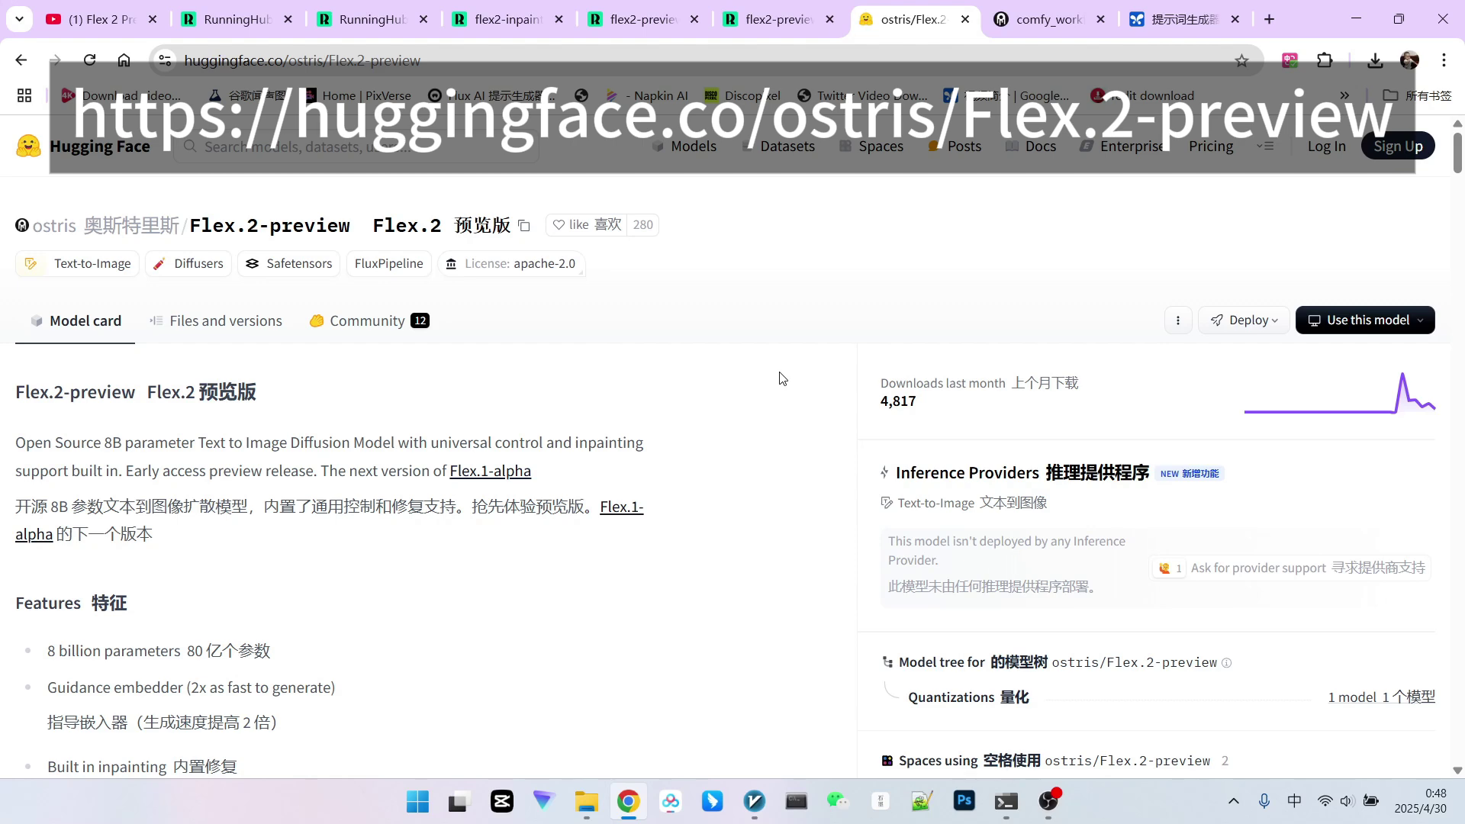
Read the introduction and feature list on the Flex.2-preview model card
scroll(759, 386, "down", 3)
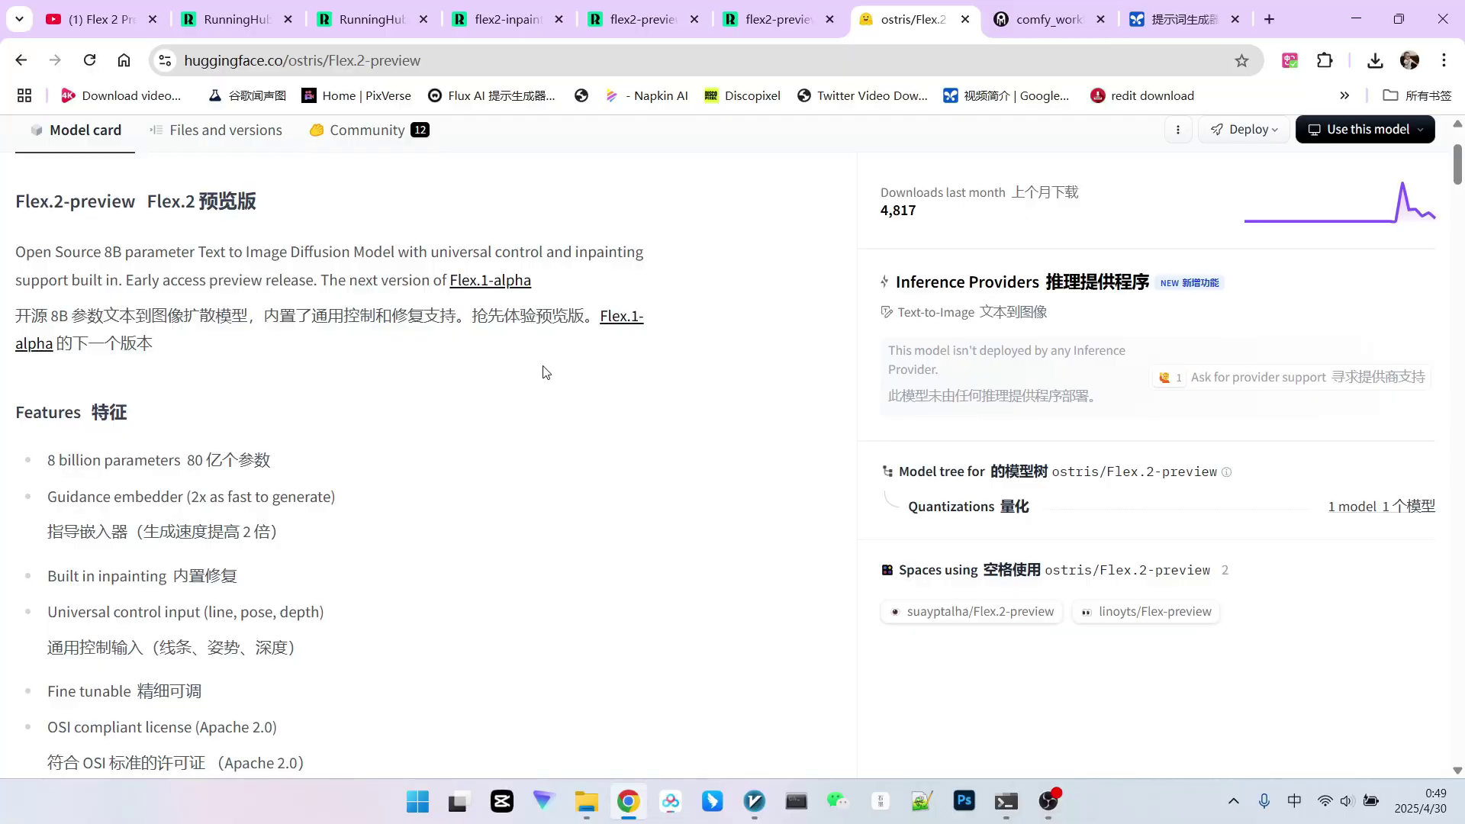
scroll(544, 372, "up", 3)
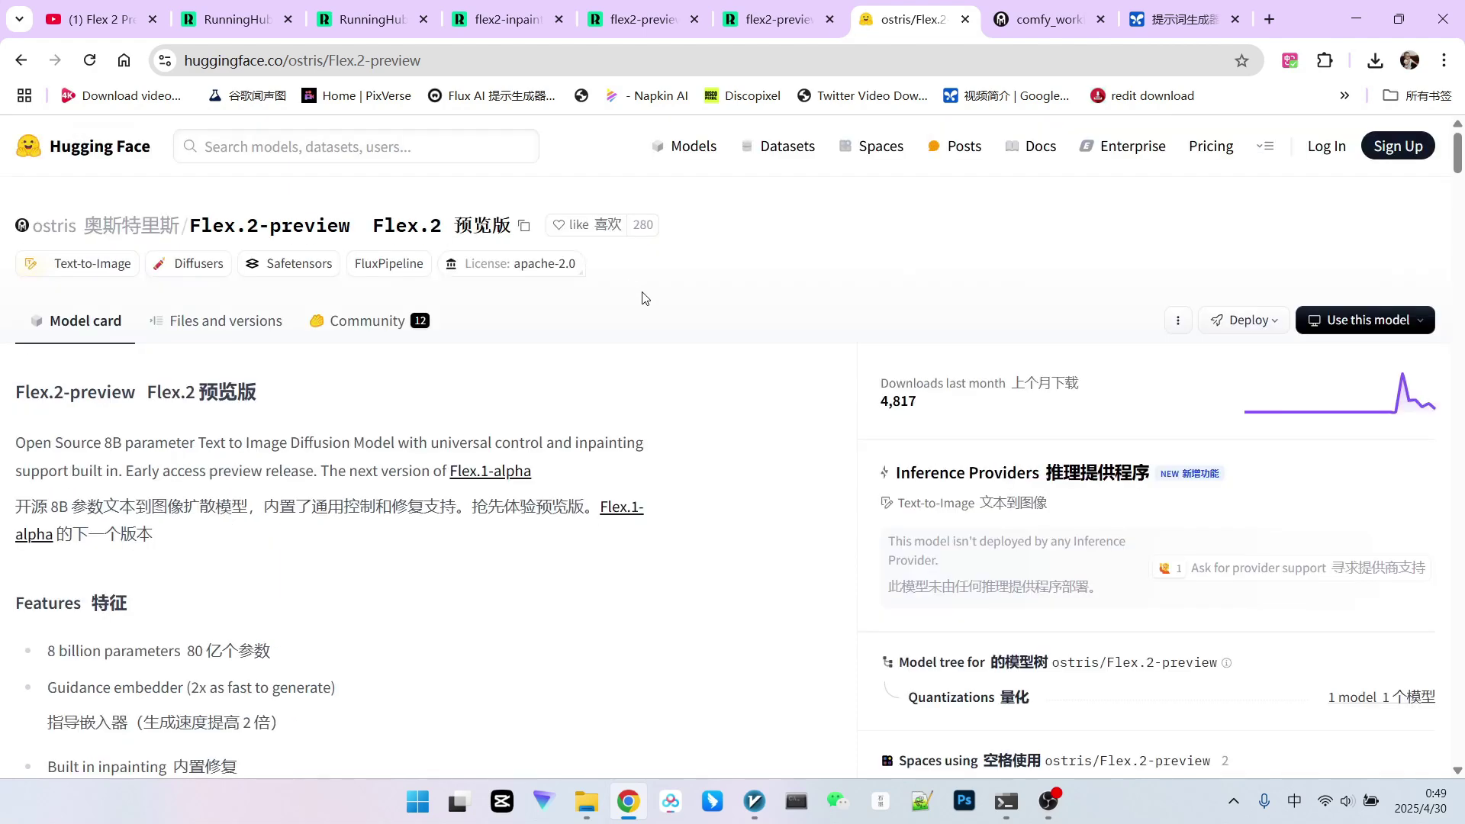
scroll(330, 419, "down", 3)
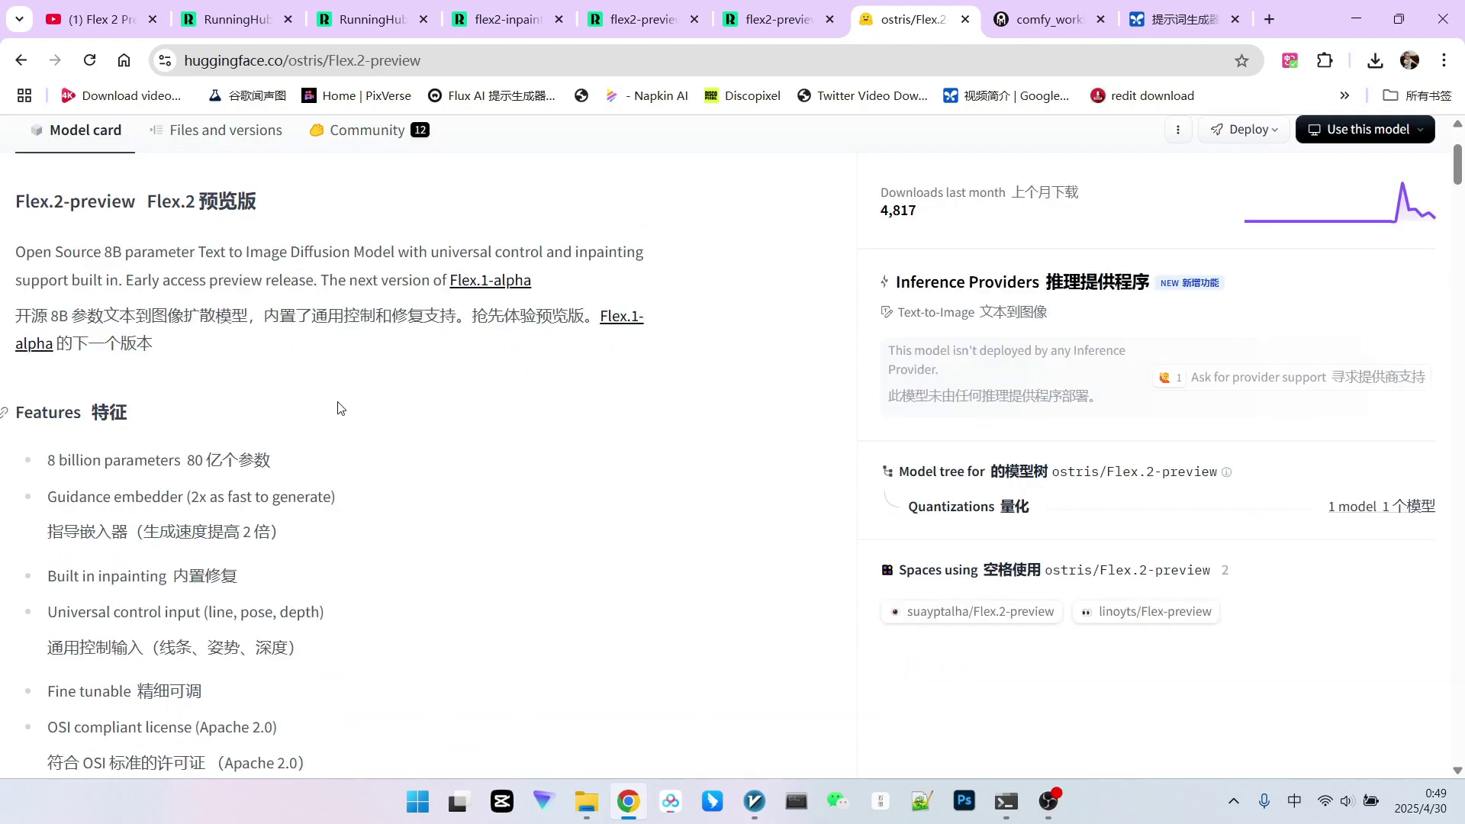
scroll(331, 410, "down", 1)
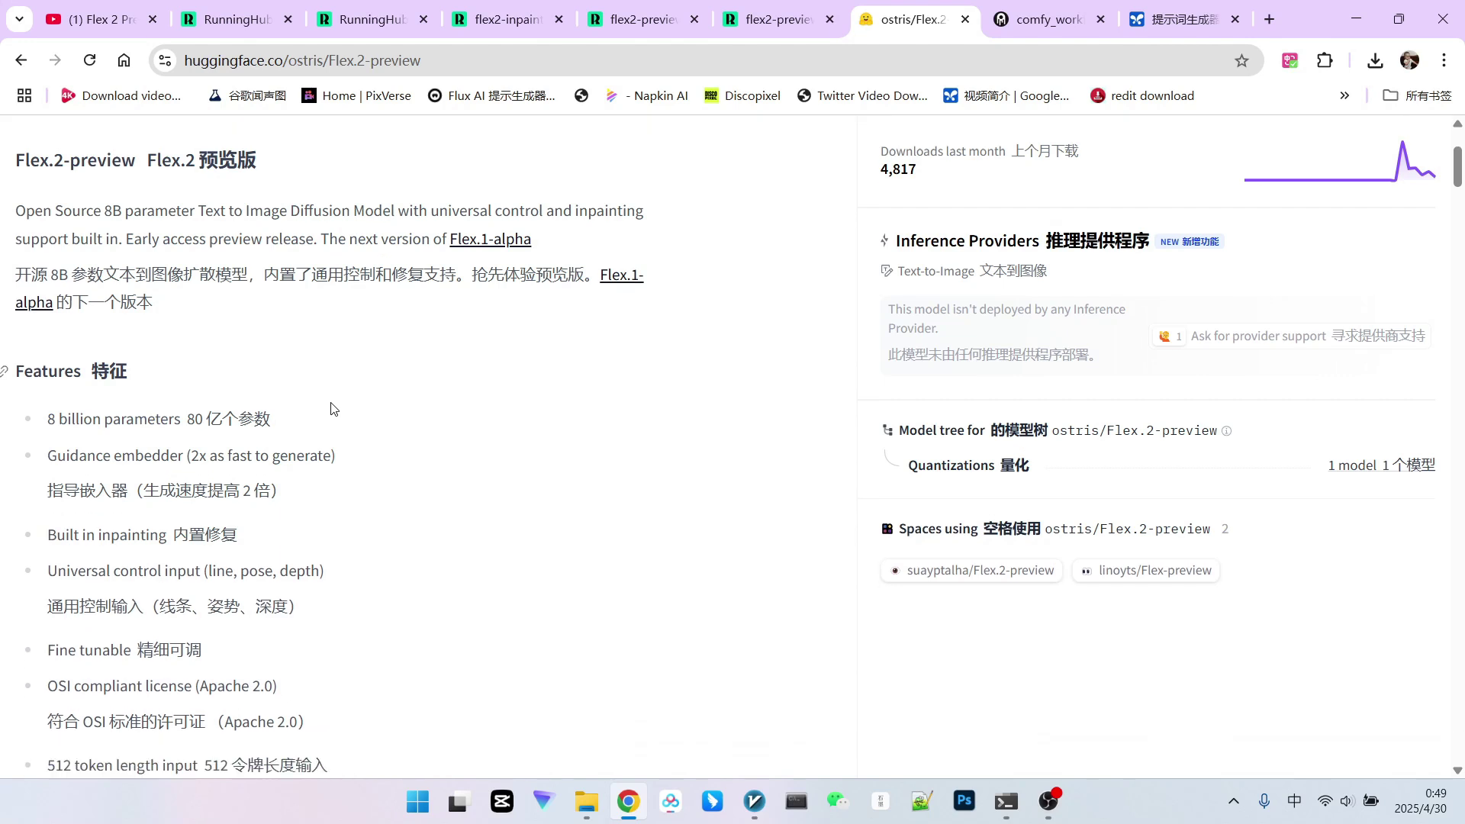
scroll(337, 399, "down", 1)
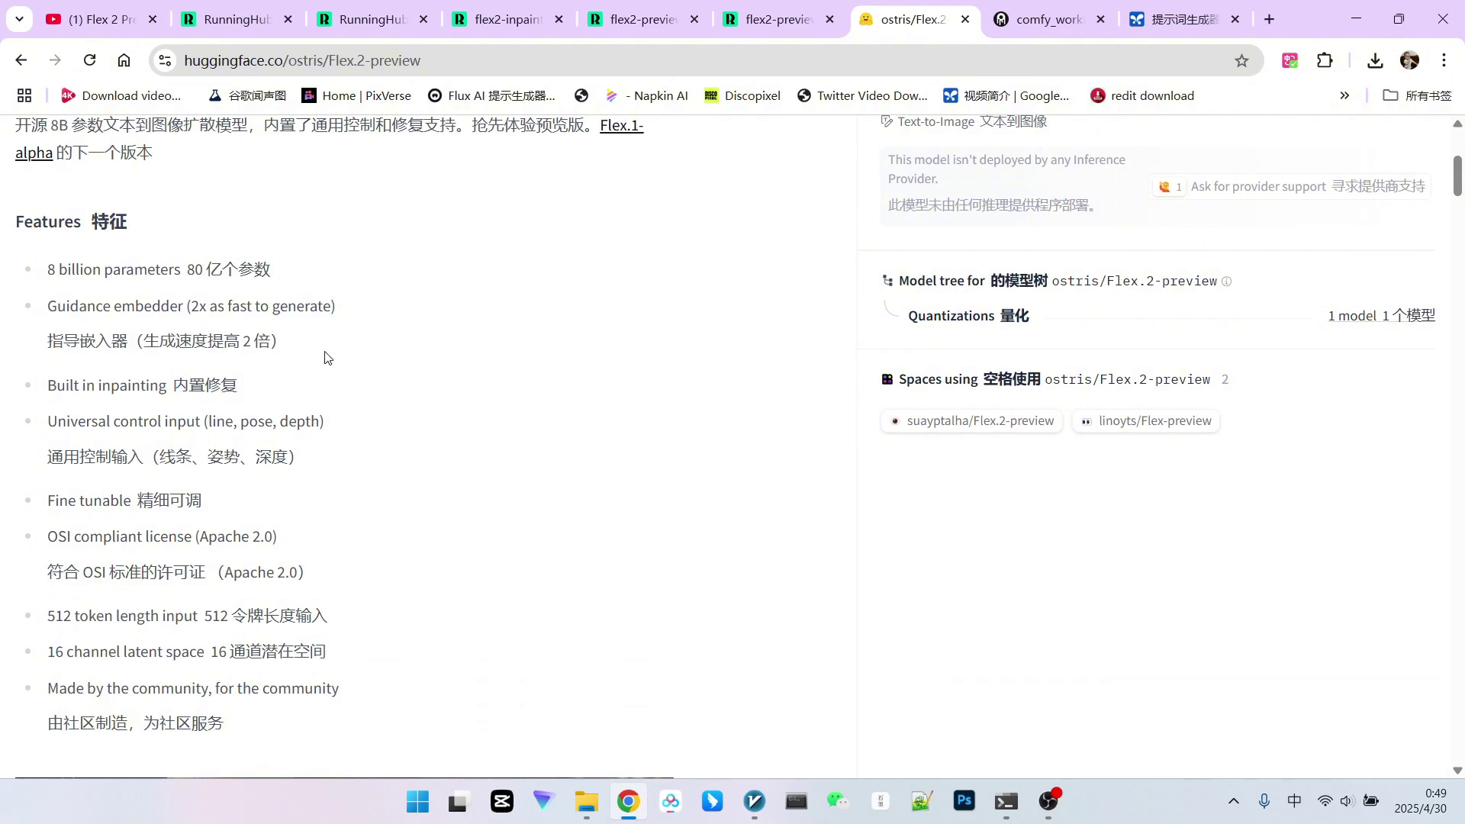
scroll(328, 359, "down", 1)
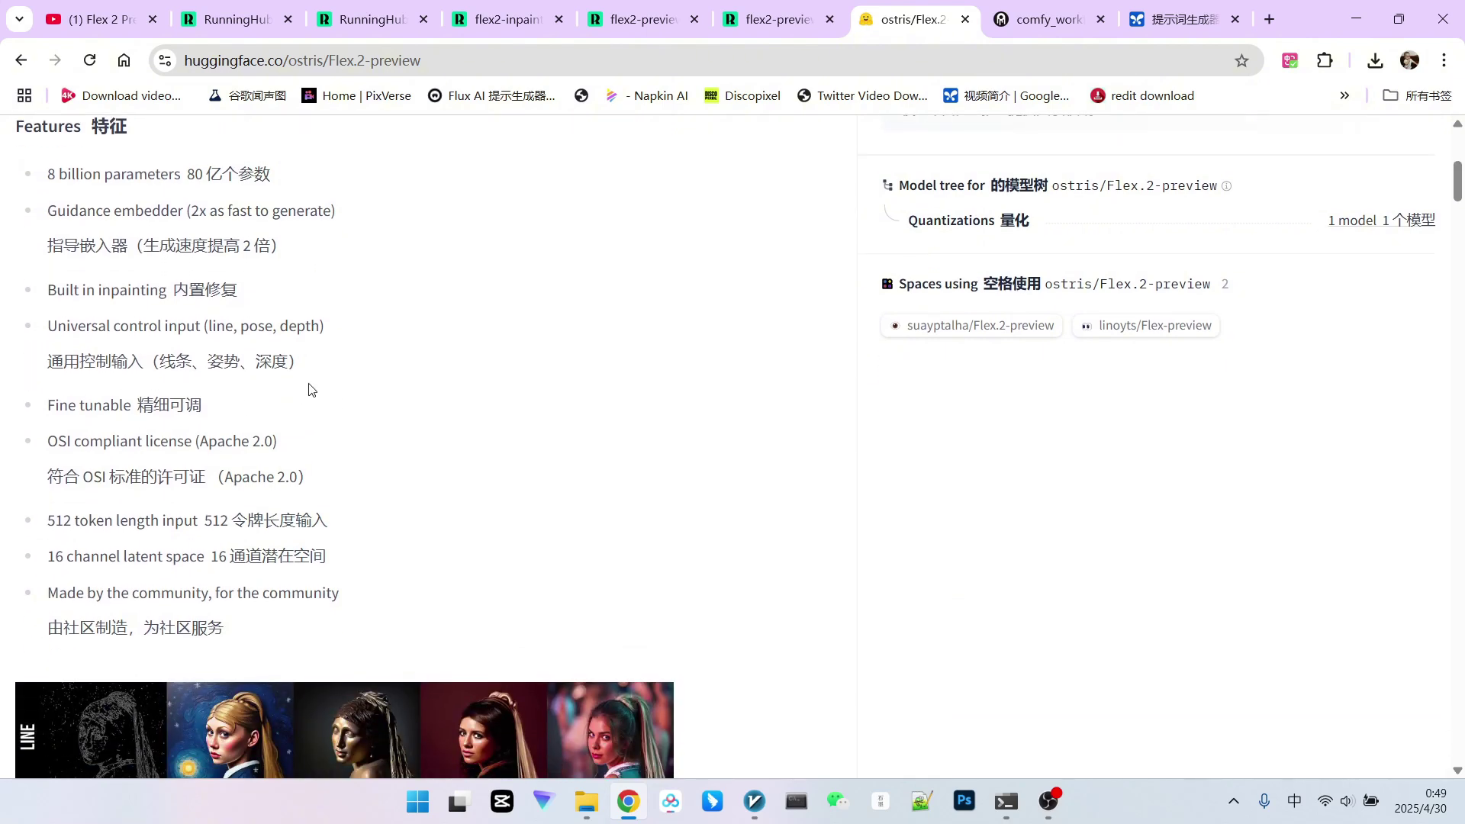
scroll(202, 321, "down", 2)
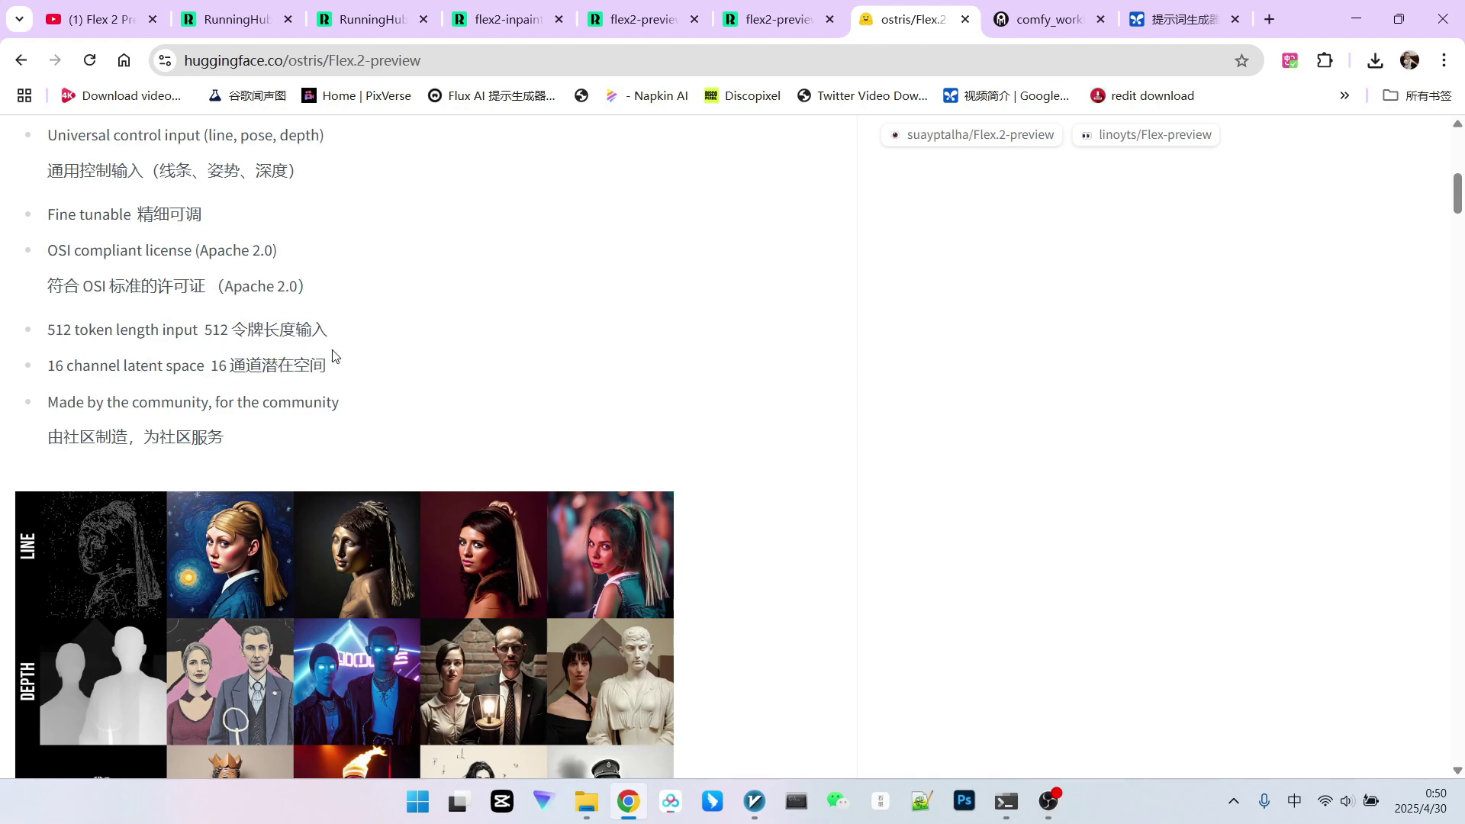
Examine the model card's line, depth, pose and inpainting samples and read the About section through the inpainting and universal control improvements
scroll(521, 349, "down", 3)
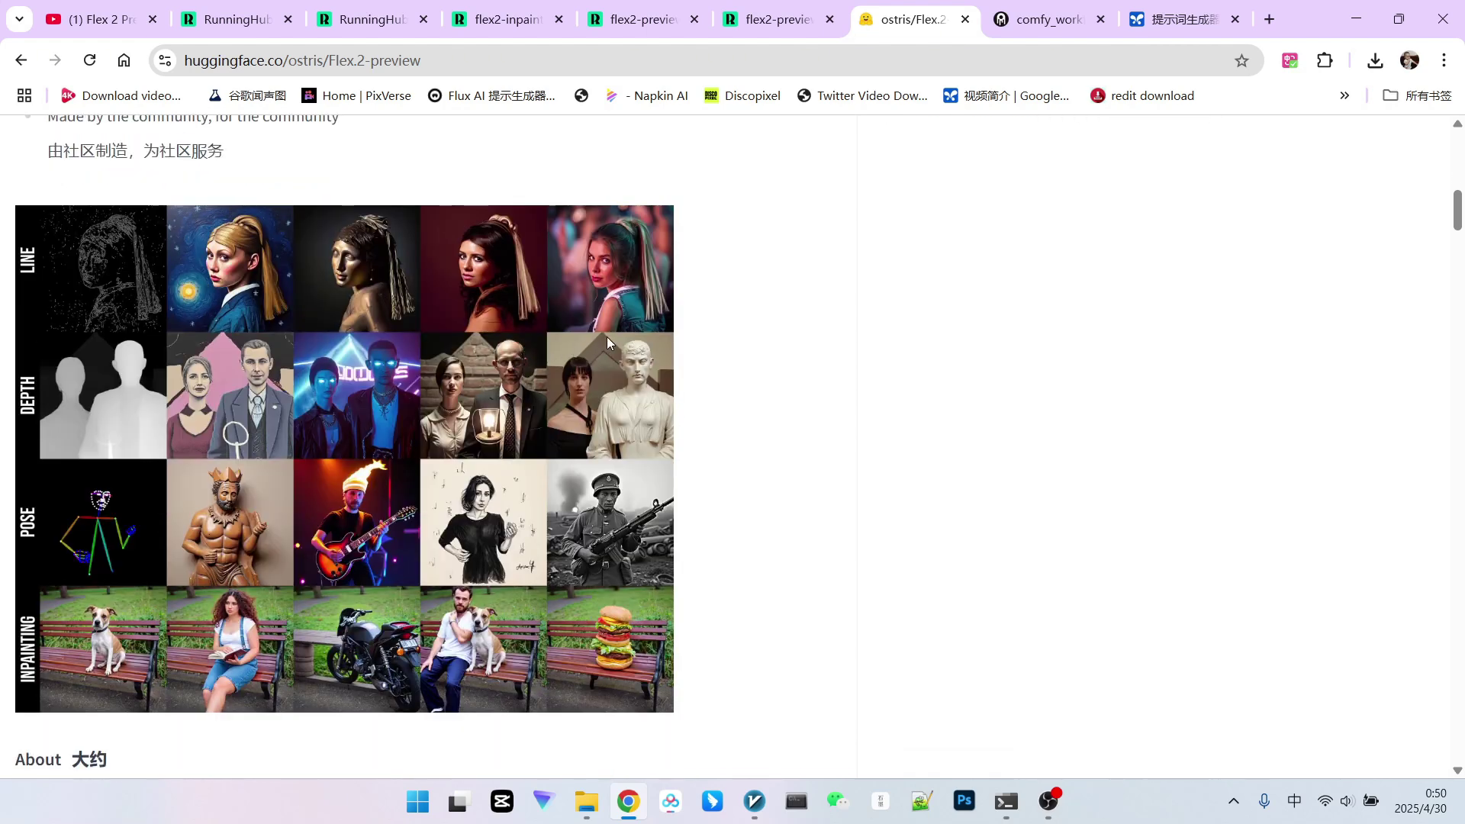
scroll(808, 376, "down", 2)
scroll(808, 376, "up", 2)
scroll(713, 376, "down", 6)
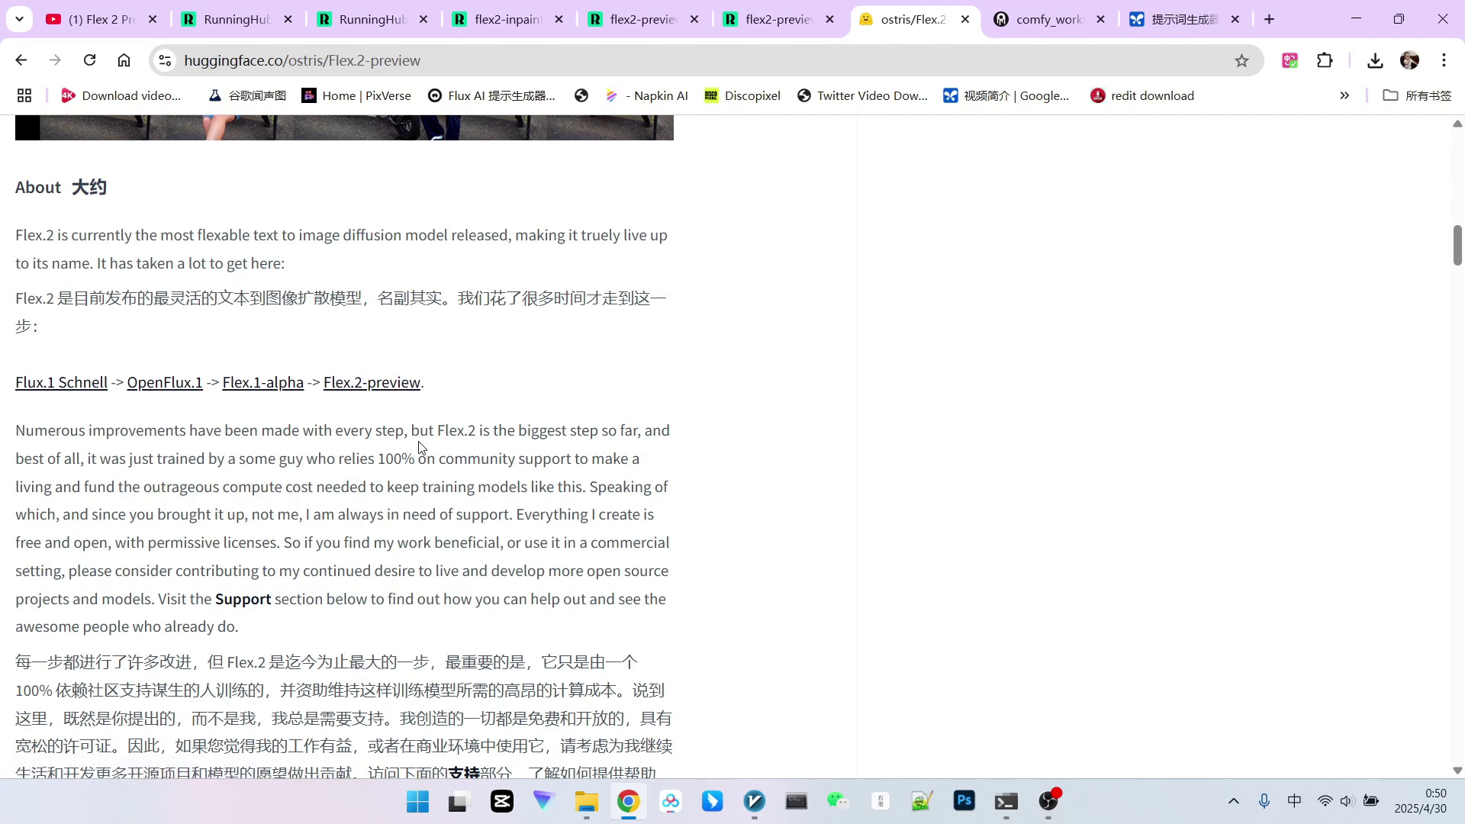
scroll(563, 400, "down", 10)
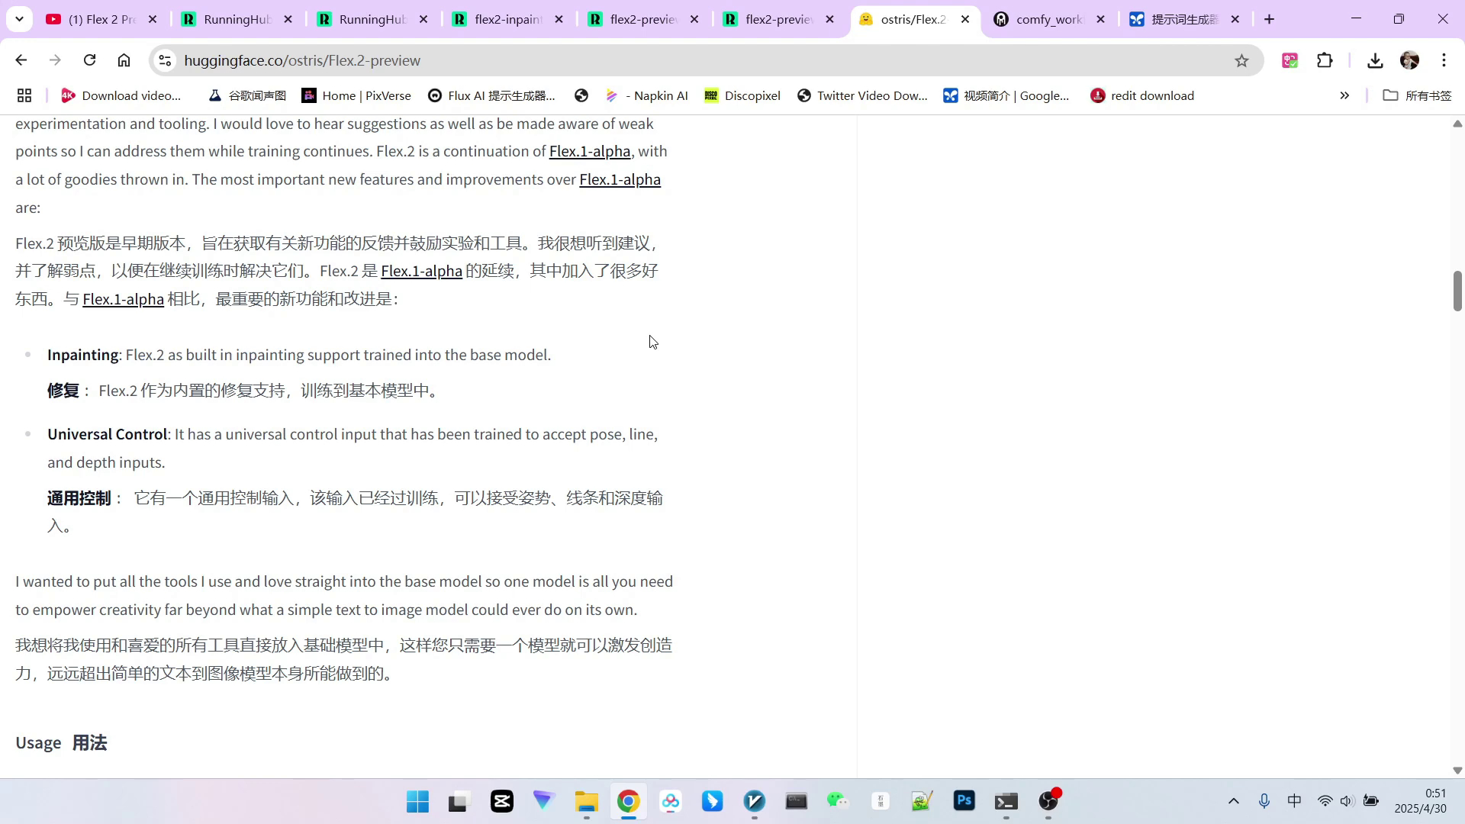
Switch to the flex2-preview workflow on RunningHub and examine its size, model loader, LoRA and prompt nodes
left_click(232, 20)
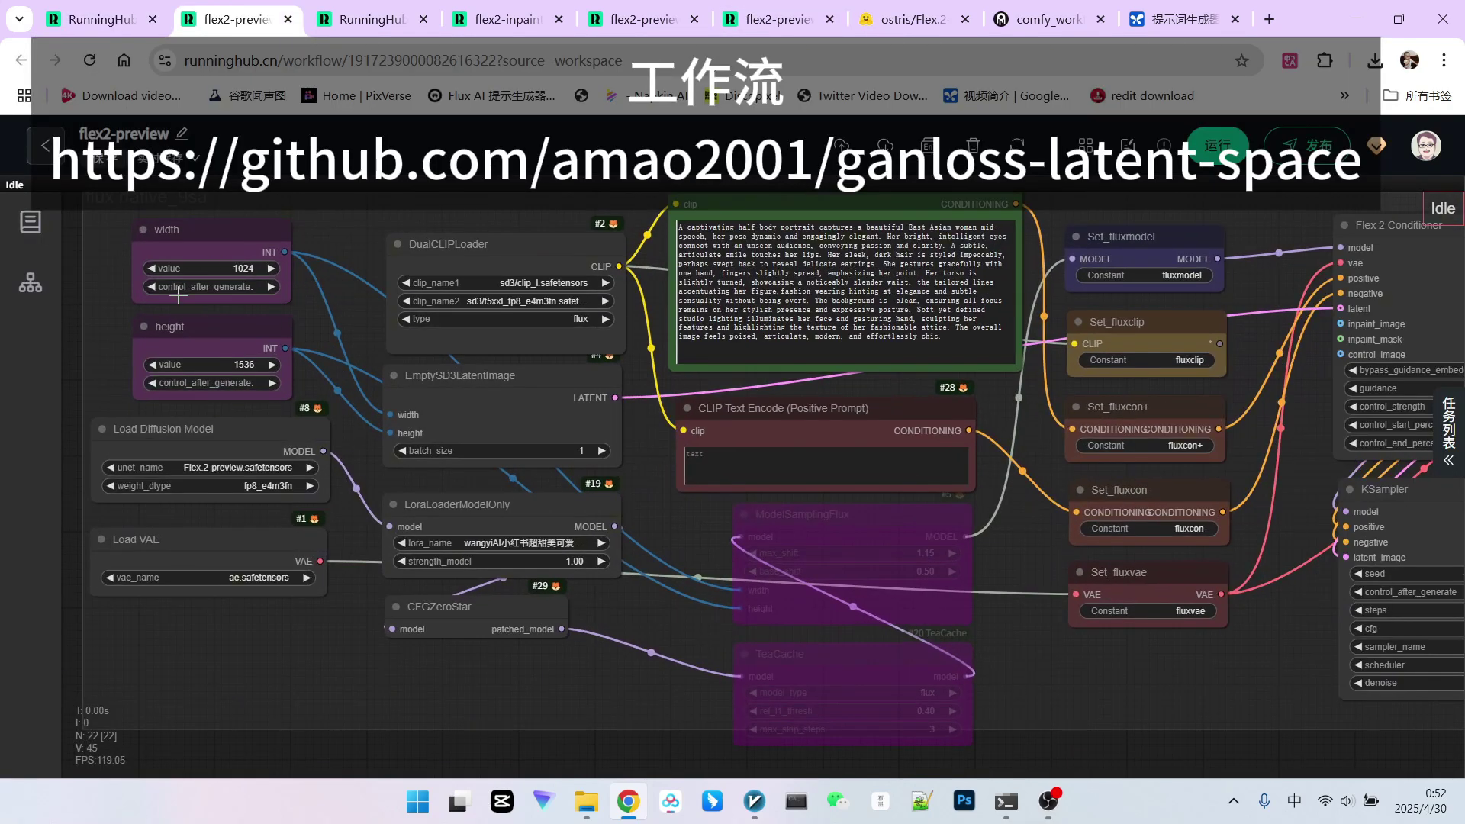
scroll(882, 444, "up", 3)
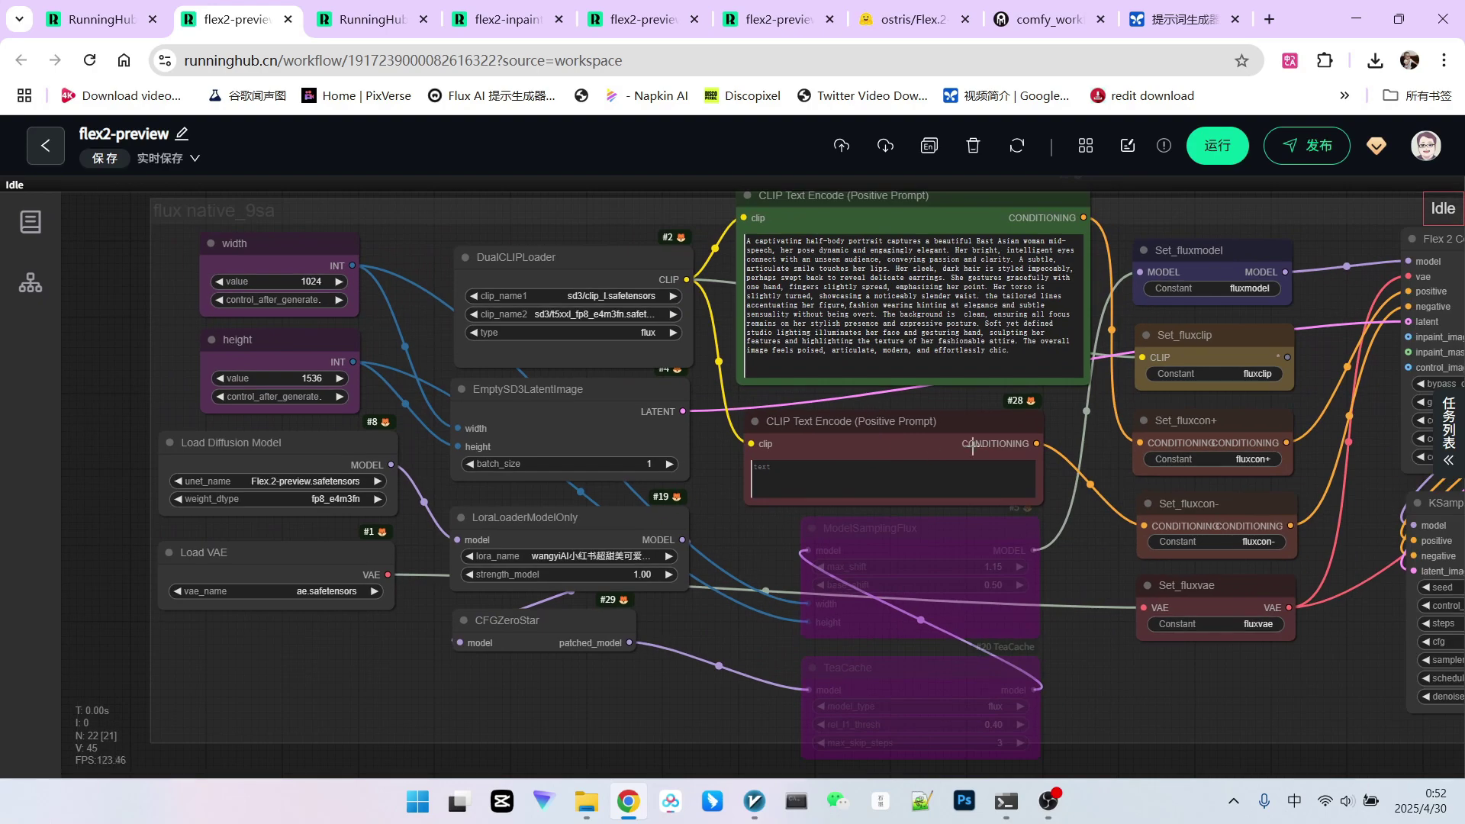
left_click_drag(1093, 431, 885, 420)
scroll(889, 424, "down", 2)
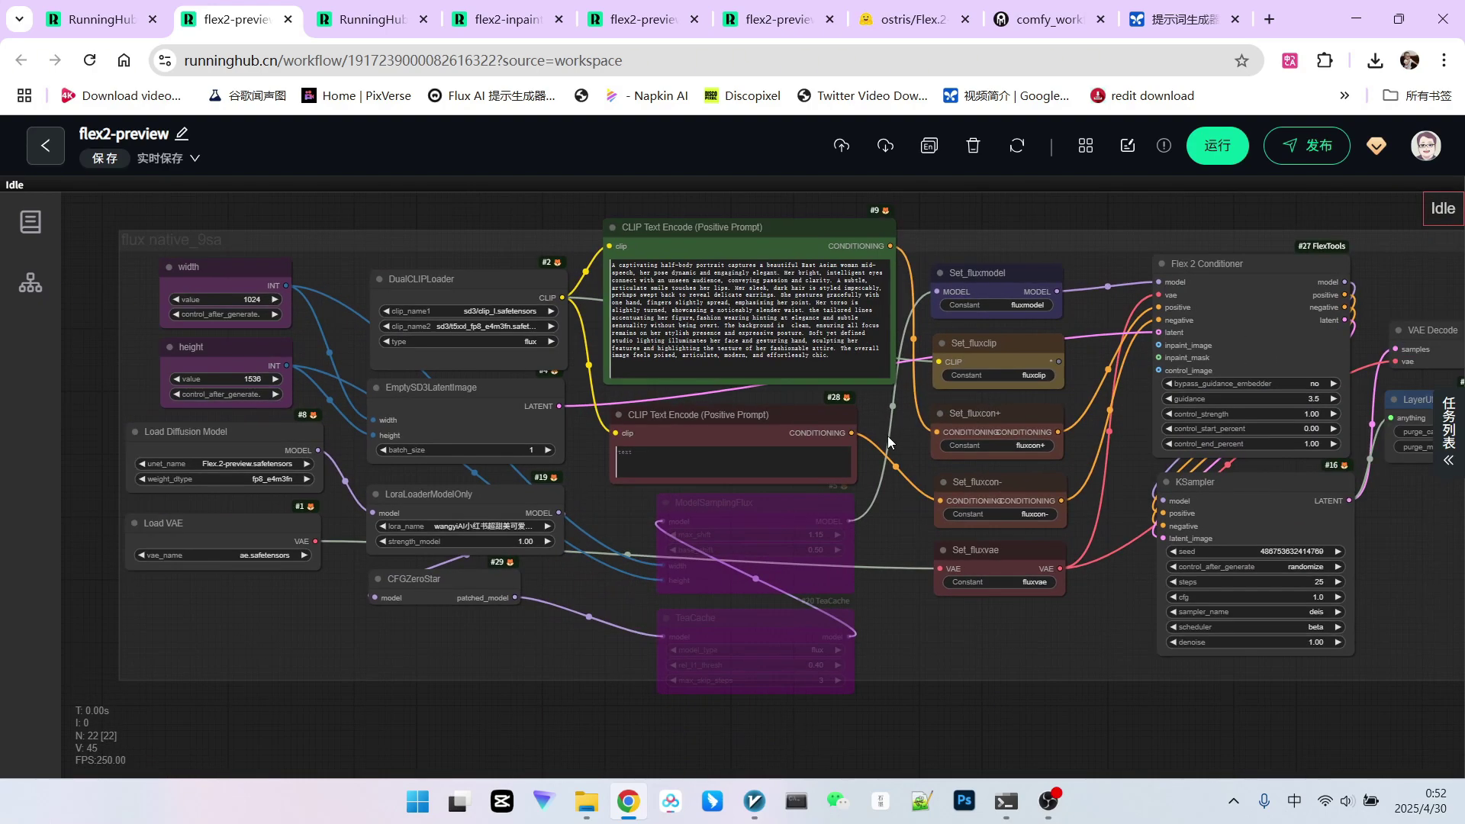
left_click_drag(255, 635, 371, 589)
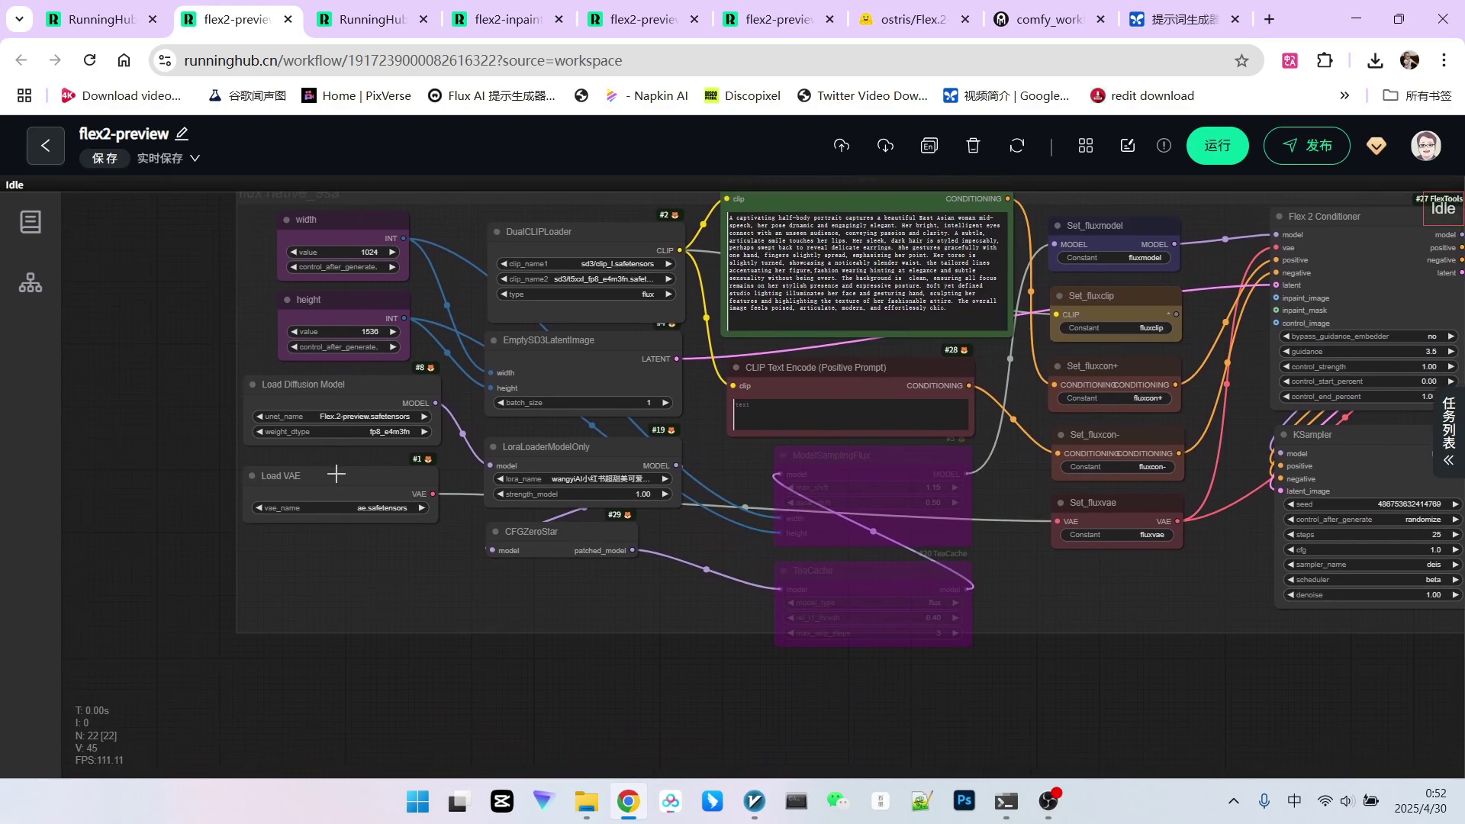
scroll(328, 411, "up", 3)
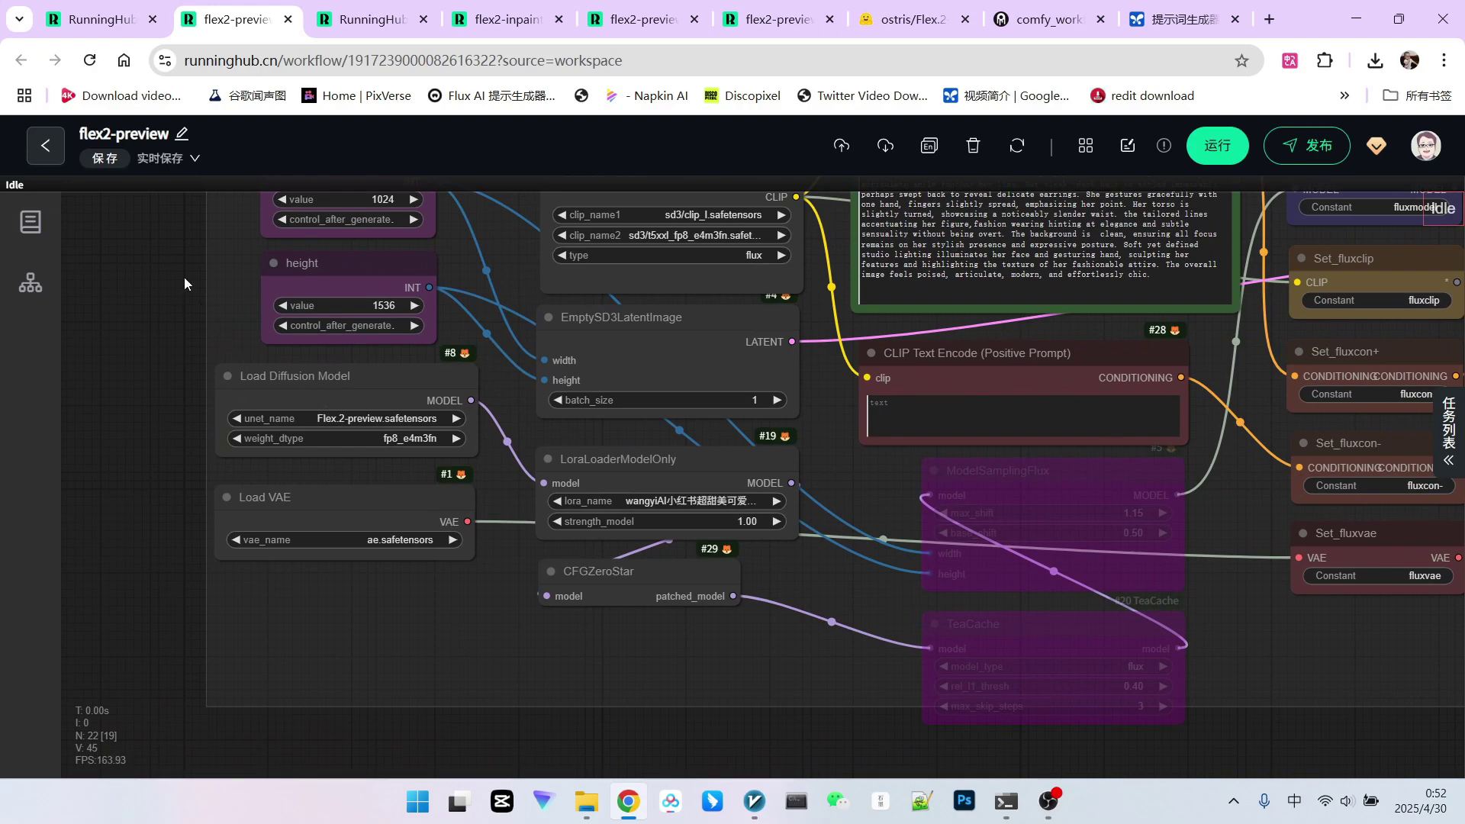
left_click_drag(185, 277, 158, 350)
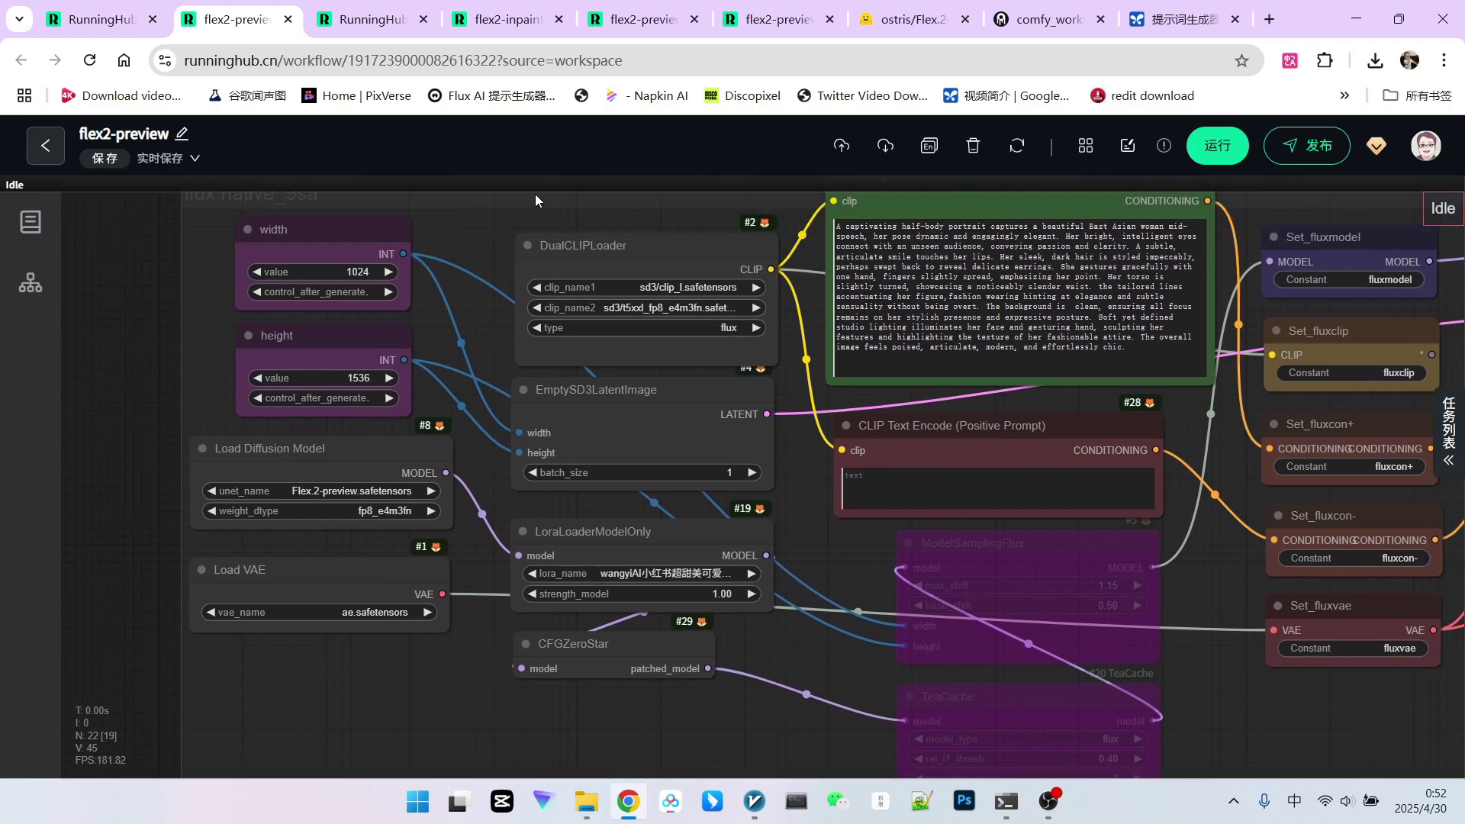
left_click_drag(535, 194, 439, 300)
Select the Flex 2 Conditioner node, nudge it slightly, and examine its image and mask inputs and its guidance and control settings
left_click_drag(1359, 438, 775, 381)
scroll(839, 382, "up", 3)
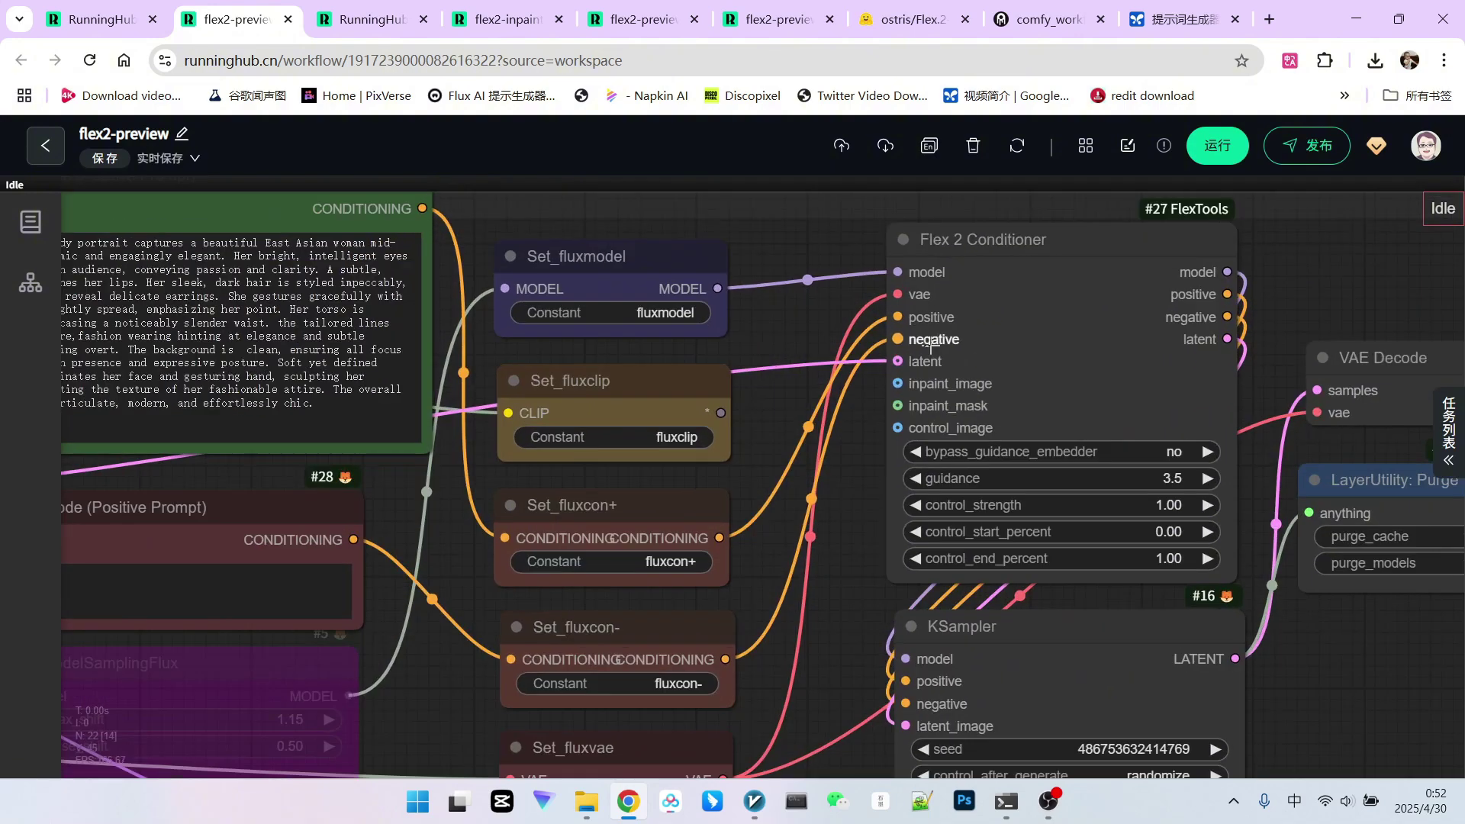
left_click(1035, 239)
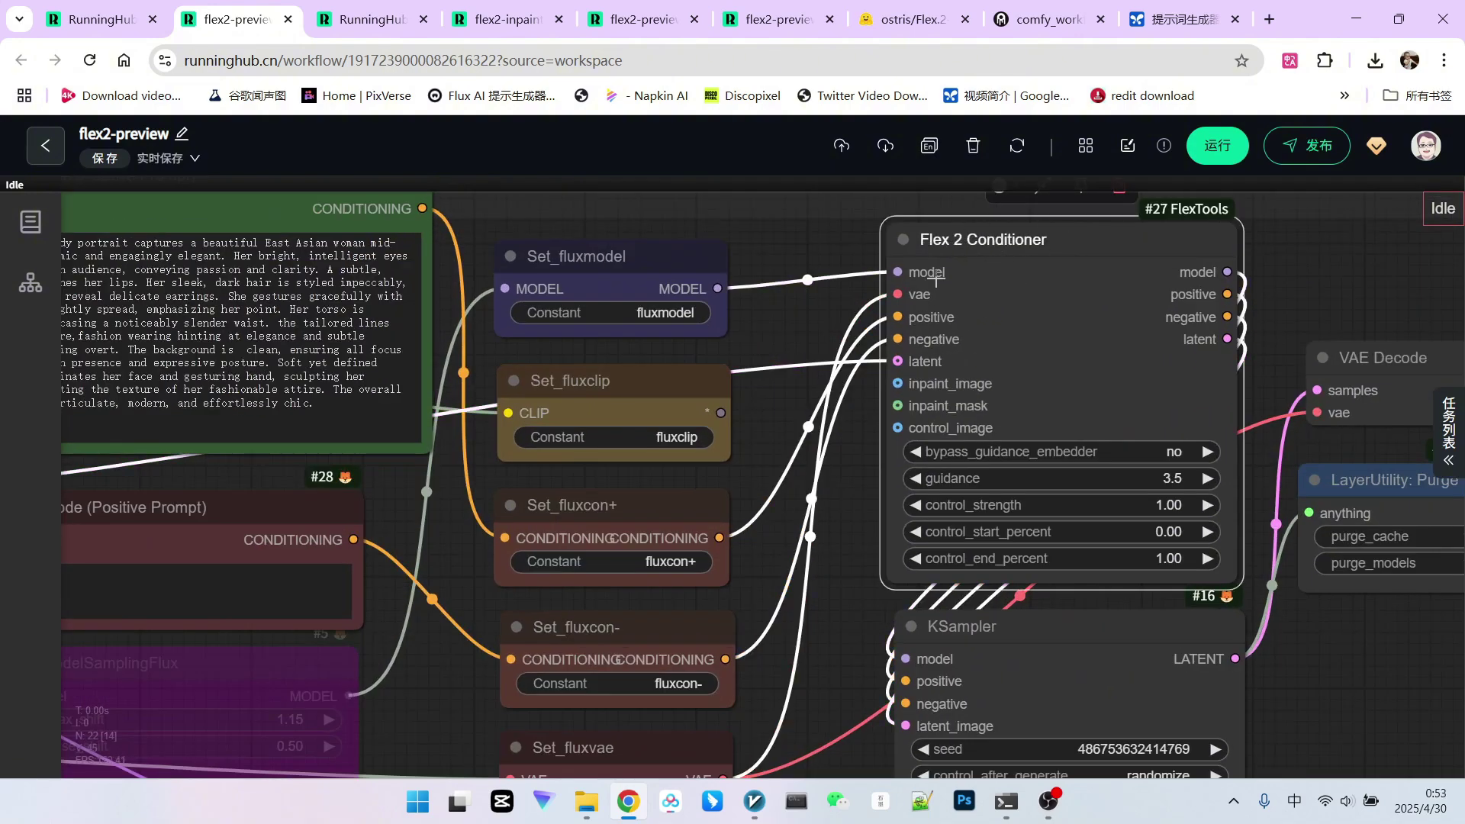
left_click_drag(1045, 263, 1036, 252)
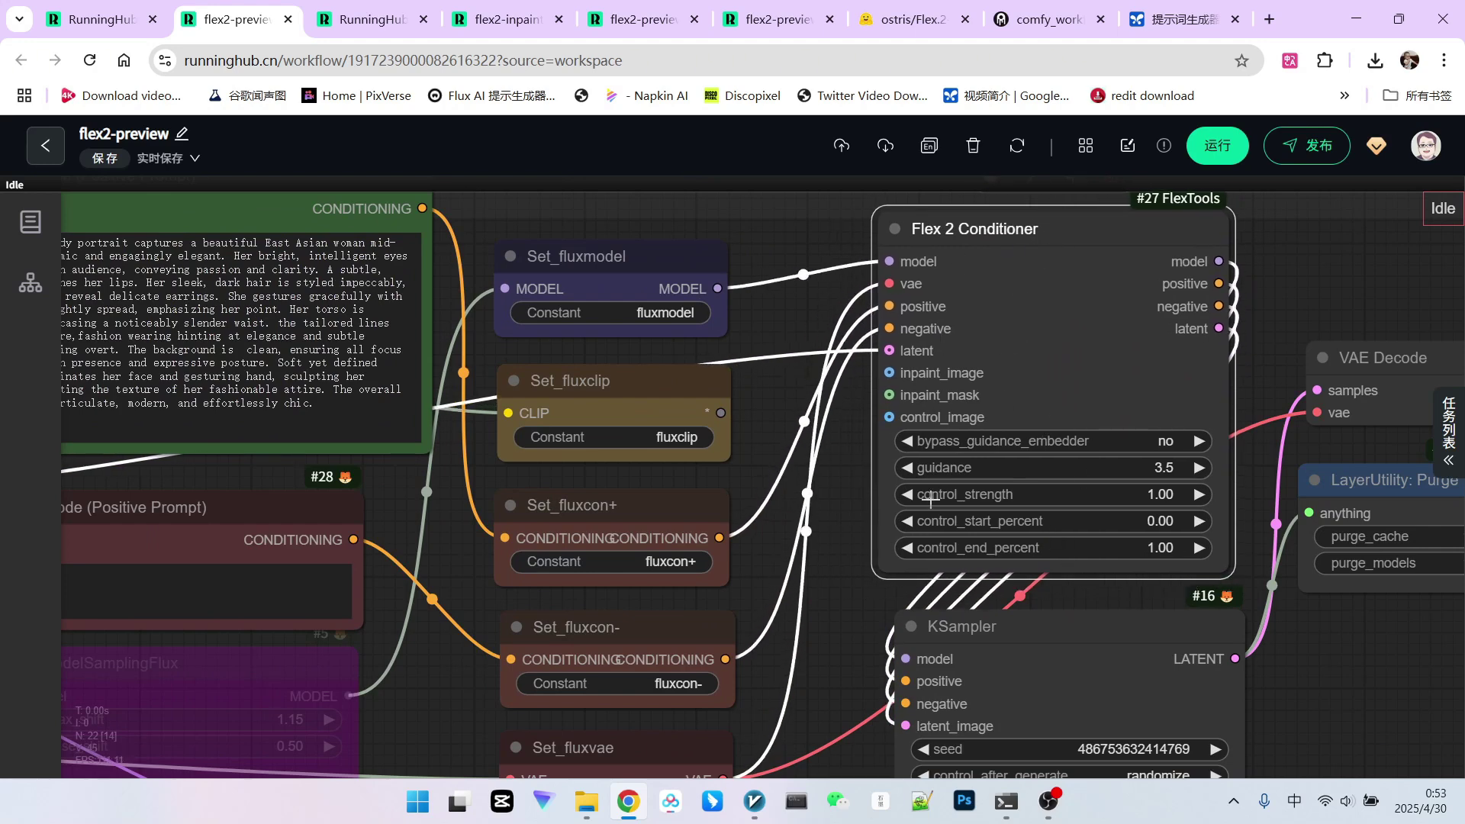
left_click_drag(808, 589, 818, 525)
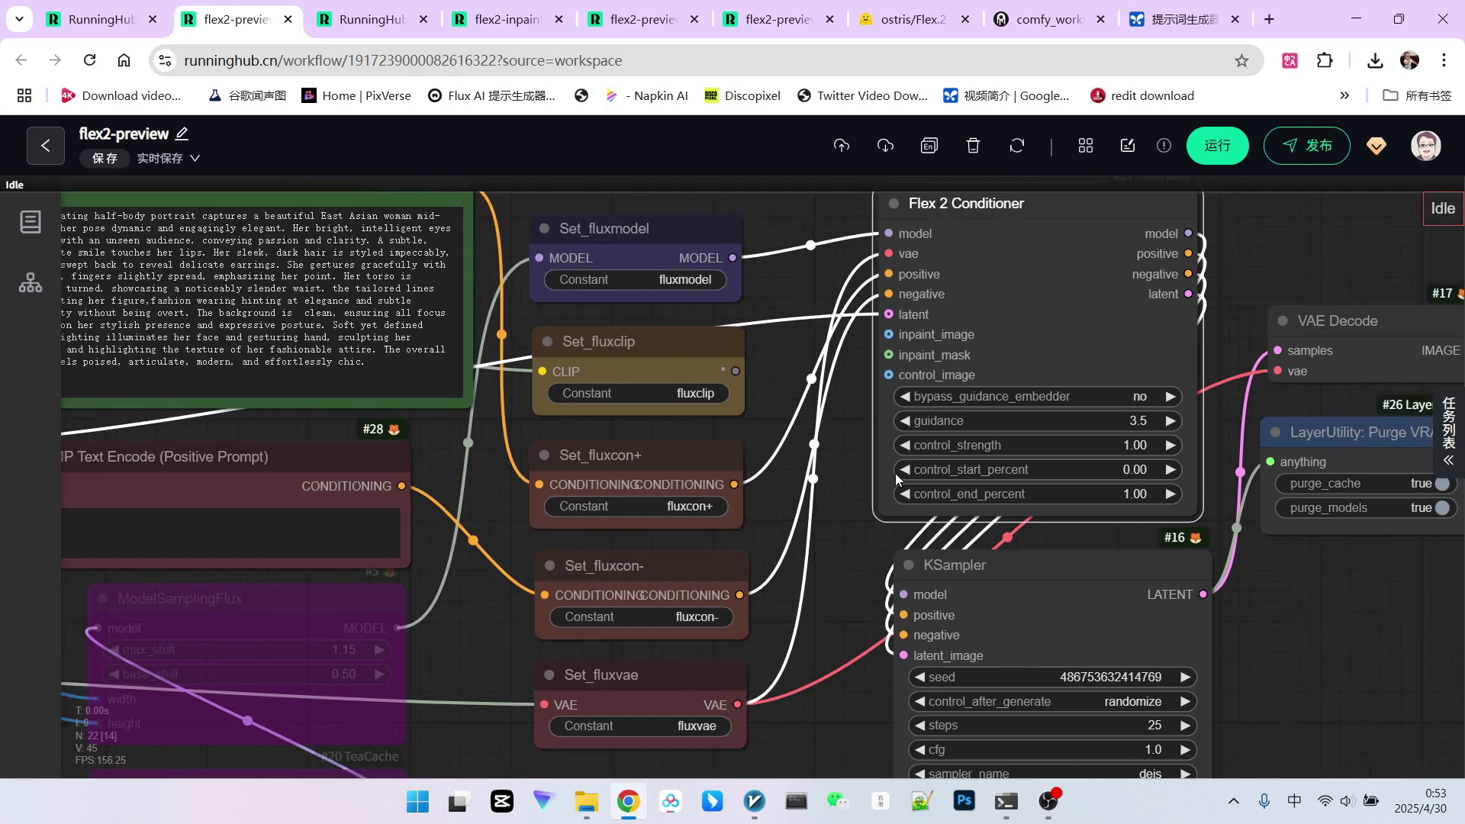
scroll(895, 473, "up", 2)
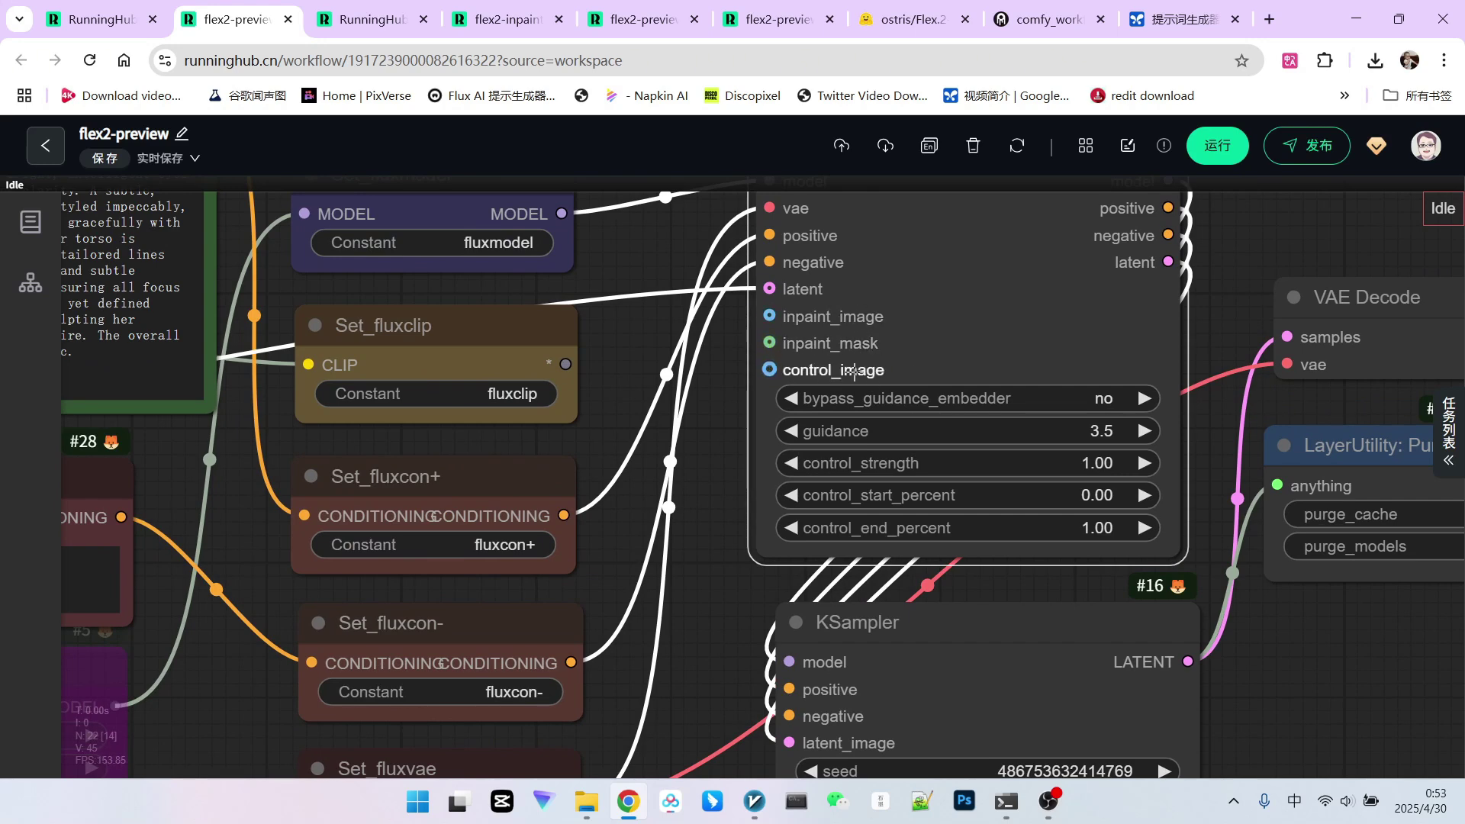
scroll(801, 370, "down", 1)
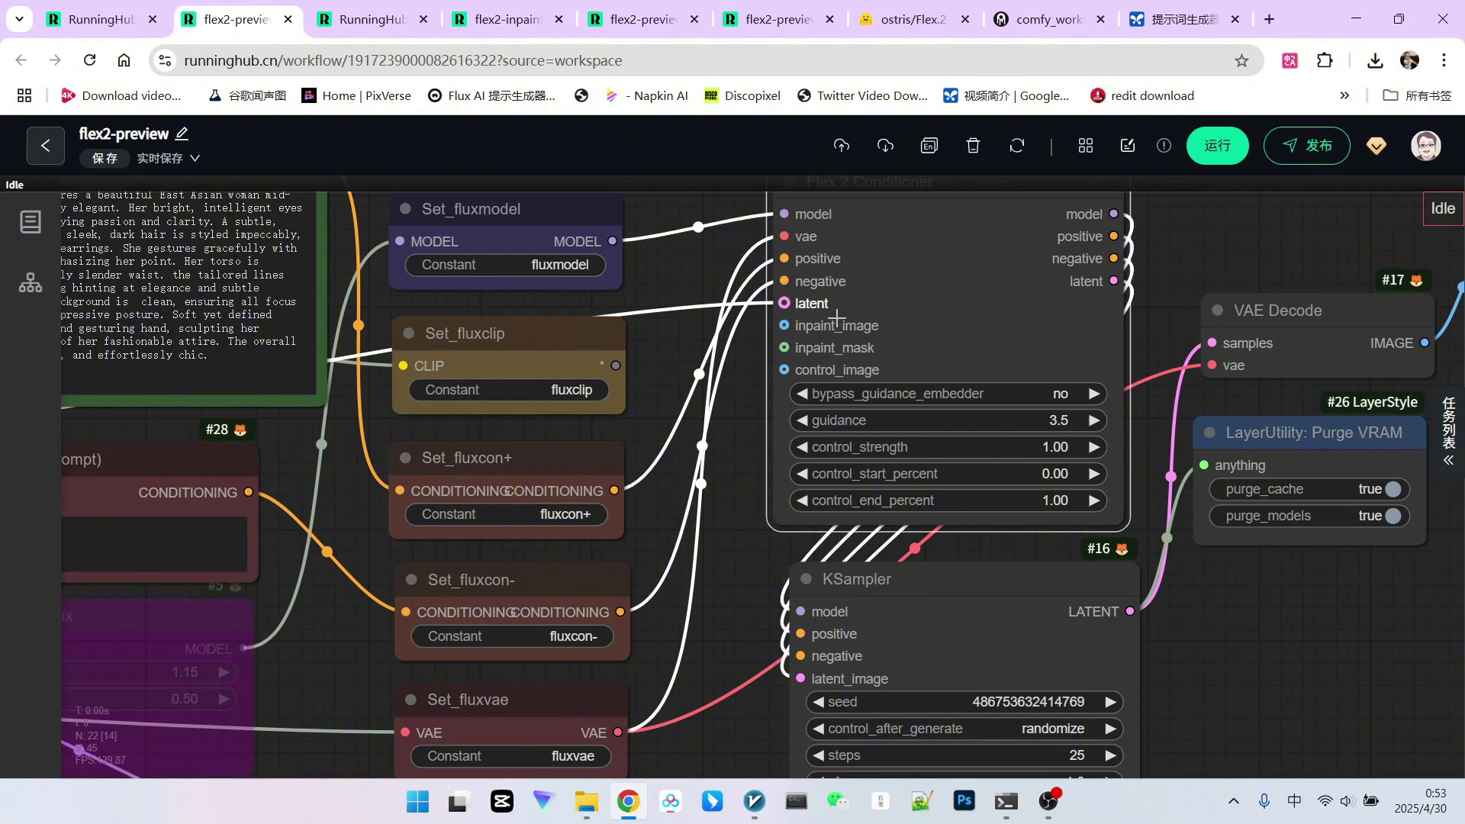
scroll(890, 283, "down", 1)
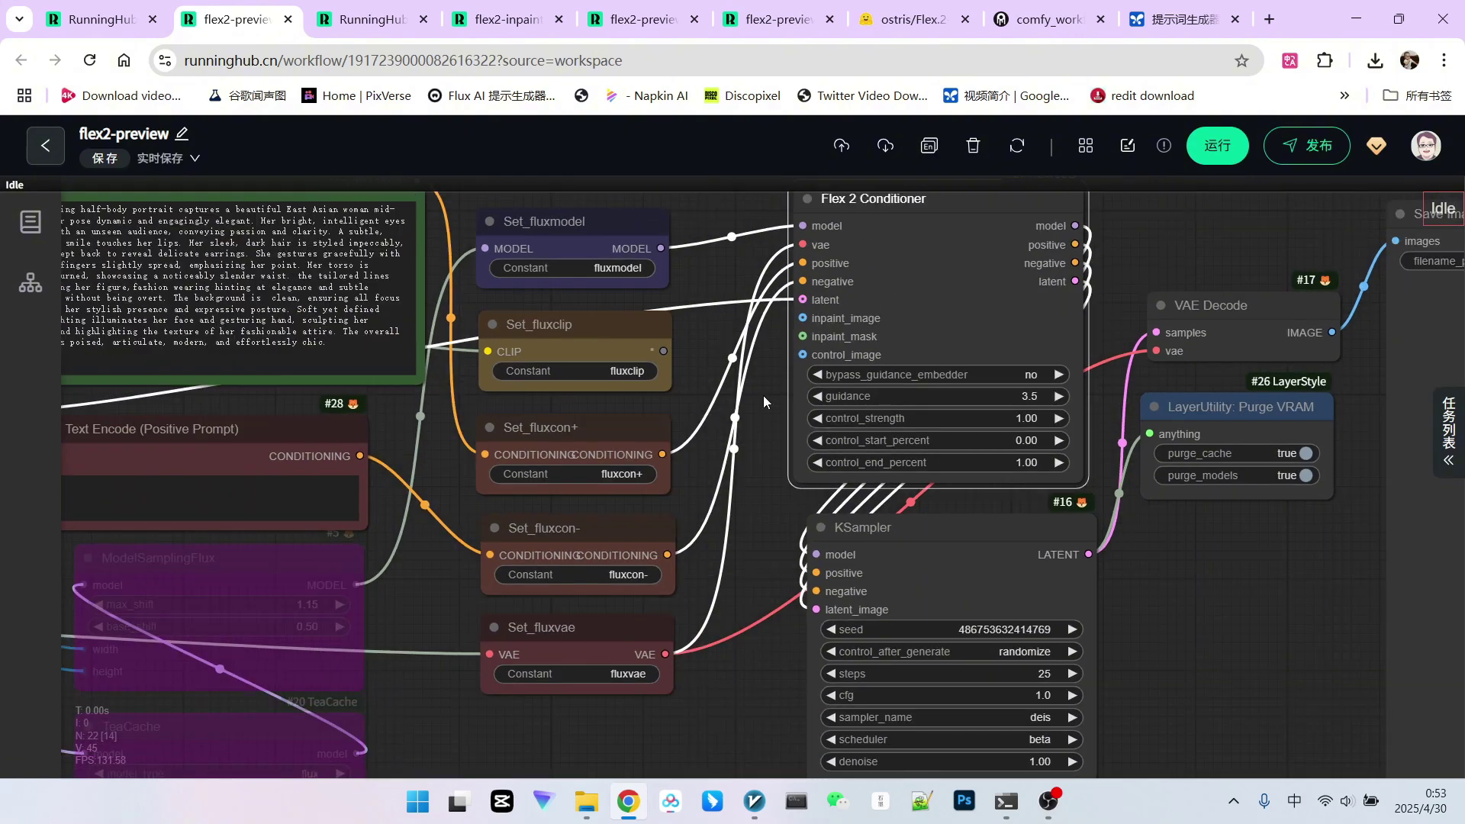
left_click_drag(797, 375, 812, 468)
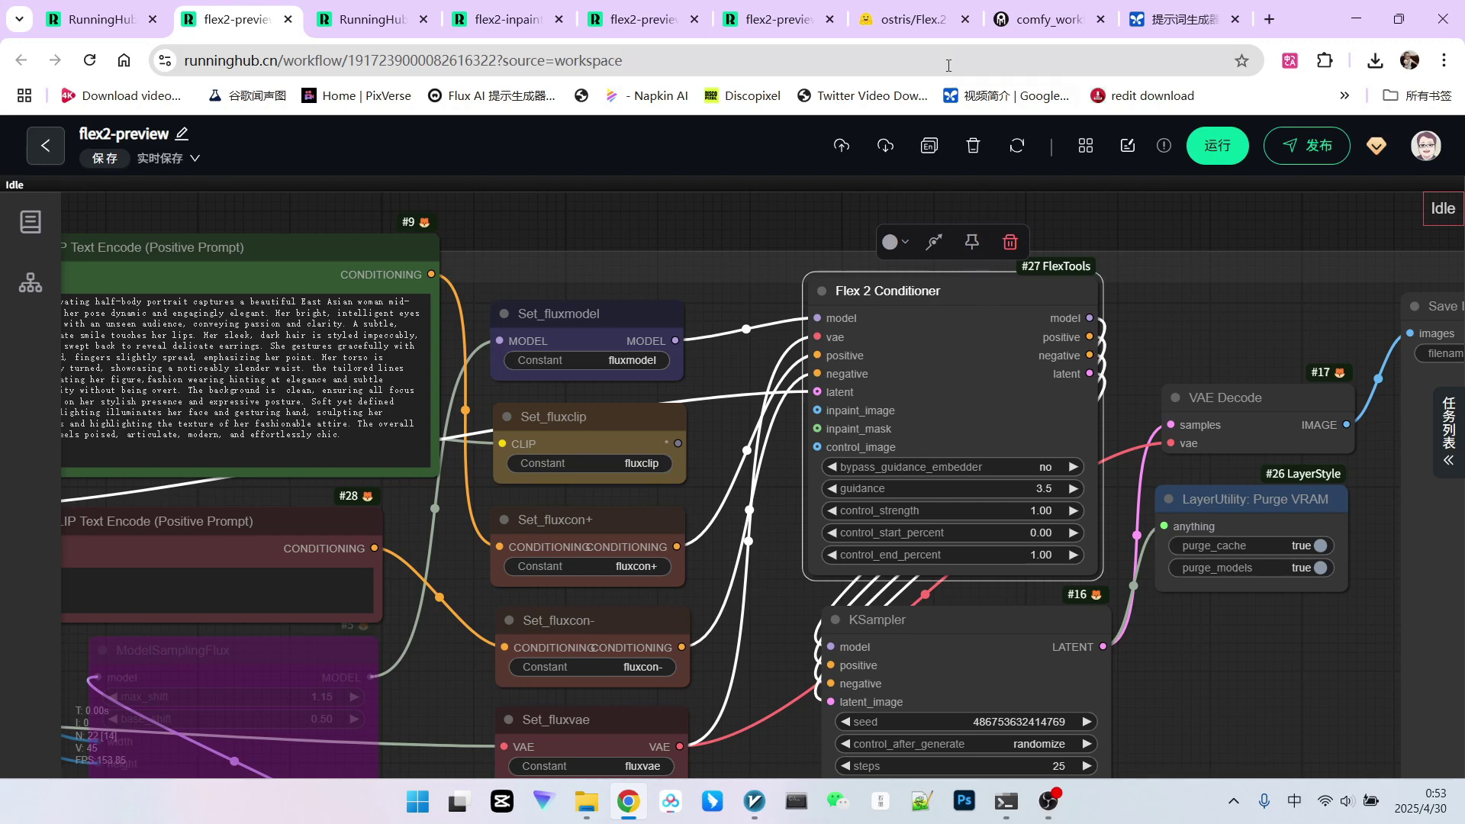
Return to the Flex.2-preview model card, find the ComfyUI usage section and open the linked ComfyUI-FlexTools repository
left_click(913, 20)
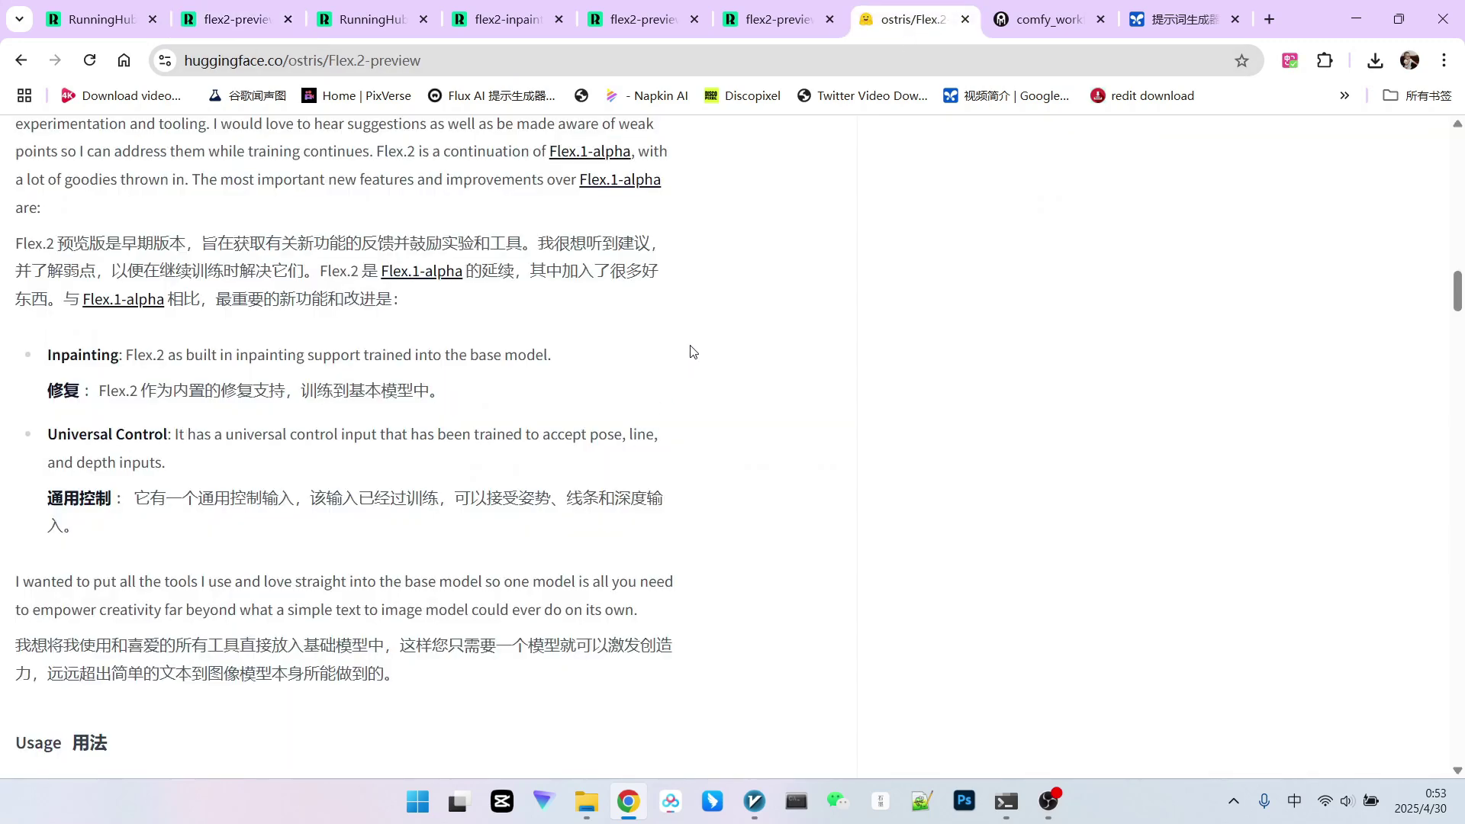
scroll(691, 348, "up", 1)
scroll(692, 347, "down", 6)
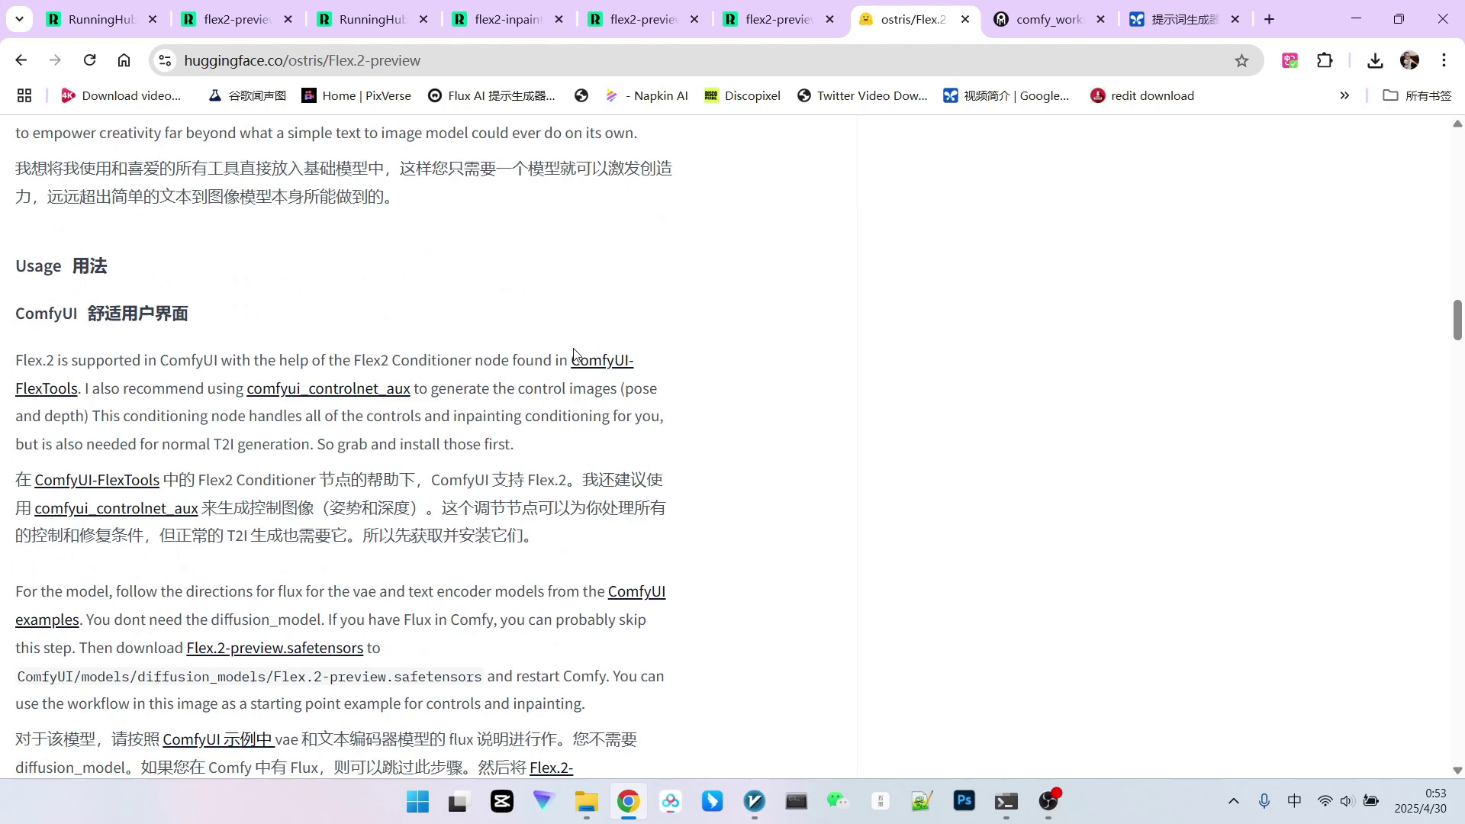
left_click(610, 367)
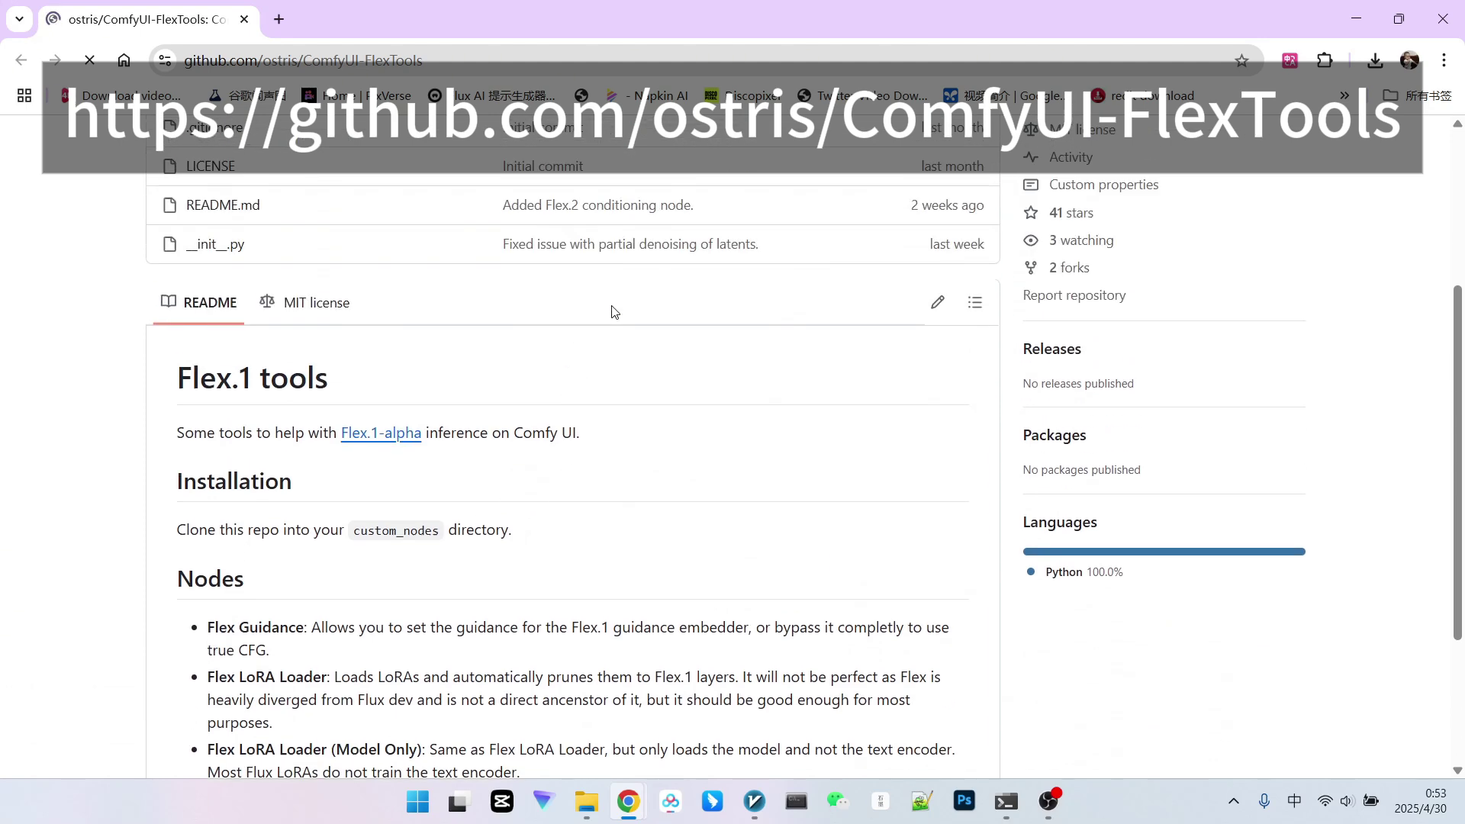
Read the ComfyUI-FlexTools repository's file list, installation instructions and node descriptions, including Flex2 Conditioner
scroll(611, 311, "up", 2)
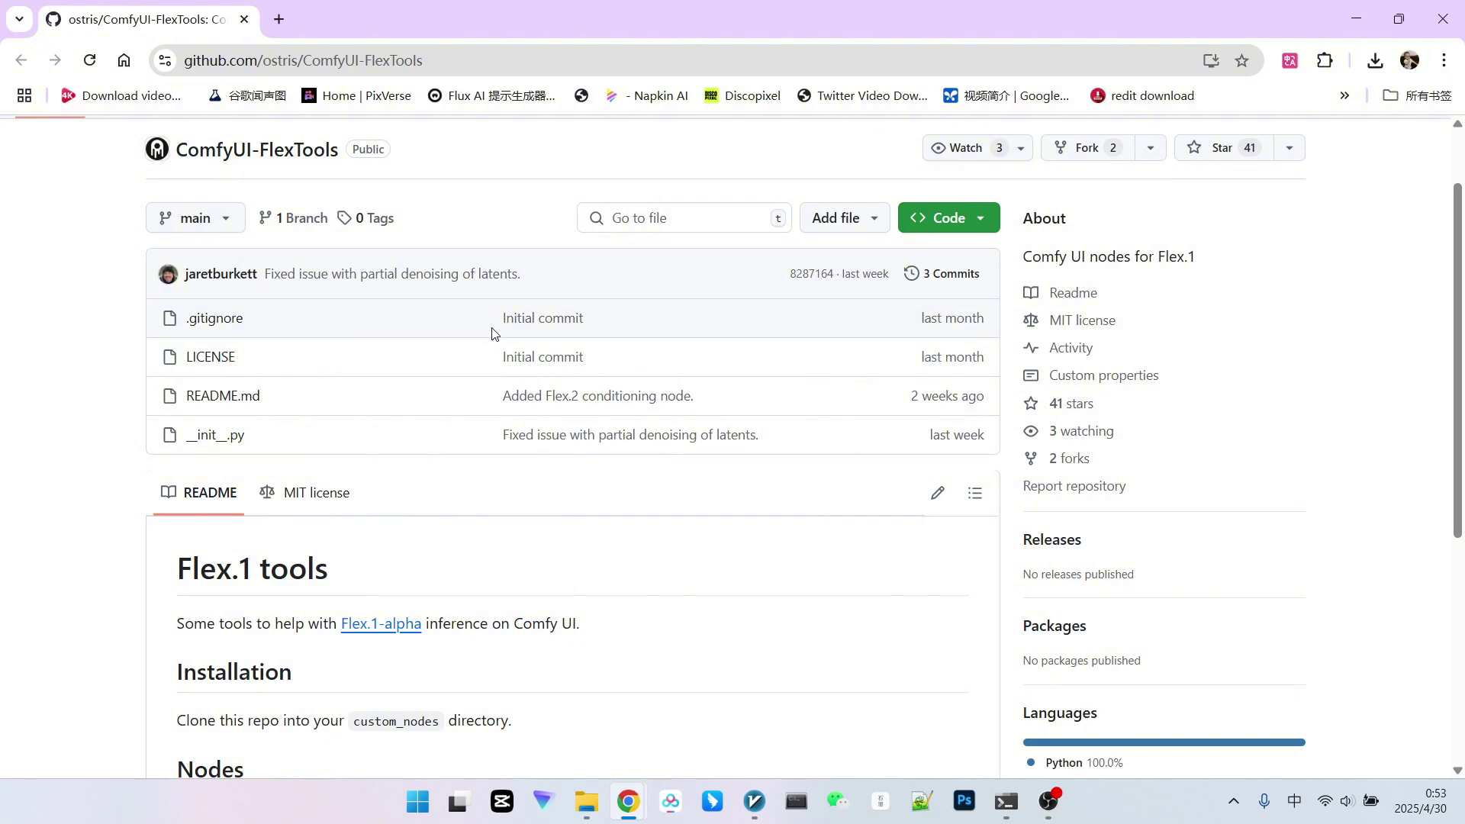
scroll(496, 330, "down", 5)
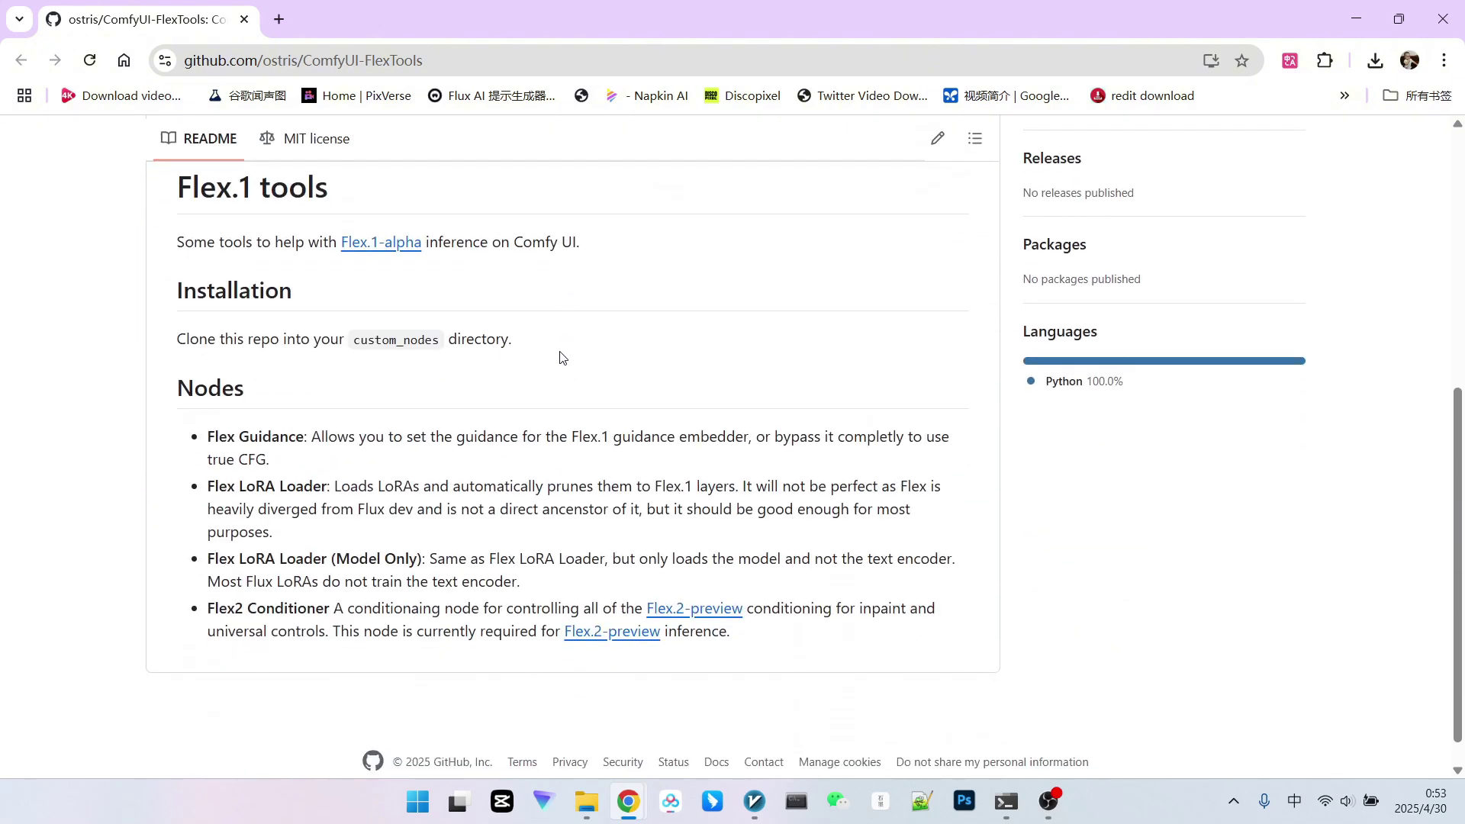
scroll(687, 383, "up", 6)
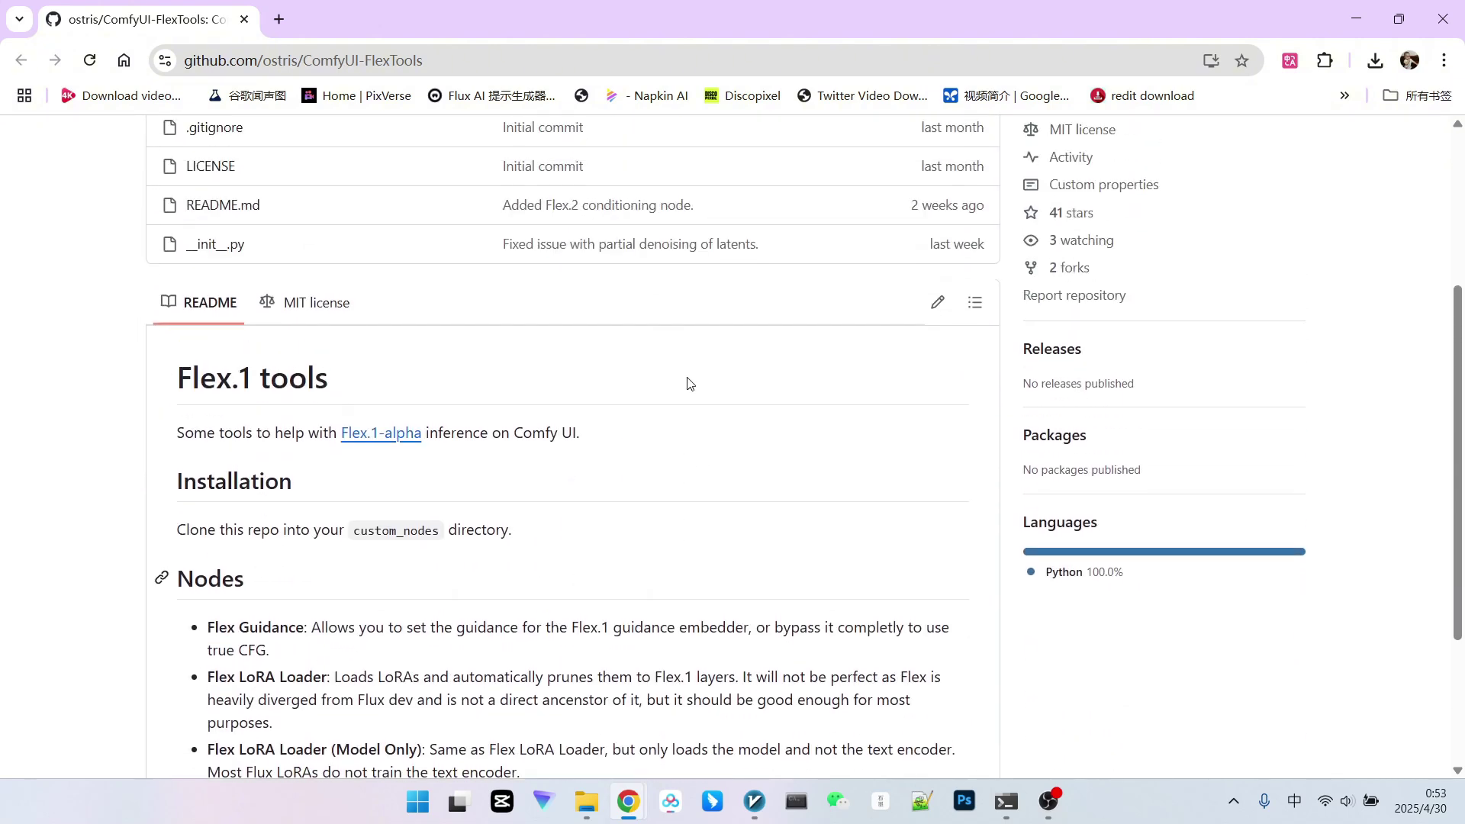
scroll(590, 240, "down", 3)
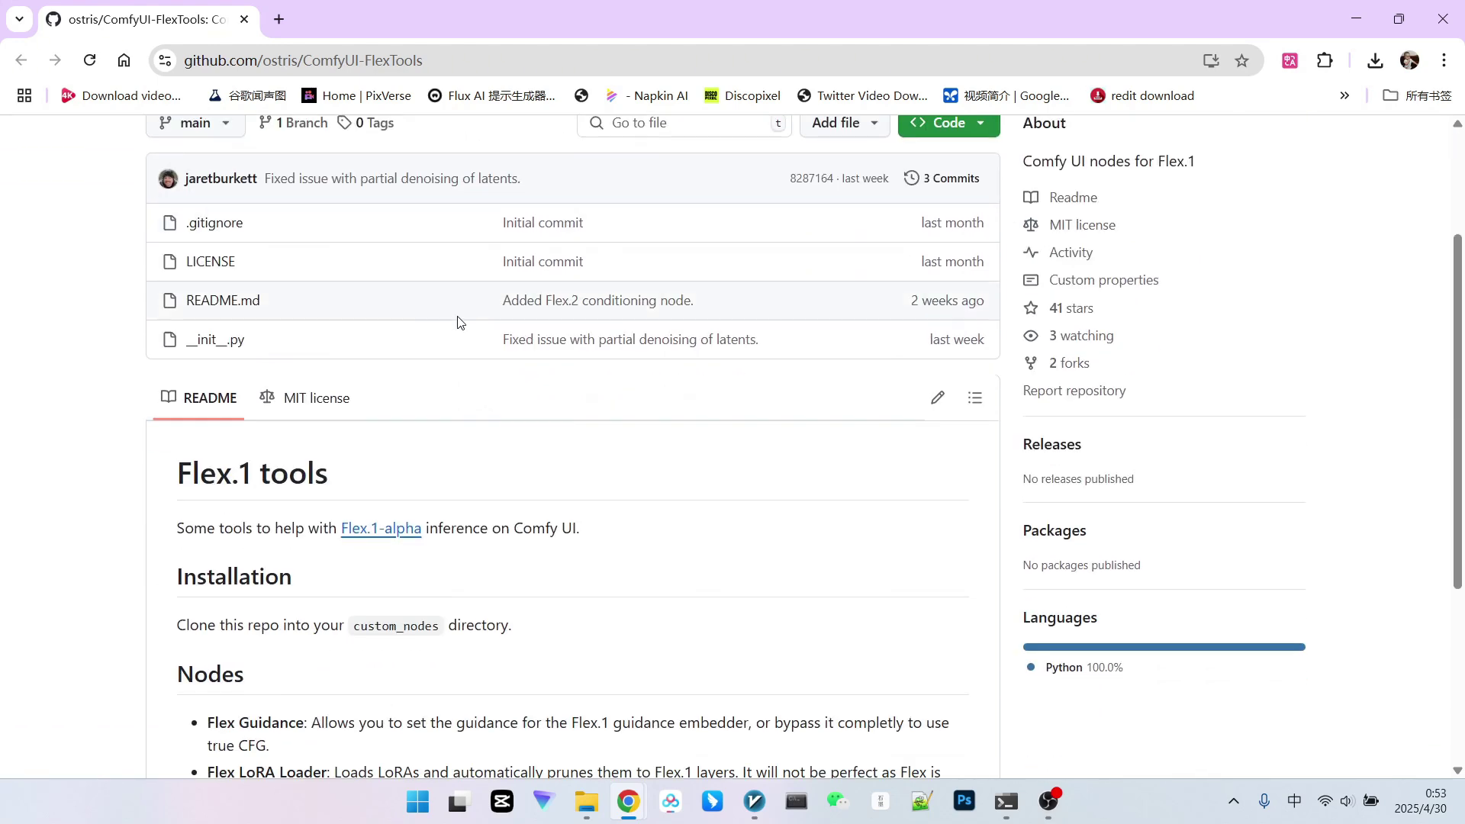
scroll(454, 297, "up", 1)
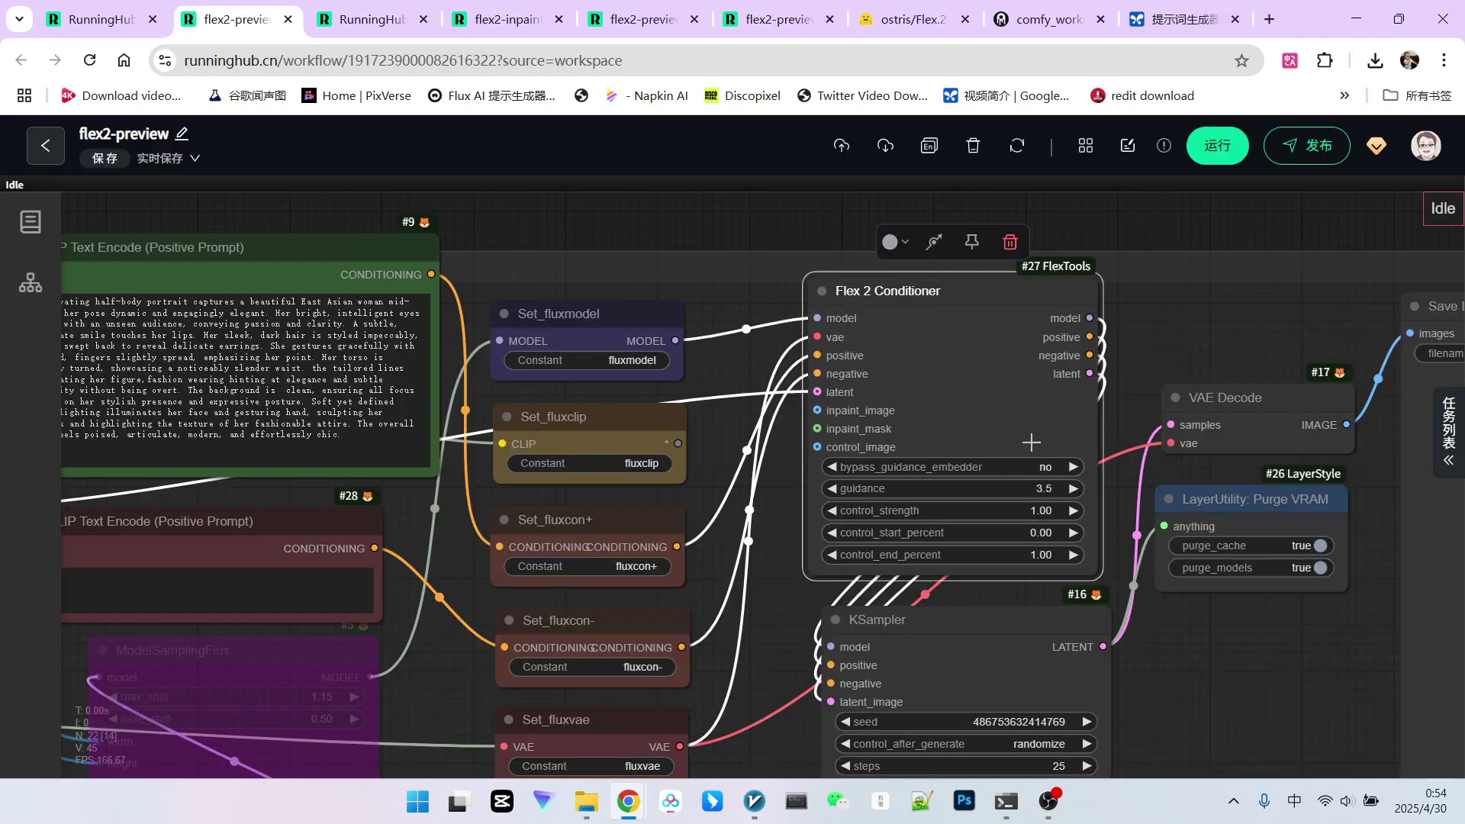
Review the Flex 2 Conditioner node and its connections to the KSampler in the flex2-preview workflow
scroll(992, 320, "up", 2)
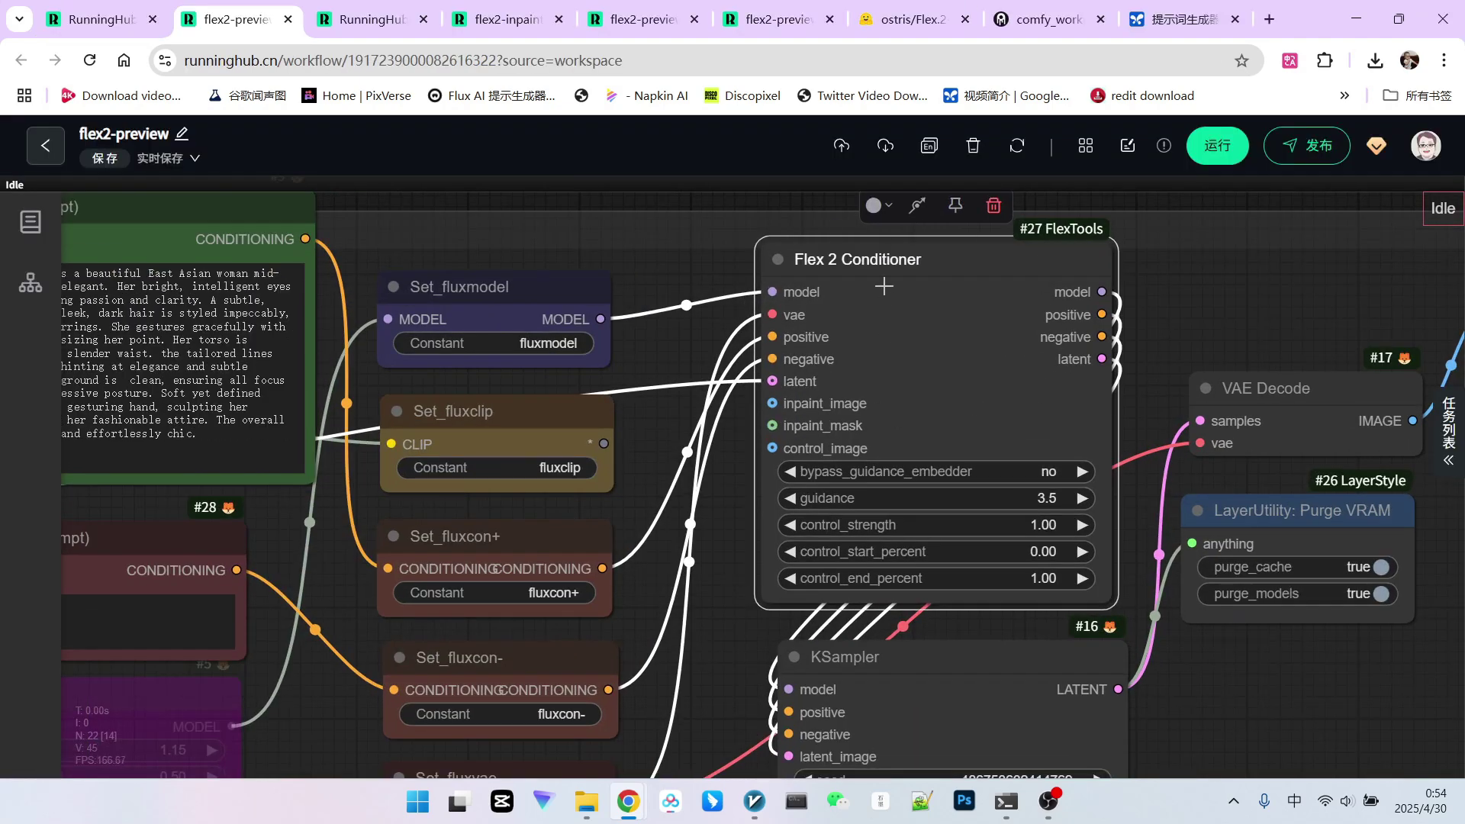
mouse_move(874, 314)
left_mouse_down()
mouse_move(894, 315)
mouse_move(869, 312)
left_mouse_up()
scroll(965, 368, "down", 2)
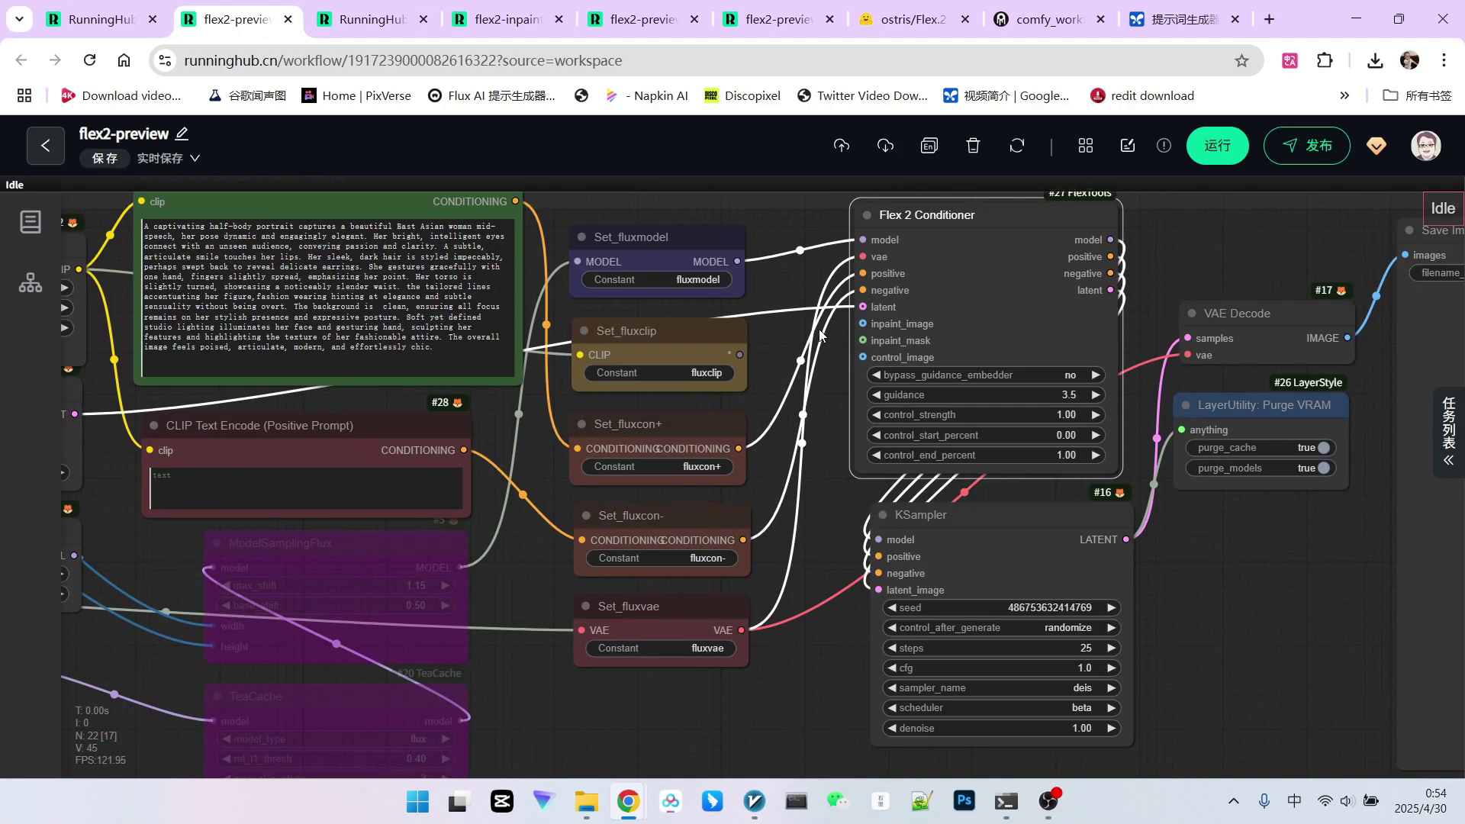
scroll(897, 275, "up", 1)
scroll(927, 281, "down", 2)
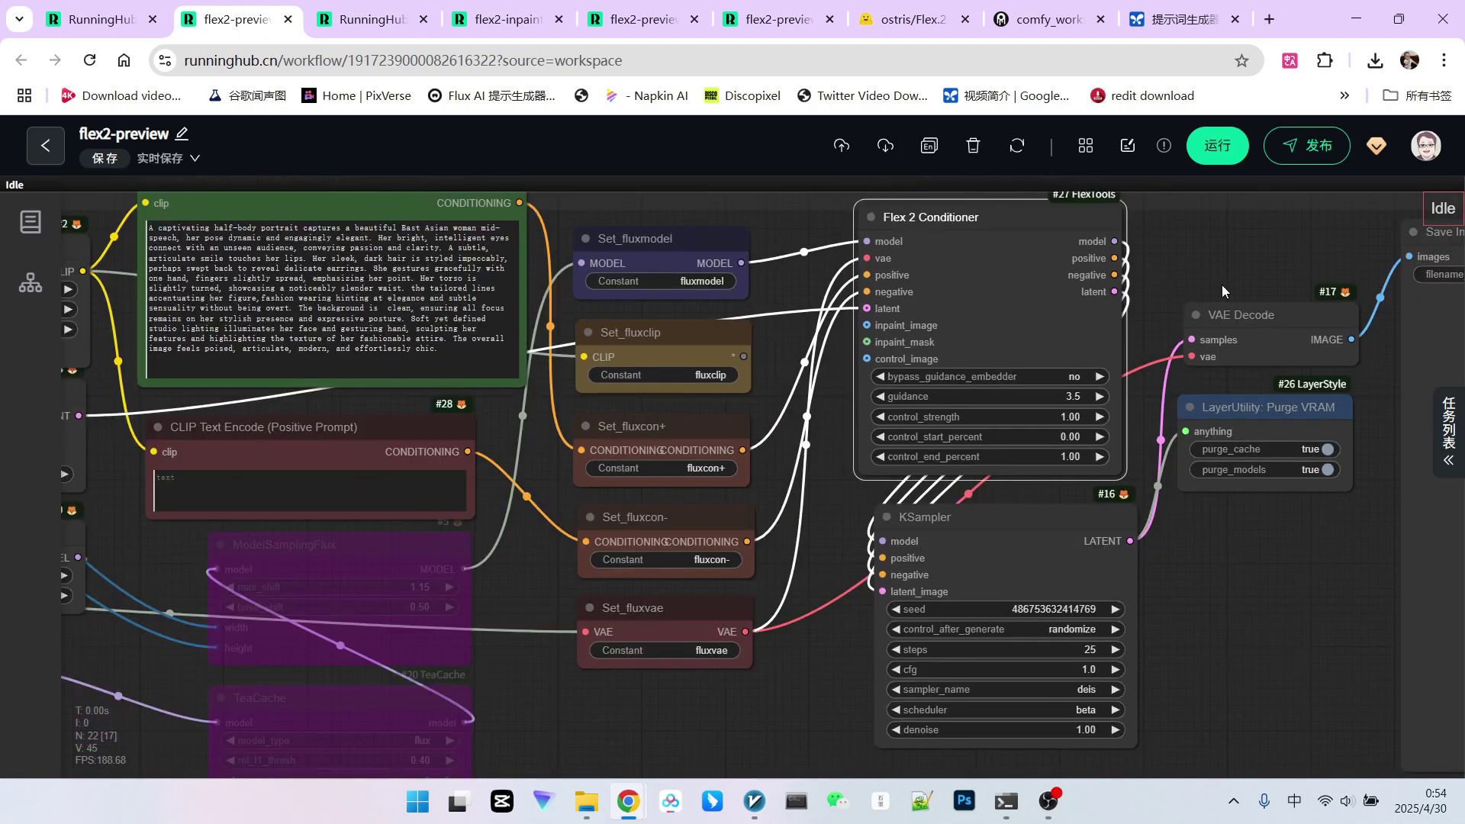
Examine the Flex 2 Conditioner's guidance and control settings and the sampling settings of the KSampler node, selecting the KSampler
left_click_drag(1221, 286, 1123, 281)
scroll(1059, 304, "up", 1)
scroll(1078, 291, "down", 2)
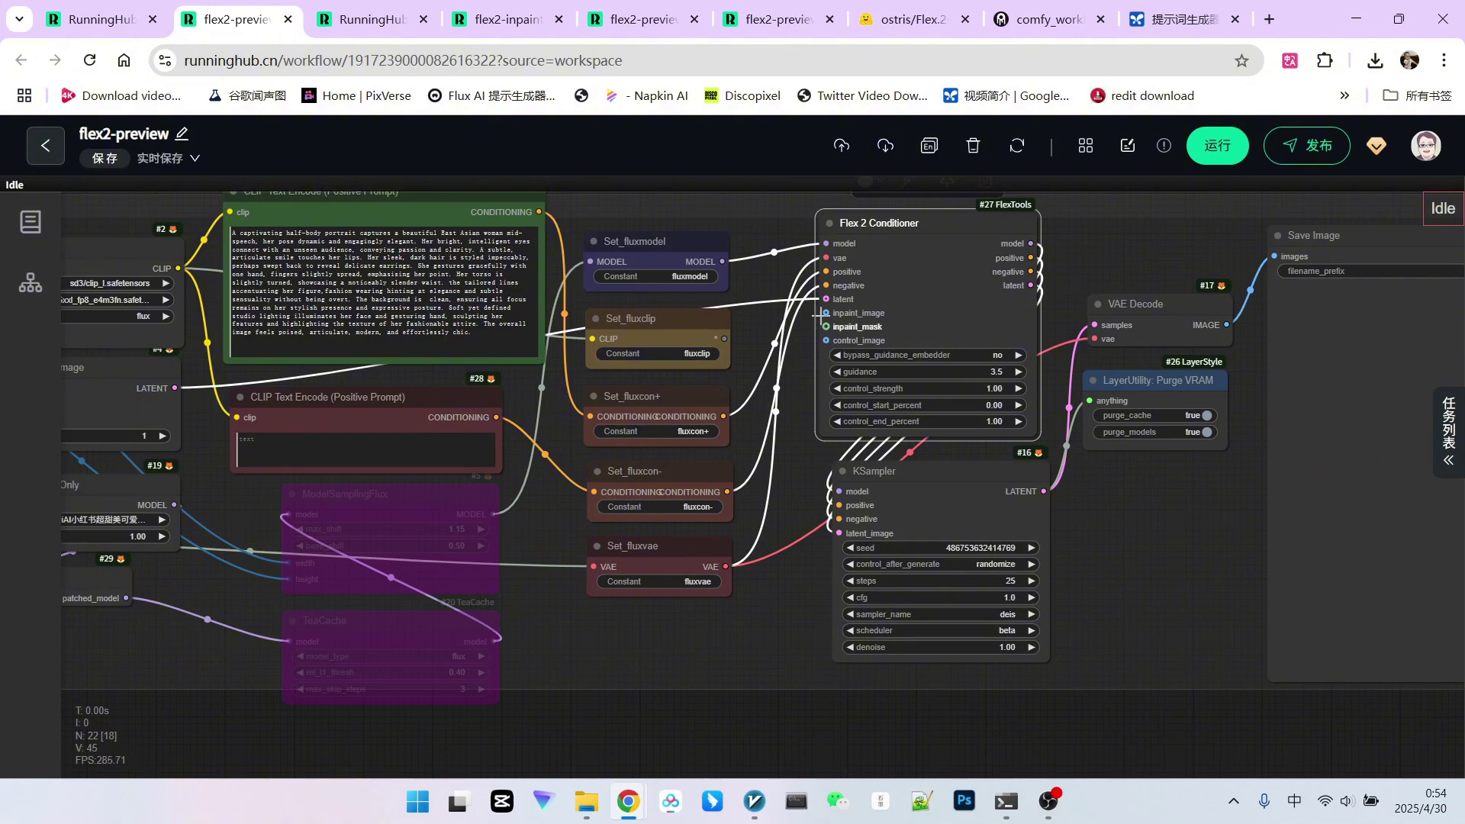
scroll(779, 275, "up", 4)
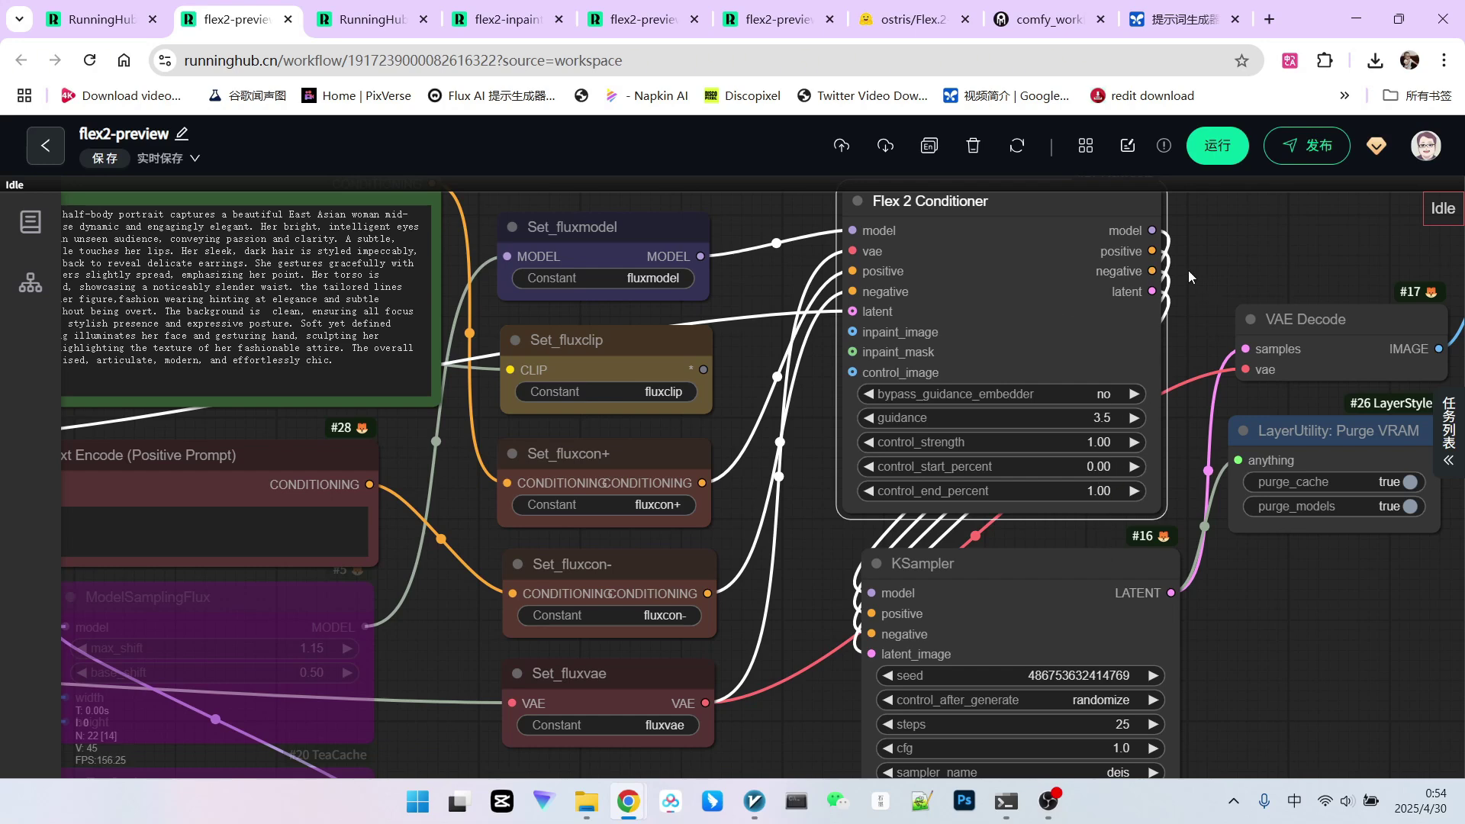
left_click_drag(990, 583, 980, 580)
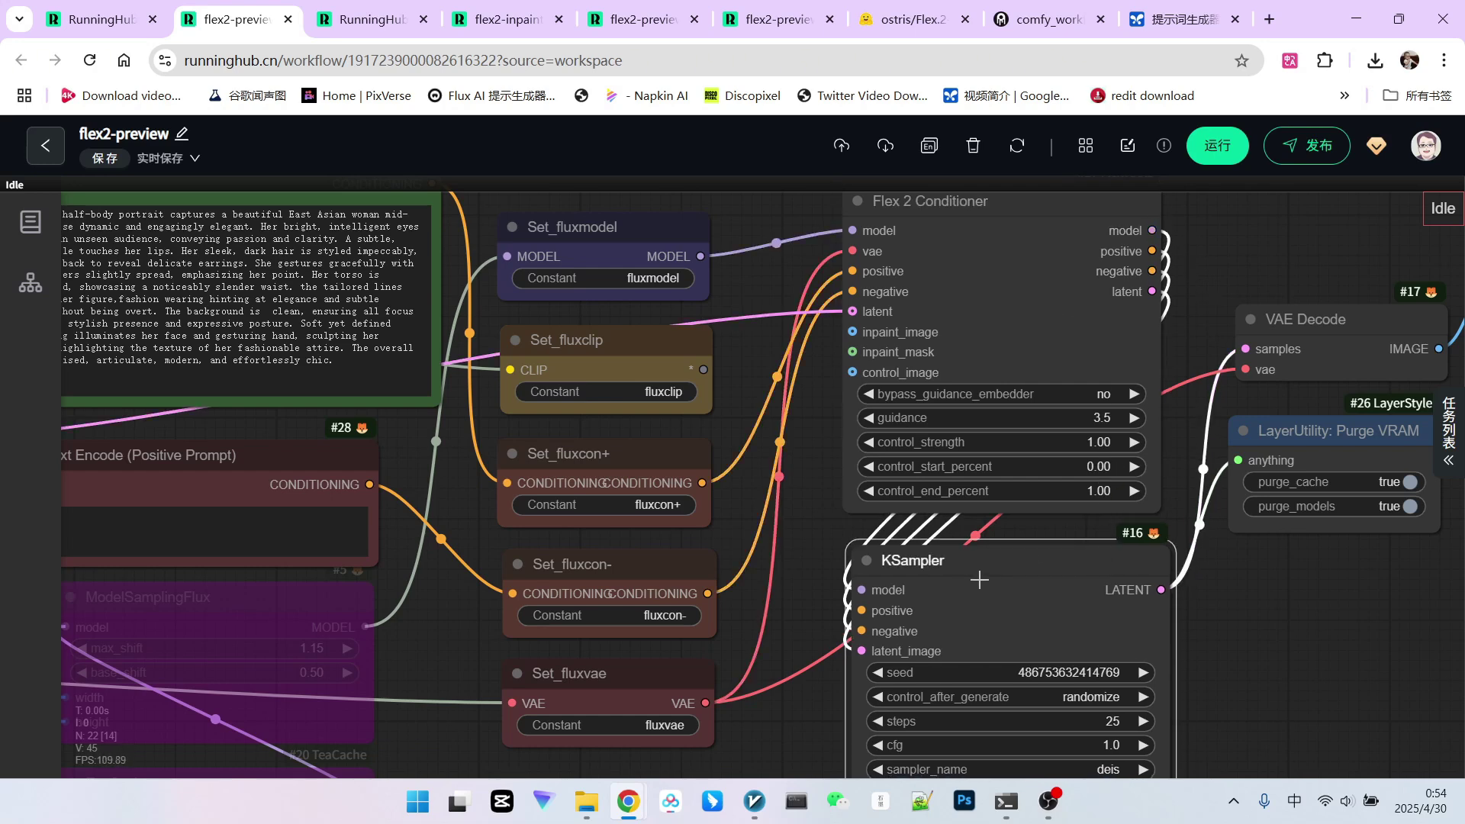
scroll(911, 604, "down", 3)
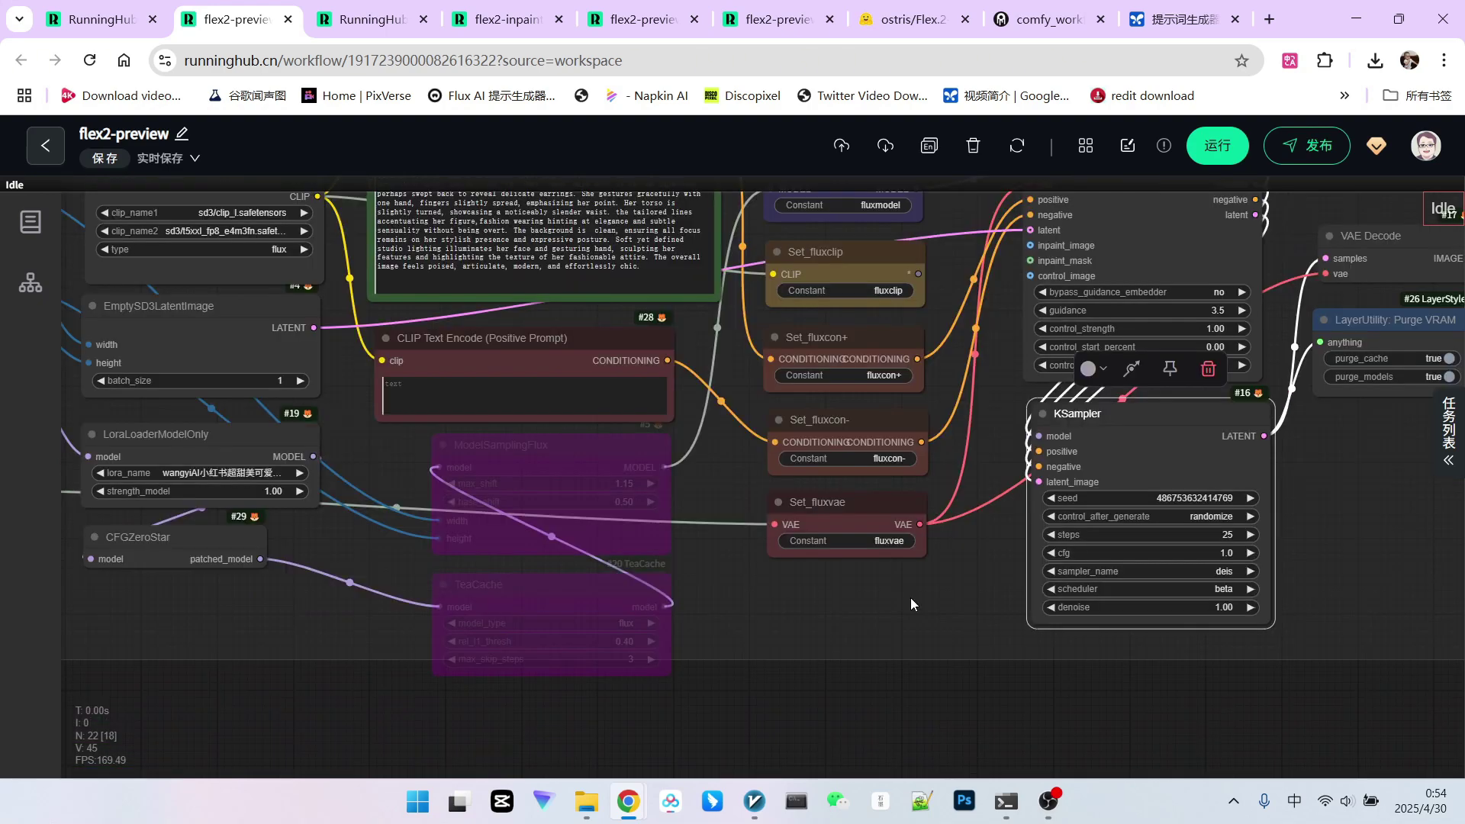
scroll(1134, 358, "up", 3)
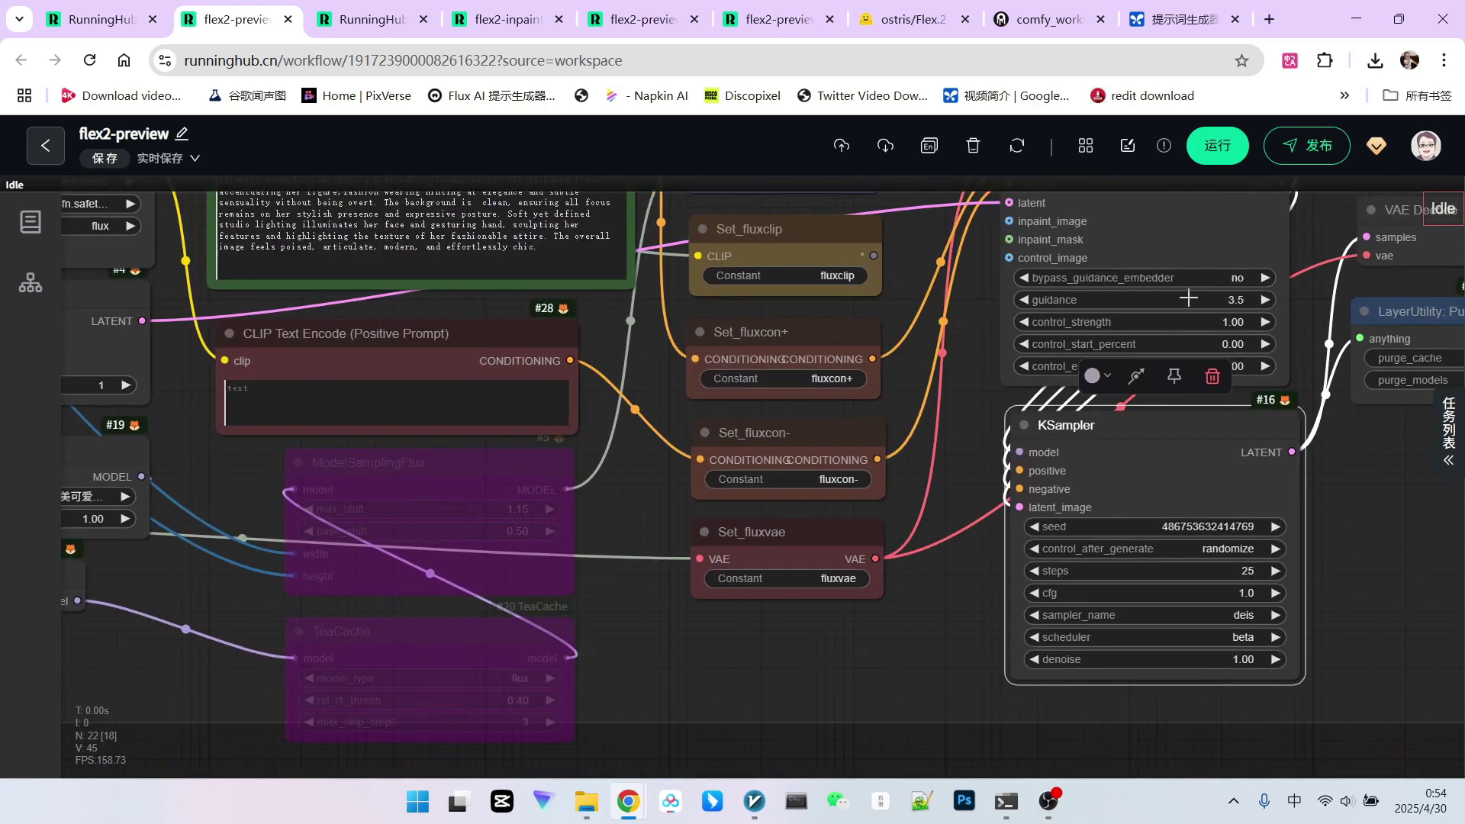
scroll(1189, 297, "up", 3)
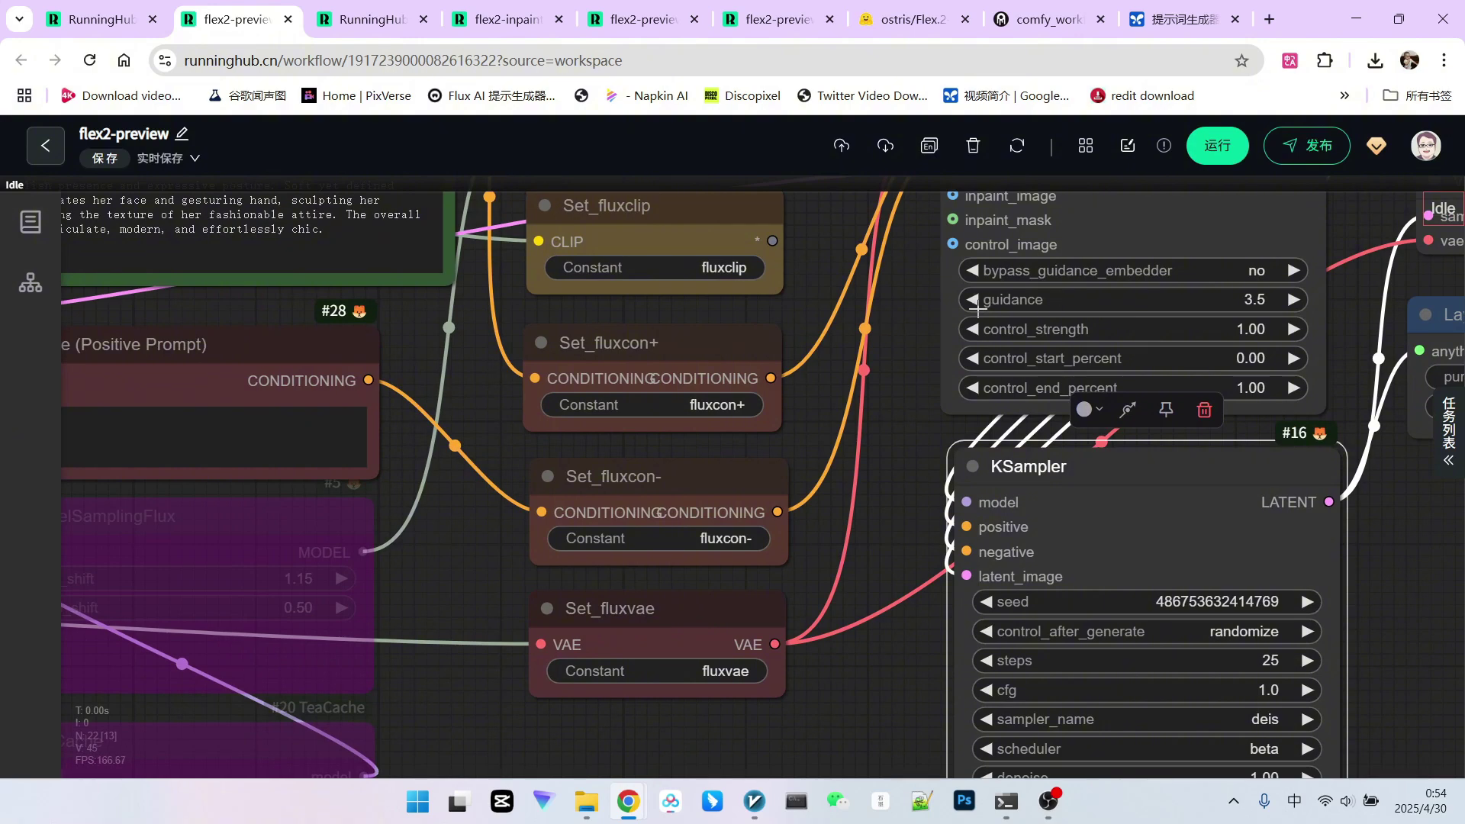
scroll(993, 308, "down", 4)
scroll(731, 576, "down", 4)
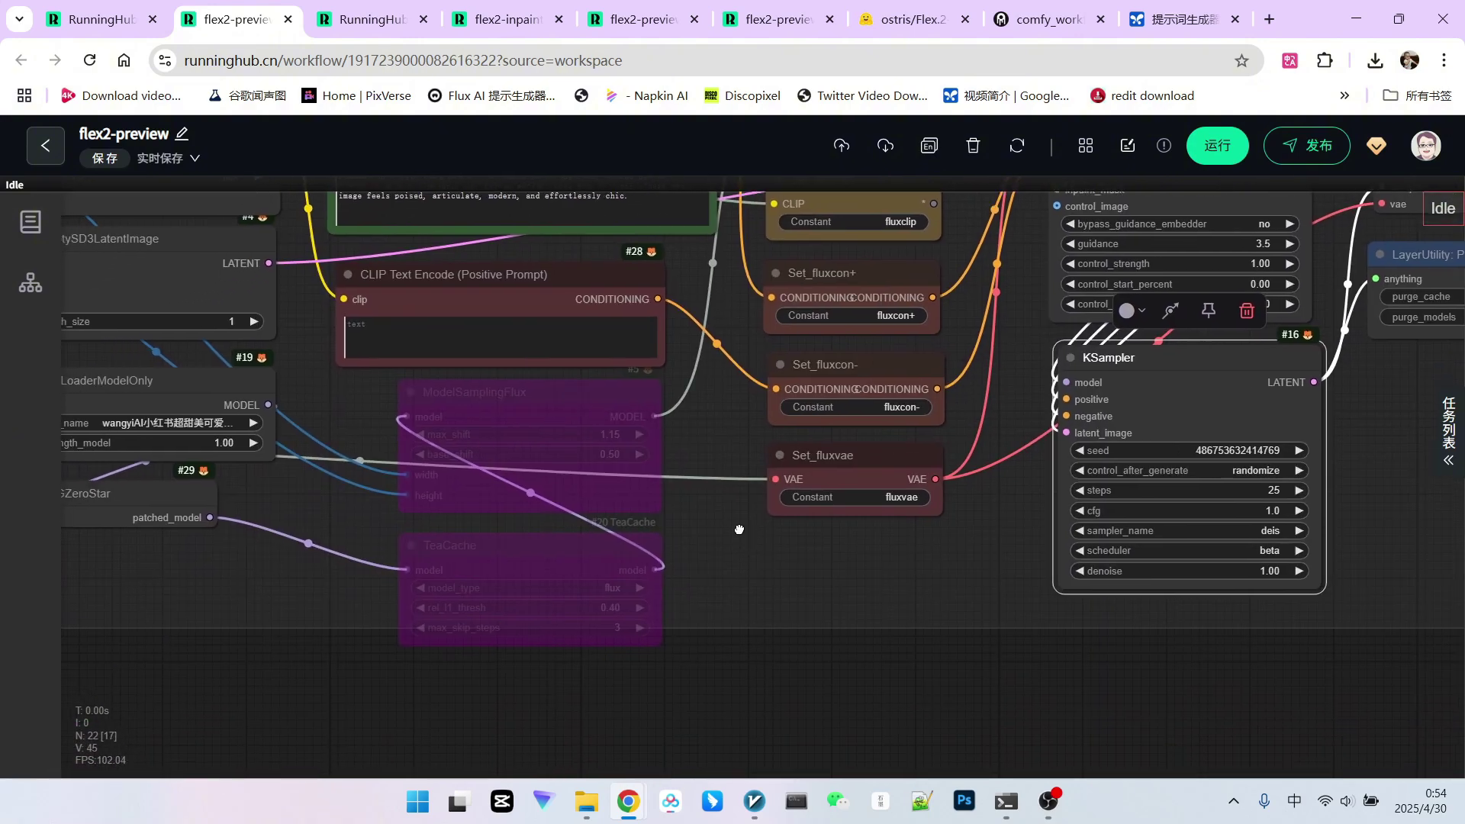
Add a FluxGuidance node below Set_fluxvae to show its guidance setting, and delete it again
double_click(756, 616)
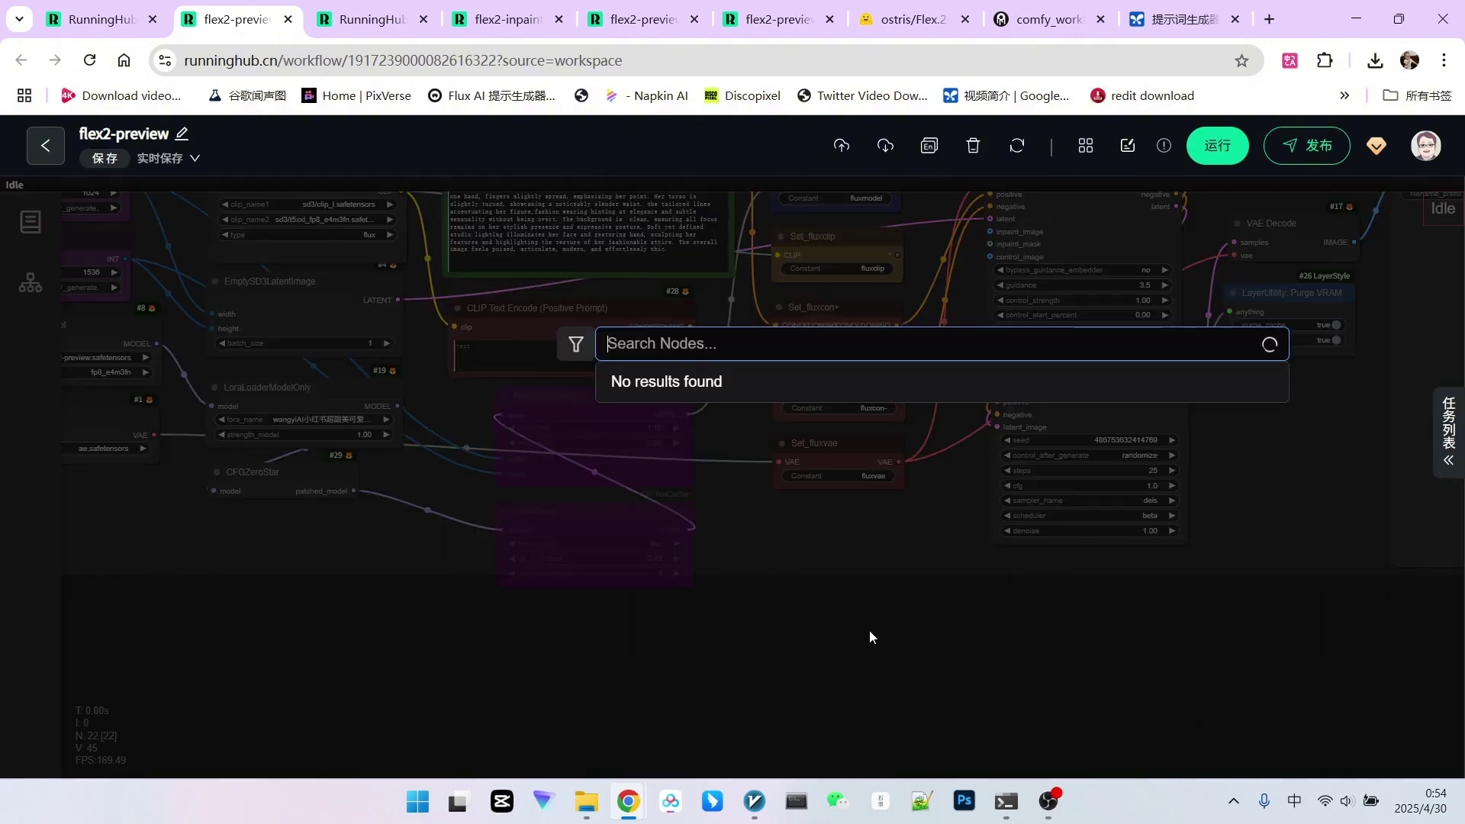
key("ctrl+v")
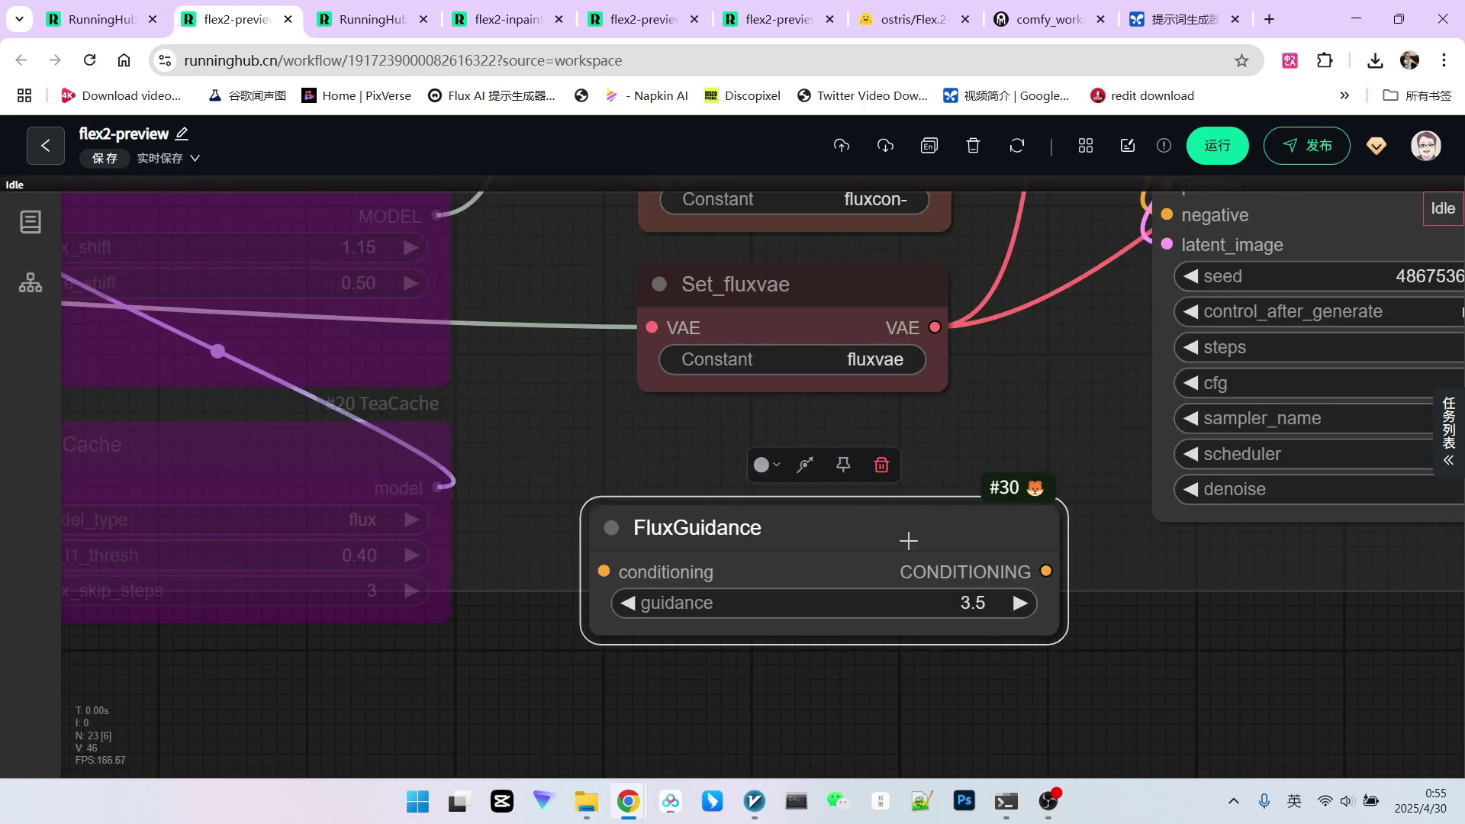
scroll(804, 671, "down", 3)
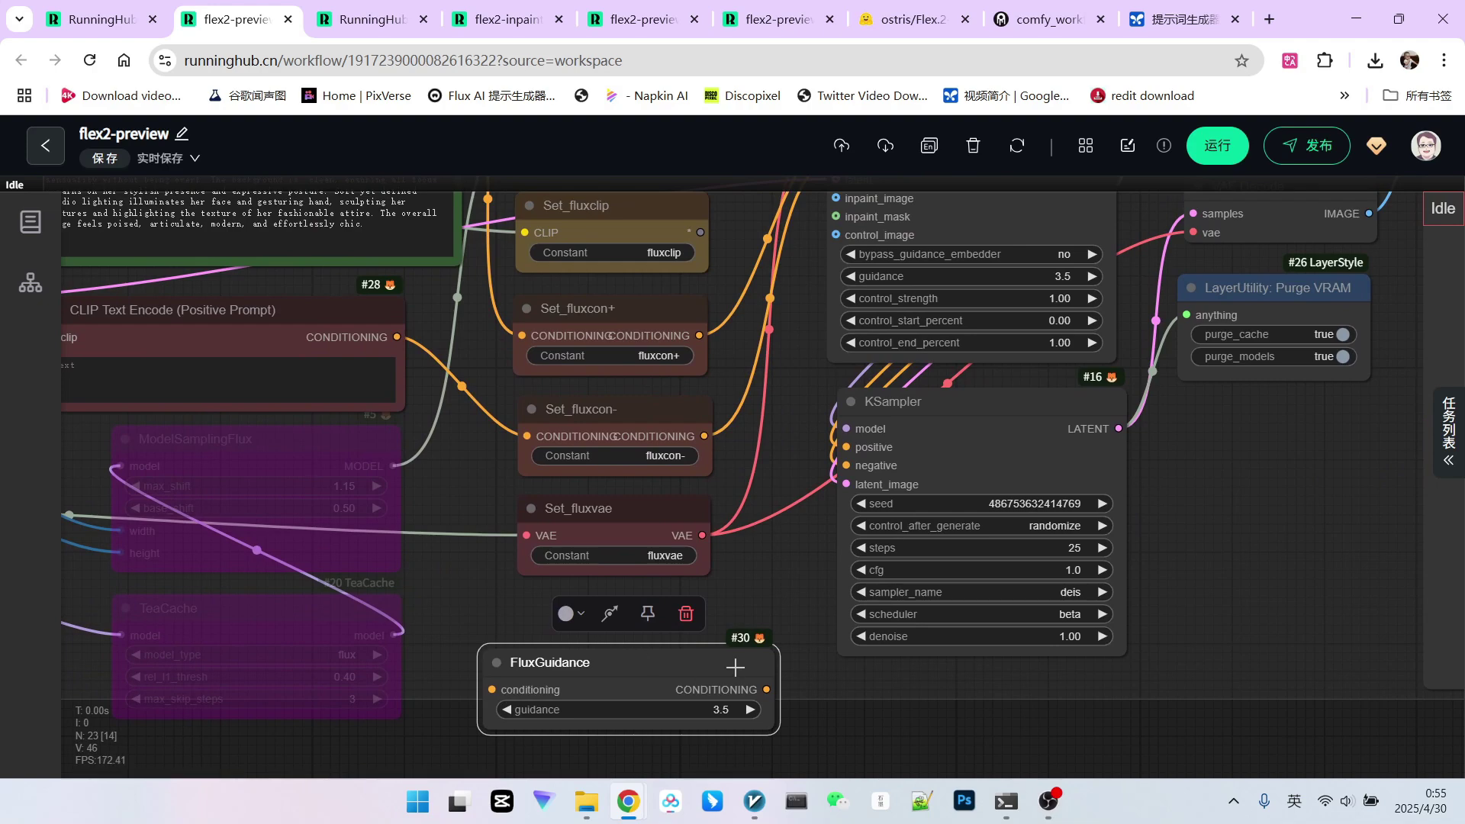
key("Delete")
scroll(458, 664, "down", 2)
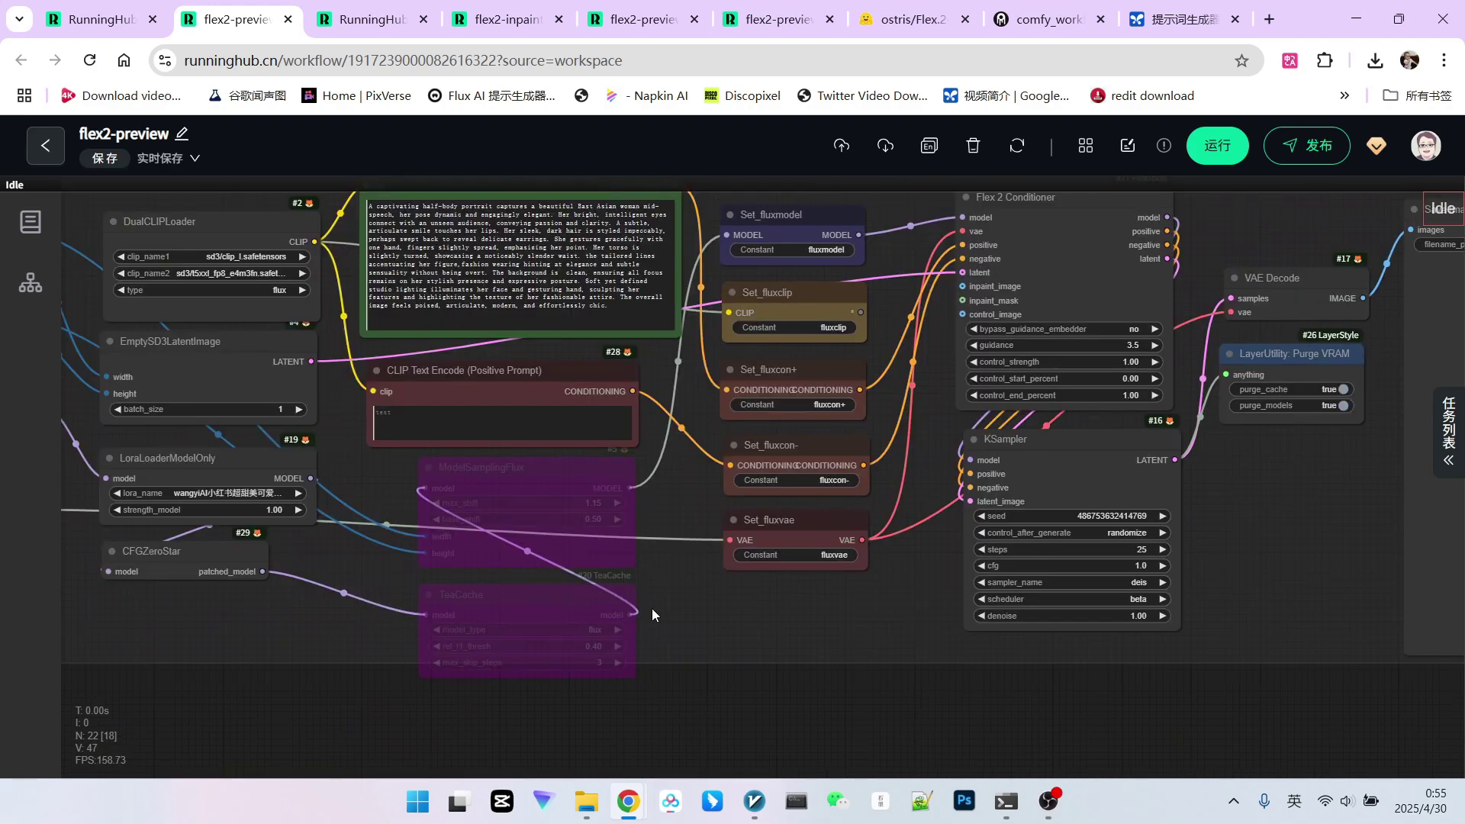
Select the bypassed ModelSamplingFlux and TeaCache nodes in turn and examine their settings and connections
scroll(652, 611, "up", 7)
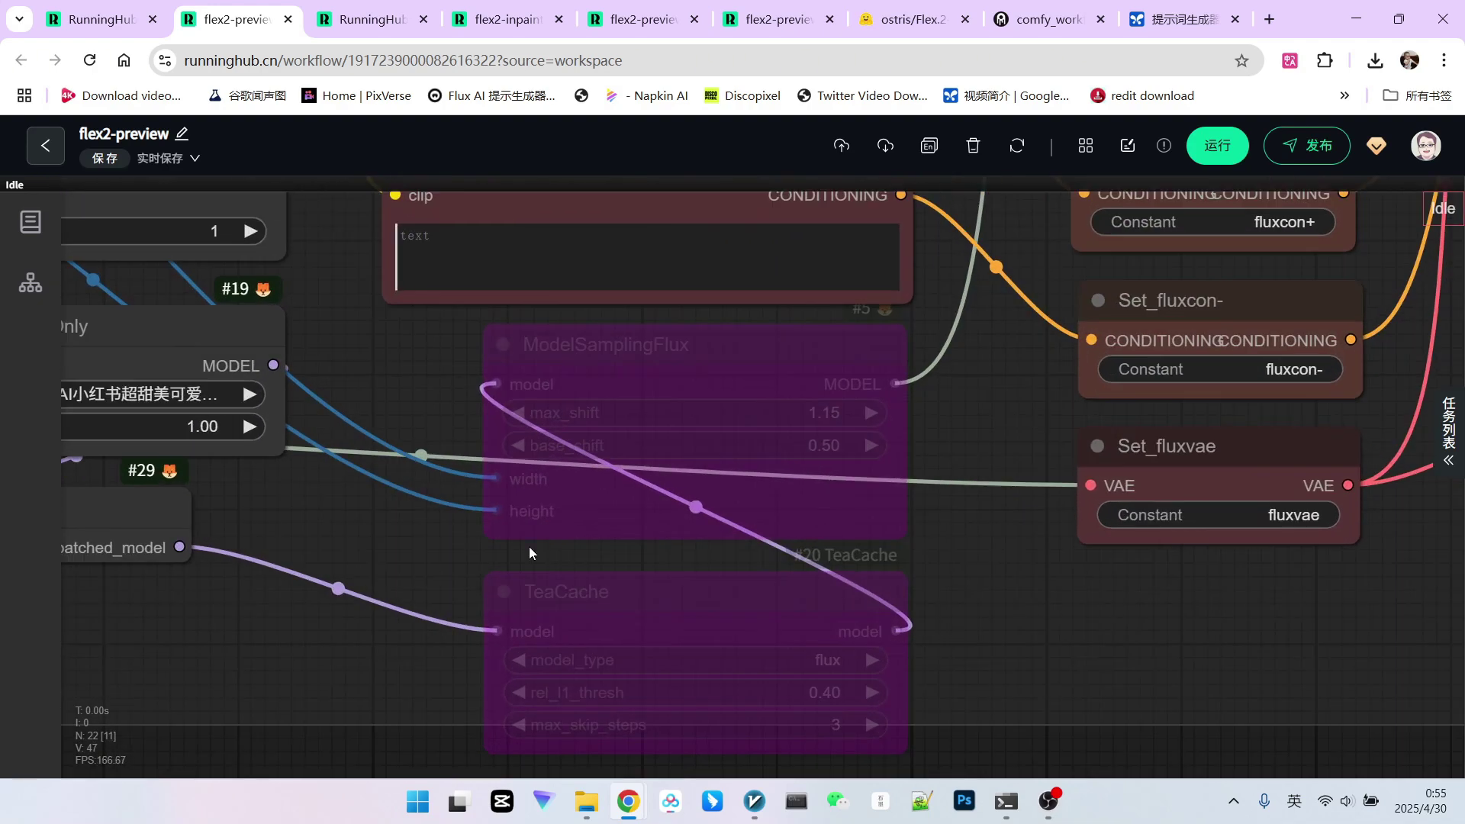
left_click_drag(582, 347, 567, 348)
scroll(667, 402, "up", 3)
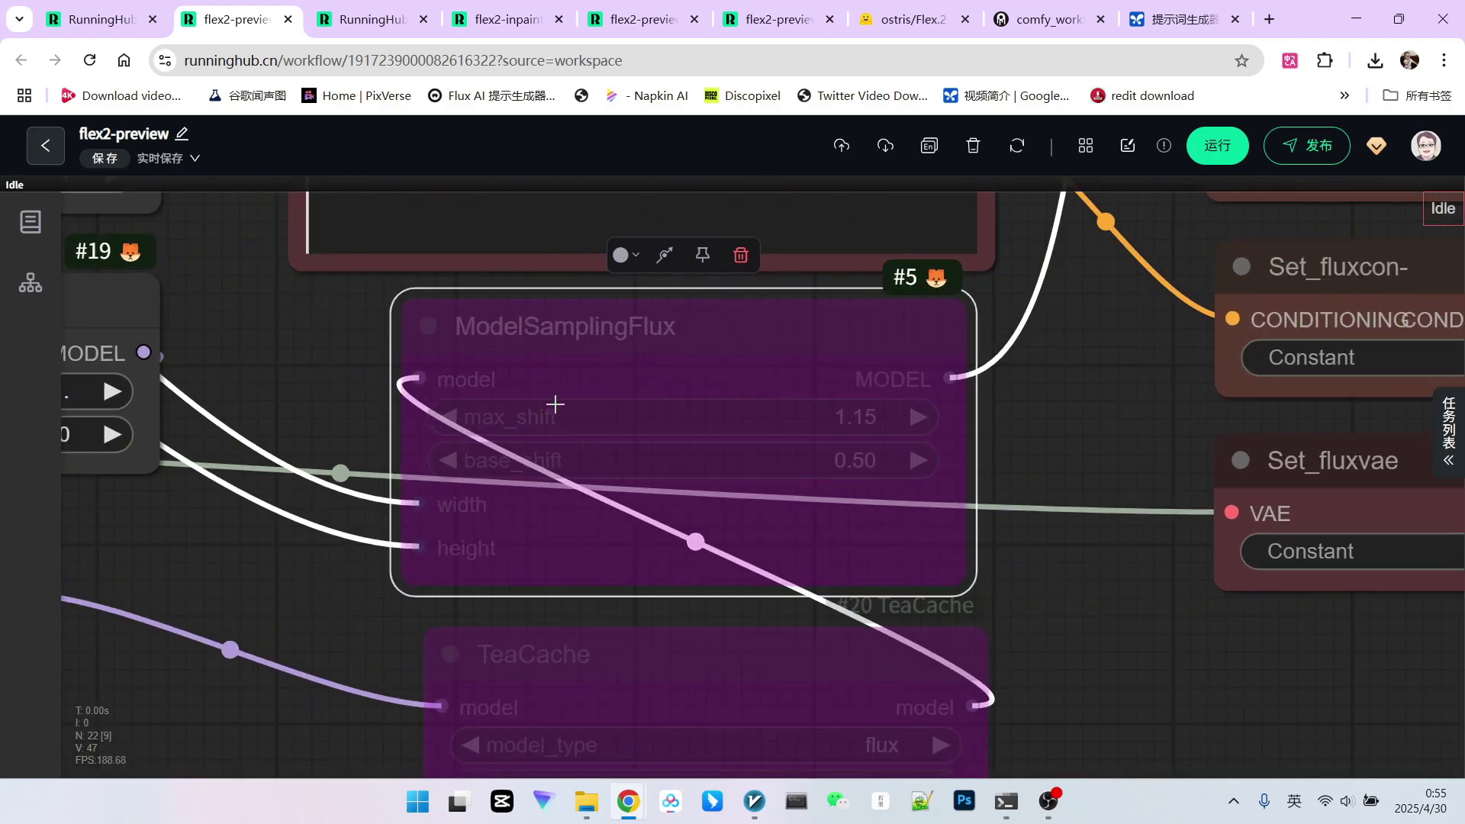
scroll(641, 395, "down", 1)
scroll(778, 366, "up", 3)
scroll(688, 416, "down", 2)
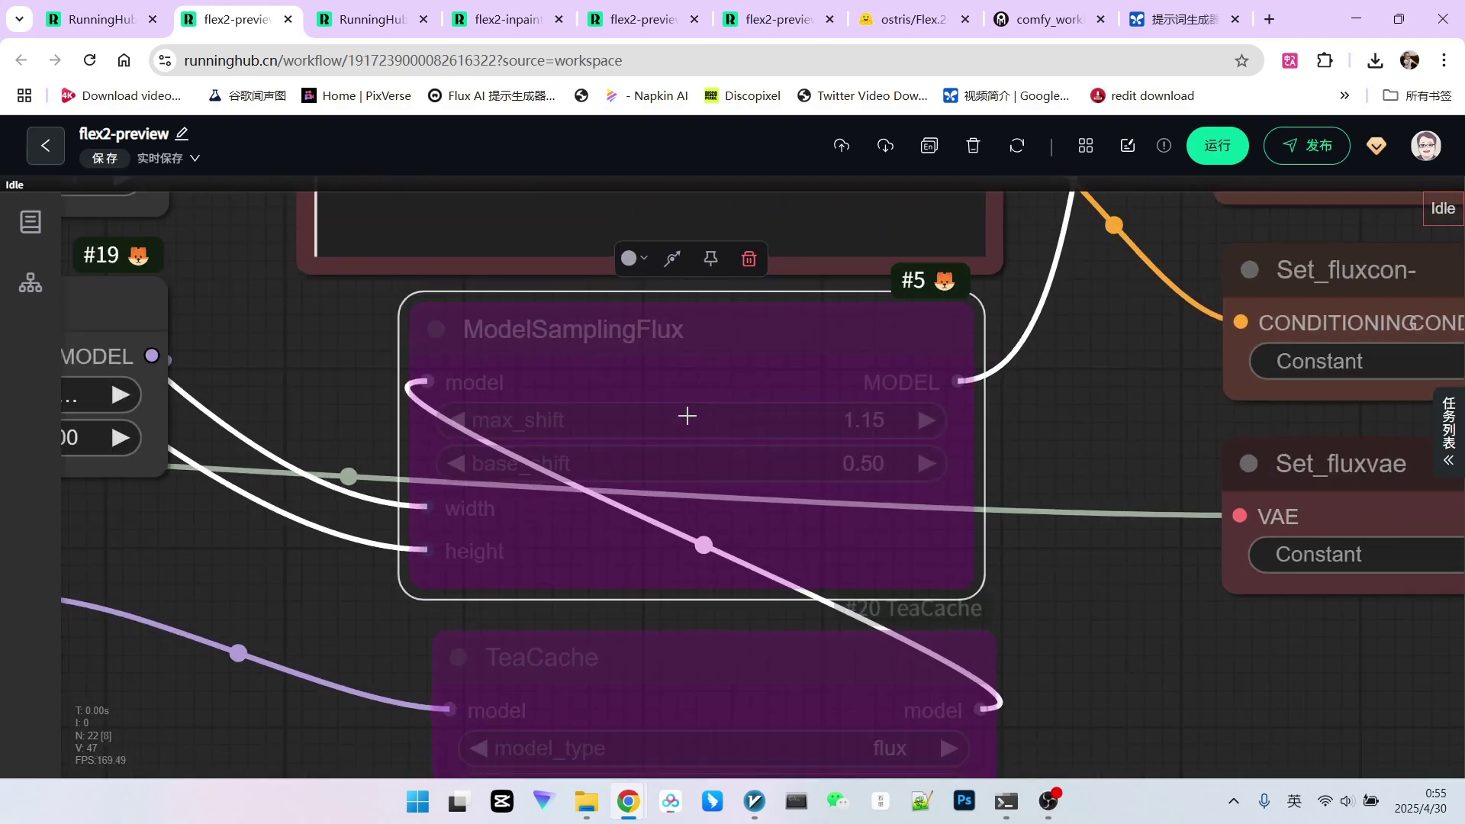
scroll(704, 458, "down", 2)
left_click_drag(1005, 622, 1024, 516)
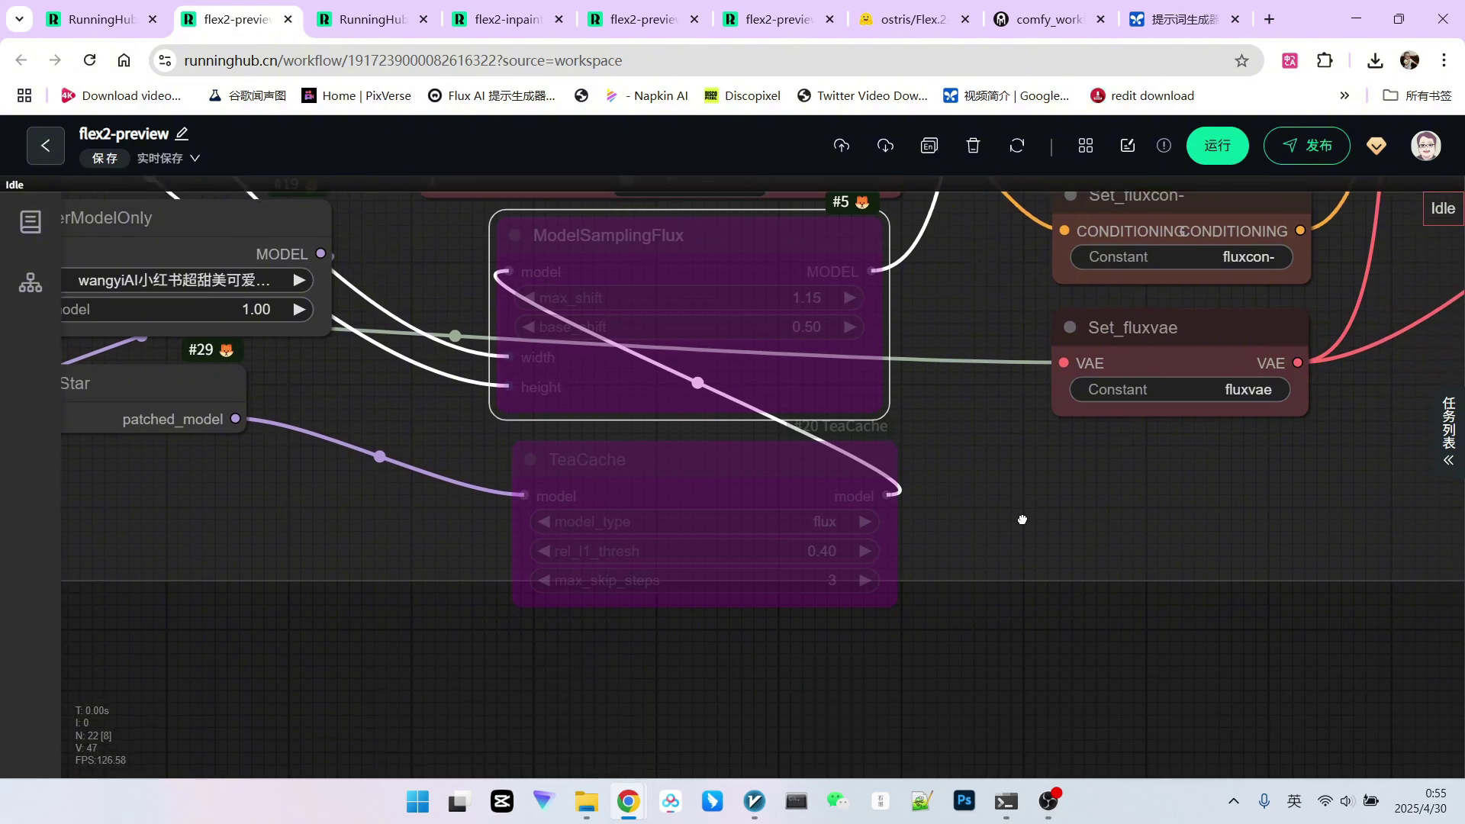
mouse_move(676, 477)
left_mouse_down()
mouse_move(613, 495)
mouse_move(697, 484)
mouse_move(628, 481)
mouse_move(680, 476)
left_mouse_up()
scroll(968, 490, "down", 4)
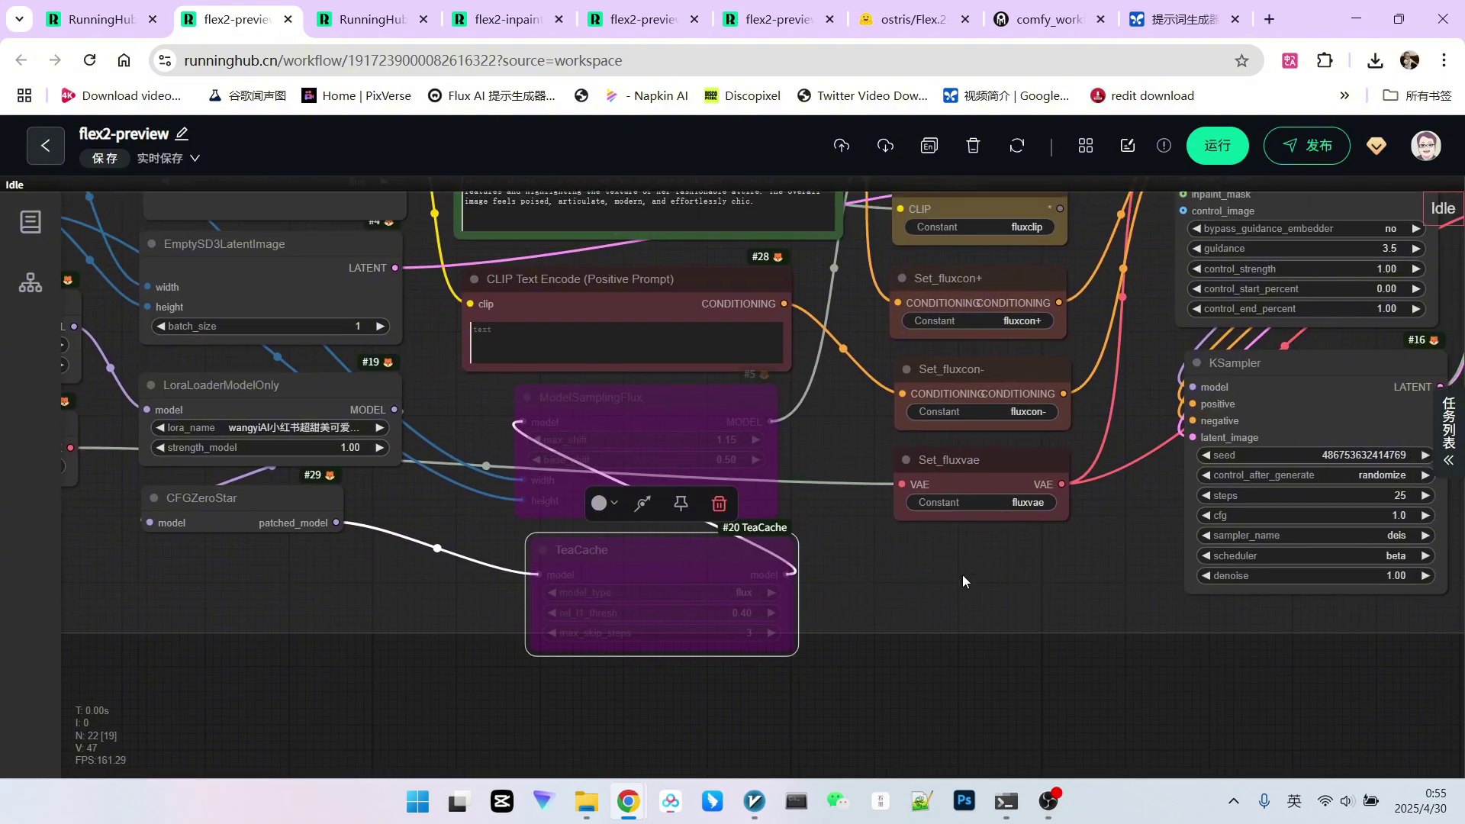
Select the CFGZeroStar node and examine how it connects with the LoraLoaderModelOnly and TeaCache nodes
left_click_drag(267, 560, 616, 557)
scroll(584, 507, "up", 6)
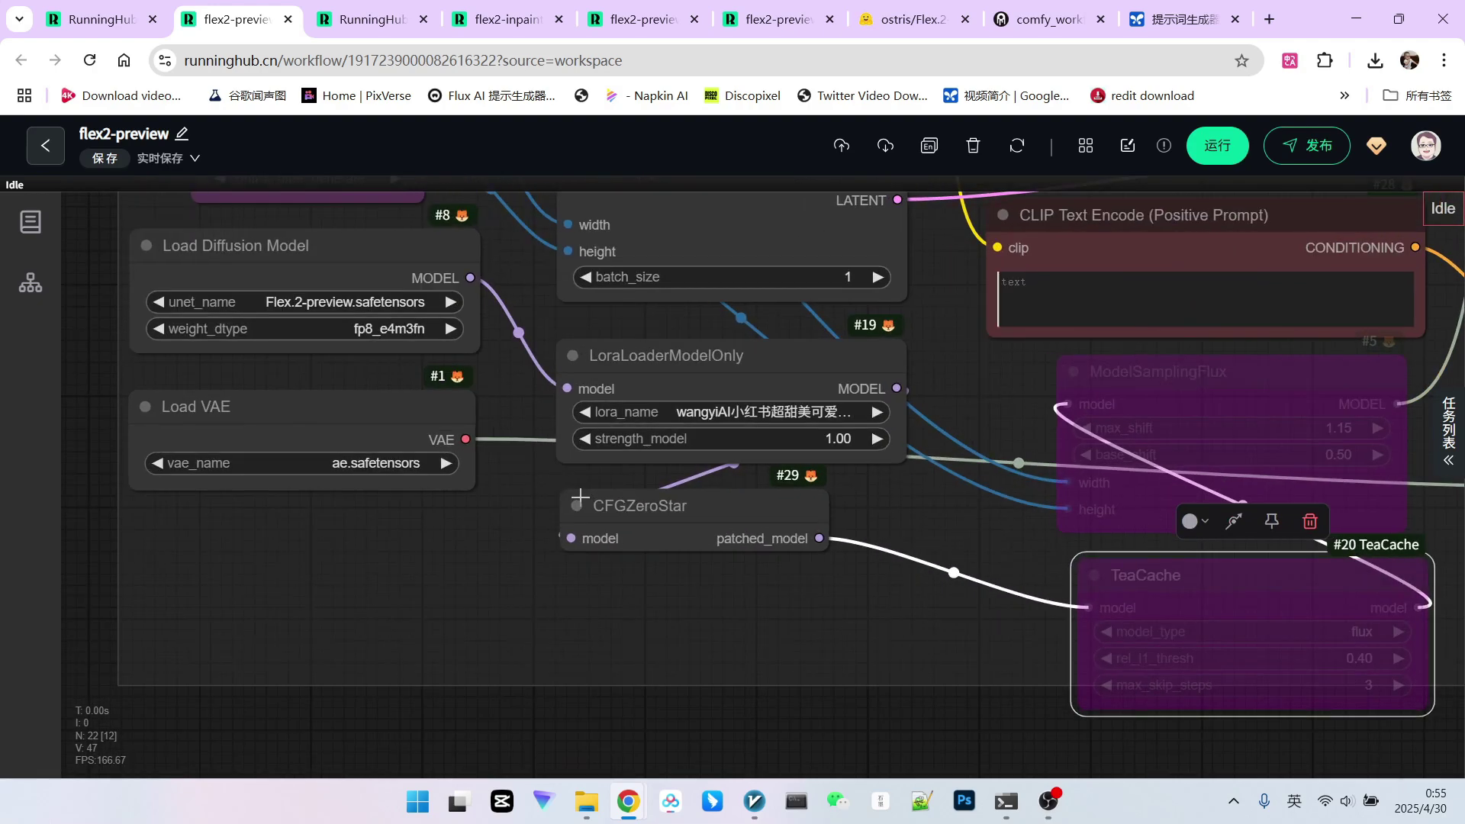
scroll(696, 515, "up", 1)
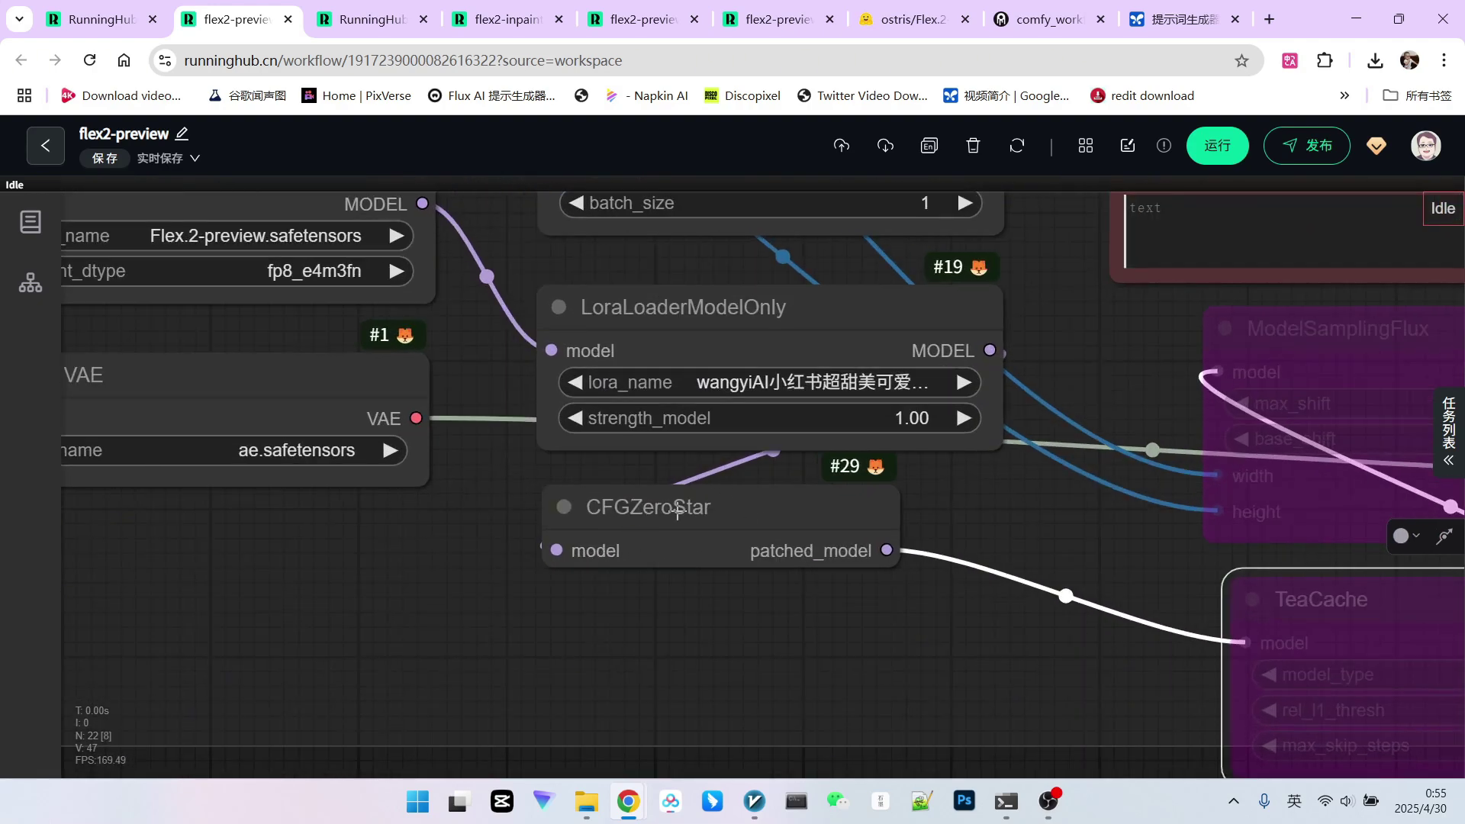
scroll(711, 509, "down", 3)
mouse_move(713, 510)
left_mouse_down()
mouse_move(685, 517)
mouse_move(712, 521)
left_mouse_up()
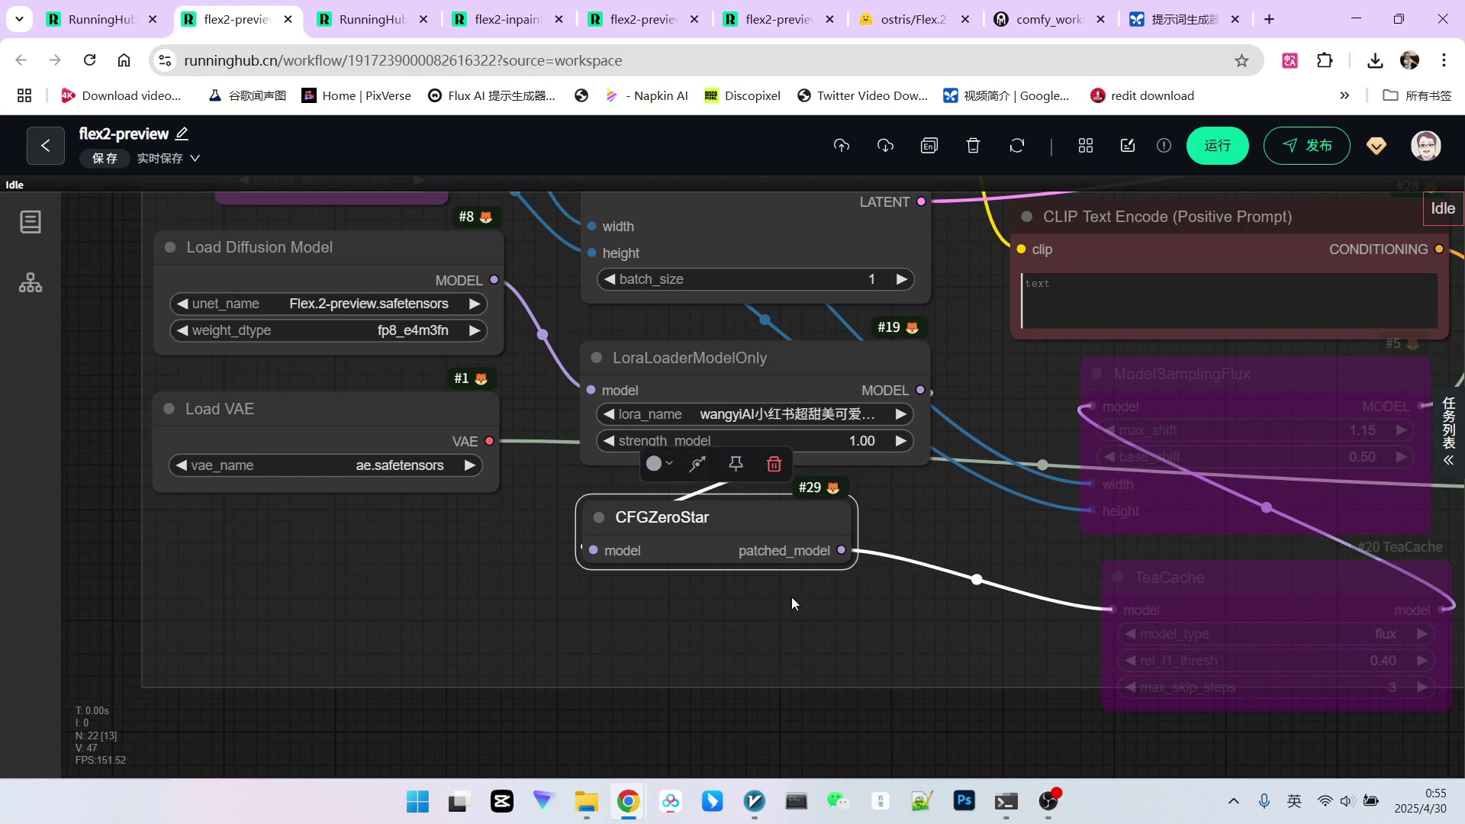
left_click_drag(791, 598, 770, 688)
scroll(669, 468, "up", 3)
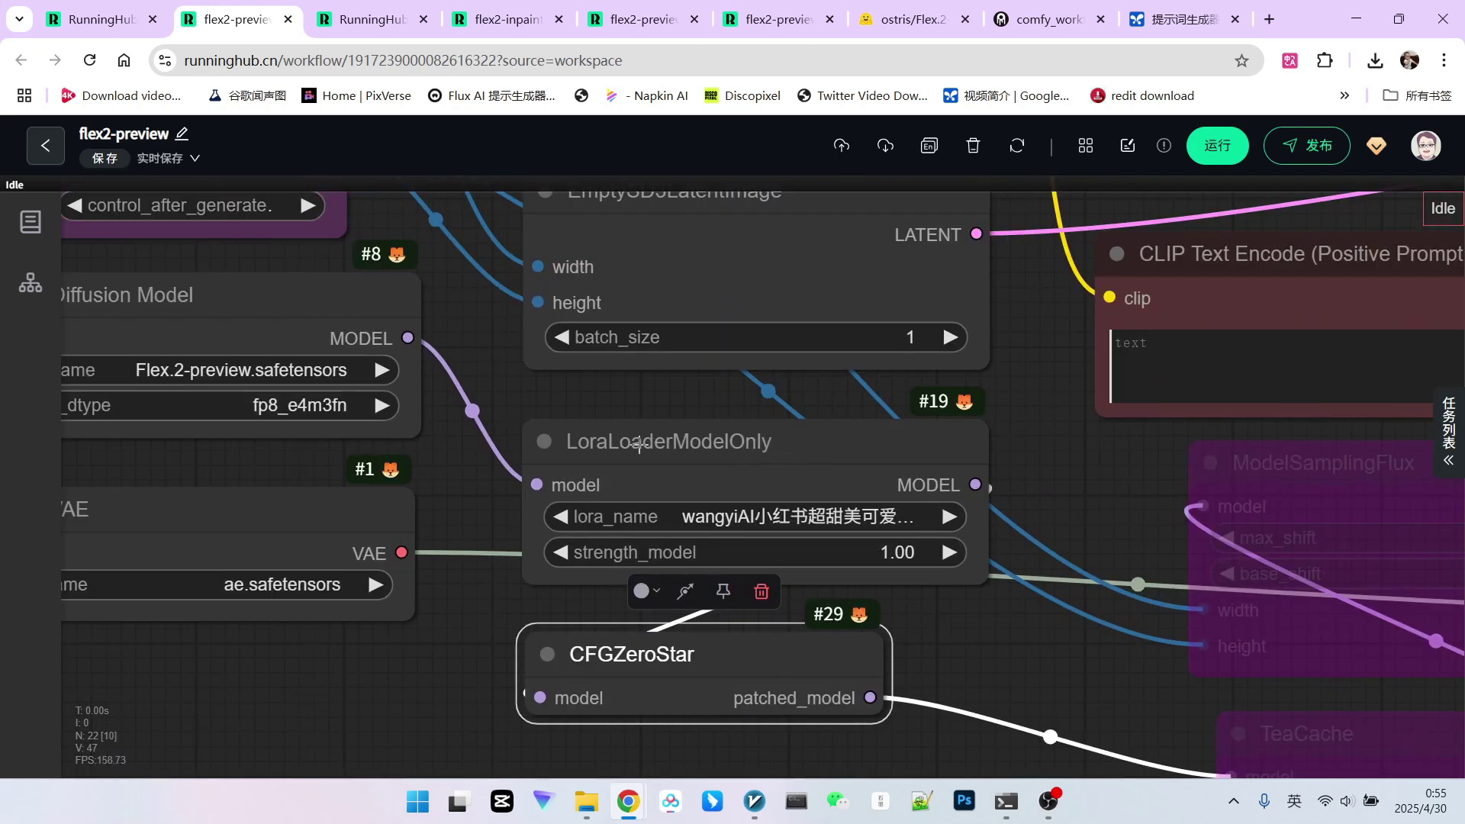
left_click_drag(506, 489, 547, 490)
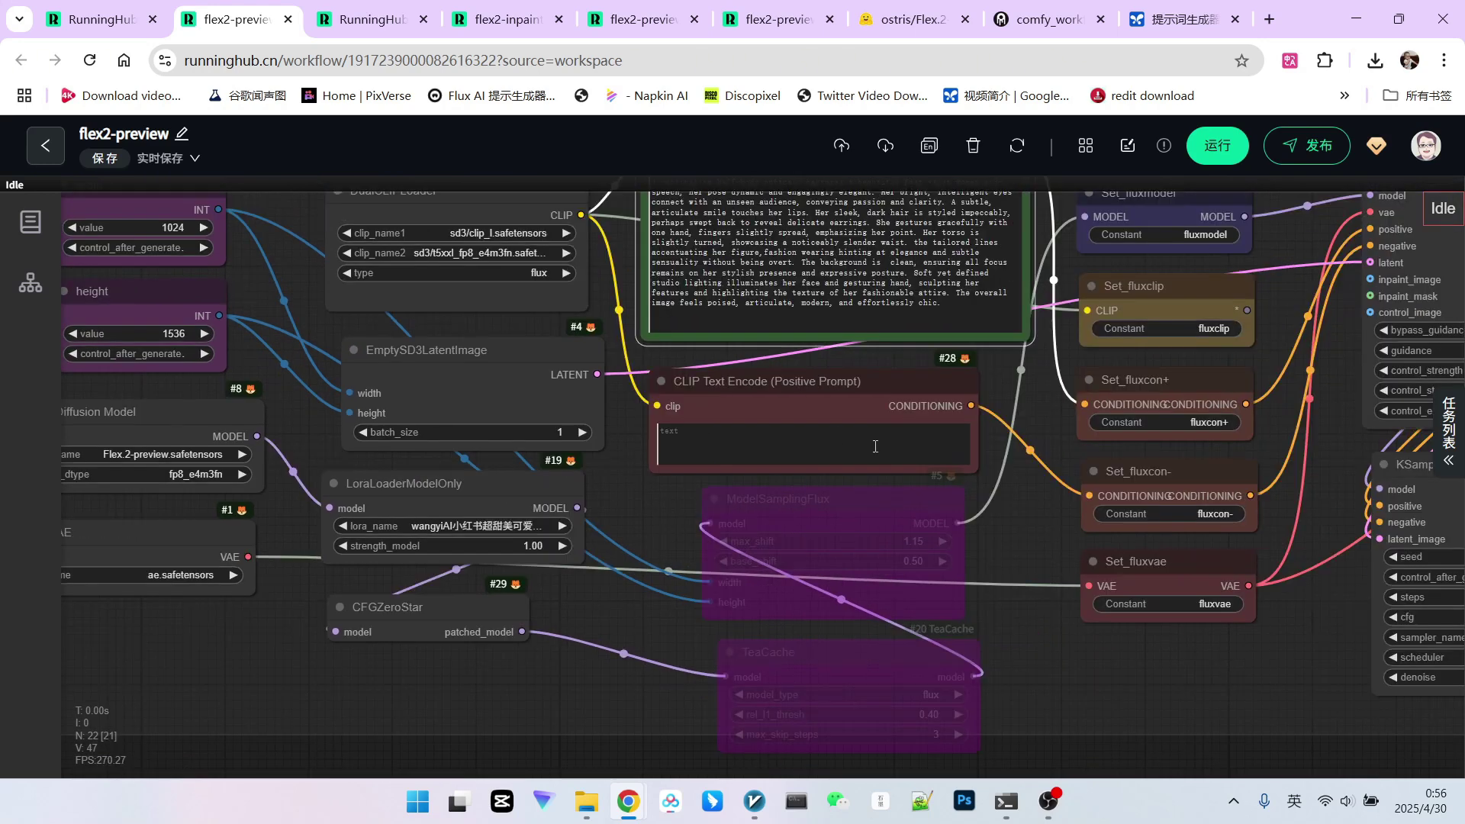
Review the positive prompt and the complete node graph, and run the flex2-preview workflow
left_click_drag(1018, 498, 993, 588)
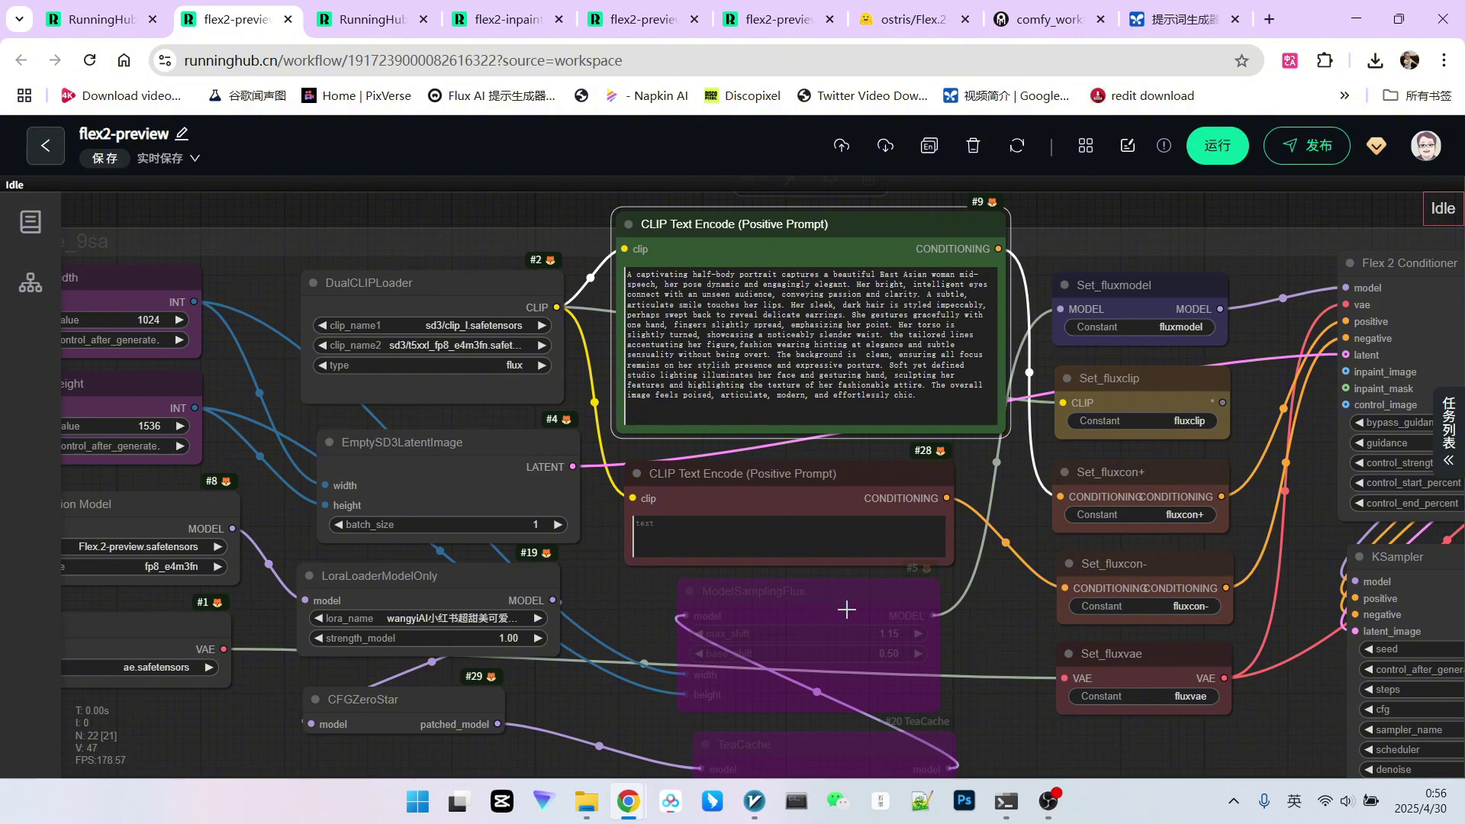
scroll(1225, 527, "down", 5)
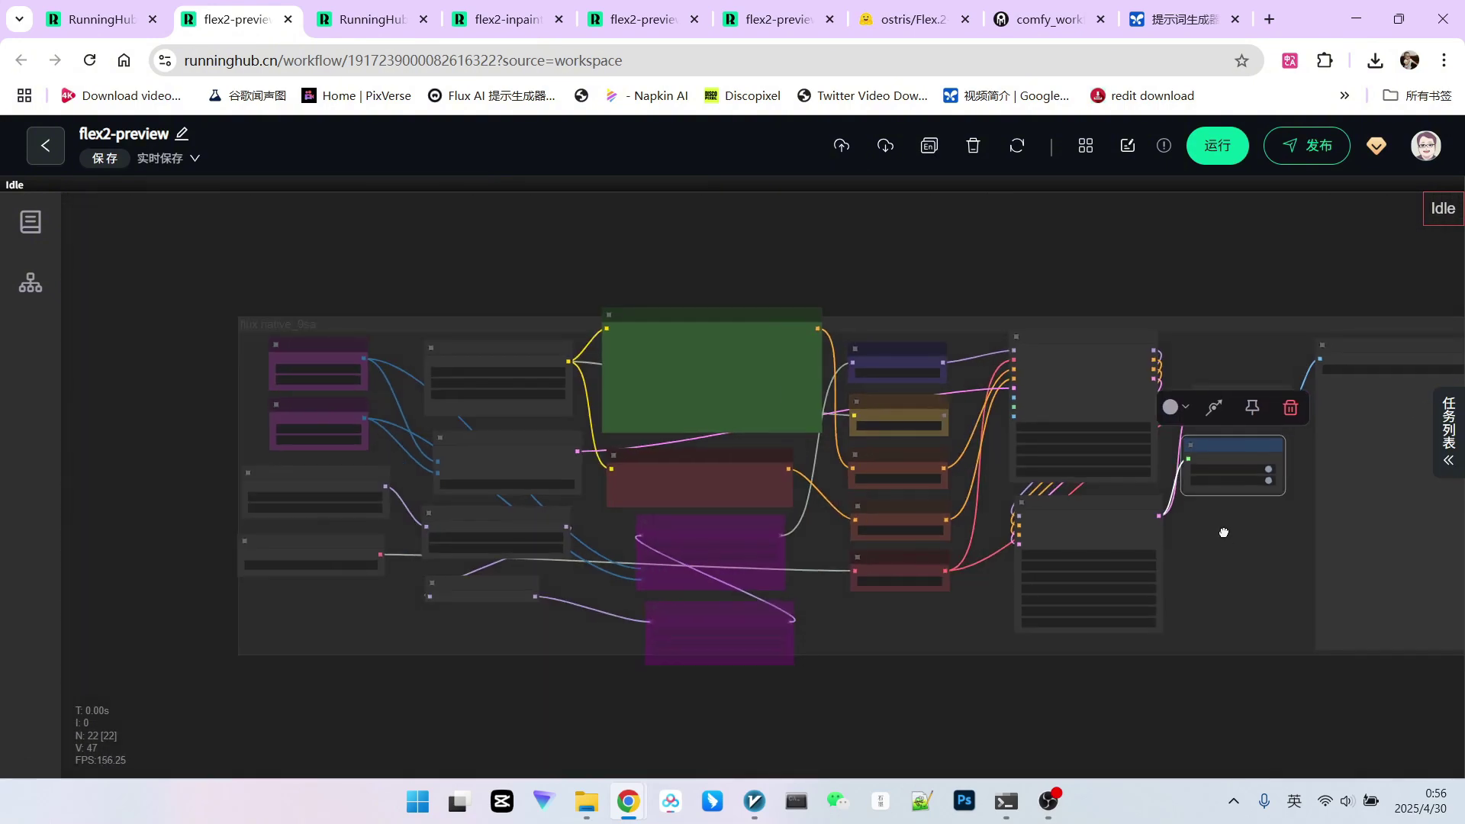
left_click_drag(1225, 526, 1114, 489)
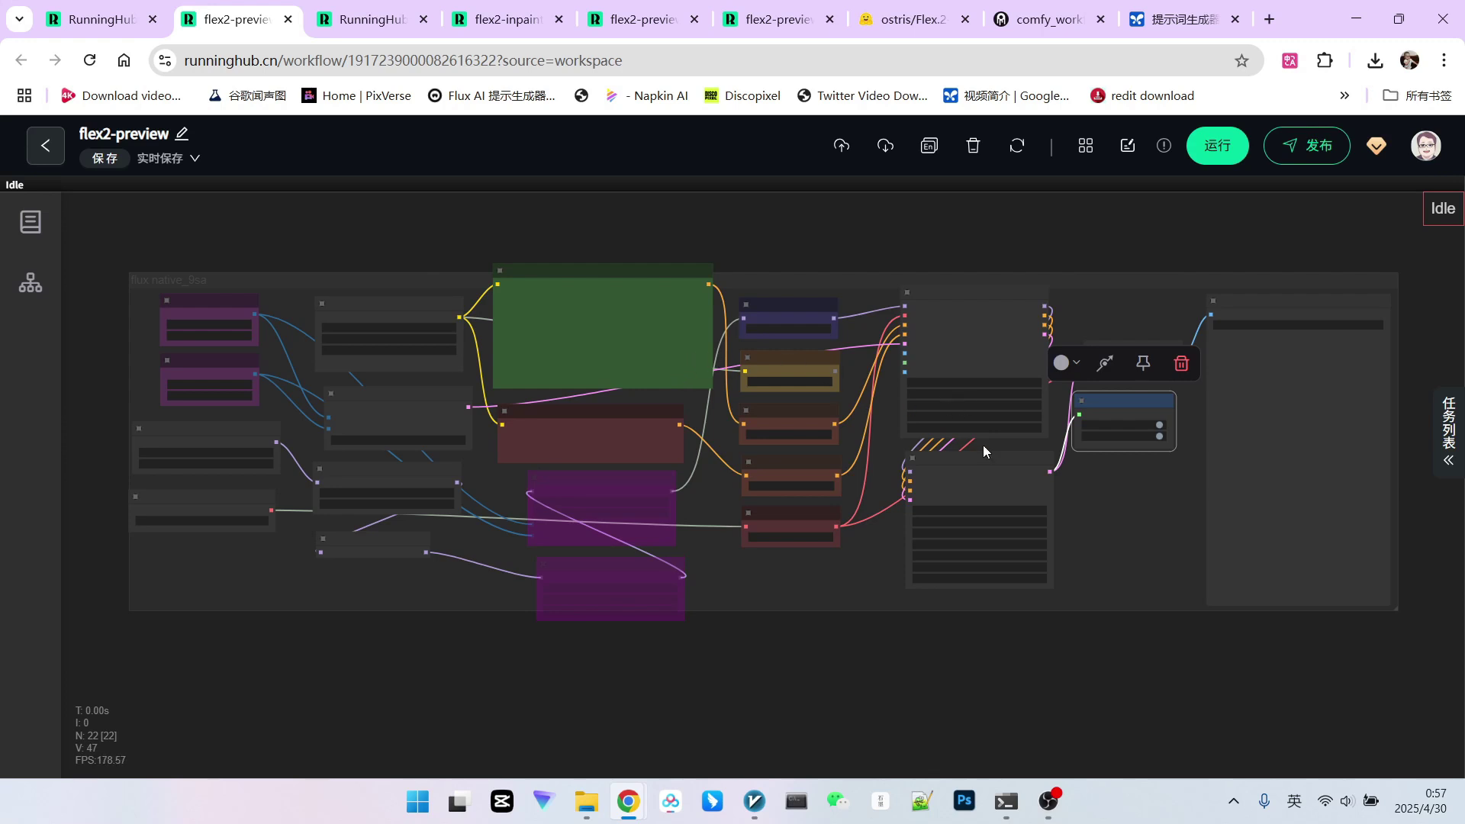
scroll(1133, 501, "right", 2)
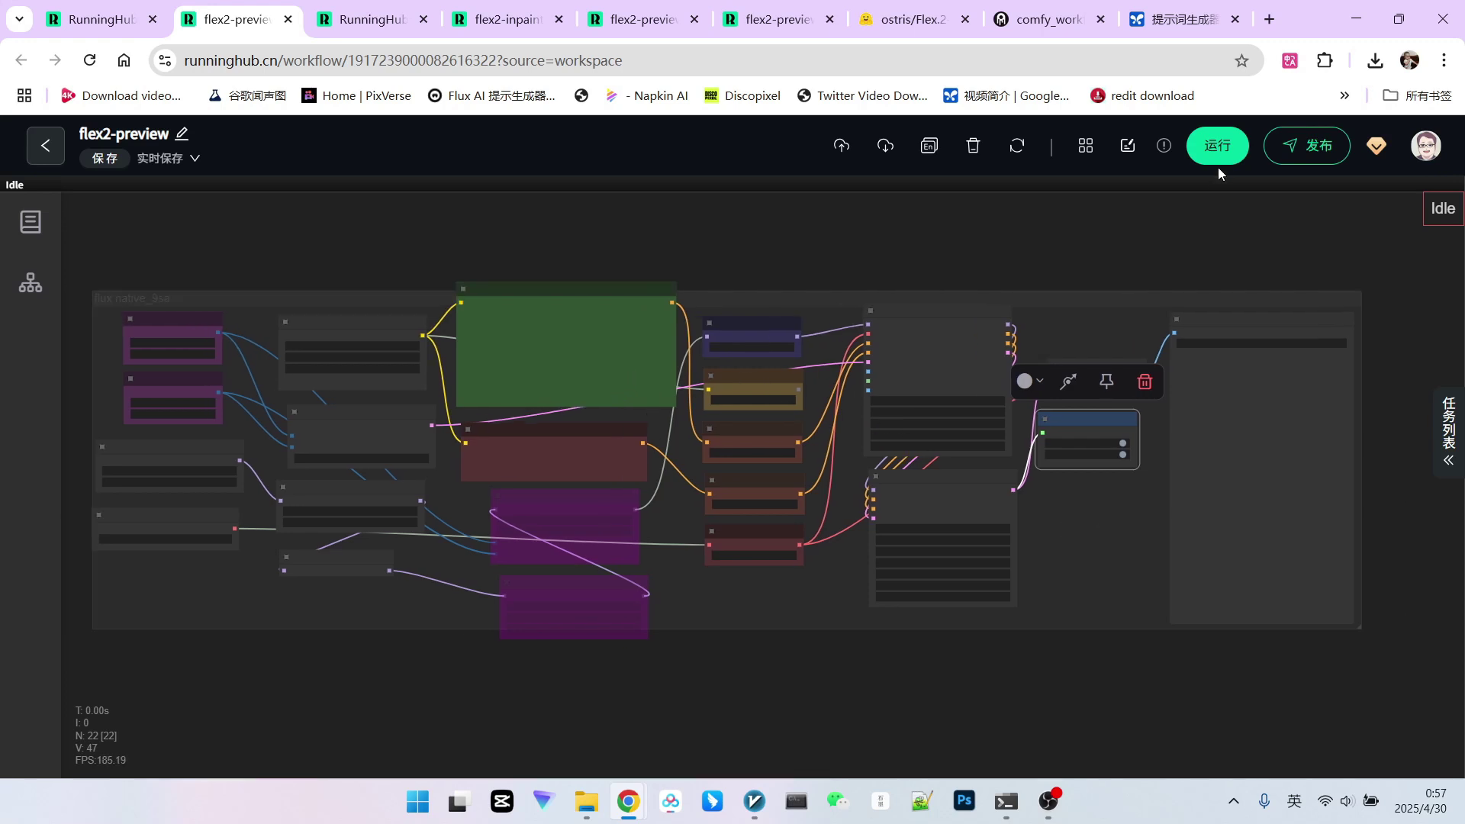
left_click(1219, 146)
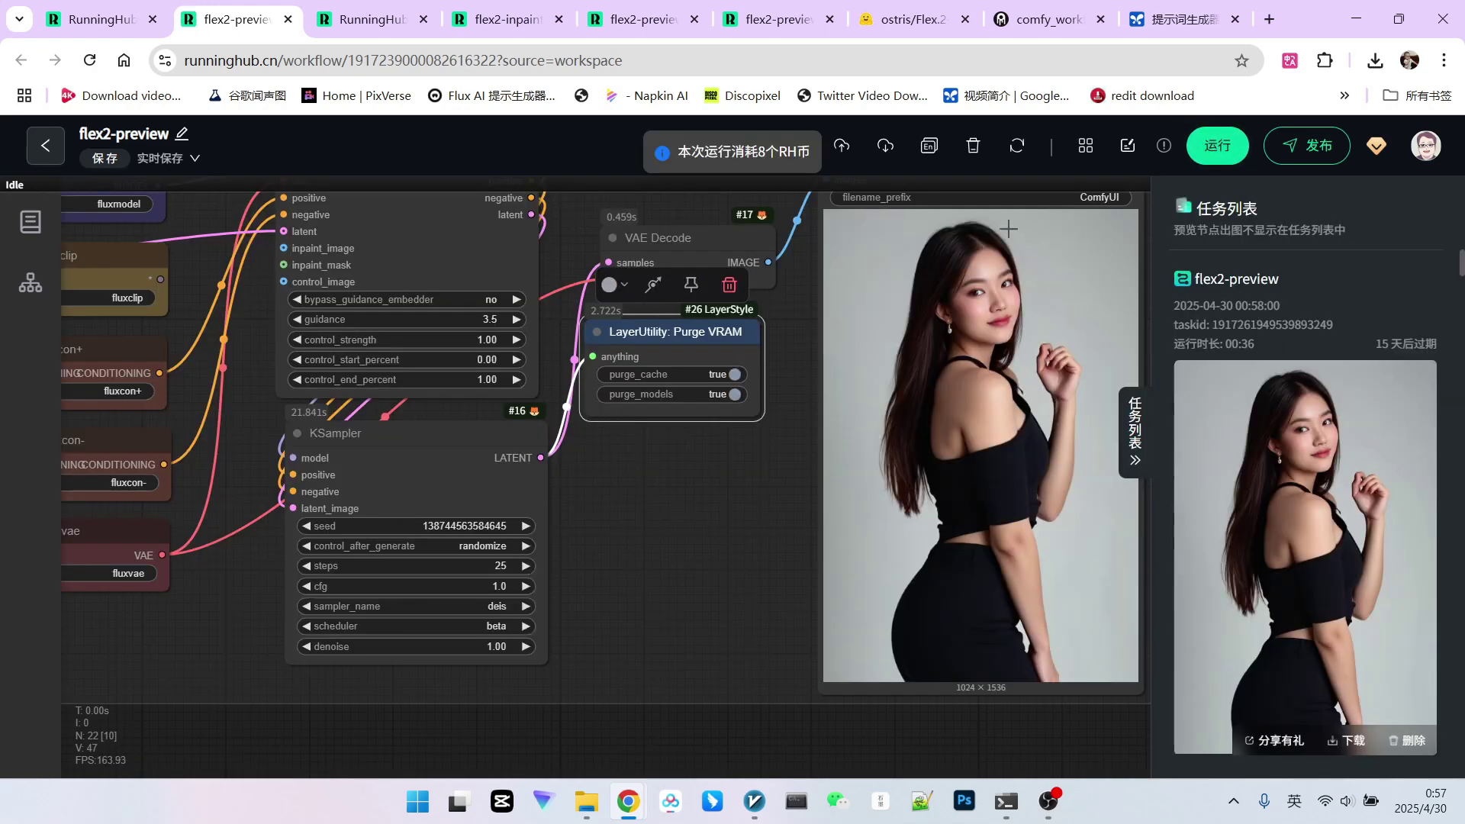
Examine the generated portrait in the Save Image node and look over the complete flex2-preview node graph
scroll(1010, 369, "down", 2)
scroll(1047, 374, "down", 3)
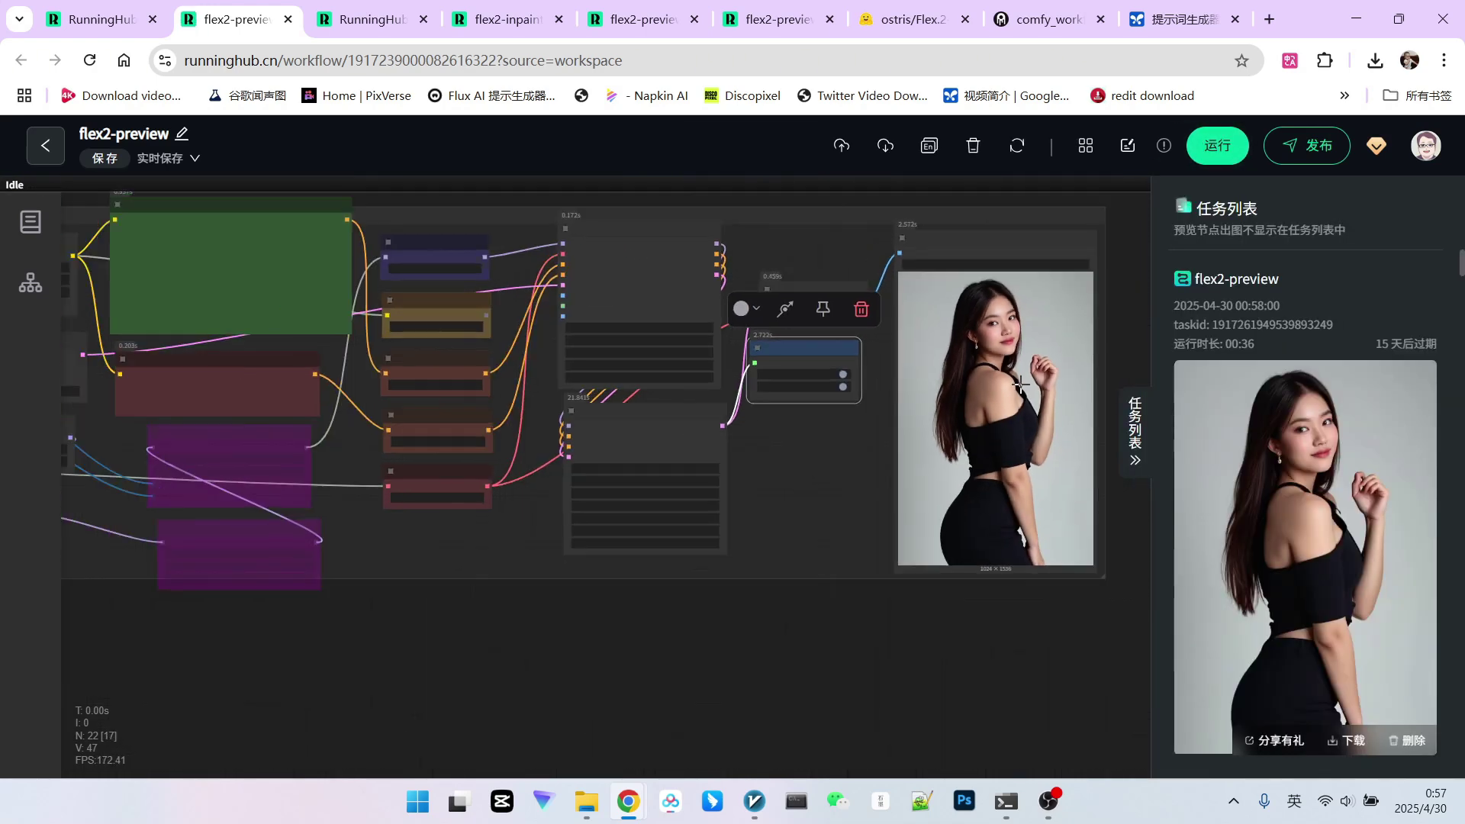
left_click_drag(778, 488, 882, 483)
scroll(832, 490, "down", 2)
scroll(881, 483, "down", 1)
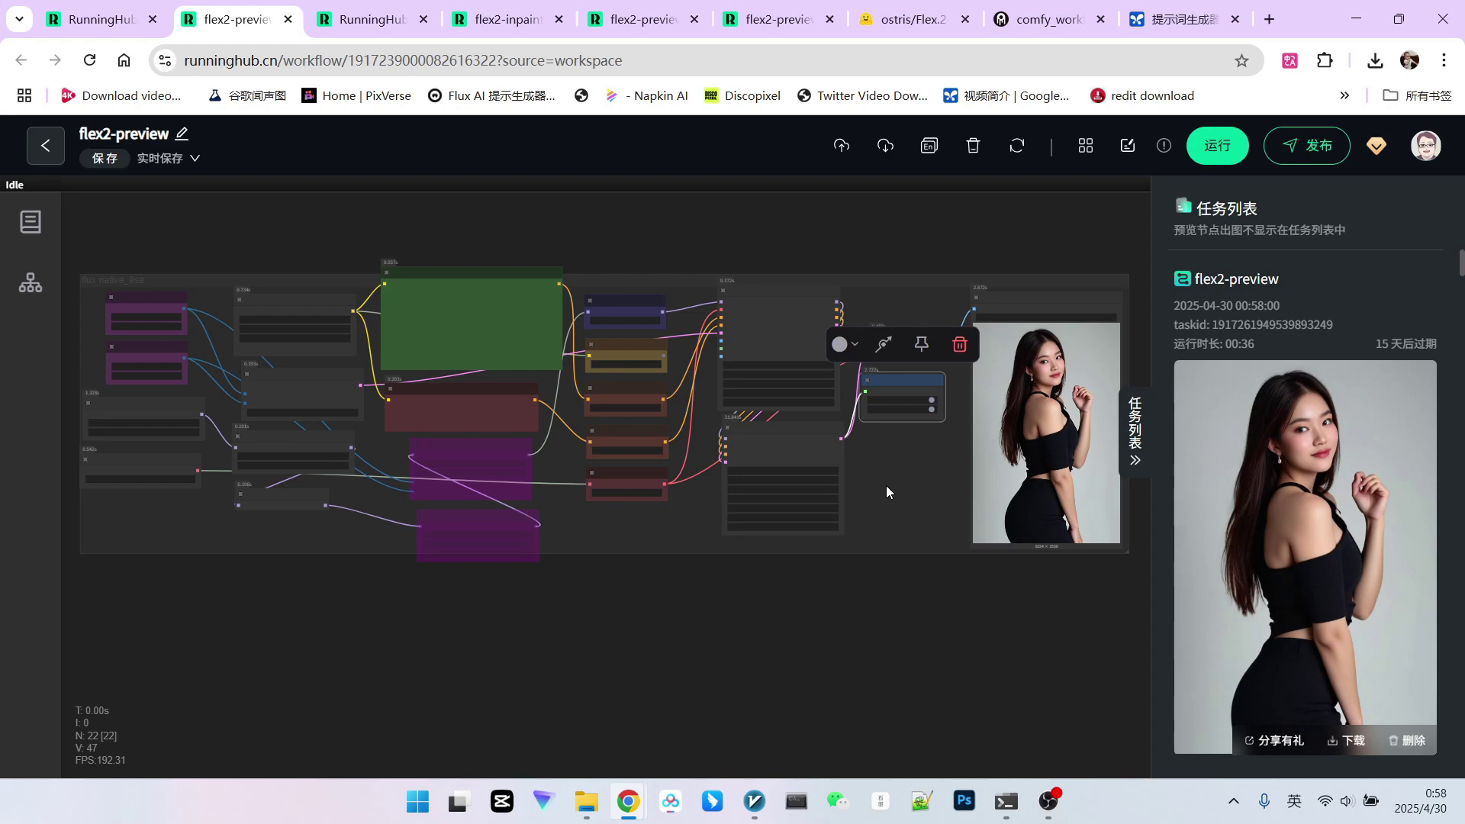
left_click_drag(876, 591, 895, 594)
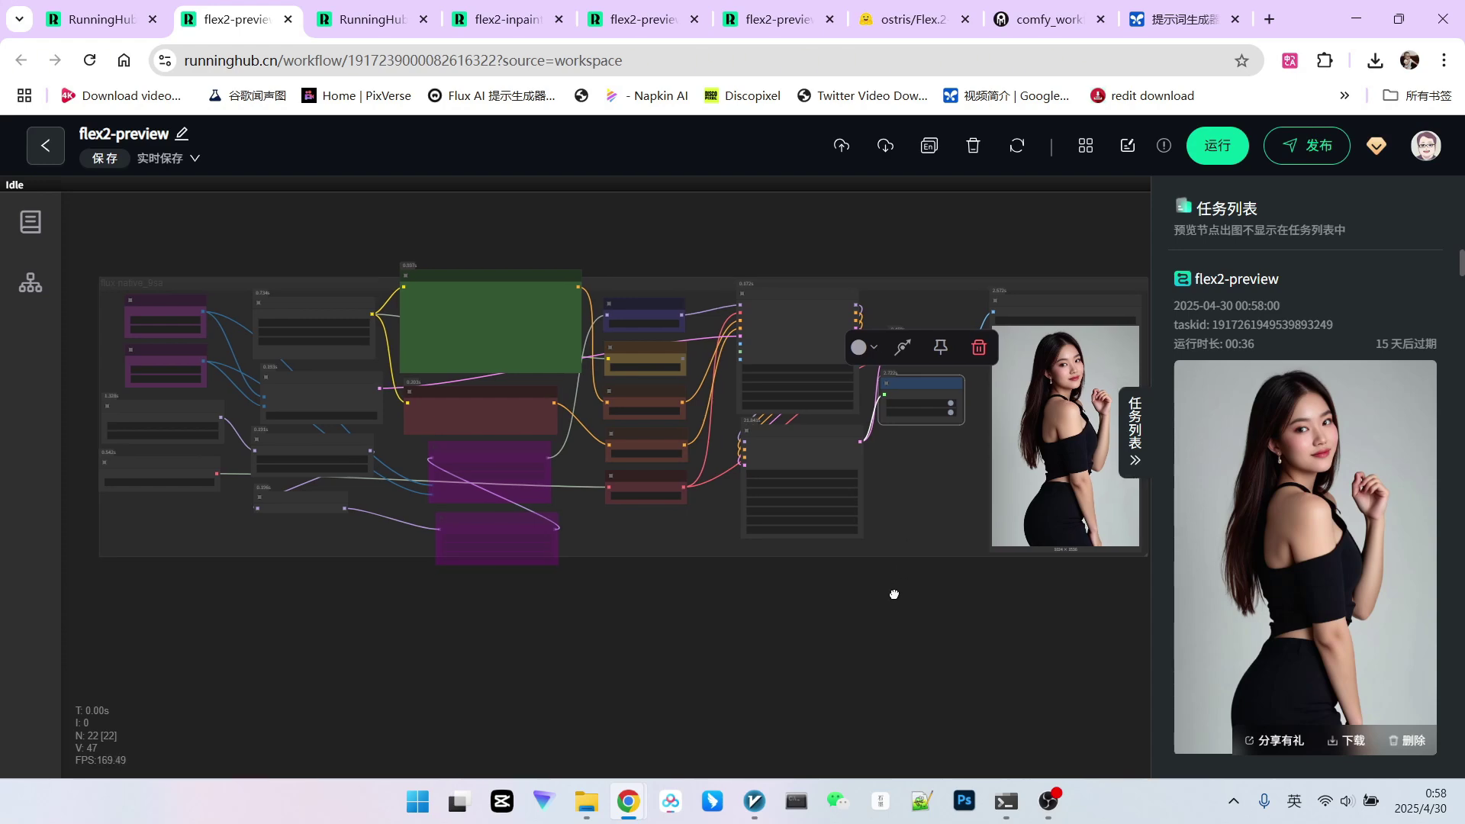
left_click(941, 563)
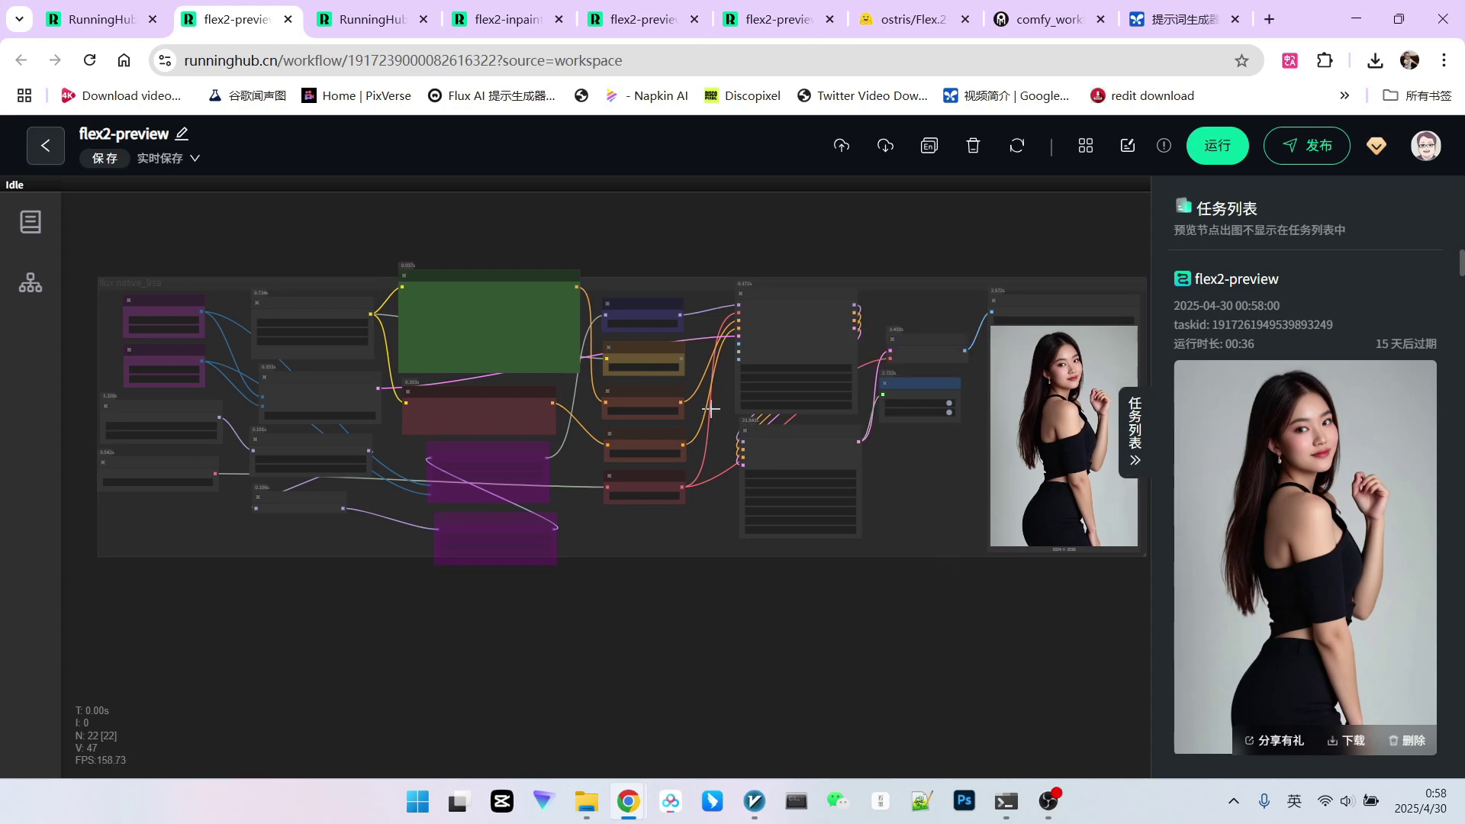
scroll(232, 464, "up", 8)
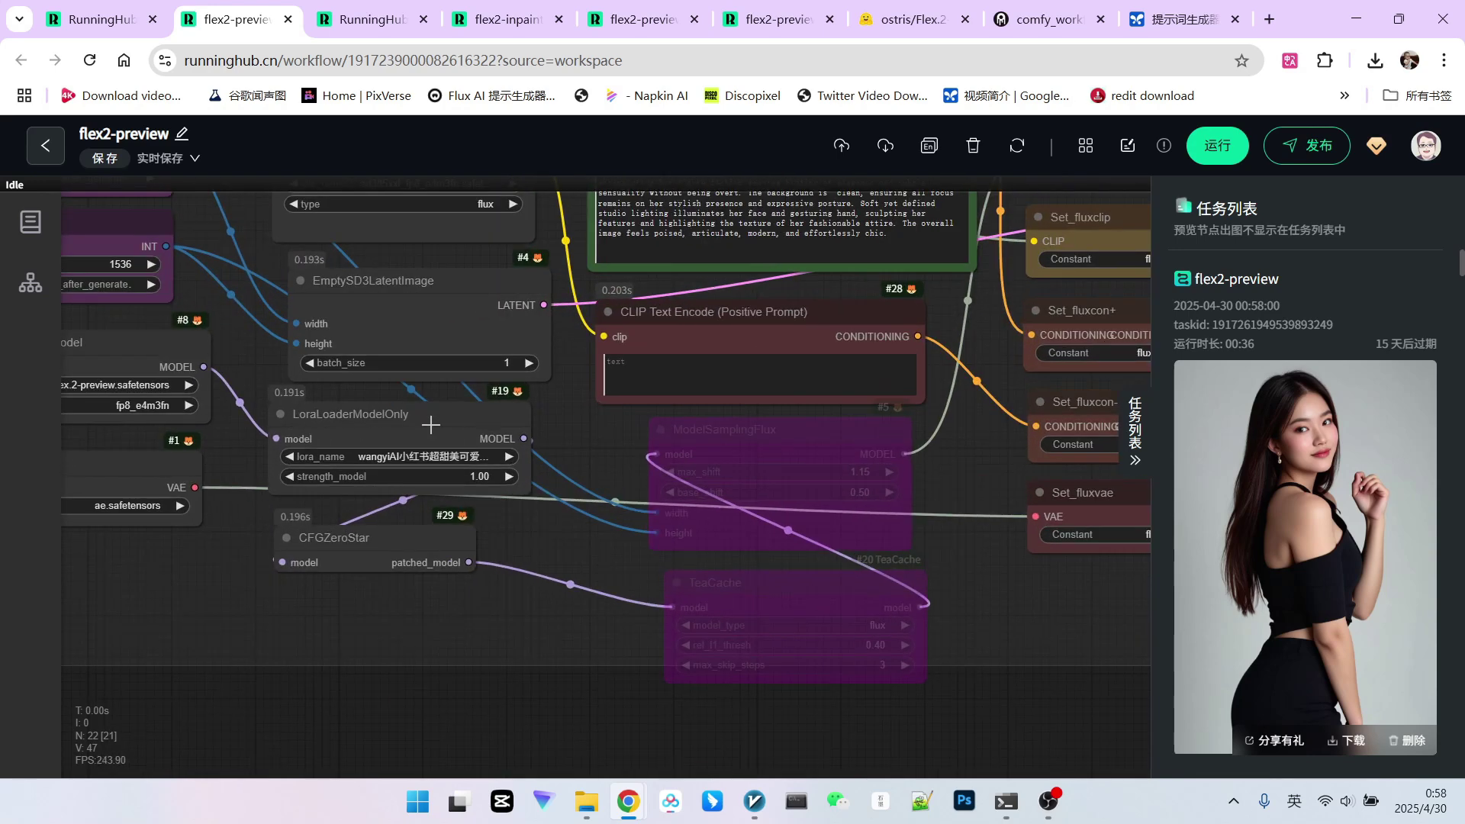
scroll(407, 418, "down", 5)
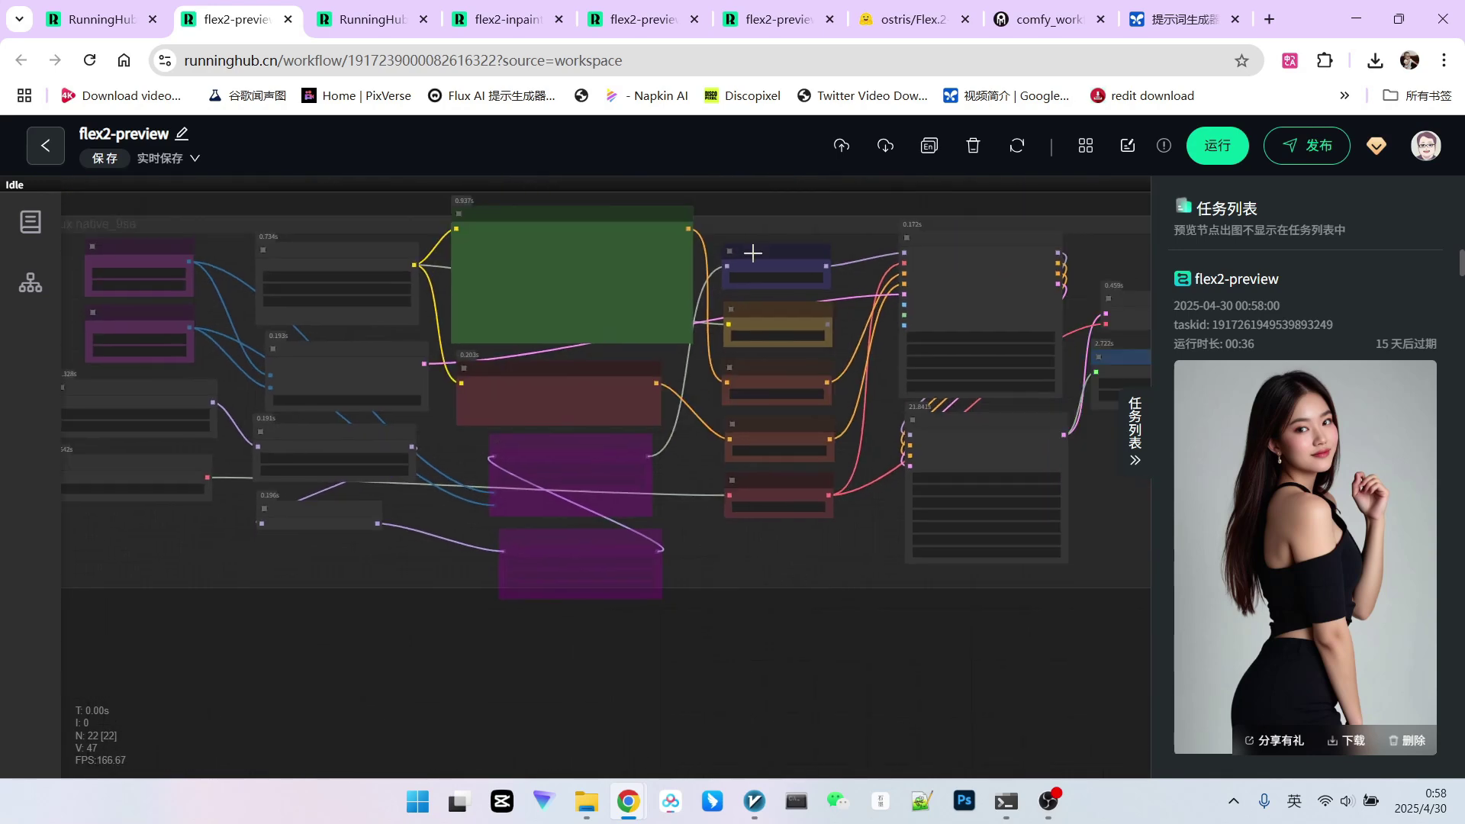
Switch to the flex2-preview-redux workflow and bring its complete node graph into view
key("ctrl+6")
scroll(627, 622, "up", 3)
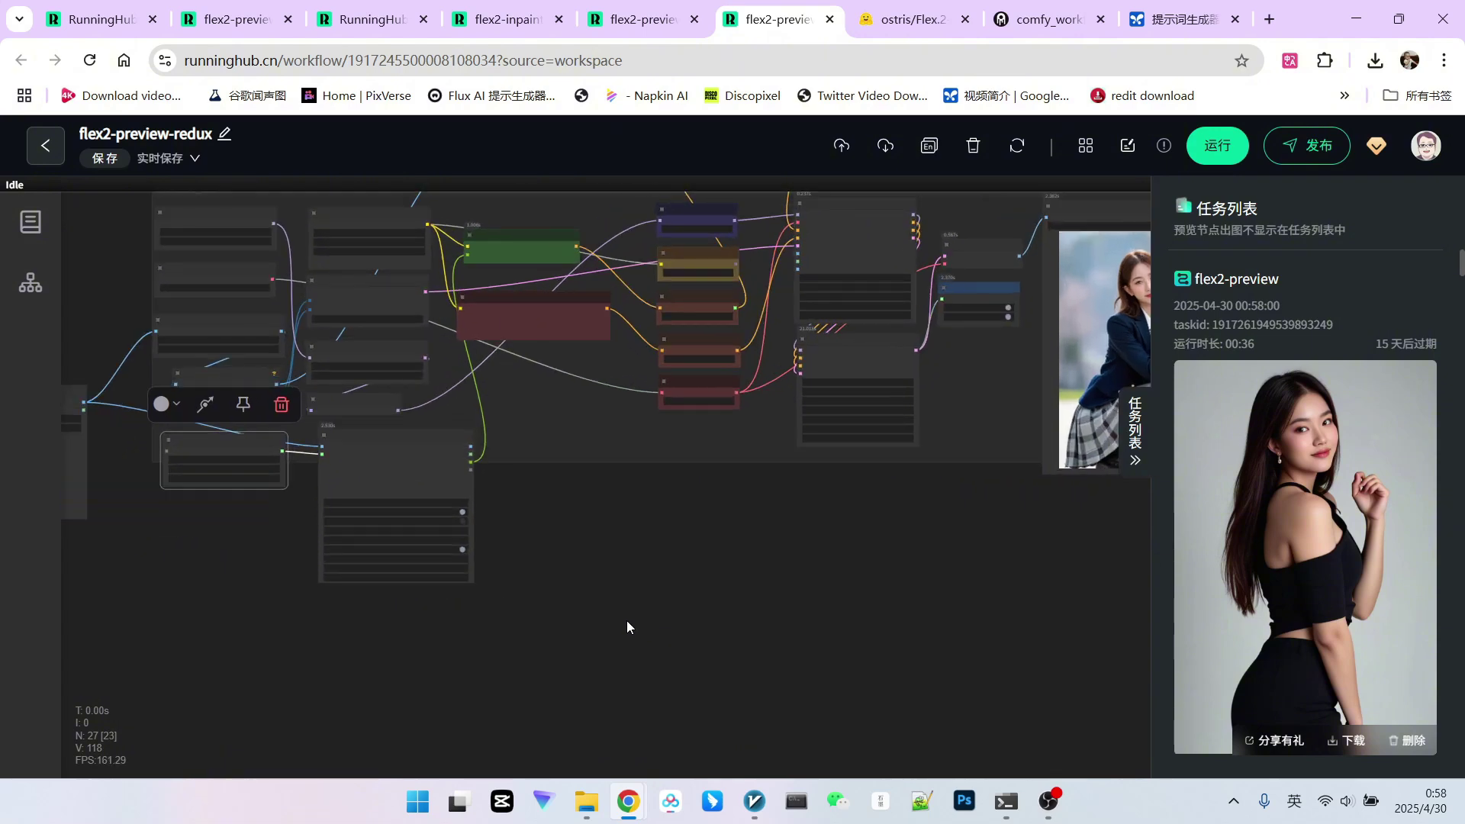
left_click_drag(625, 621, 821, 613)
scroll(807, 602, "down", 2)
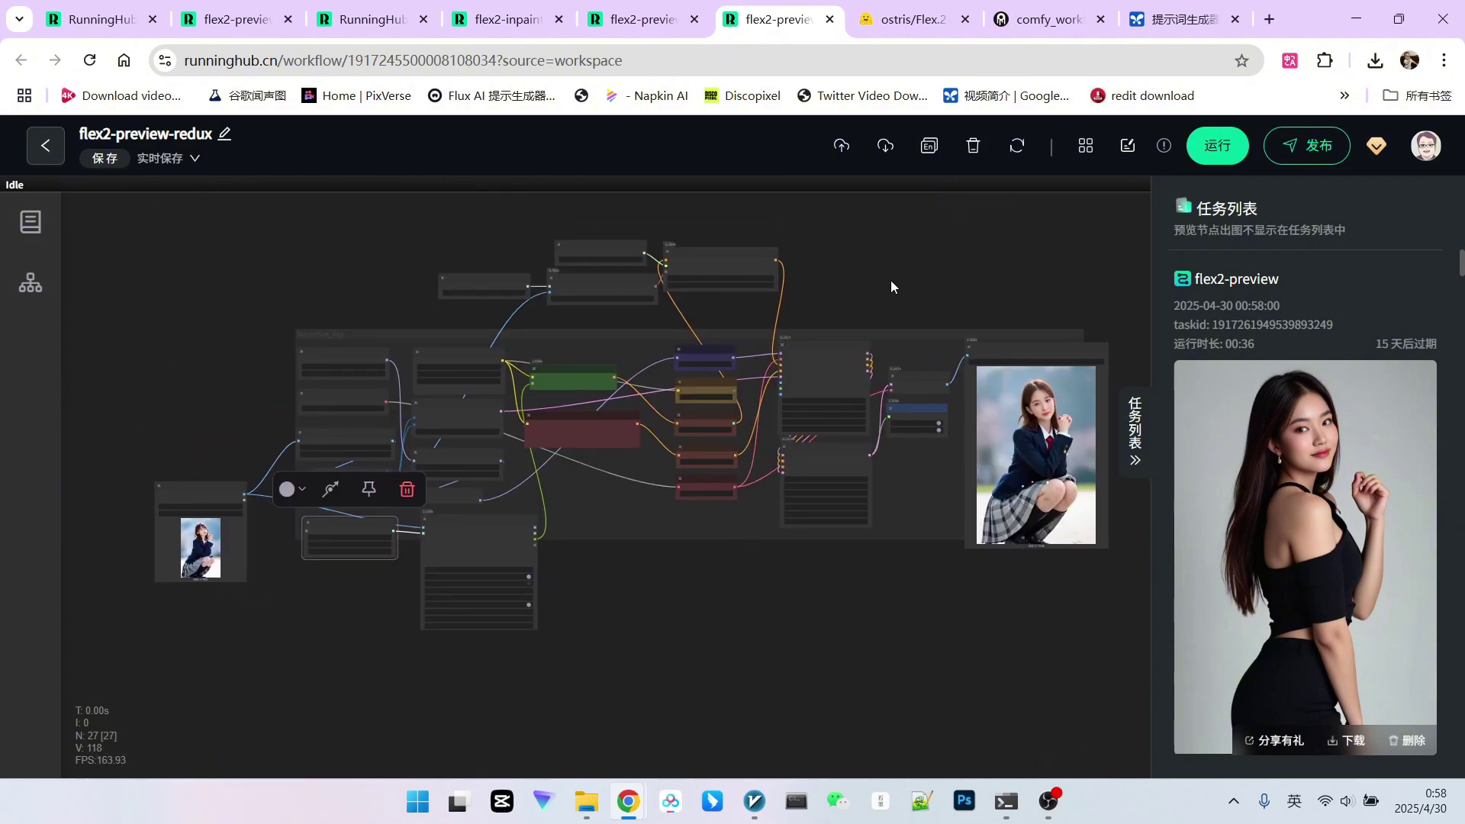
Move the reference image node next to the Save Image node so both pictures can be compared
left_click_drag(891, 281, 767, 313)
left_click(109, 476)
left_click_drag(110, 477, 794, 539)
left_click_drag(949, 591, 751, 580)
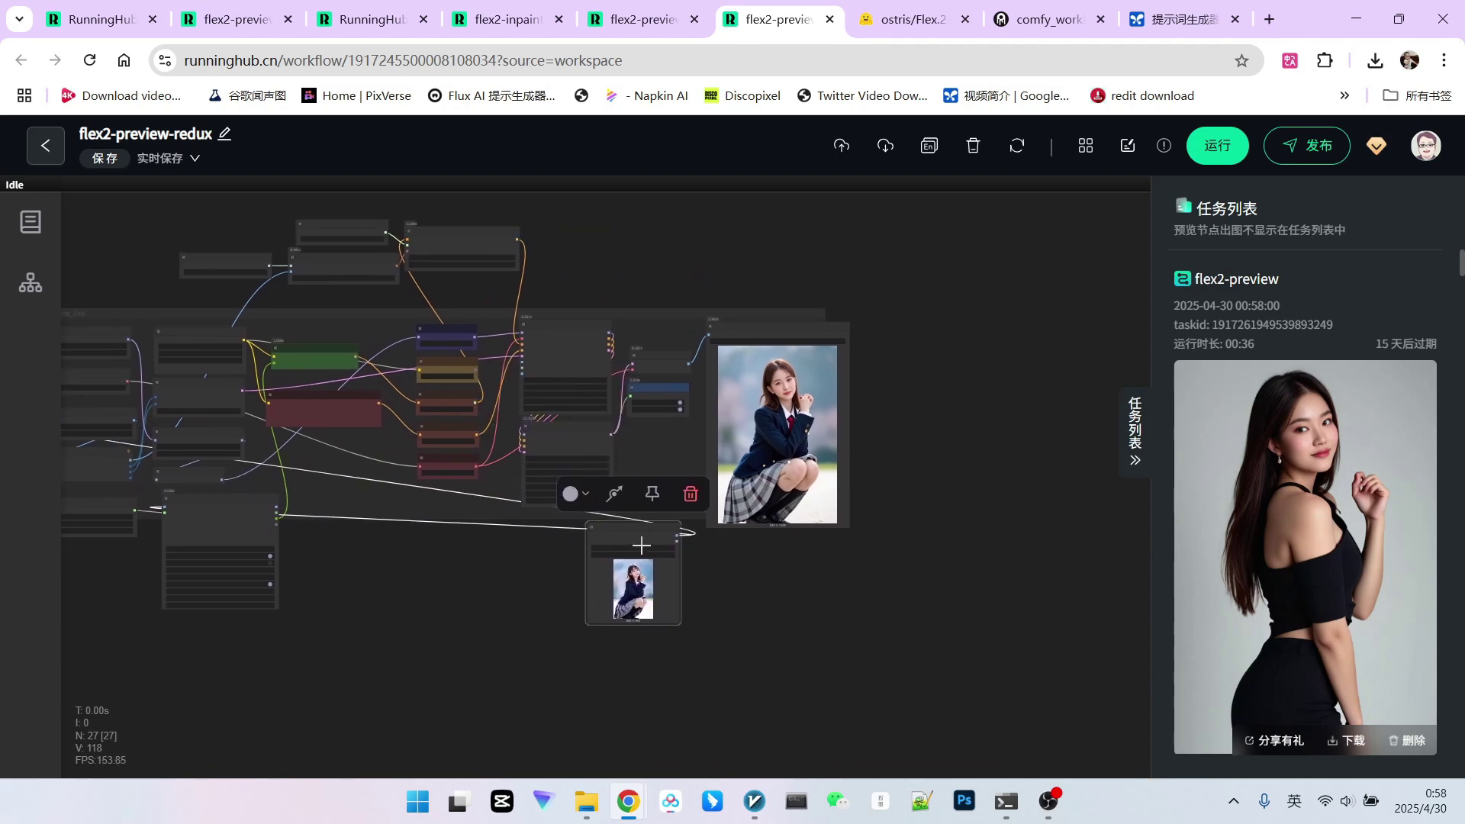
Place the reference image node directly beside the Save Image node and enlarge it to match for a side-by-side comparison
left_click_drag(634, 532, 619, 335)
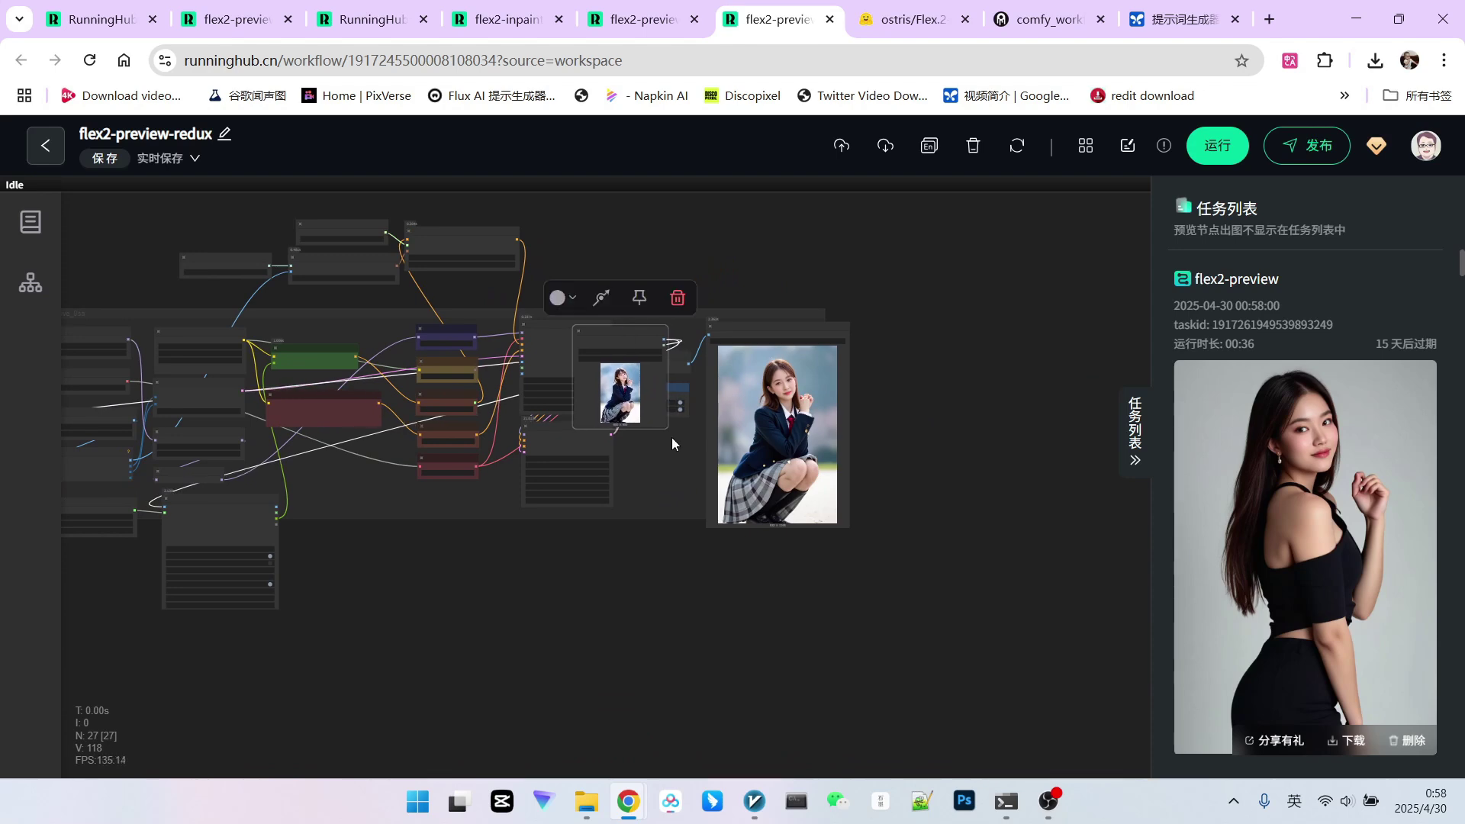
left_click_drag(662, 425, 691, 521)
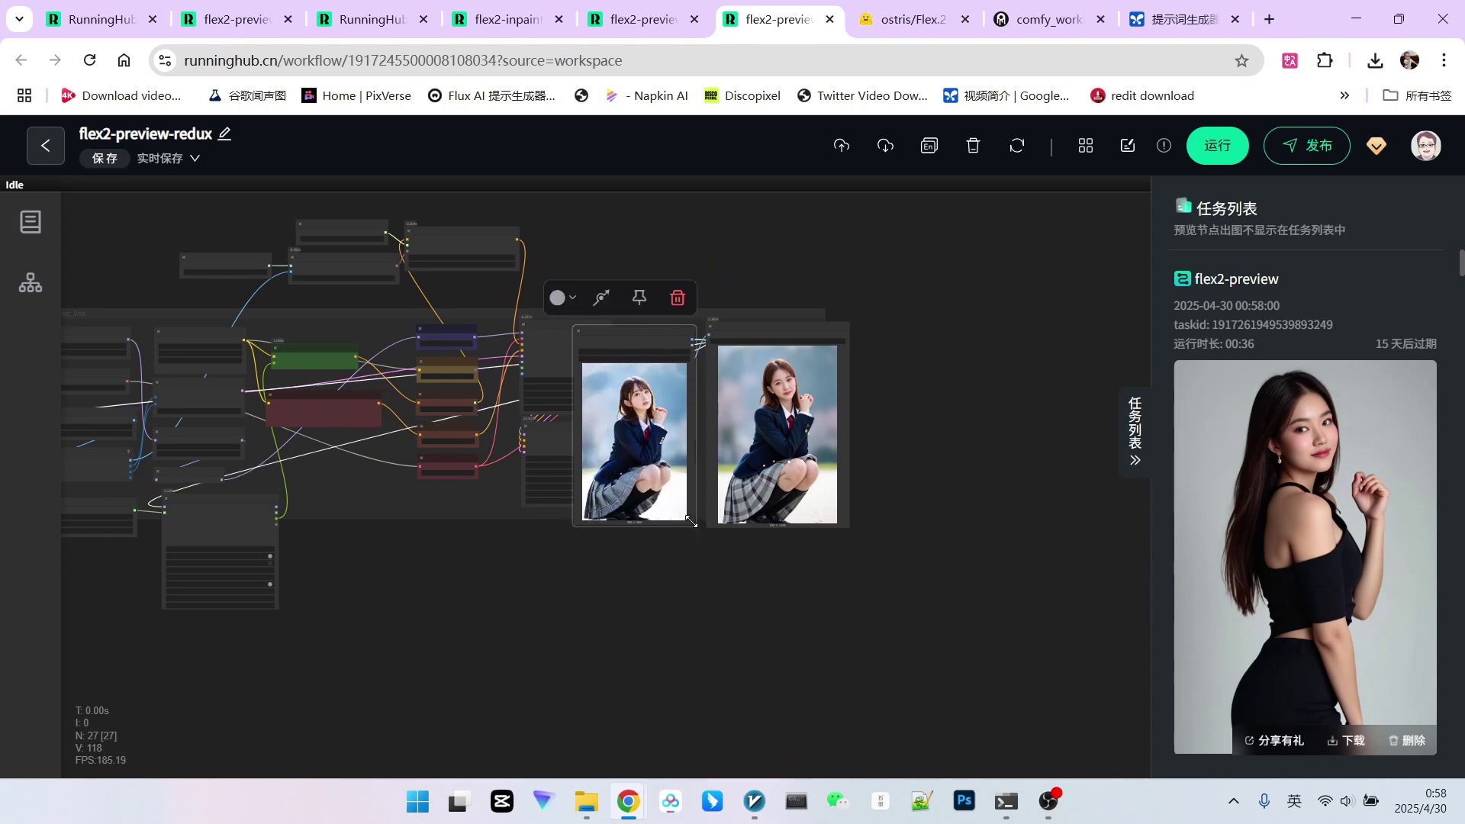
scroll(877, 480, "up", 8)
scroll(882, 443, "down", 2)
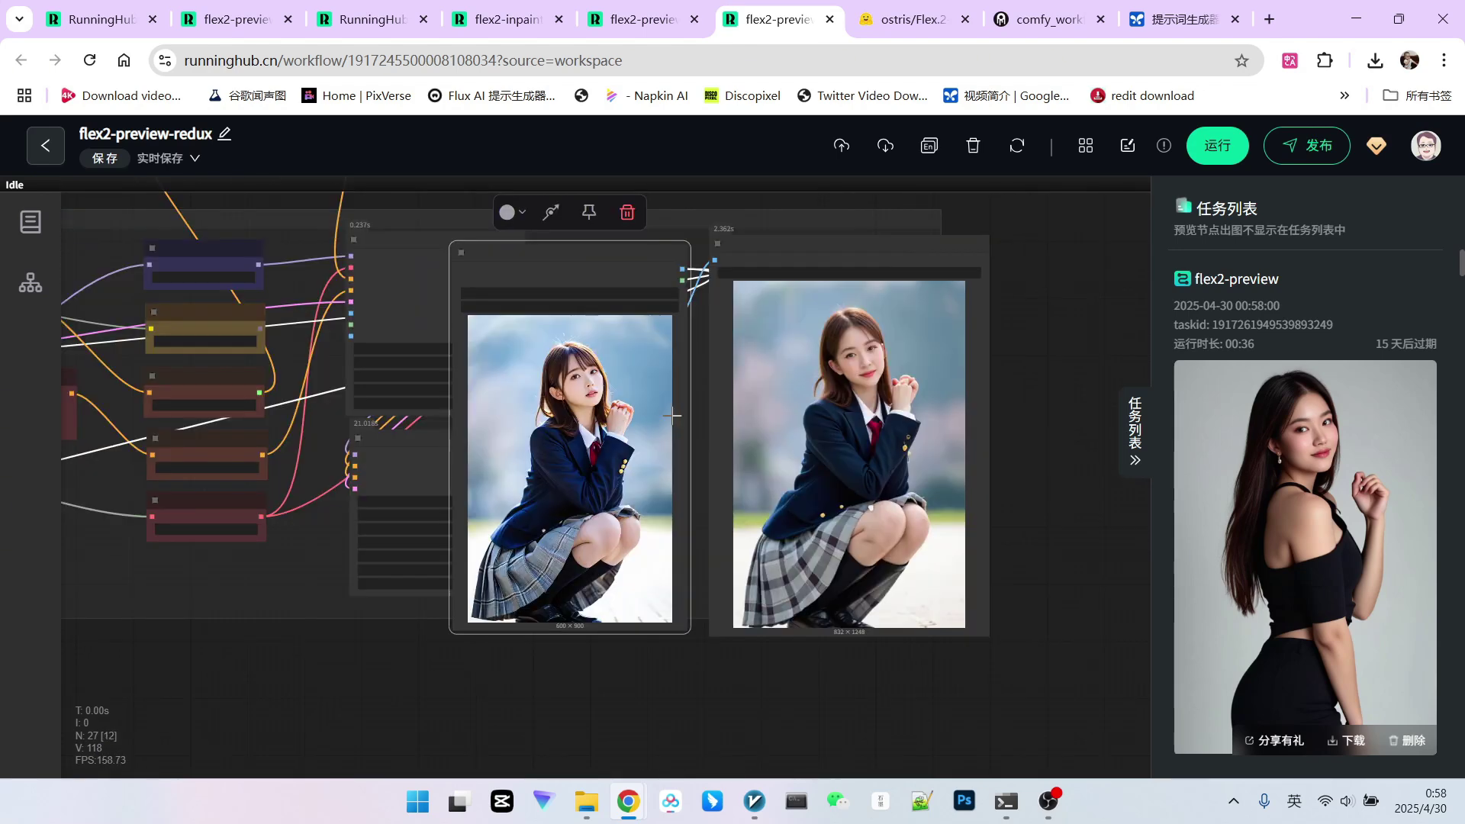
scroll(842, 400, "down", 2)
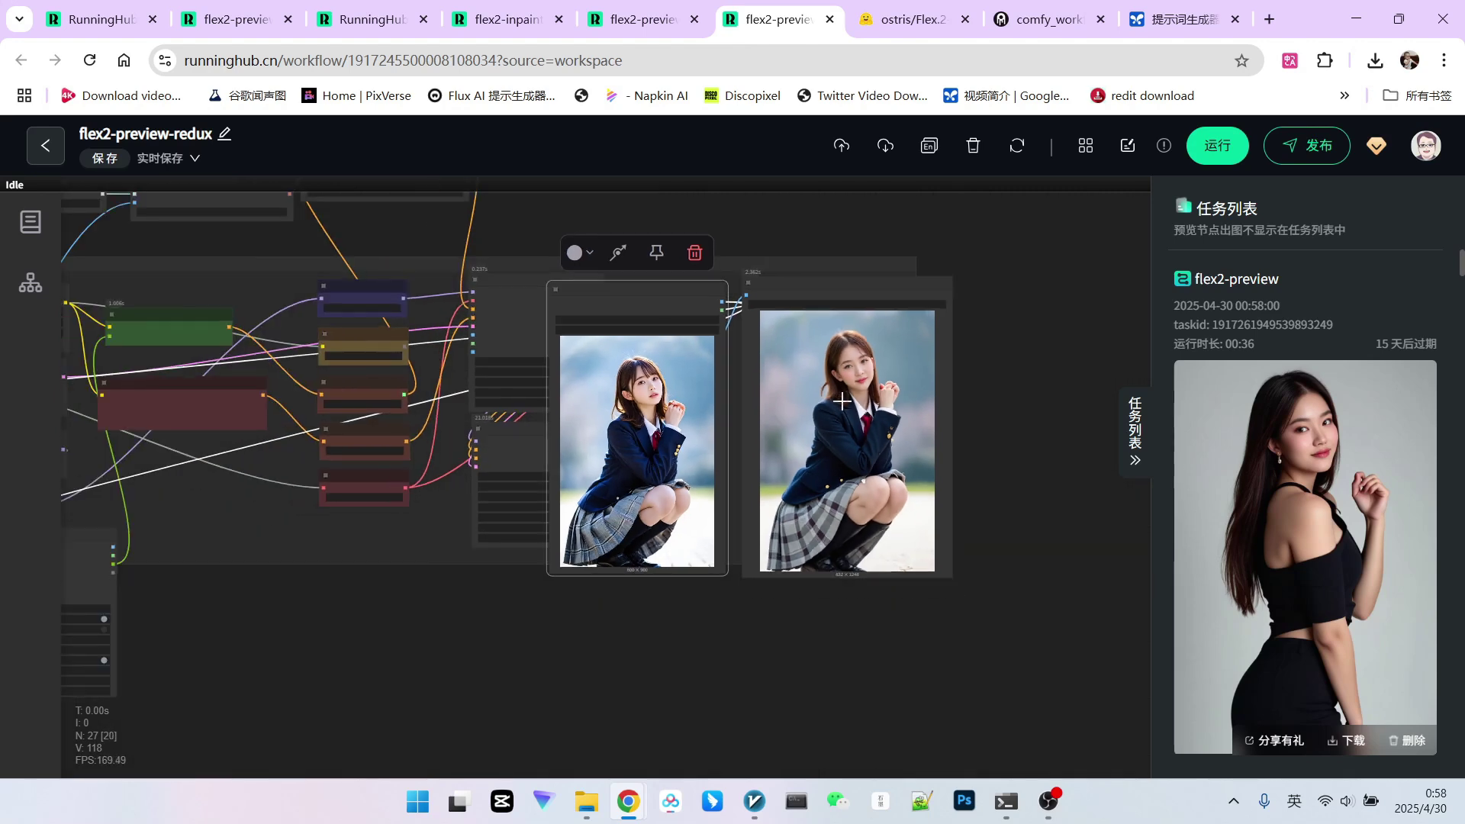
Narrow the CLIP Vision Encode node and shift it slightly to tidy its place below Load Style Model
left_click_drag(533, 647, 67, 445)
scroll(816, 629, "down", 2)
scroll(300, 419, "up", 5)
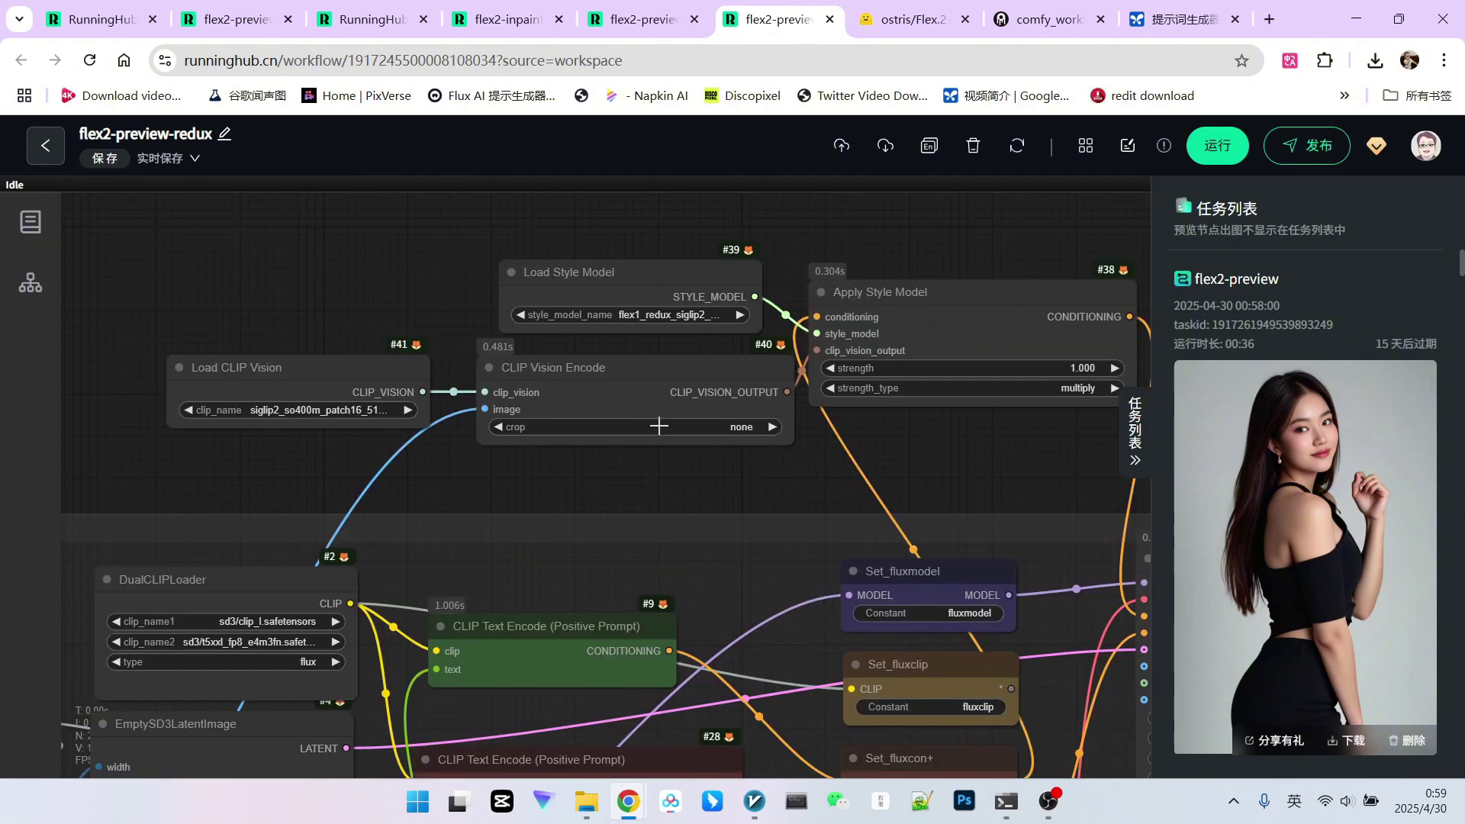
left_click_drag(697, 413, 737, 419)
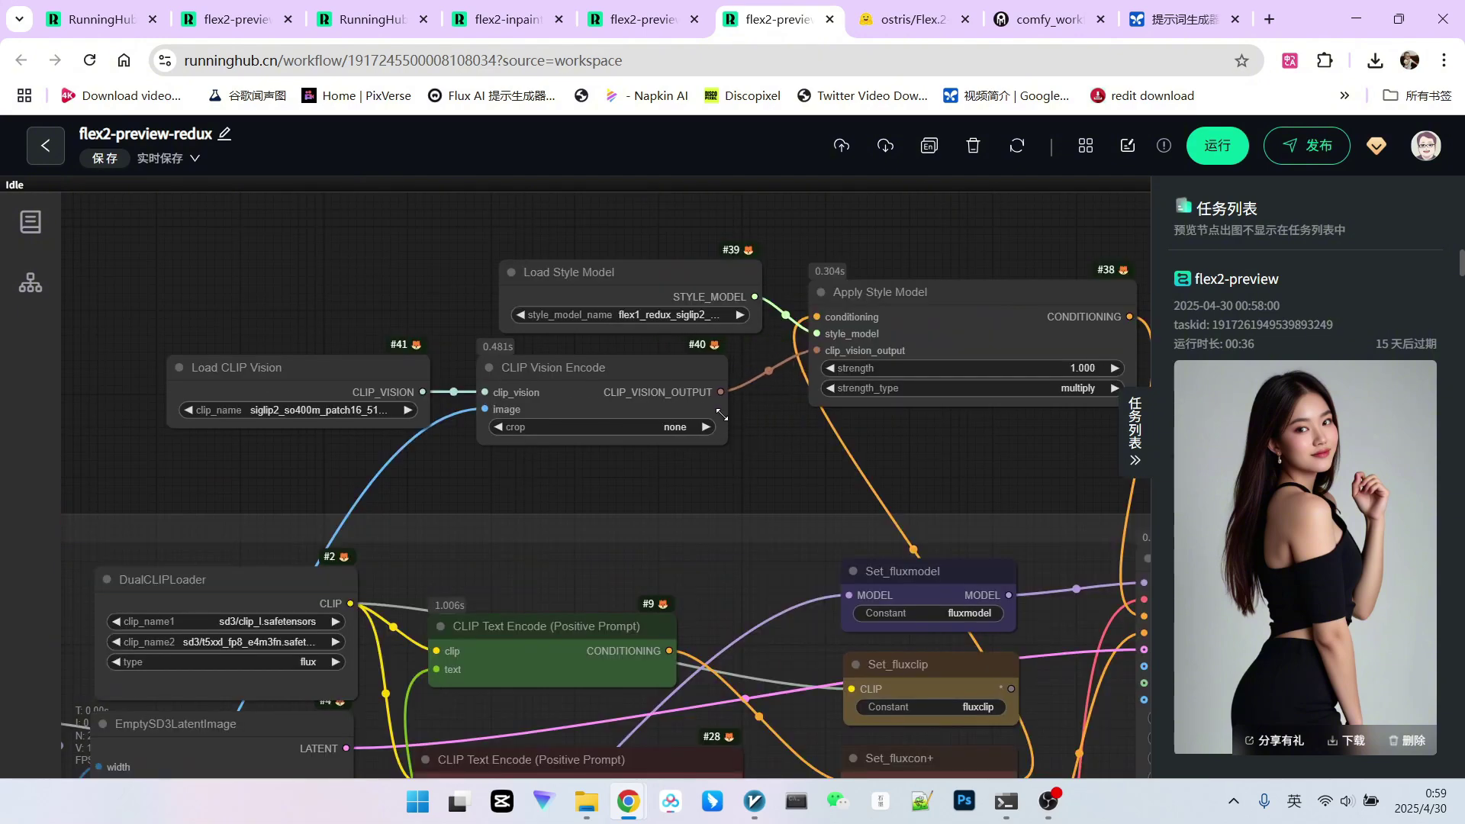
left_click_drag(616, 360, 645, 367)
Trace the style conditioning path from the CLIP vision nodes through Apply Style Model to Flex 2 Conditioner
left_click_drag(971, 462, 630, 384)
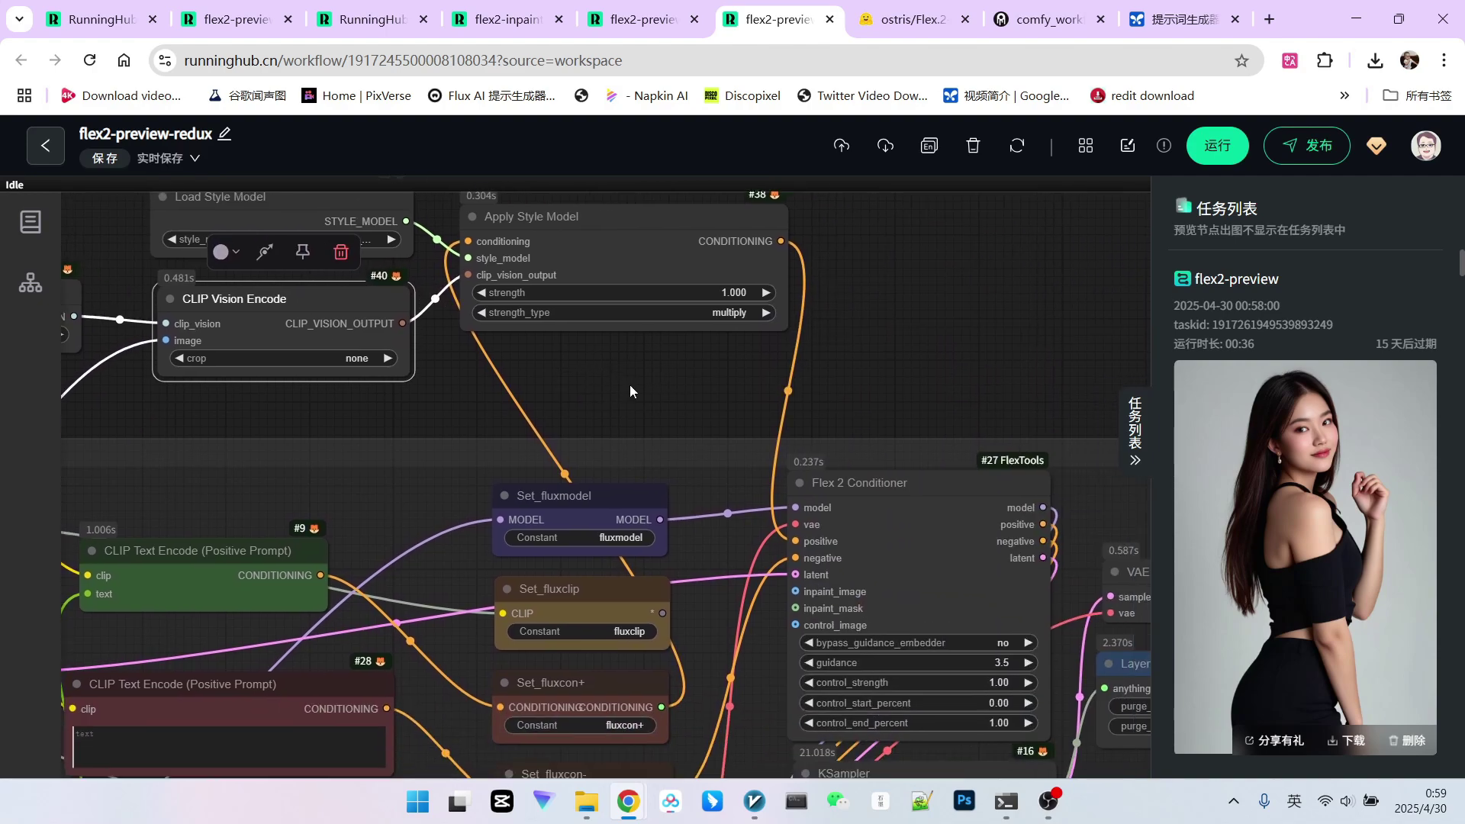
scroll(666, 438, "up", 3)
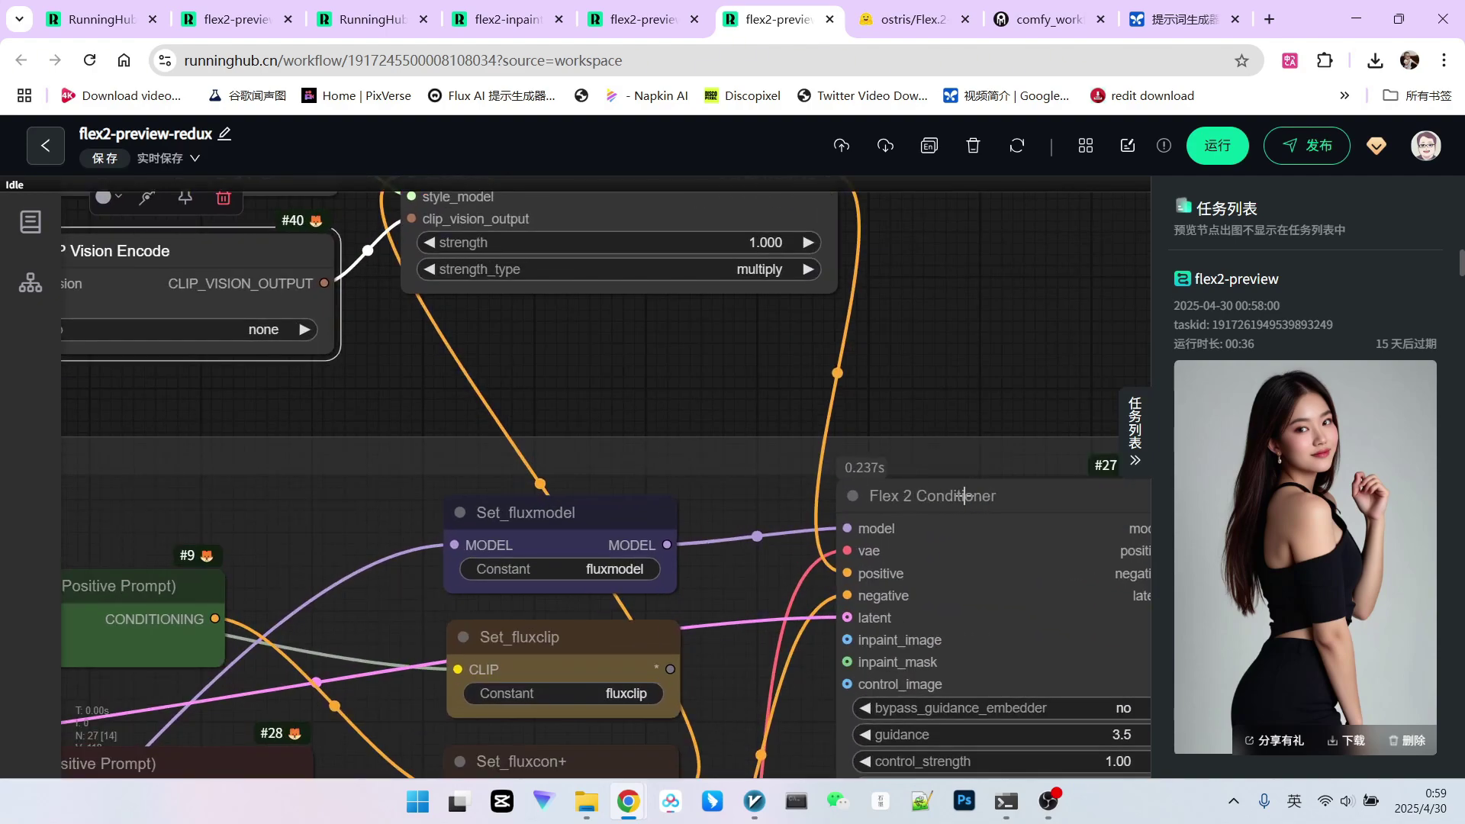
scroll(964, 401, "down", 4)
scroll(910, 519, "up", 3)
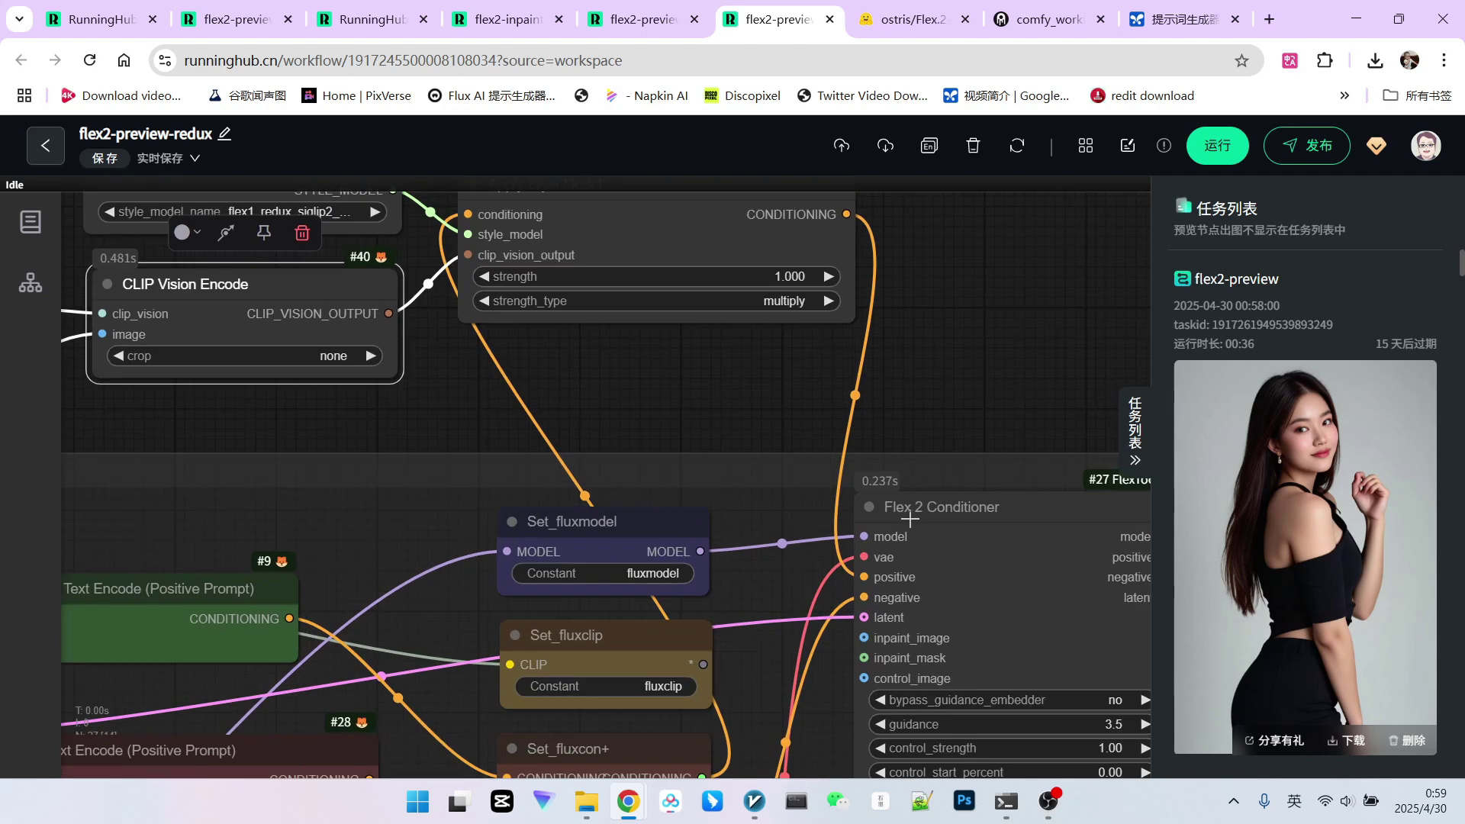
left_click_drag(980, 406, 1005, 469)
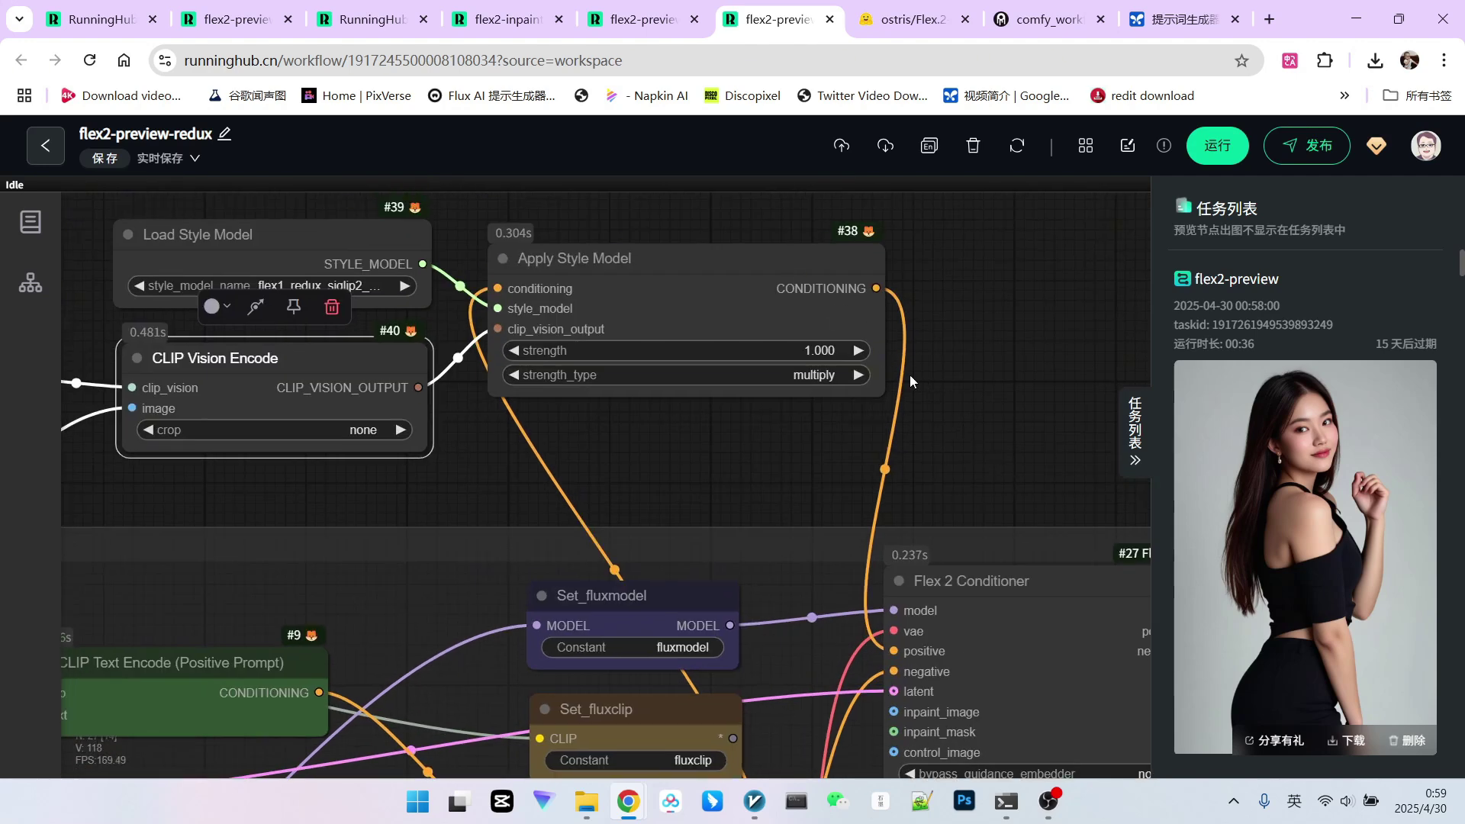
scroll(910, 382, "right", 6)
scroll(565, 489, "left", 10)
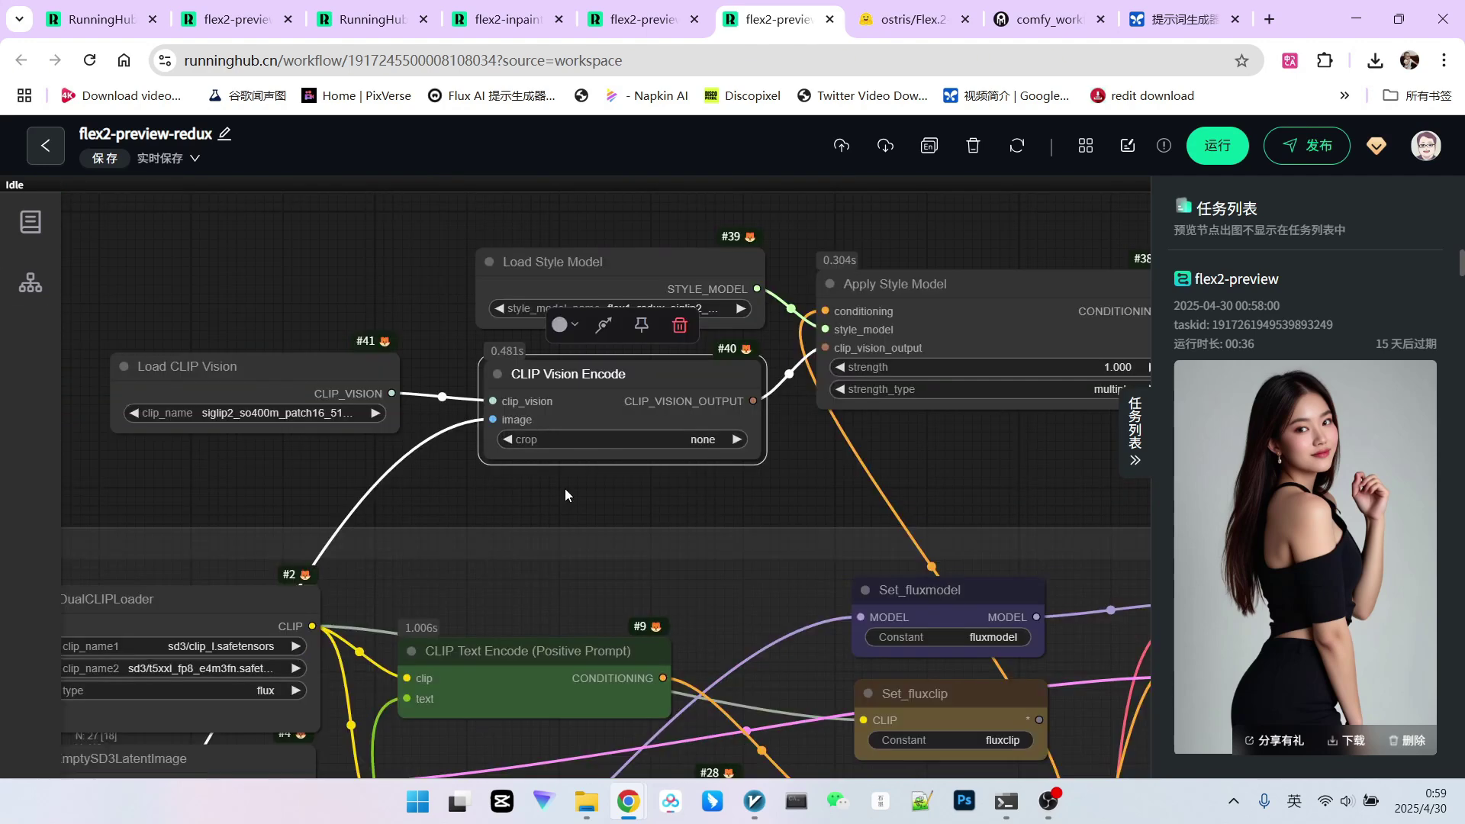
left_click_drag(564, 488, 673, 484)
left_click(504, 248)
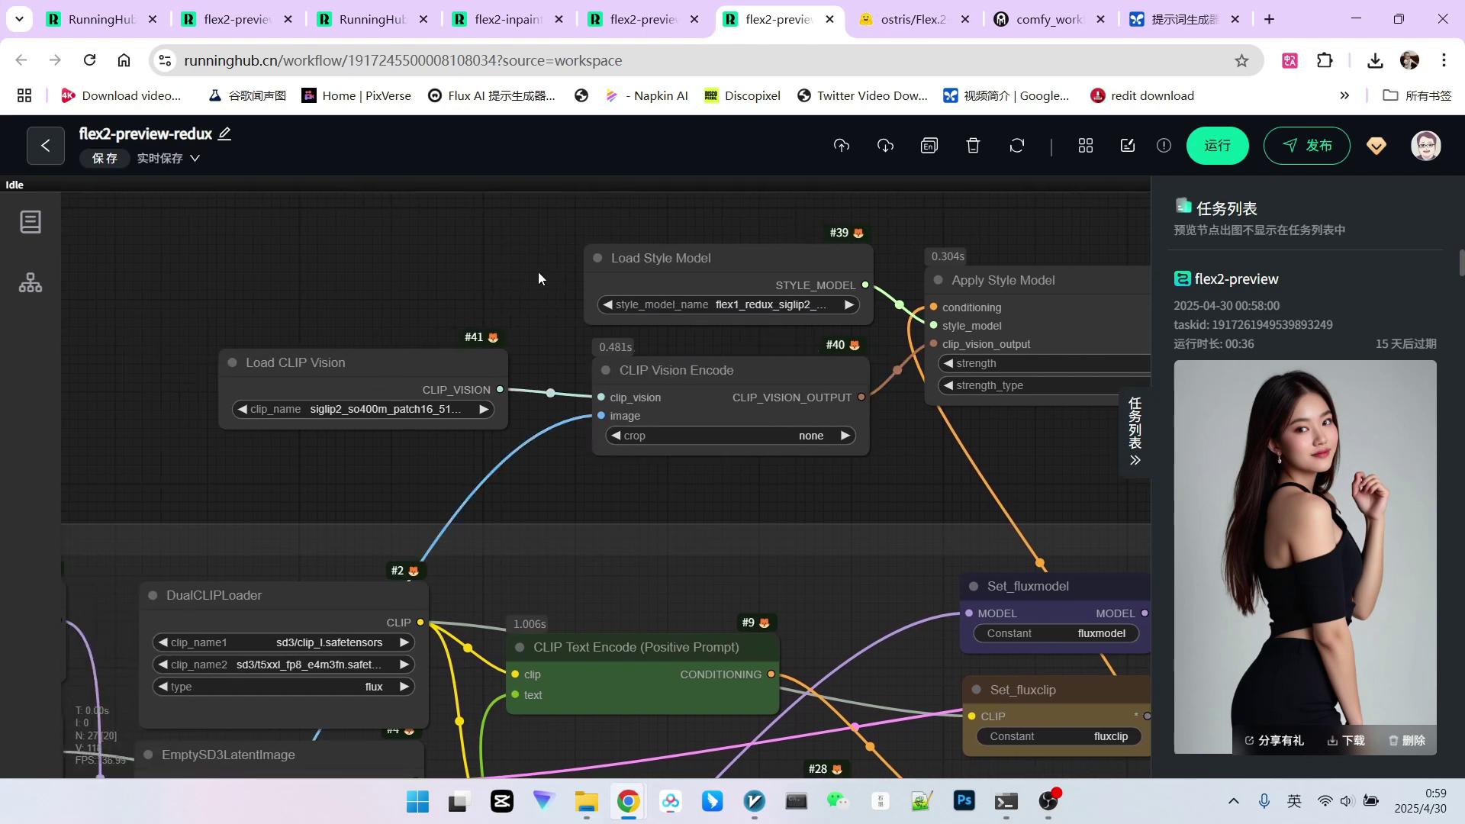
Select flex1_redux_siglip2_512.safetensors as the style model in the Load Style Model node
scroll(633, 290, "up", 3)
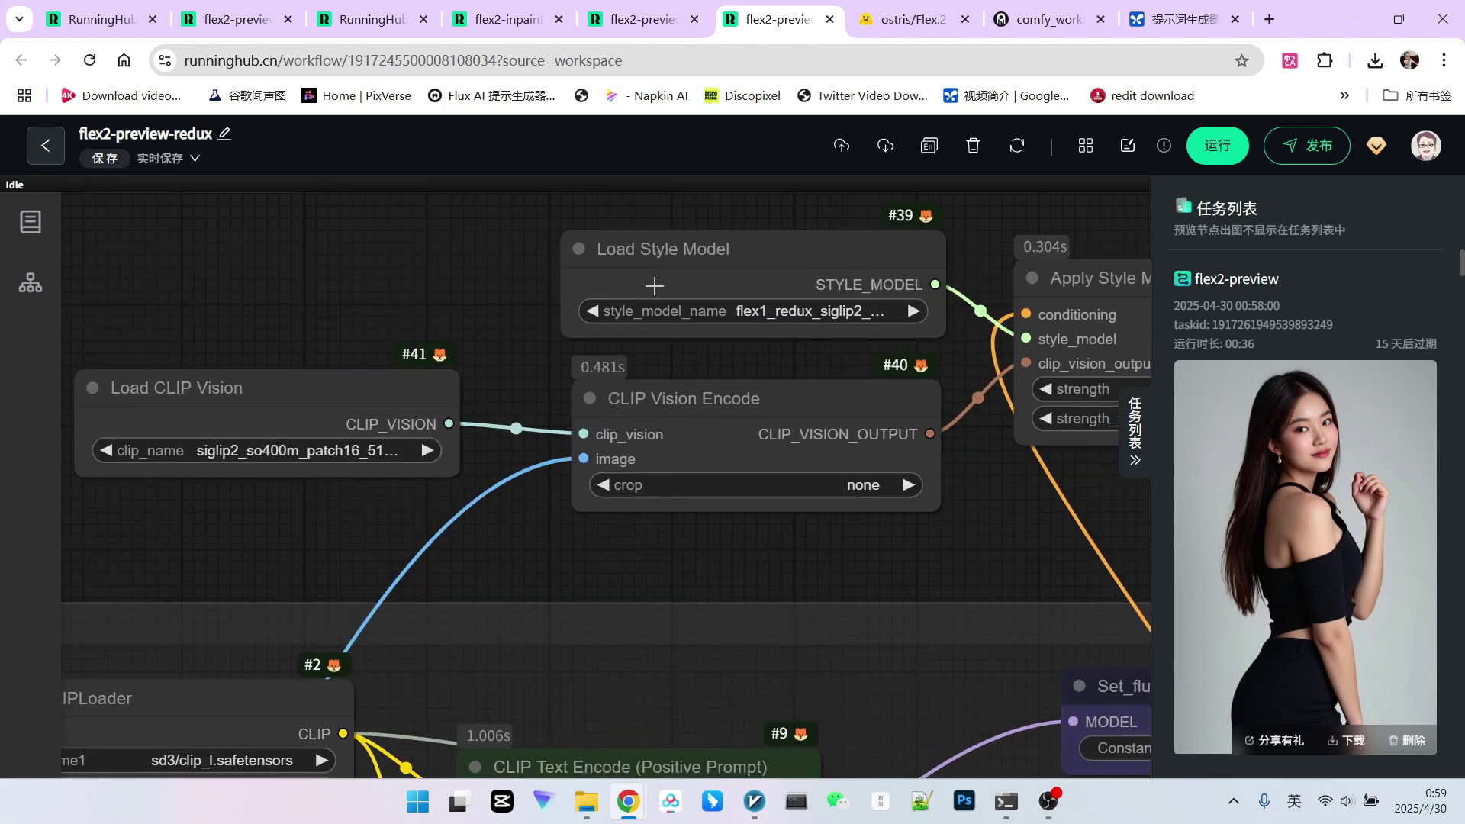
left_click(742, 310)
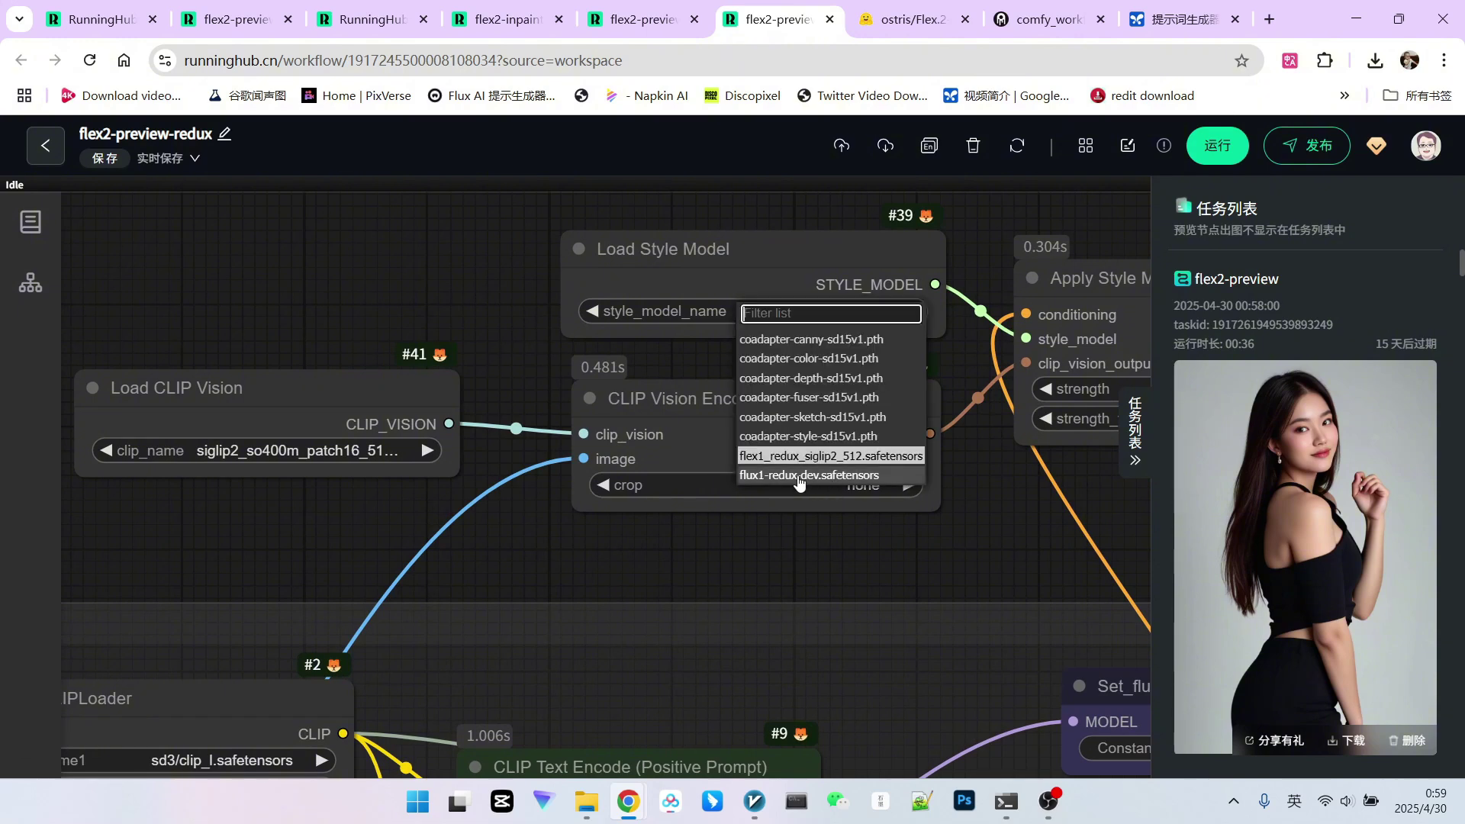
left_click(832, 455)
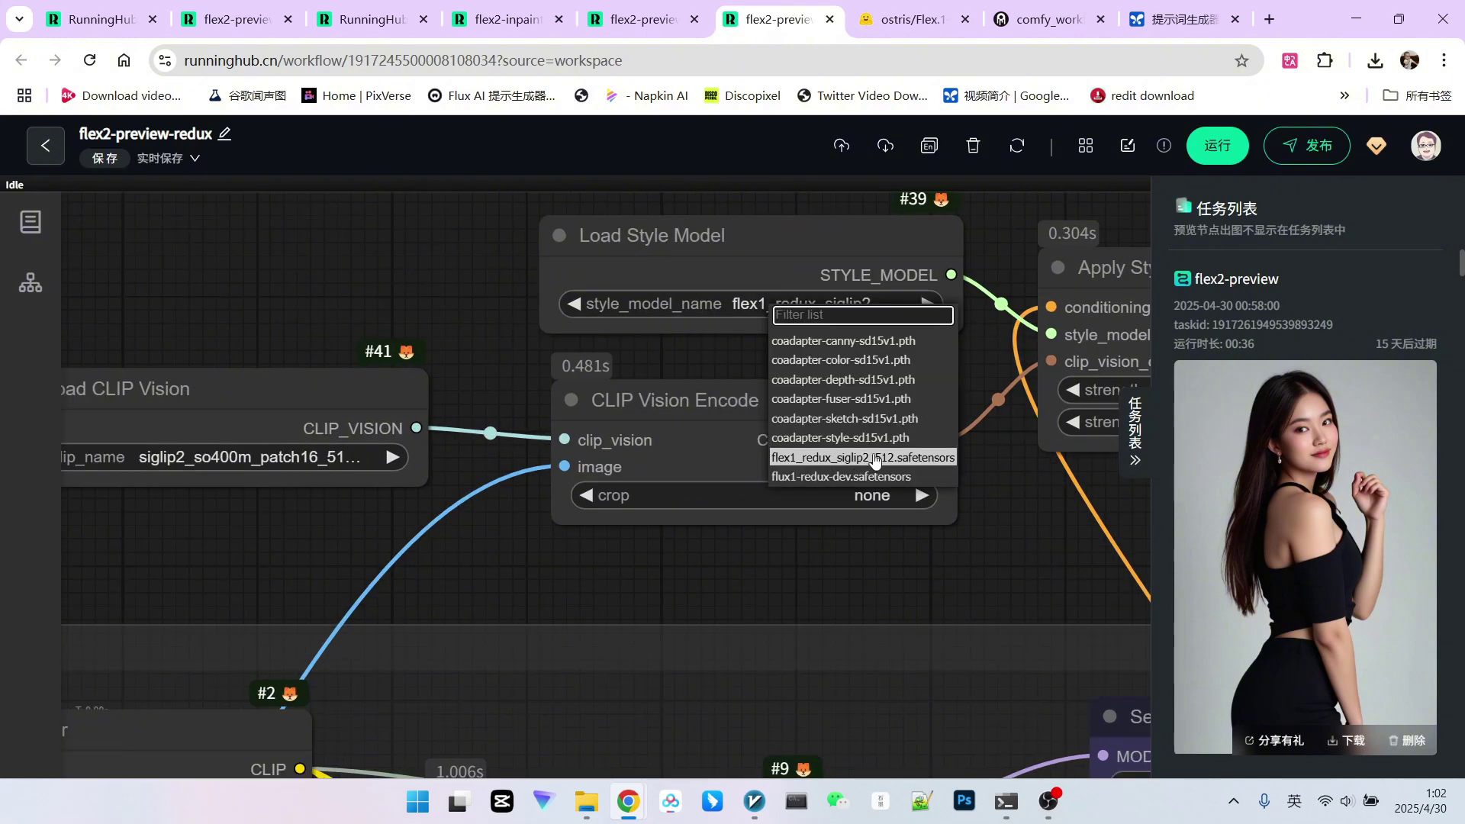
Switch to the Flex.1-alpha-Redux page on Hugging Face, read its overview, and open the repository's file list
left_click(910, 19)
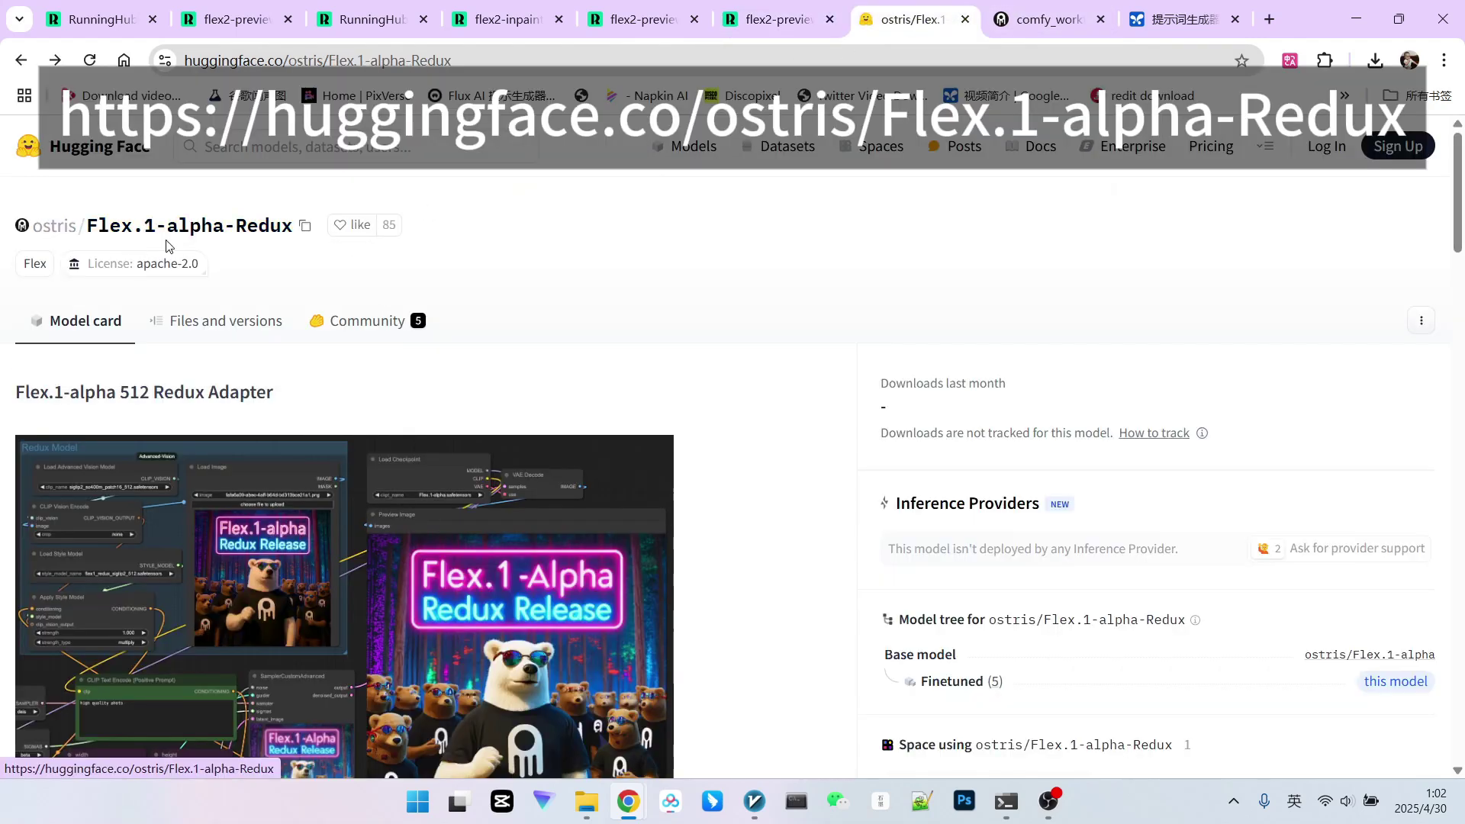
scroll(565, 279, "down", 3)
scroll(566, 273, "down", 5)
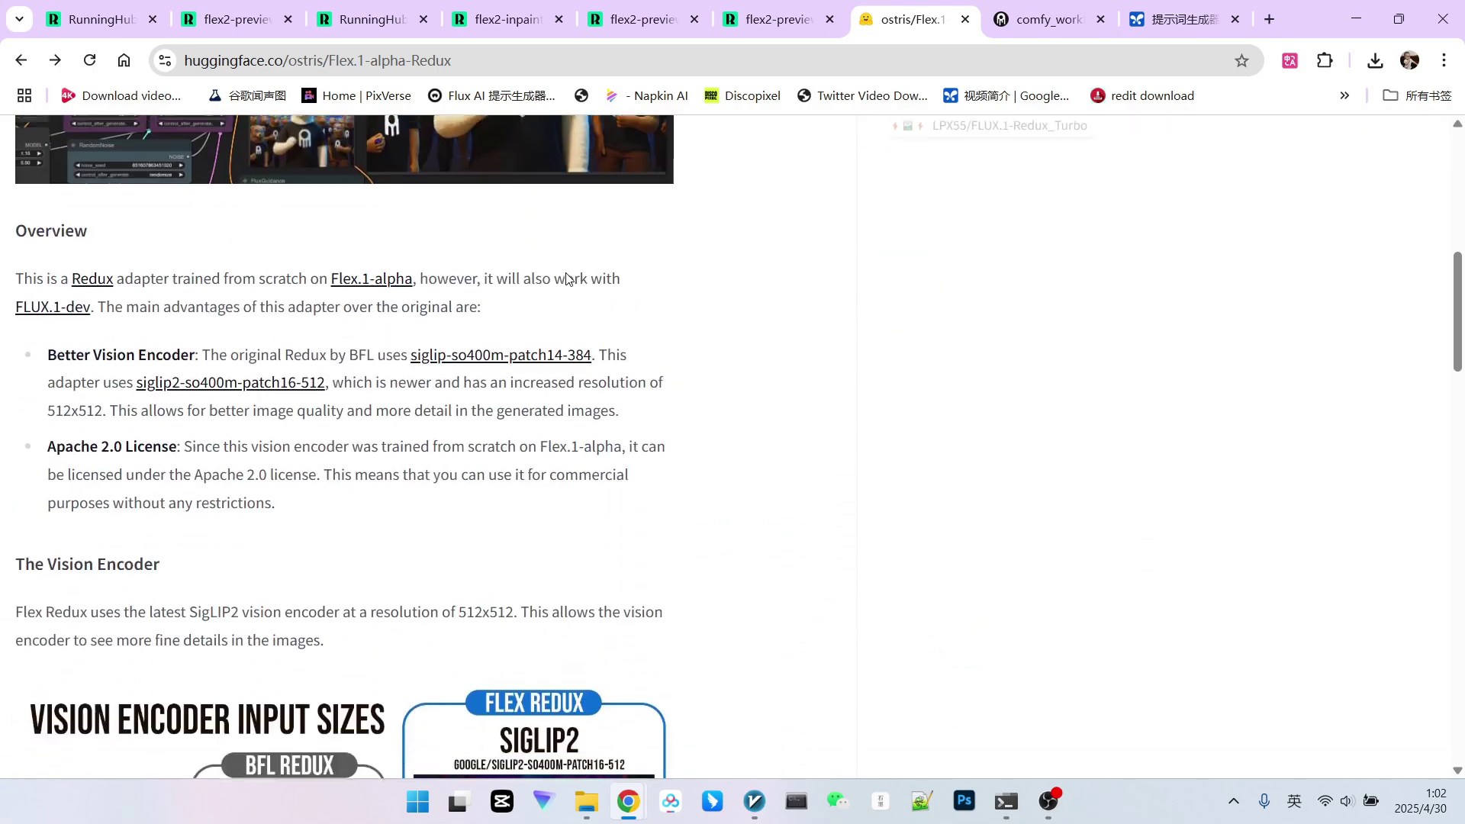
scroll(542, 273, "up", 7)
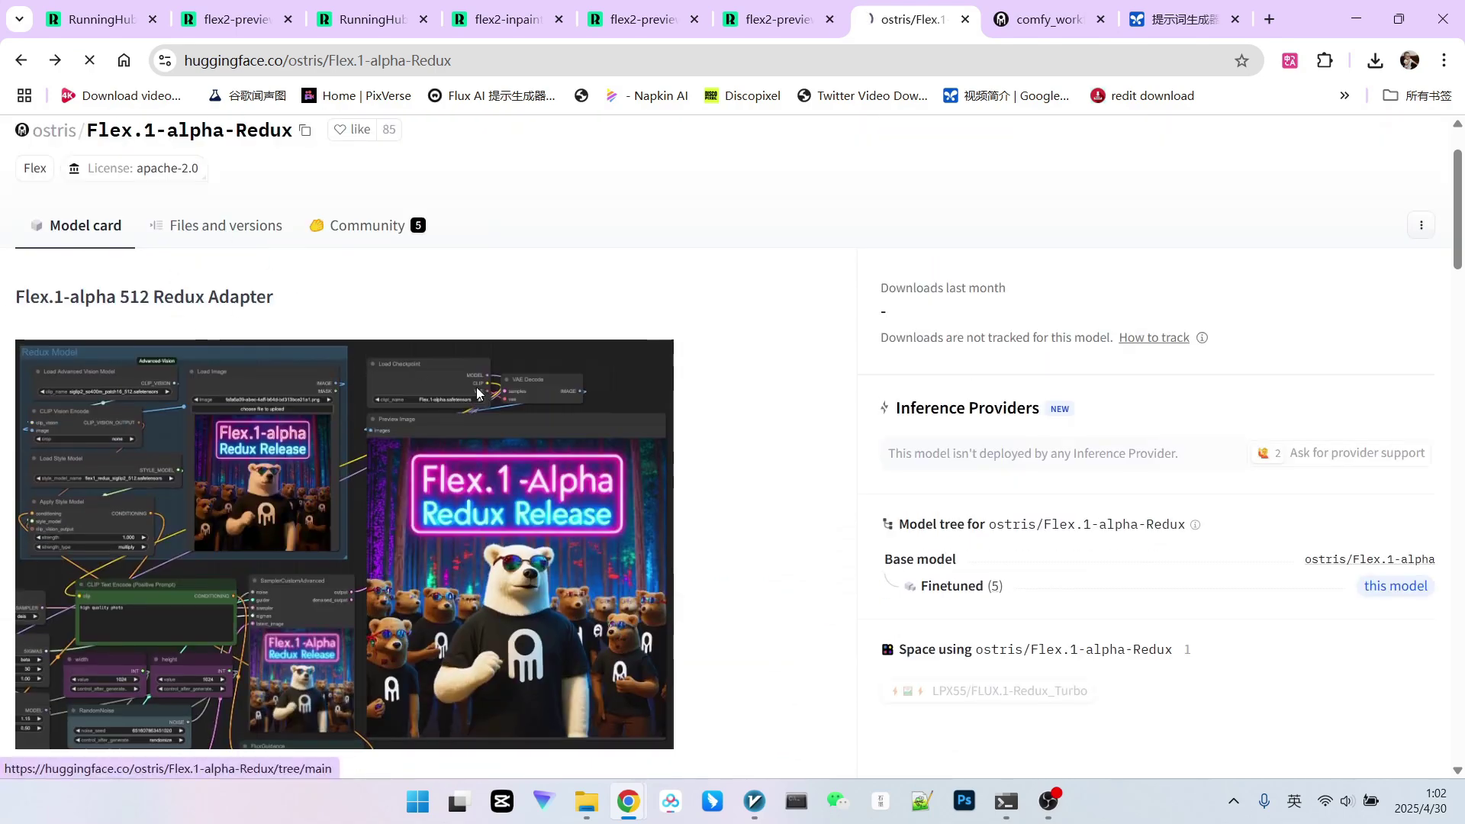
left_click(223, 226)
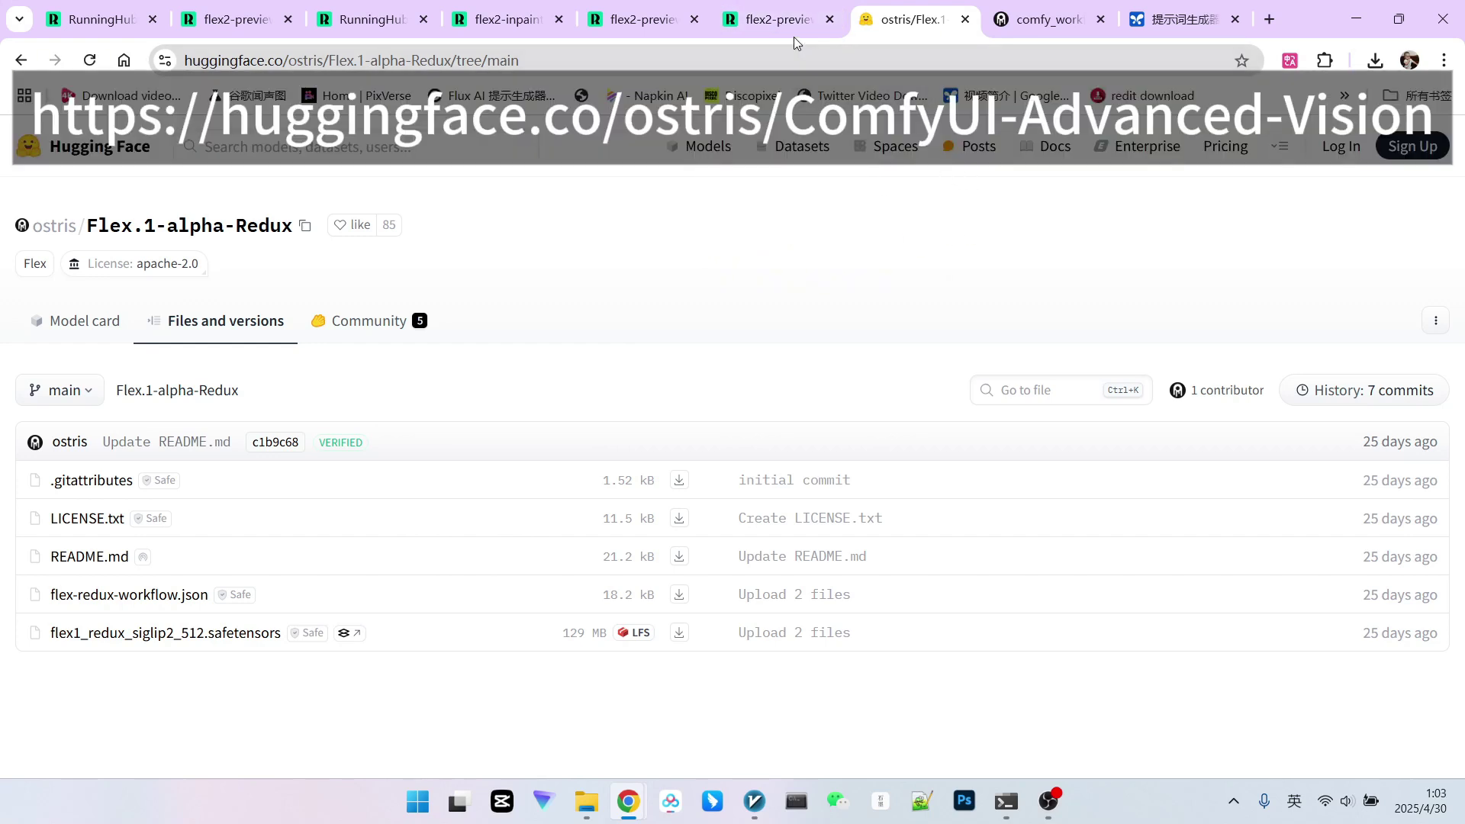
Back in the flex2-preview-redux workflow, check the model choices of Load CLIP Vision and widen that node to show its file name
left_click(772, 18)
left_click_drag(373, 338, 642, 273)
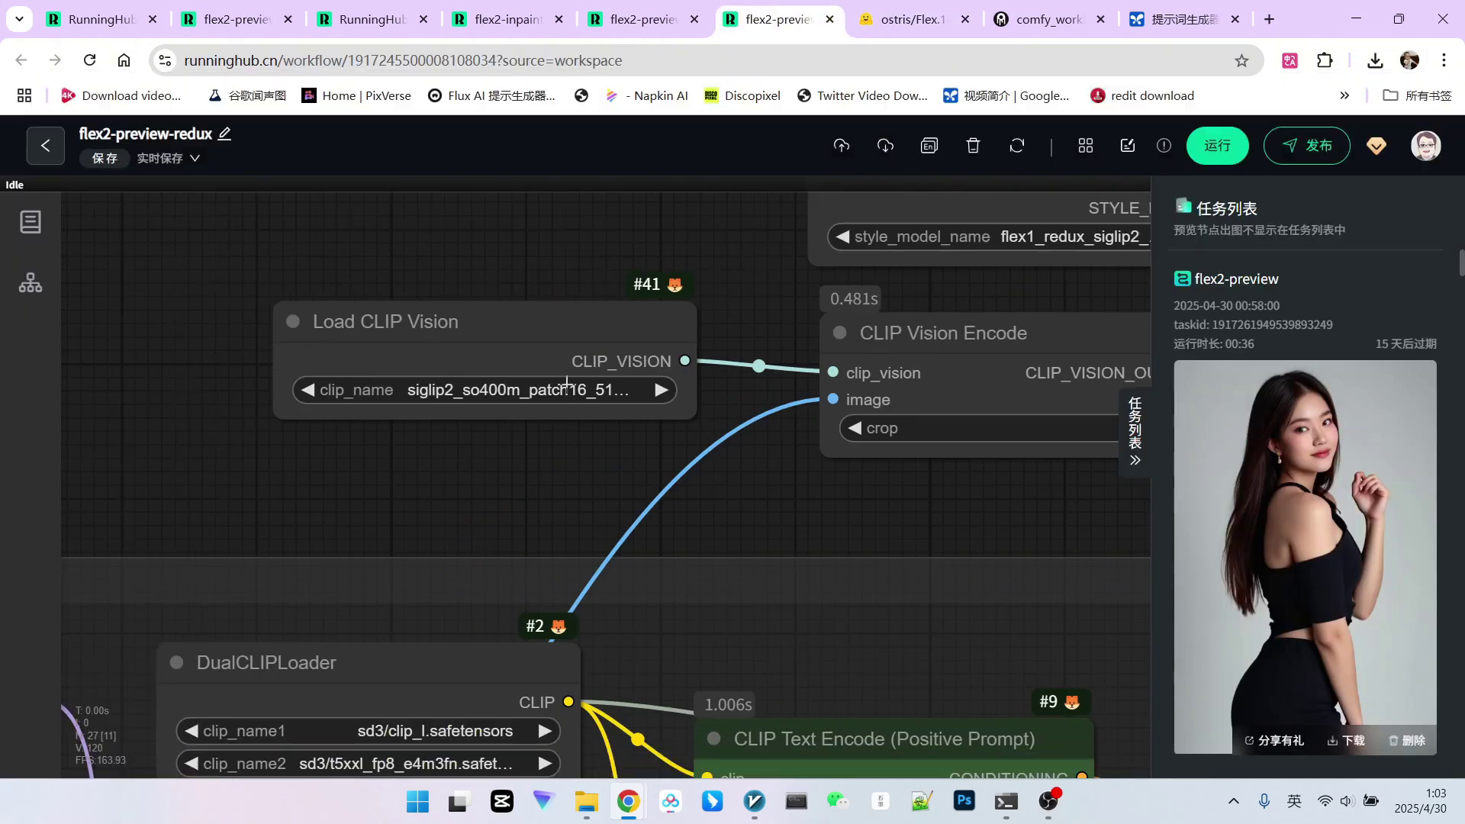
scroll(588, 393, "up", 4)
left_click(590, 393)
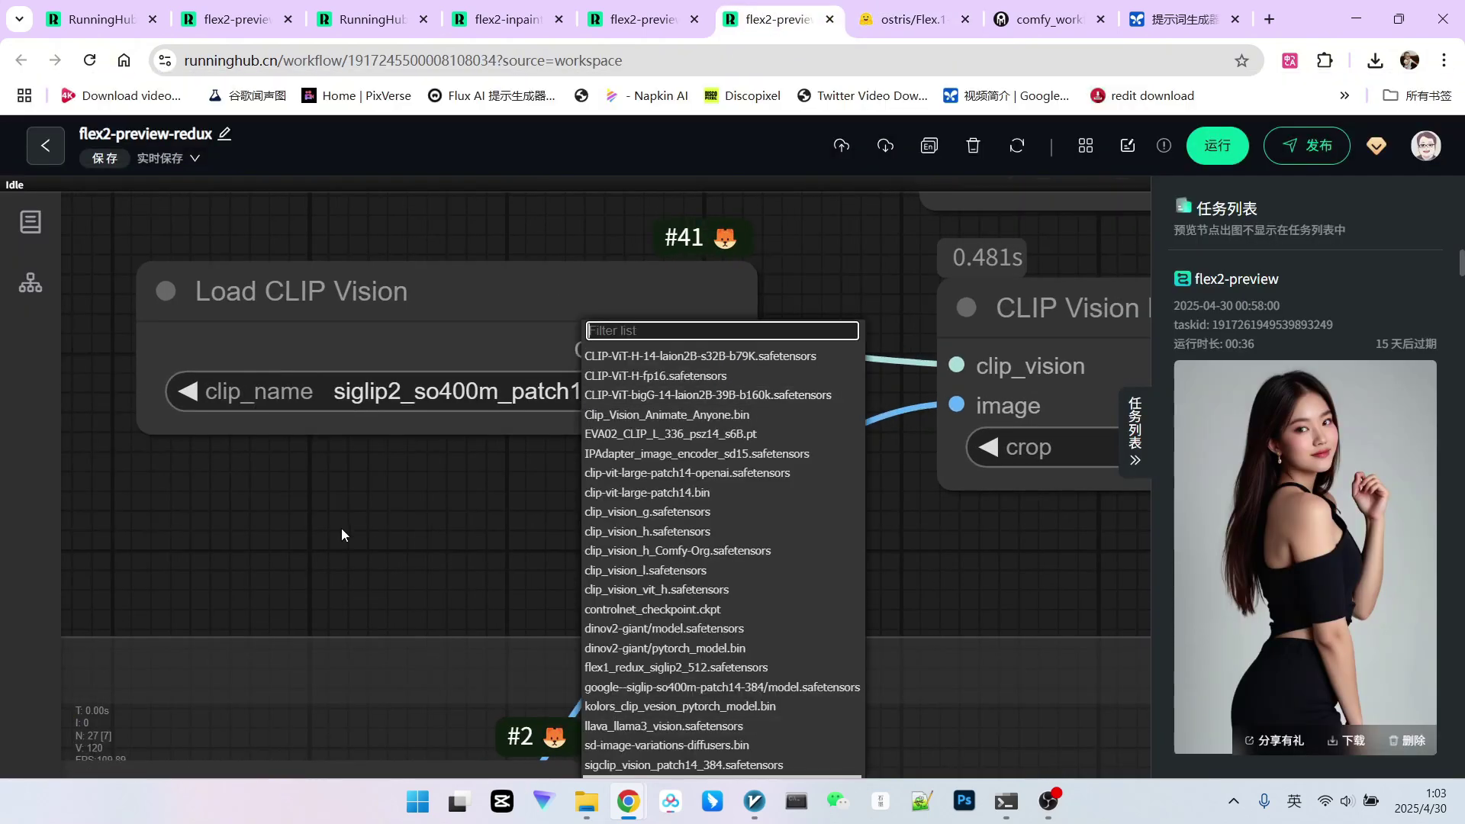
left_click(441, 444)
left_click_drag(756, 433, 837, 458)
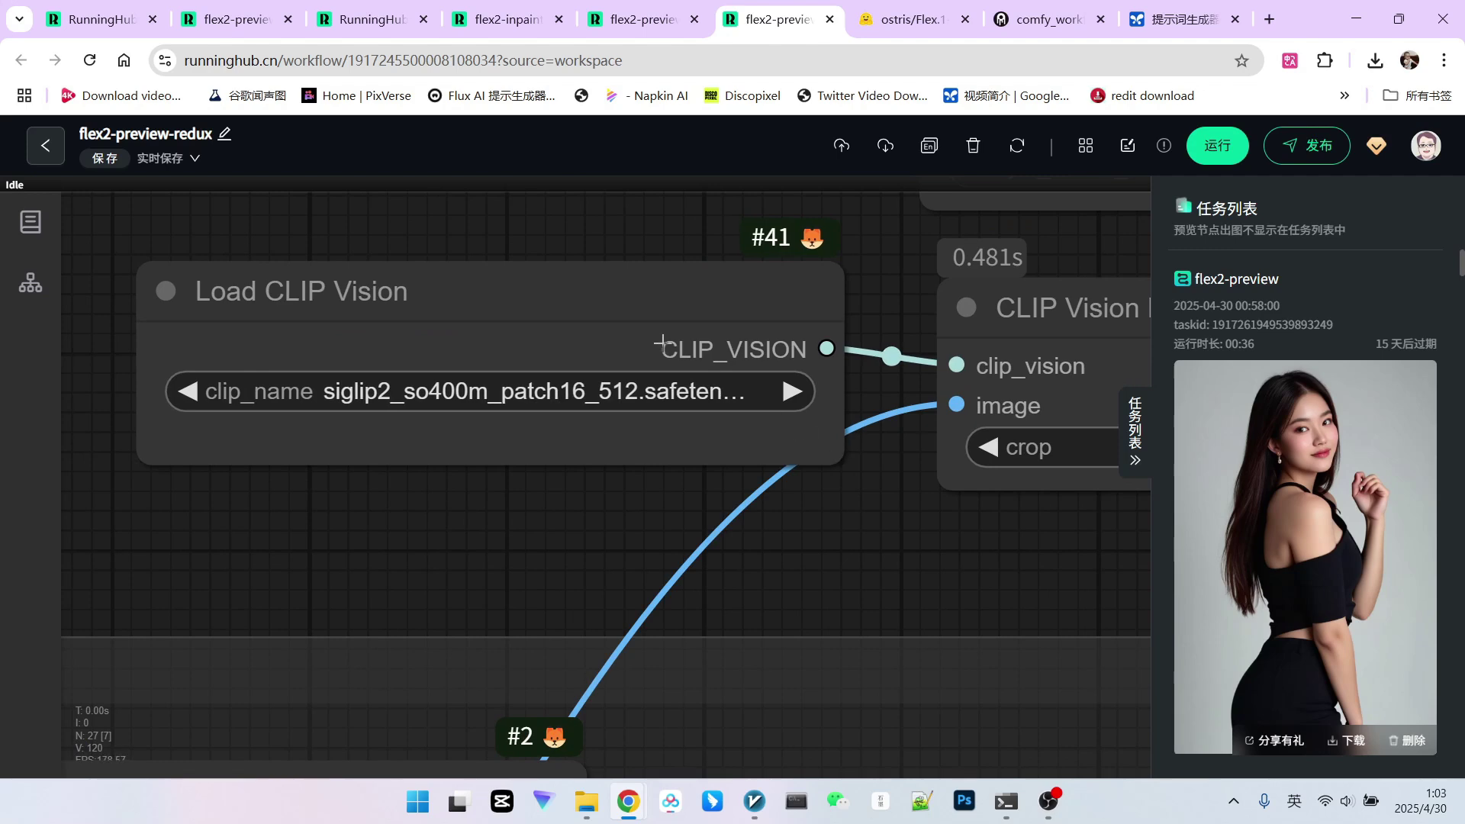
left_click_drag(661, 343, 634, 346)
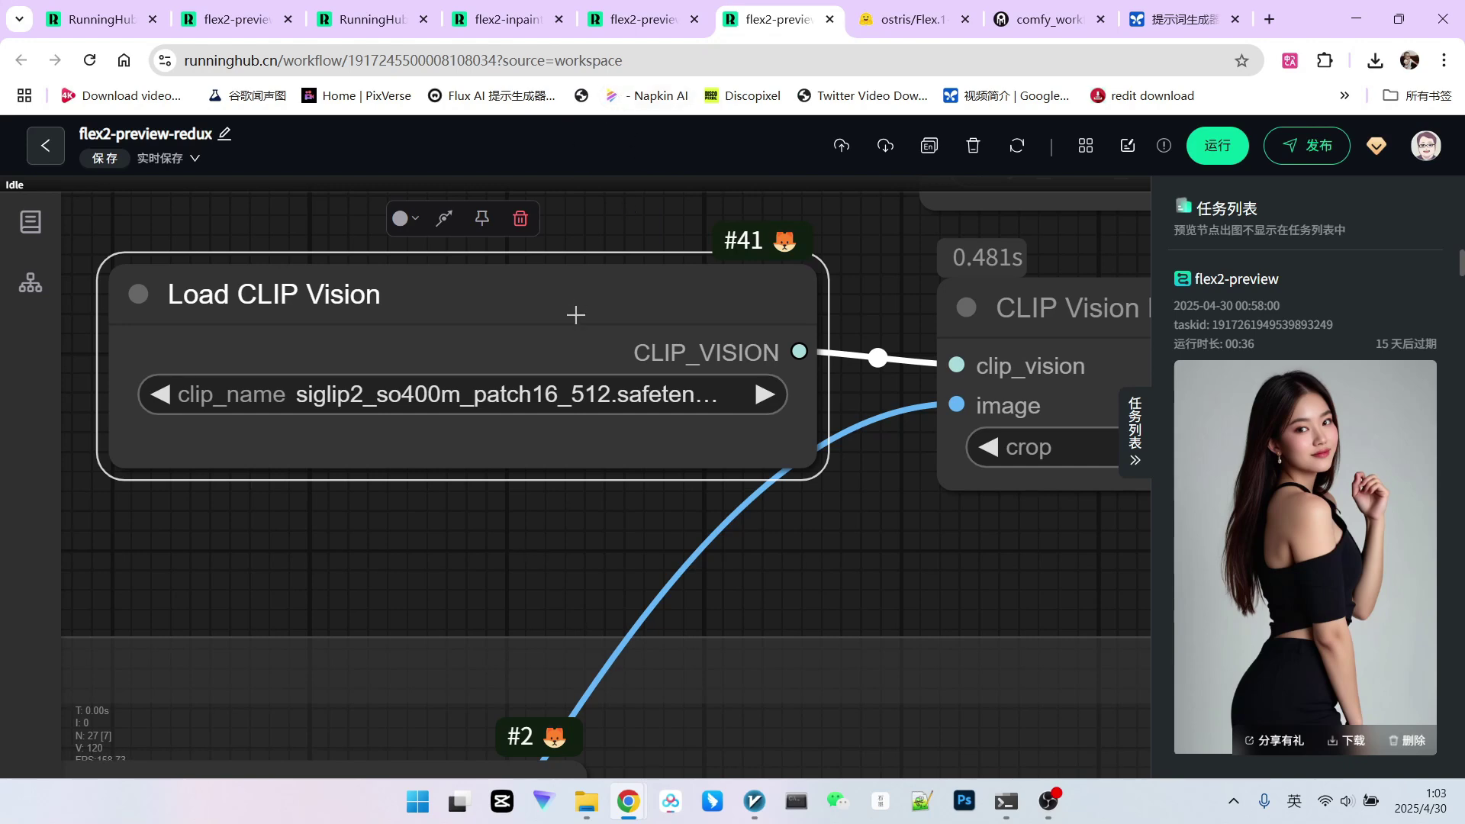
Switch to the ostris models on Hugging Face and open the clip_vision folder of the ComfyUI-Advanced-Vision repository
left_click(909, 19)
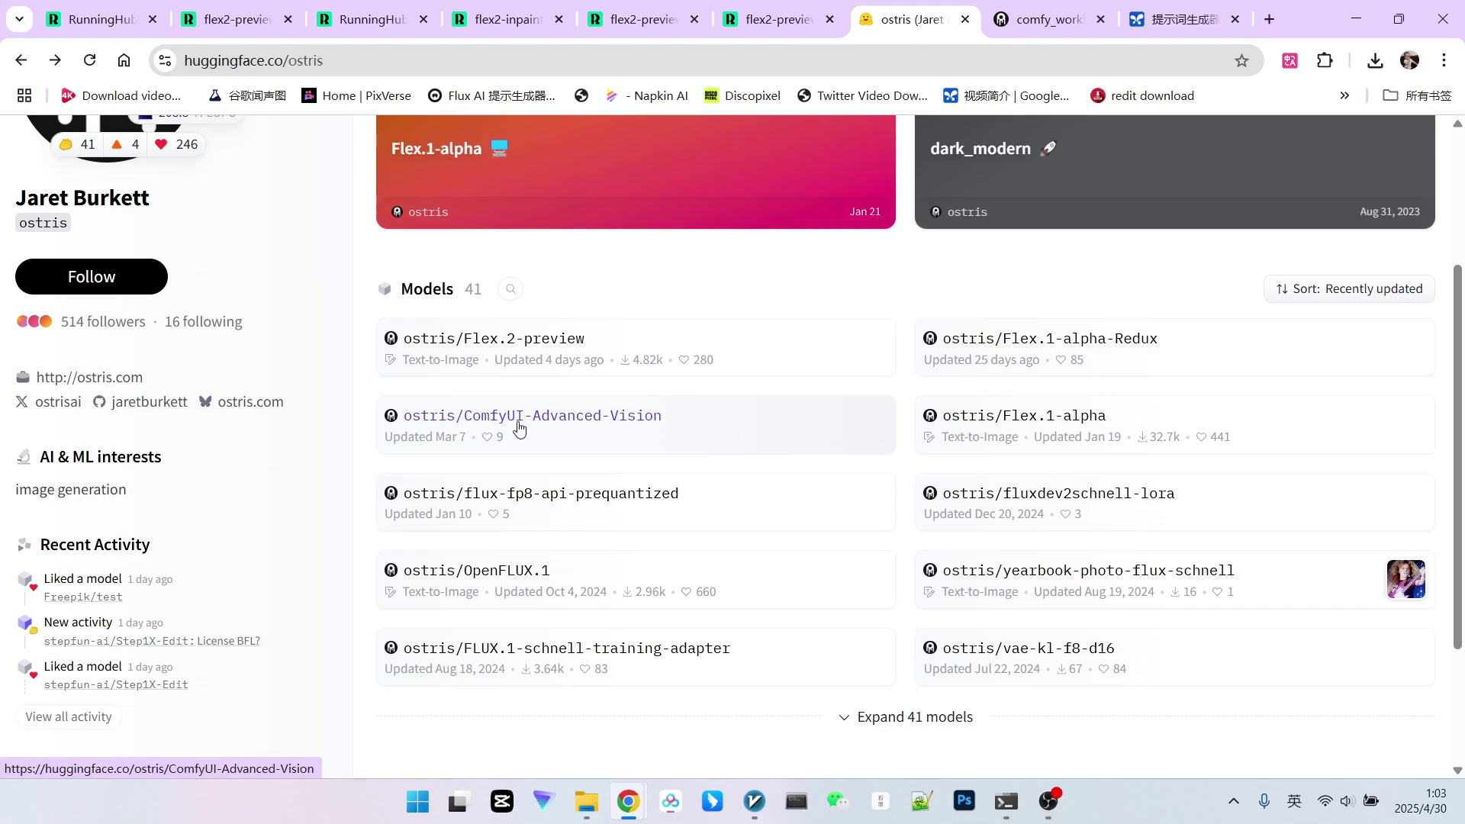
left_click(600, 419)
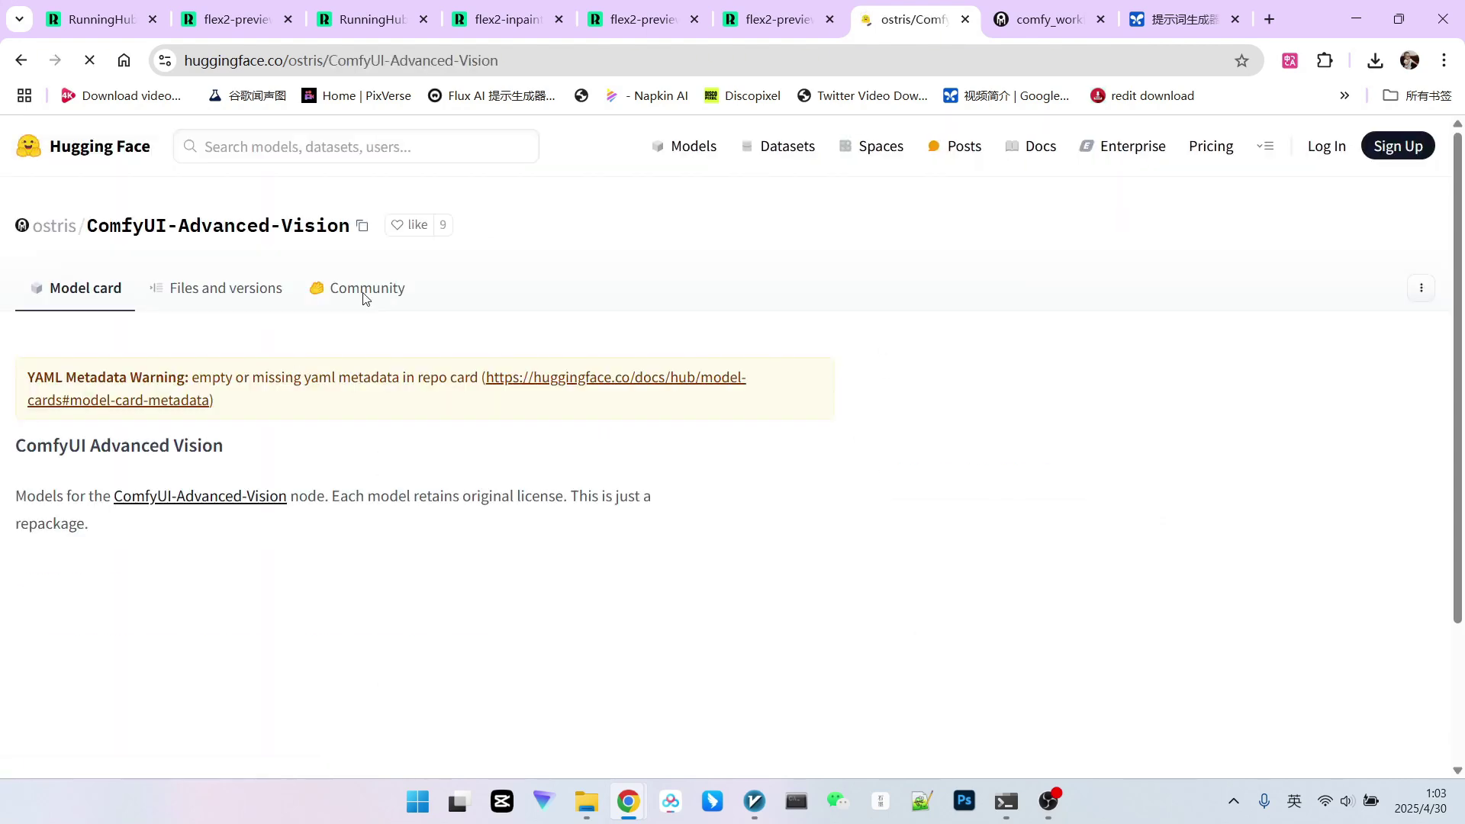
left_click(244, 297)
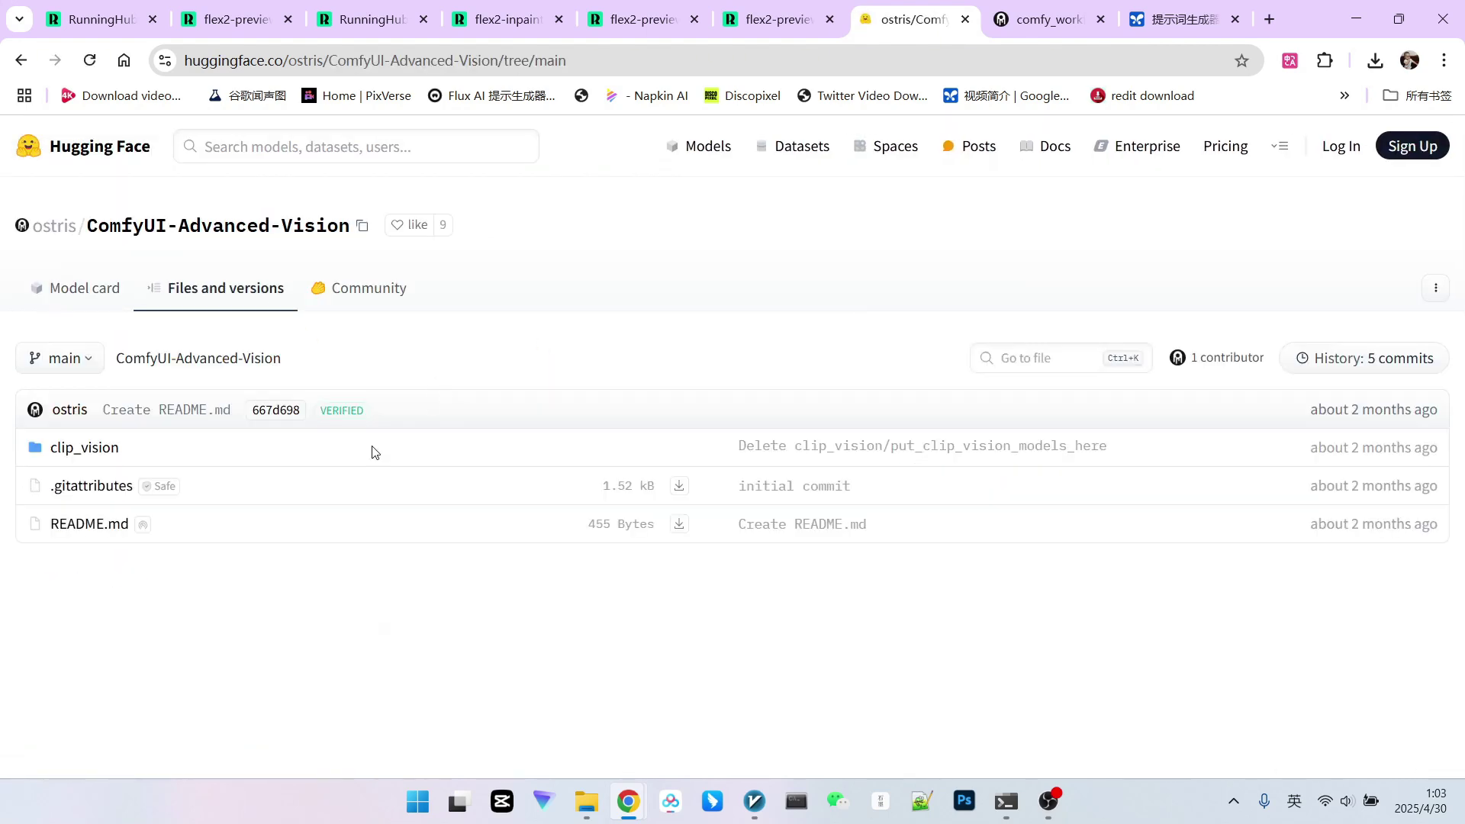
left_click(315, 464)
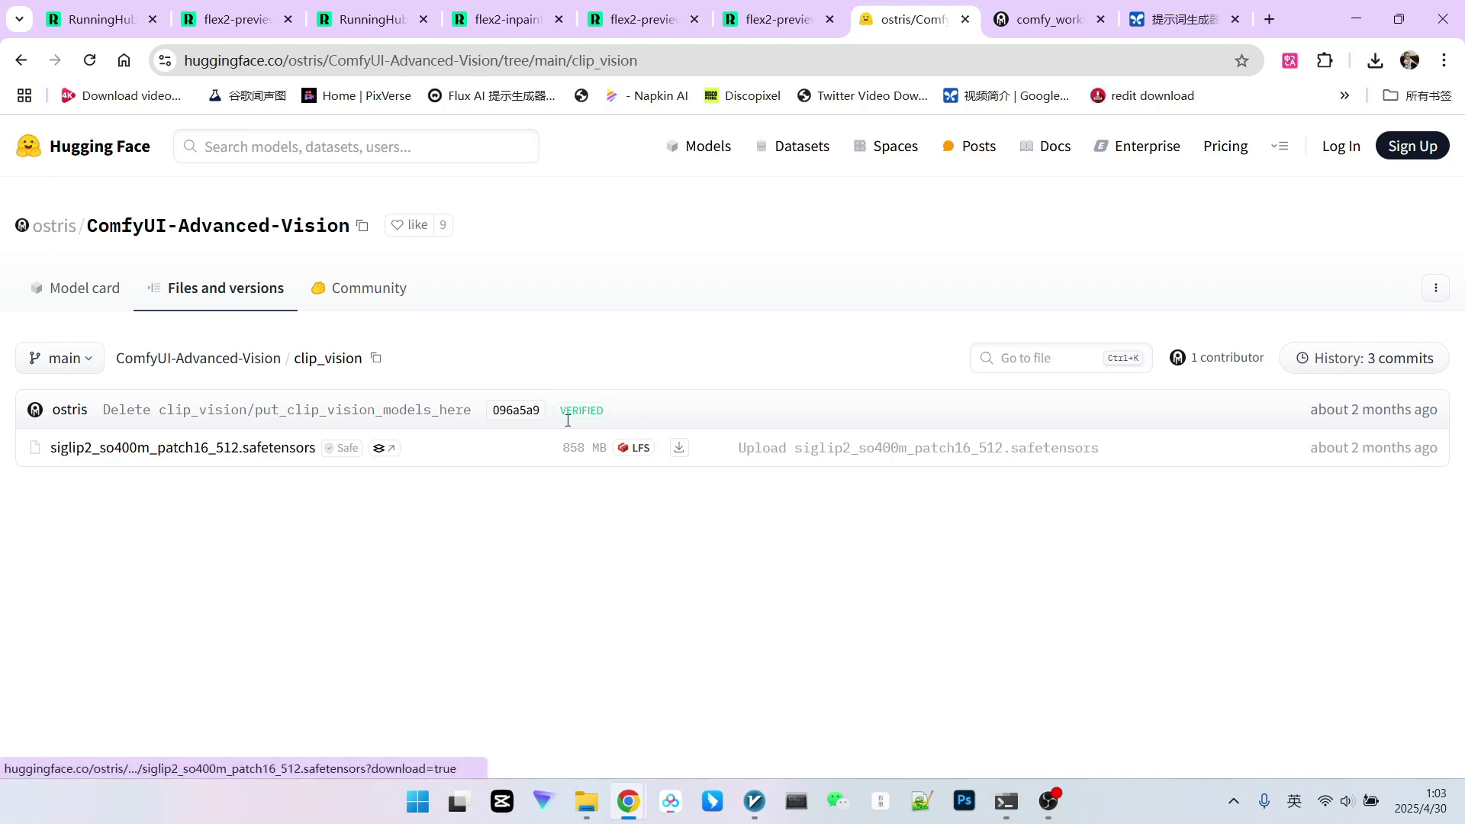
Return to the flex2-preview-redux workflow and examine the crop options of CLIP Vision Encode and the Apply Style Model node
left_click(749, 15)
scroll(763, 320, "down", 3)
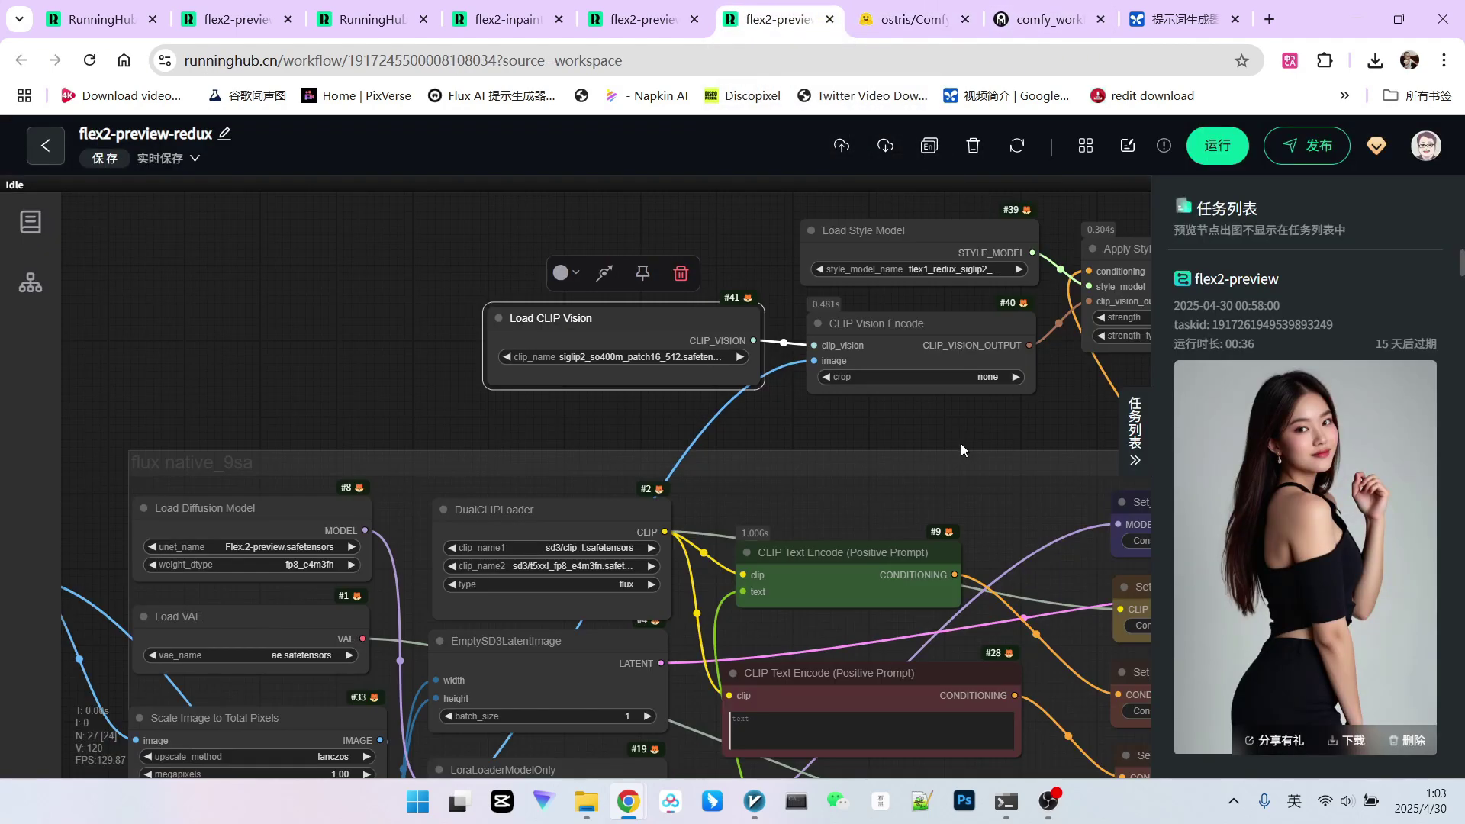
left_click_drag(960, 443, 689, 408)
scroll(656, 364, "up", 2)
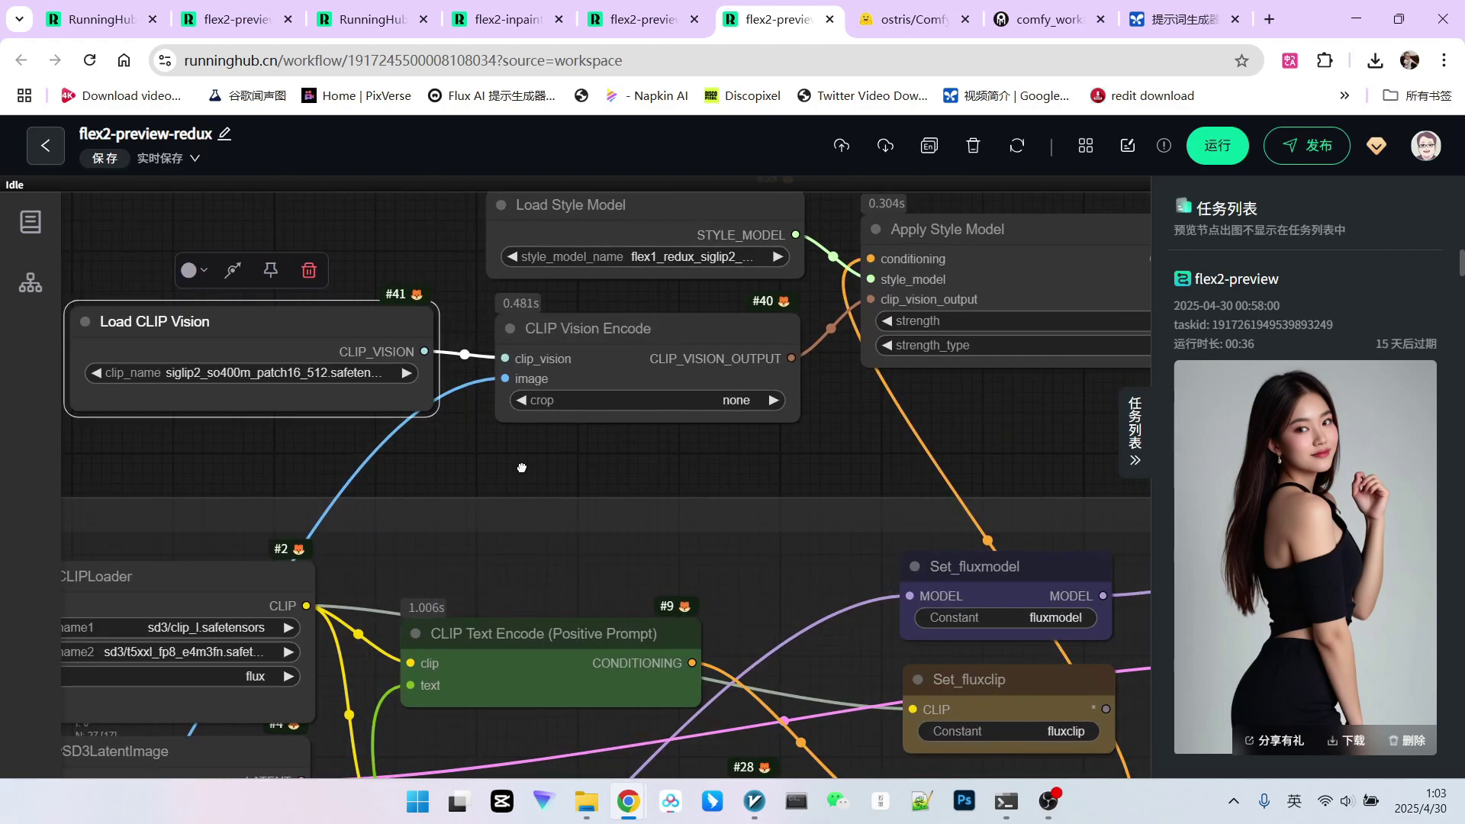
scroll(773, 451, "down", 2)
scroll(793, 440, "up", 4)
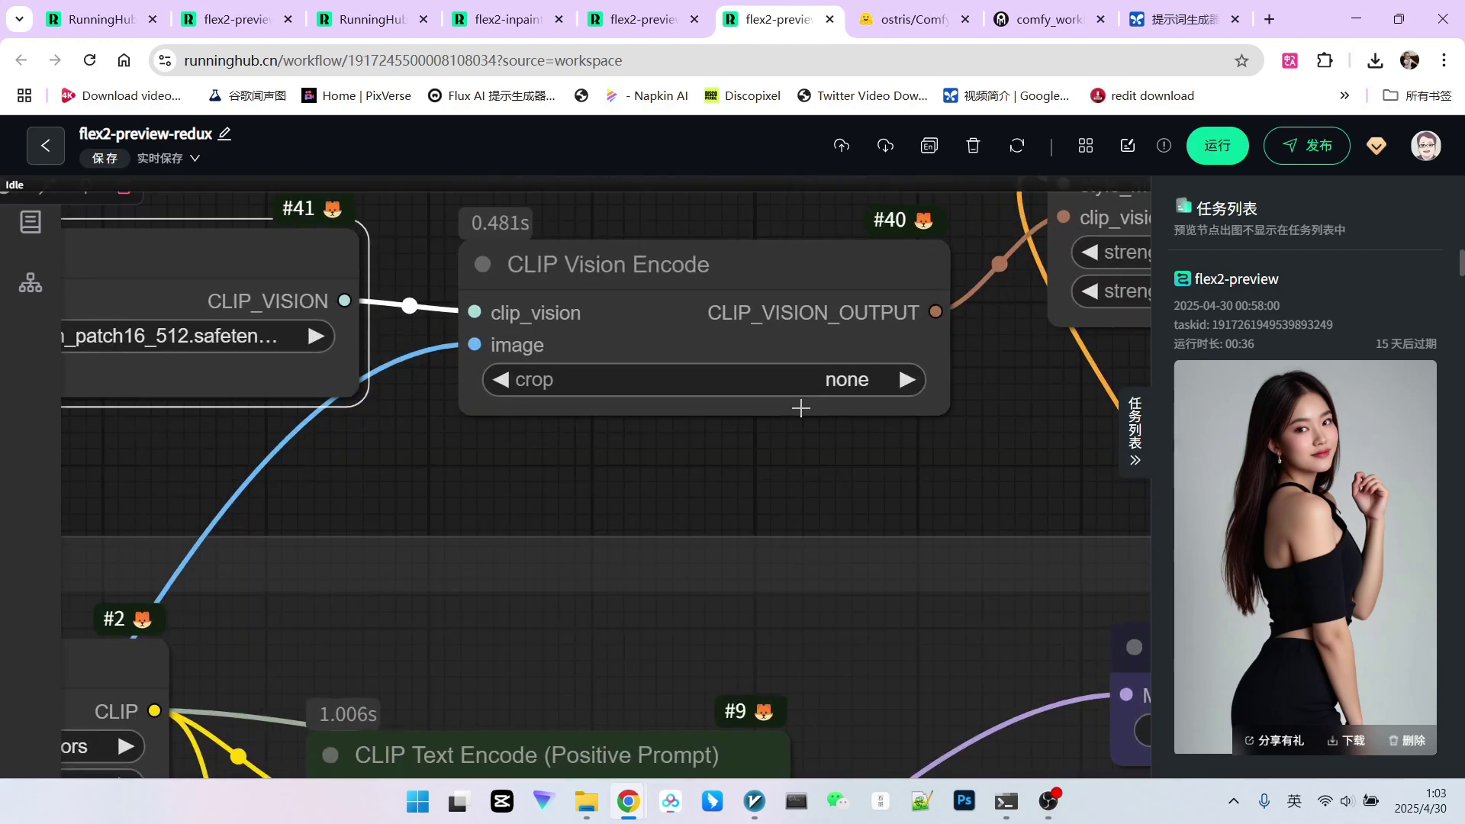
left_click(849, 380)
left_click(849, 380)
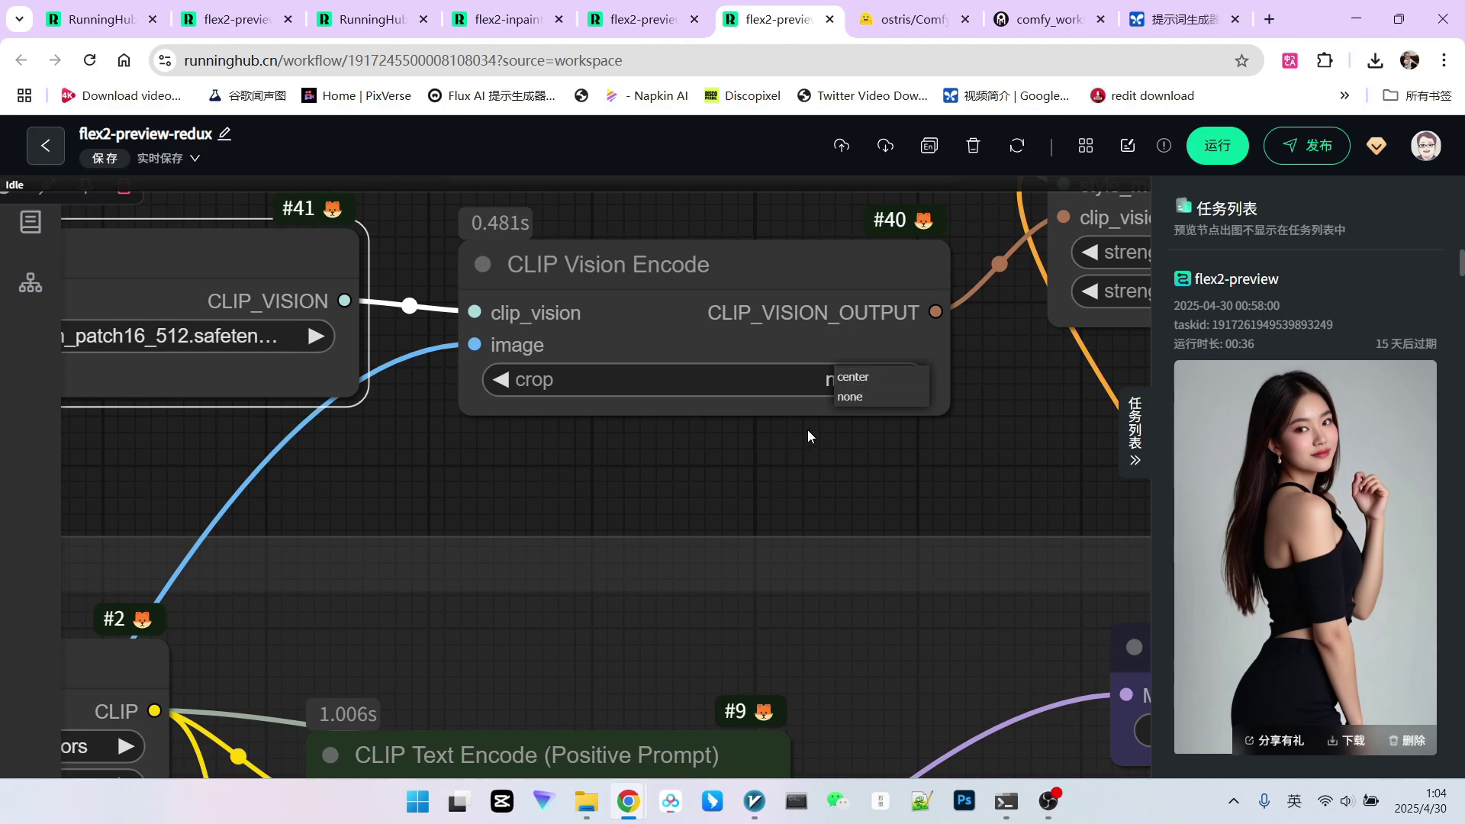
left_click(778, 439)
scroll(800, 453, "down", 4)
left_click_drag(900, 451, 562, 426)
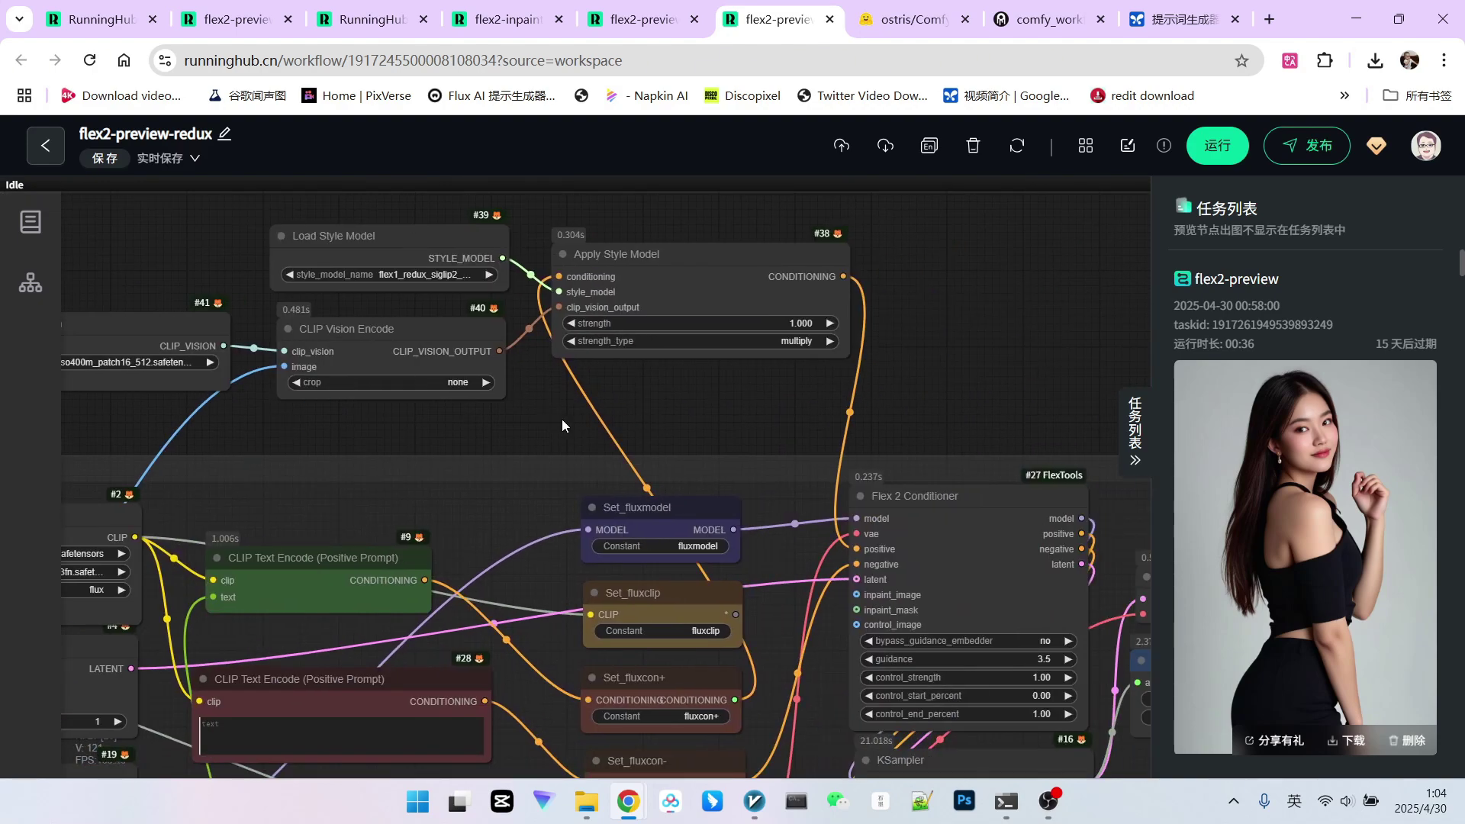
Replace the reference picture with the photo of a woman in a white T-shirt and jeans
scroll(562, 426, "down", 5)
scroll(839, 512, "down", 2)
left_click_drag(134, 496, 264, 494)
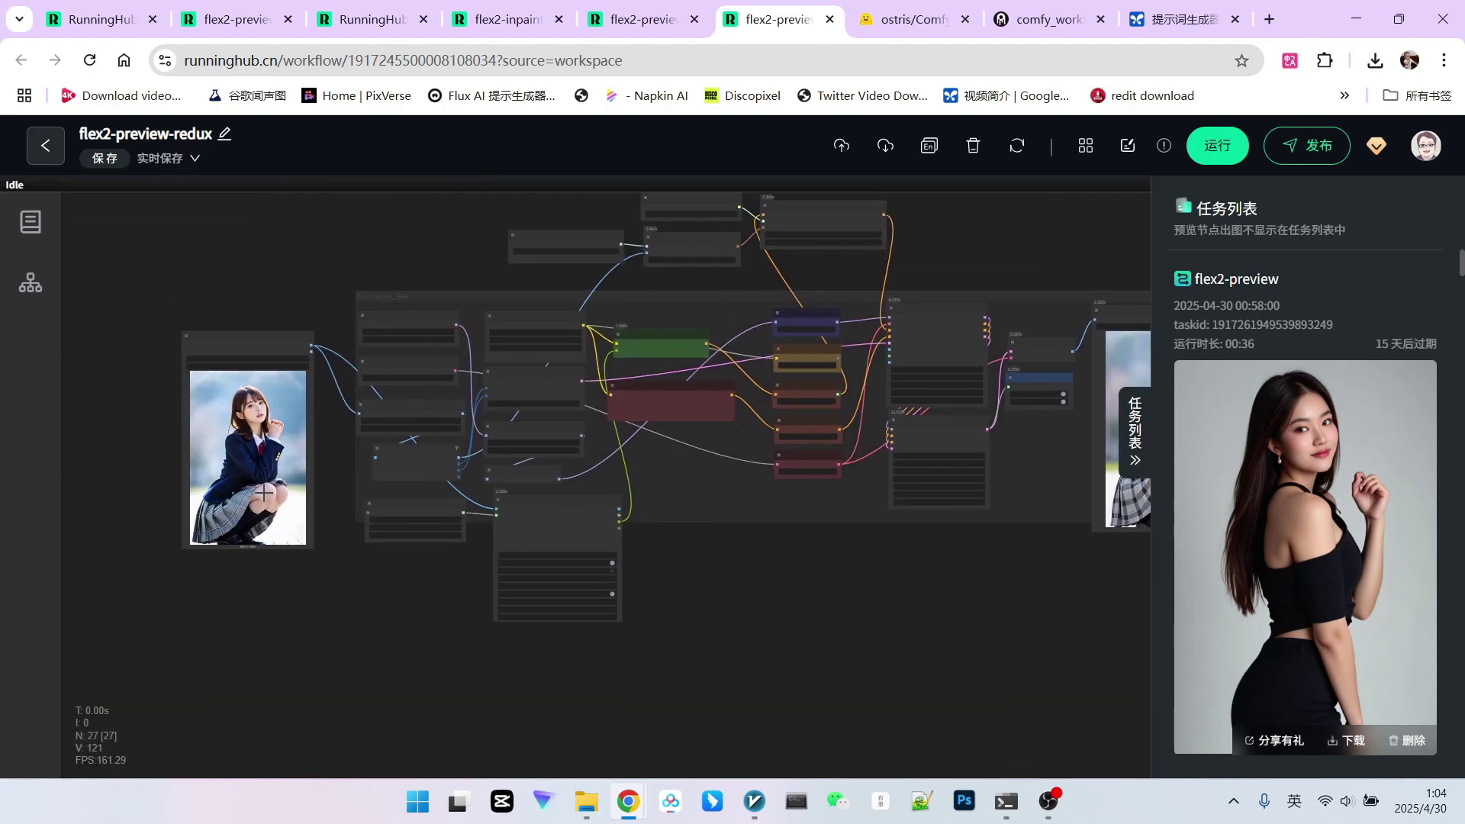
scroll(693, 585, "up", 2)
scroll(360, 418, "up", 2)
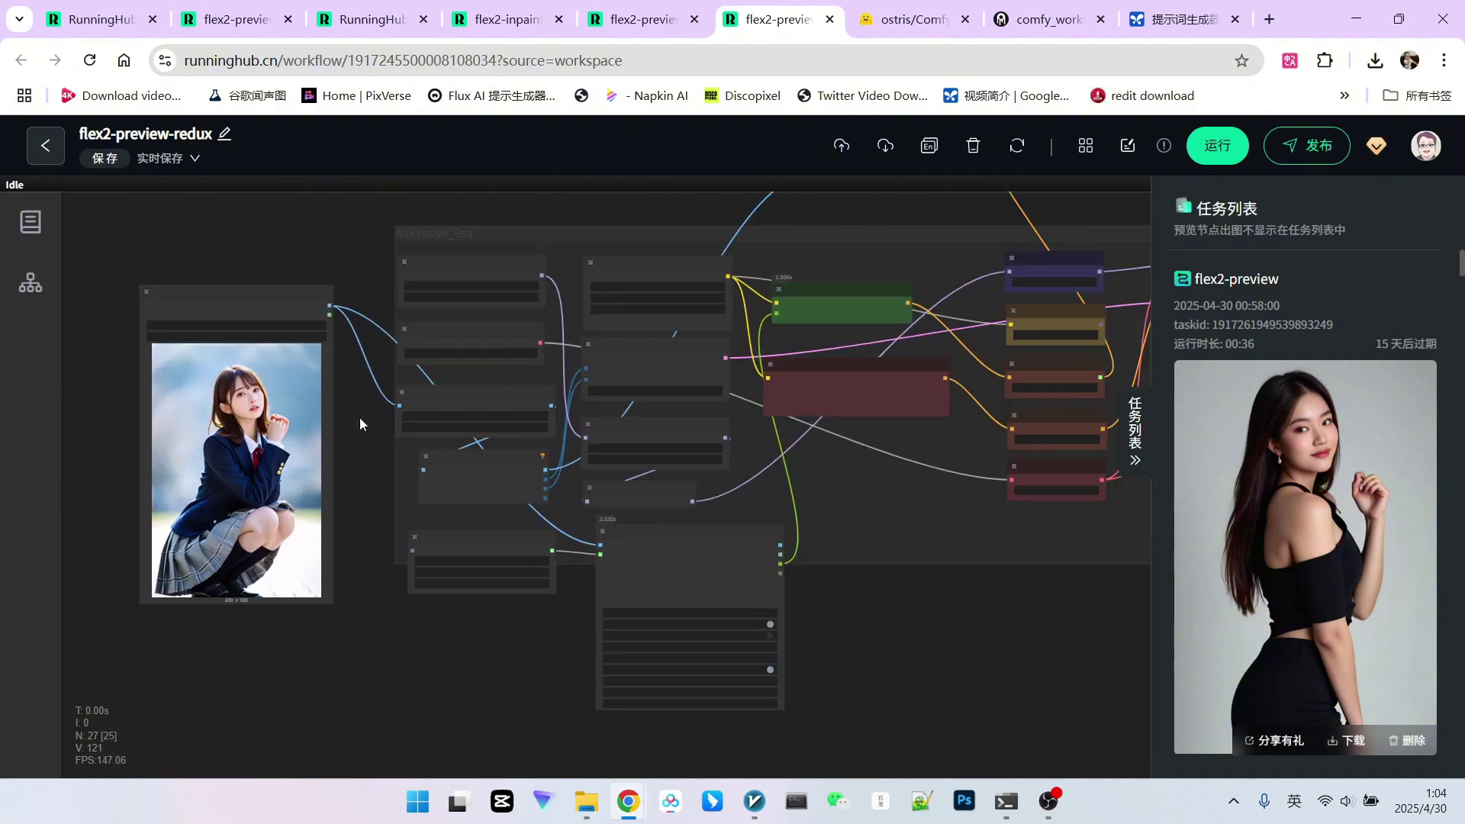
scroll(360, 419, "up", 2)
left_click(241, 356)
double_click(646, 428)
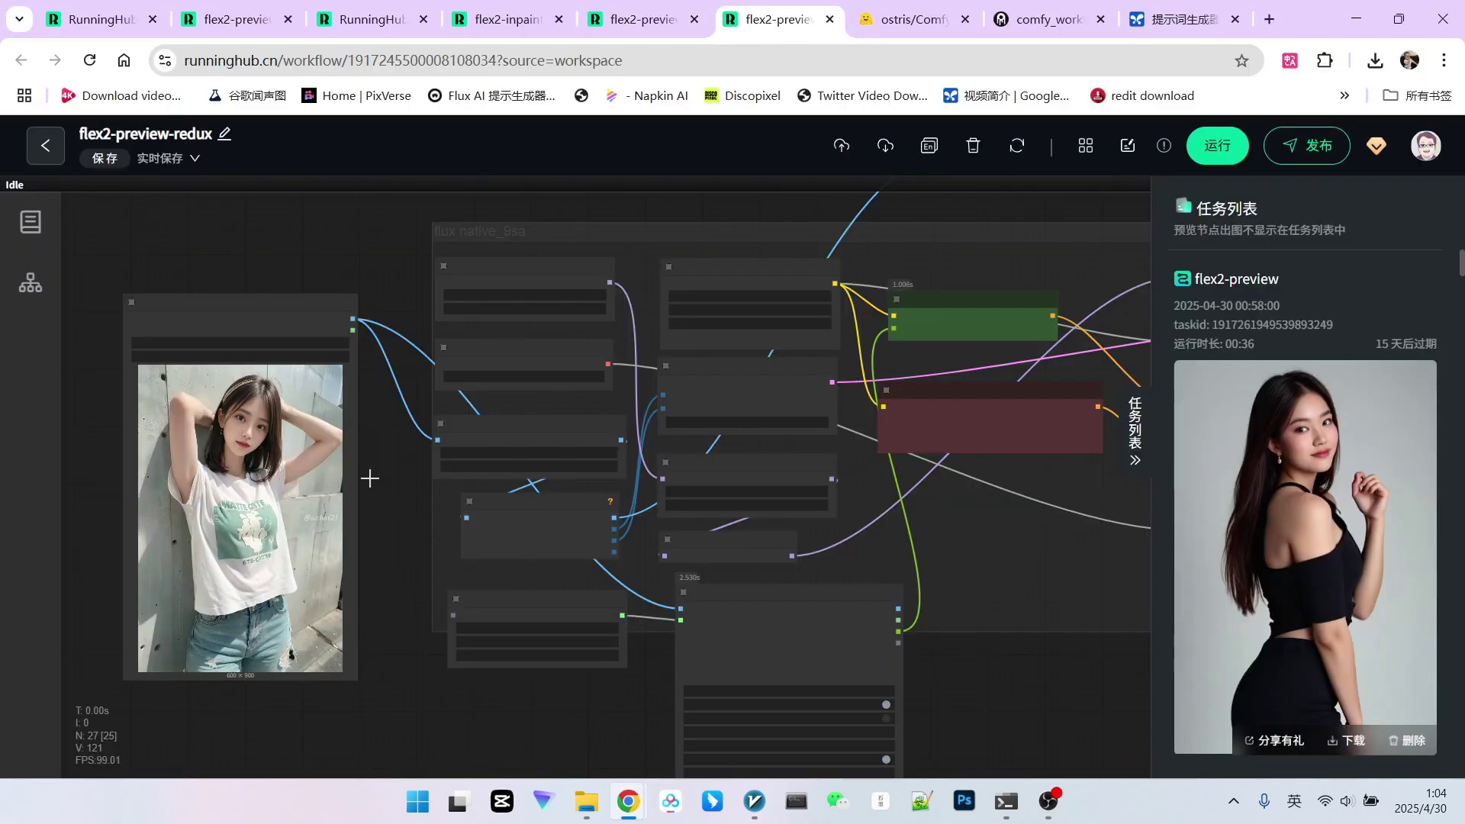
Run the flex2-preview-redux workflow with the new reference picture and follow its progress through to completion
key("ctrl+Return")
scroll(758, 634, "down", 3)
scroll(764, 616, "up", 4)
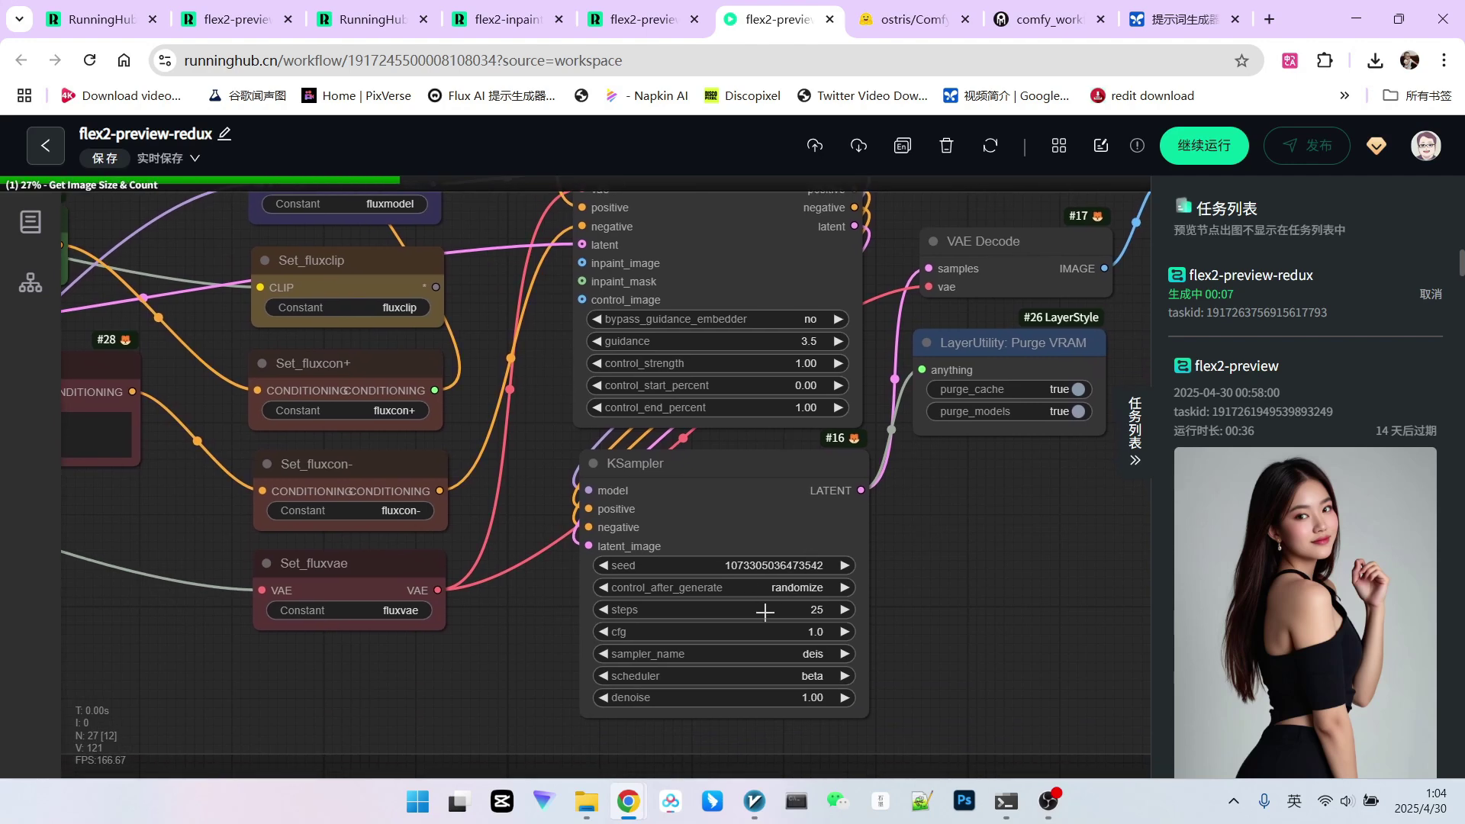
scroll(764, 611, "down", 6)
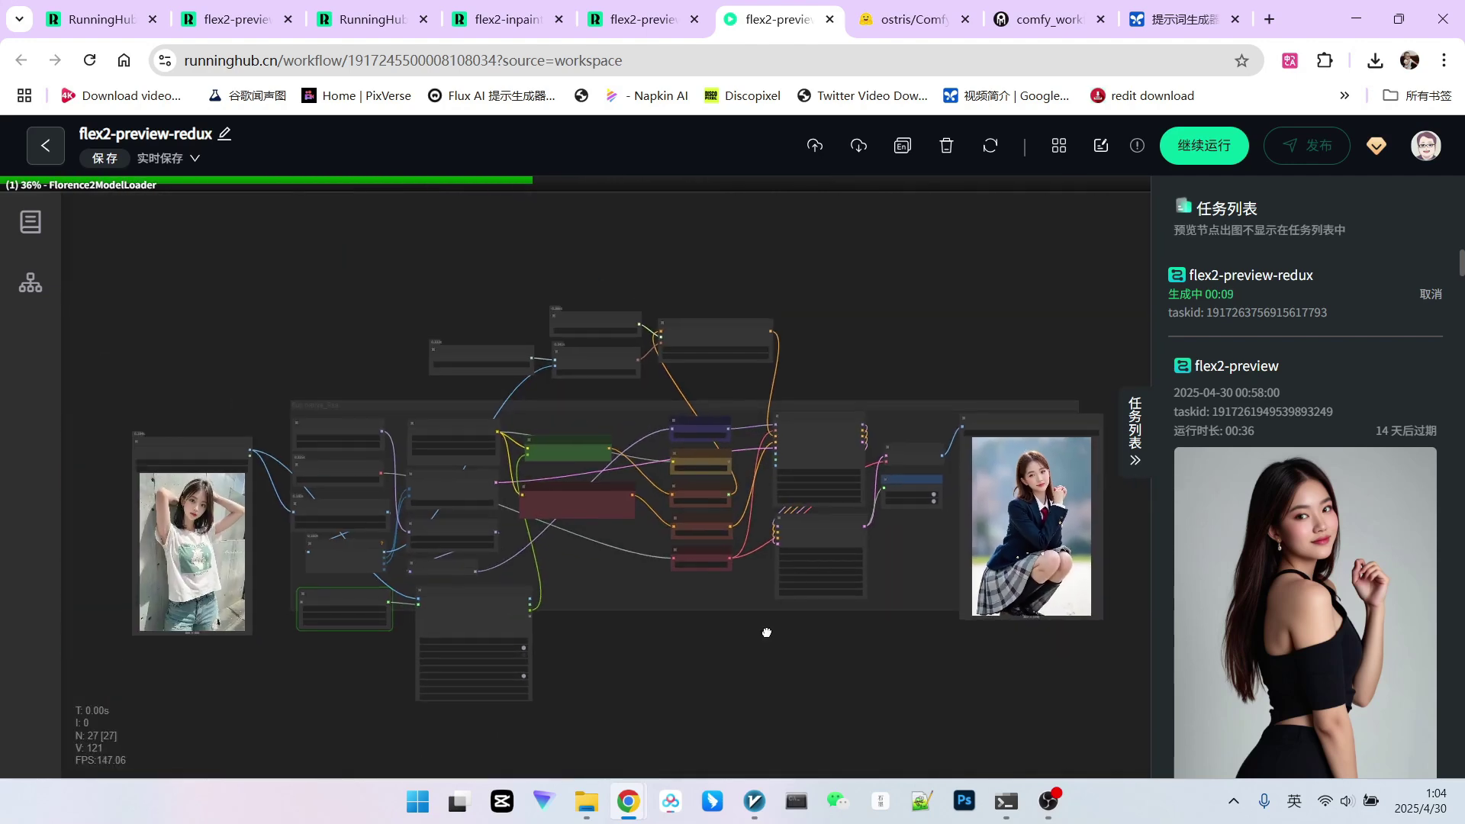
left_click_drag(767, 632, 779, 611)
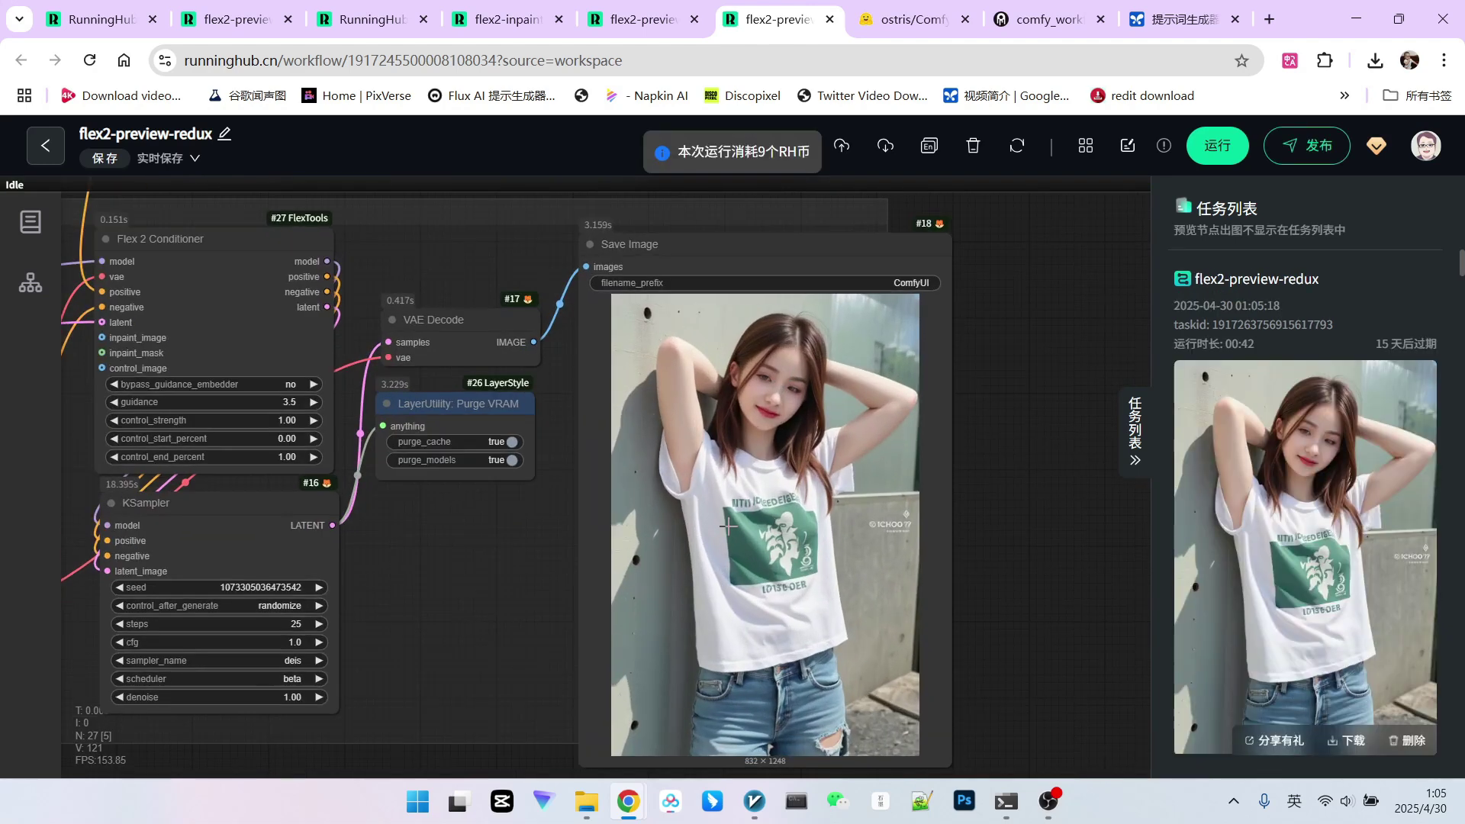
Compare the generated picture in Save Image with the reference photo in Load Image
scroll(836, 419, "up", 2)
scroll(900, 411, "down", 2)
scroll(900, 411, "up", 1)
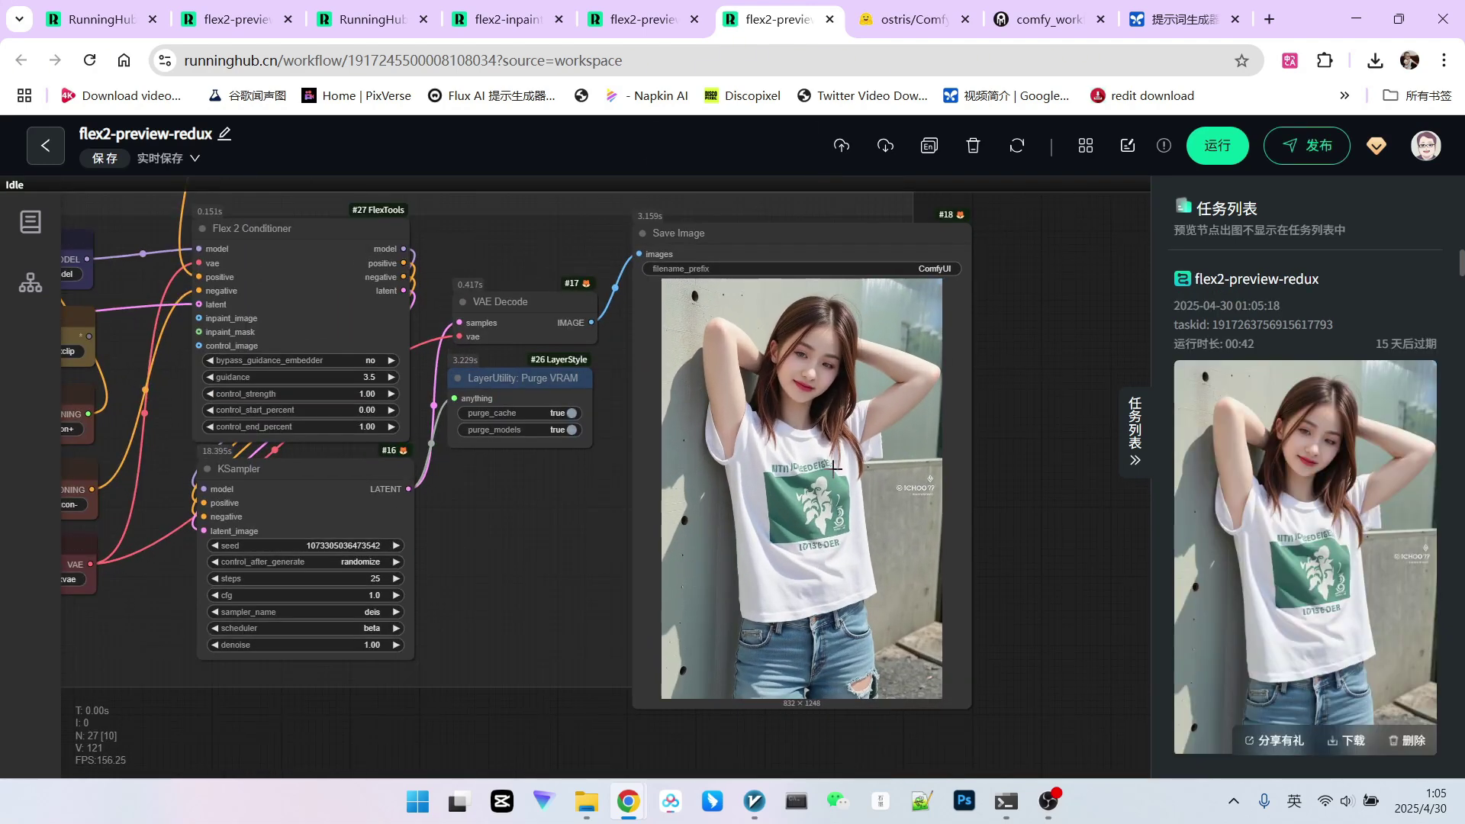
scroll(826, 460, "down", 4)
left_click_drag(748, 518, 221, 445)
scroll(340, 496, "up", 4)
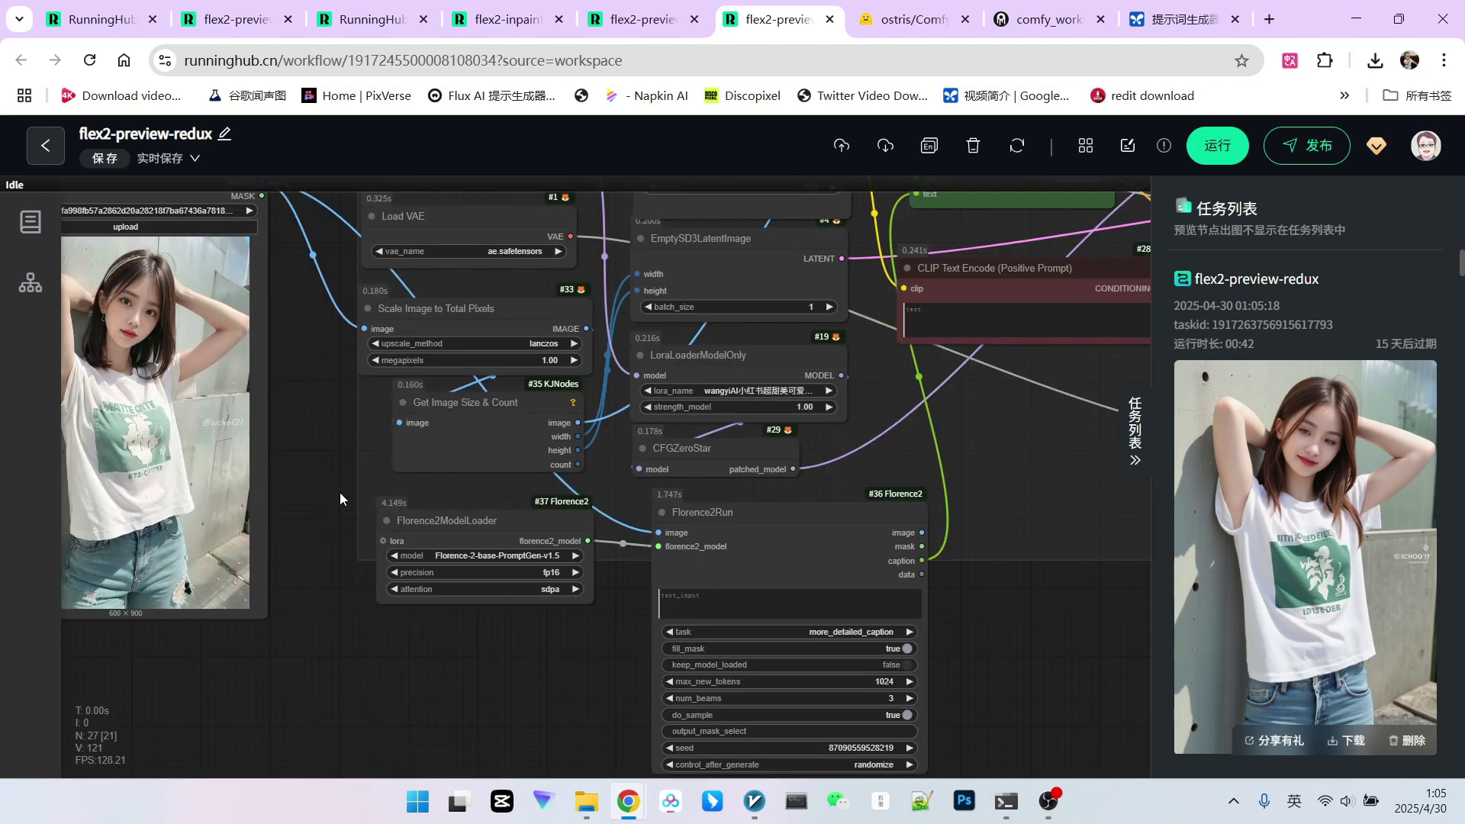
left_click_drag(330, 463, 464, 563)
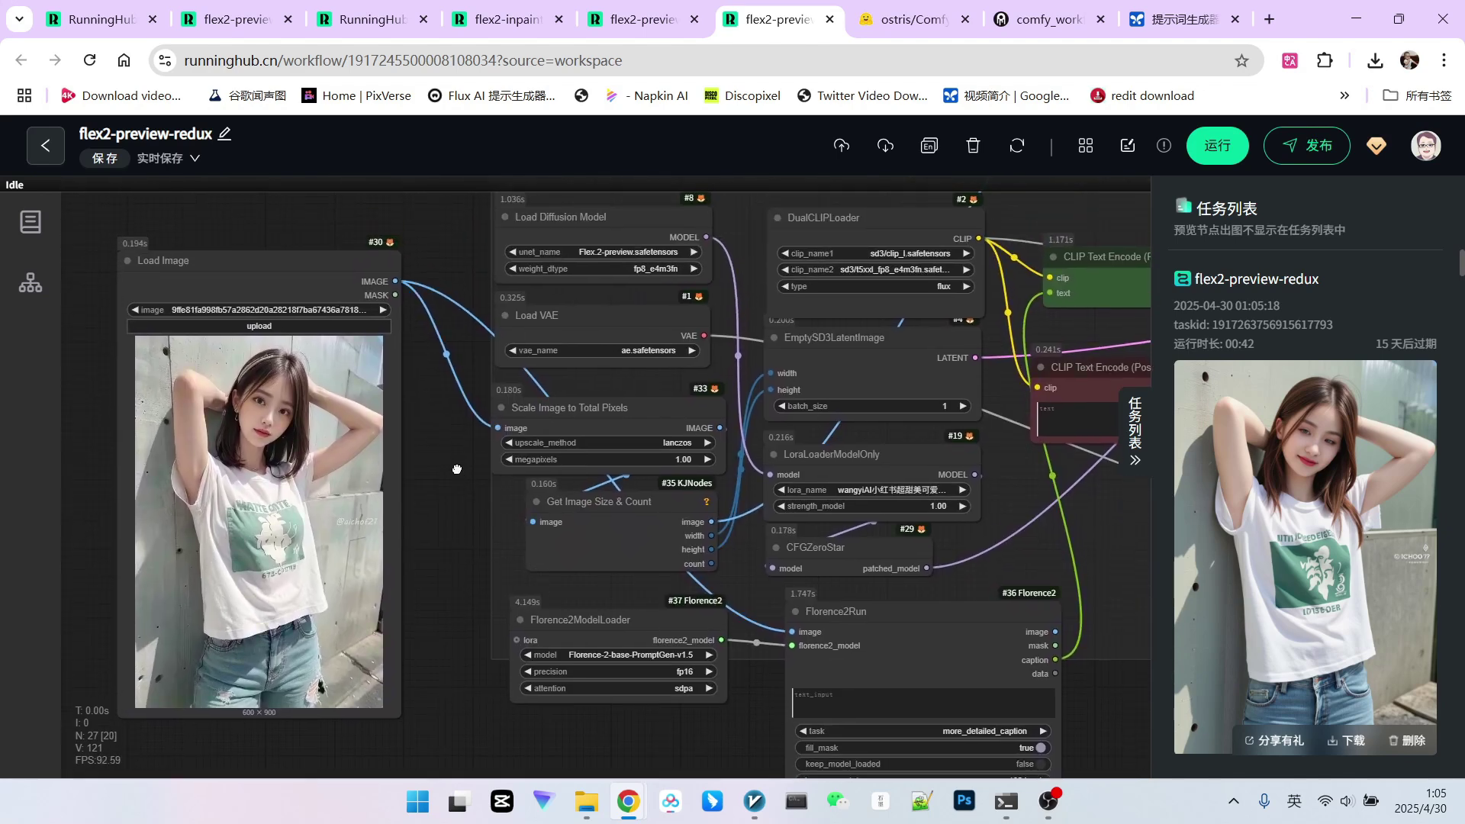
Move the Load Image node lower and shift Scale Image to Total Pixels toward it, exposing the link between them
left_click_drag(331, 278, 287, 462)
left_click_drag(604, 409, 569, 418)
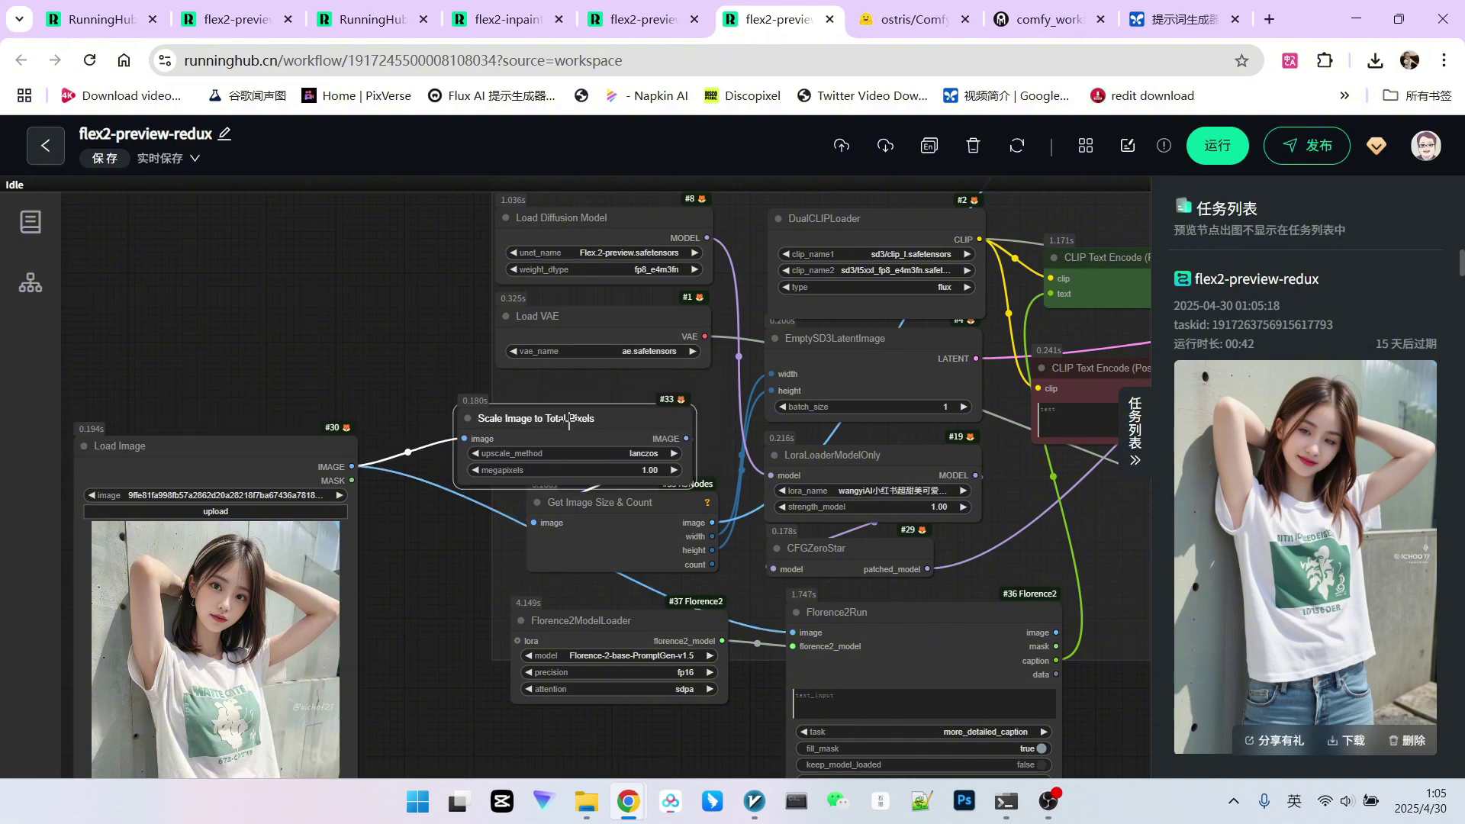
scroll(503, 450, "up", 4)
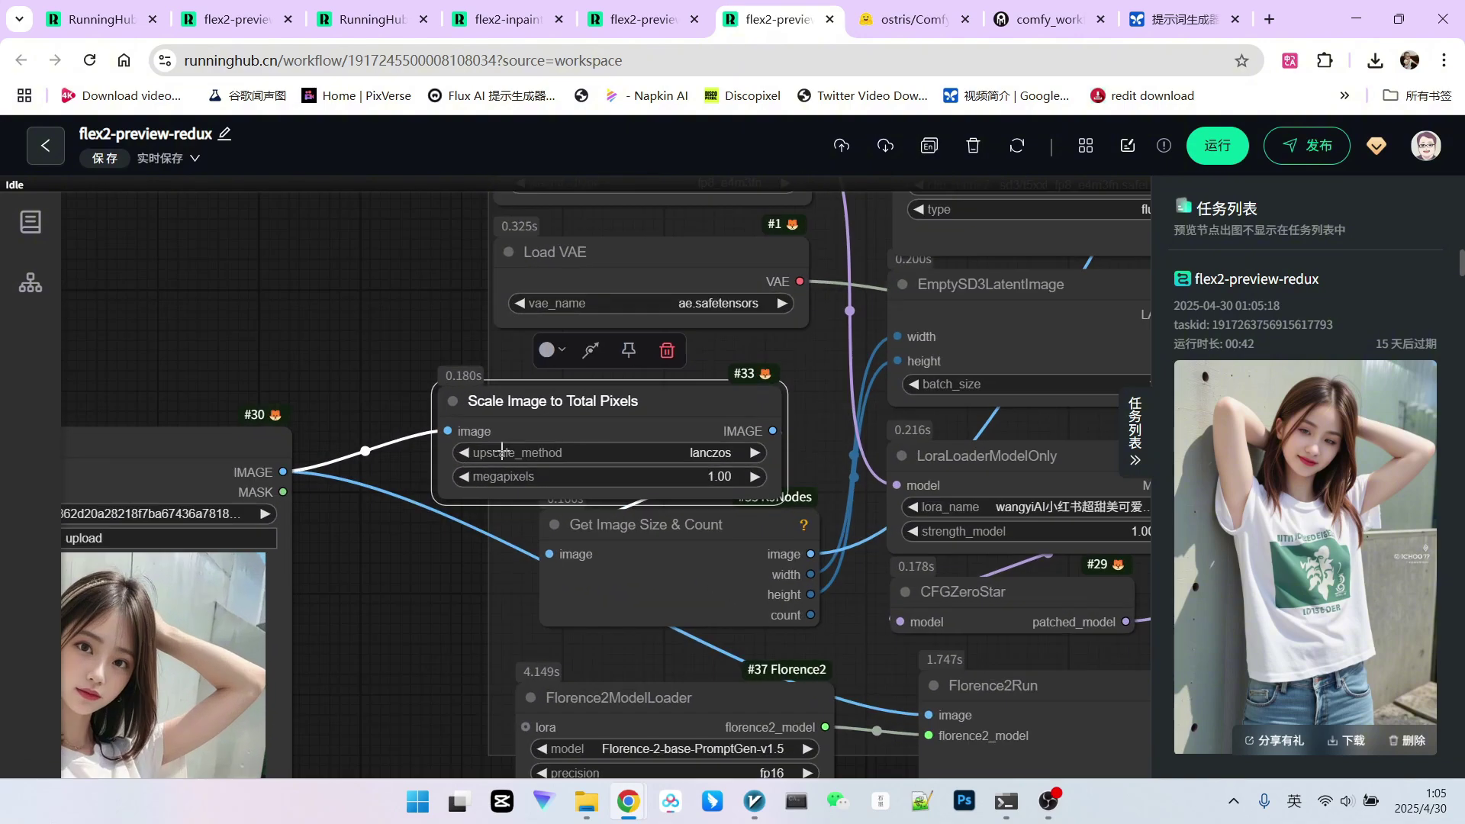
Examine how Scale Image to Total Pixels feeds Get Image Size & Count, and where its width and height outputs lead
left_click(699, 530)
scroll(699, 532, "down", 2)
left_click_drag(497, 665, 500, 513)
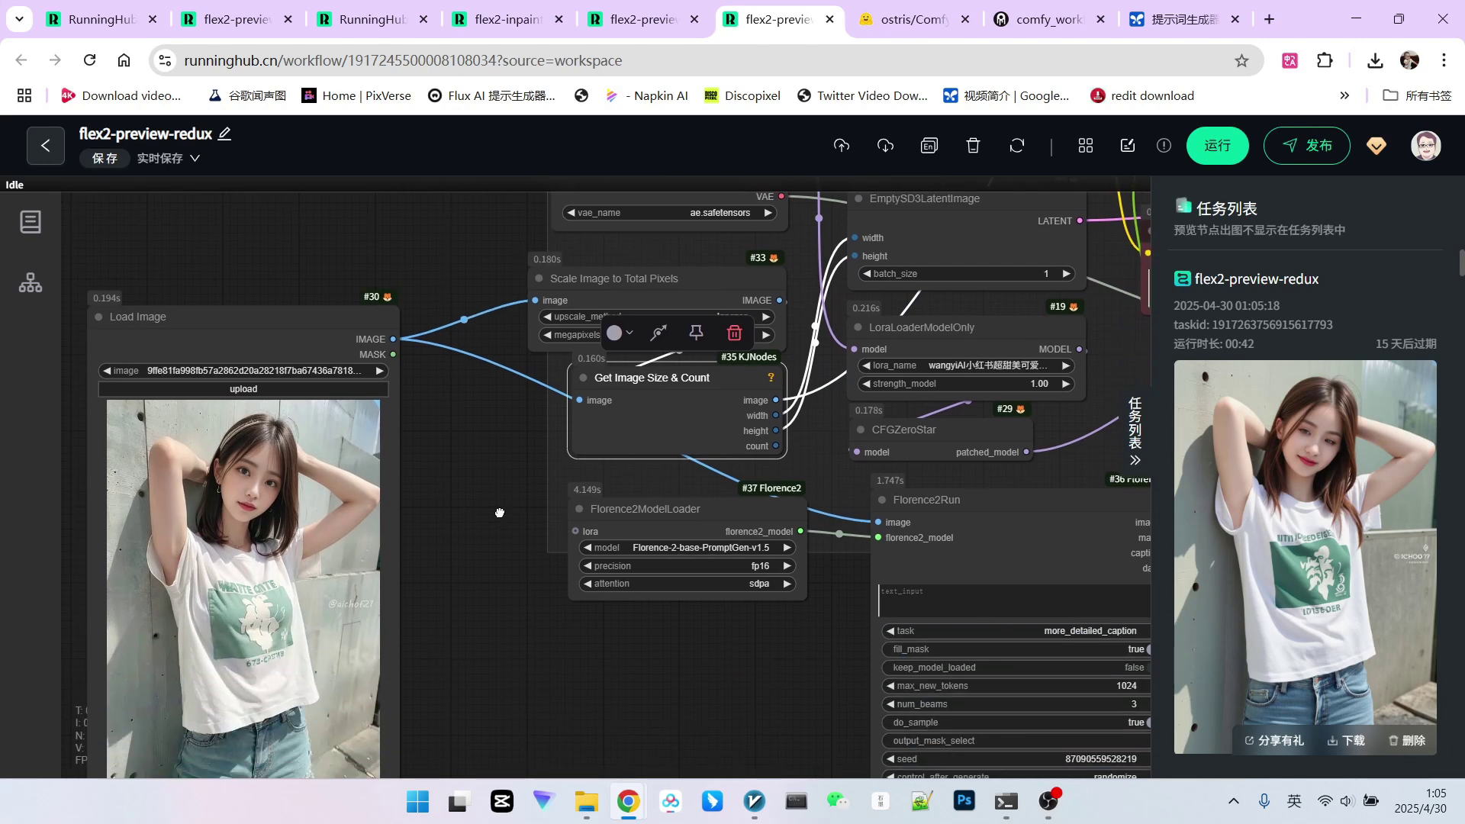
left_click_drag(613, 645, 488, 627)
left_click_drag(615, 389, 609, 403)
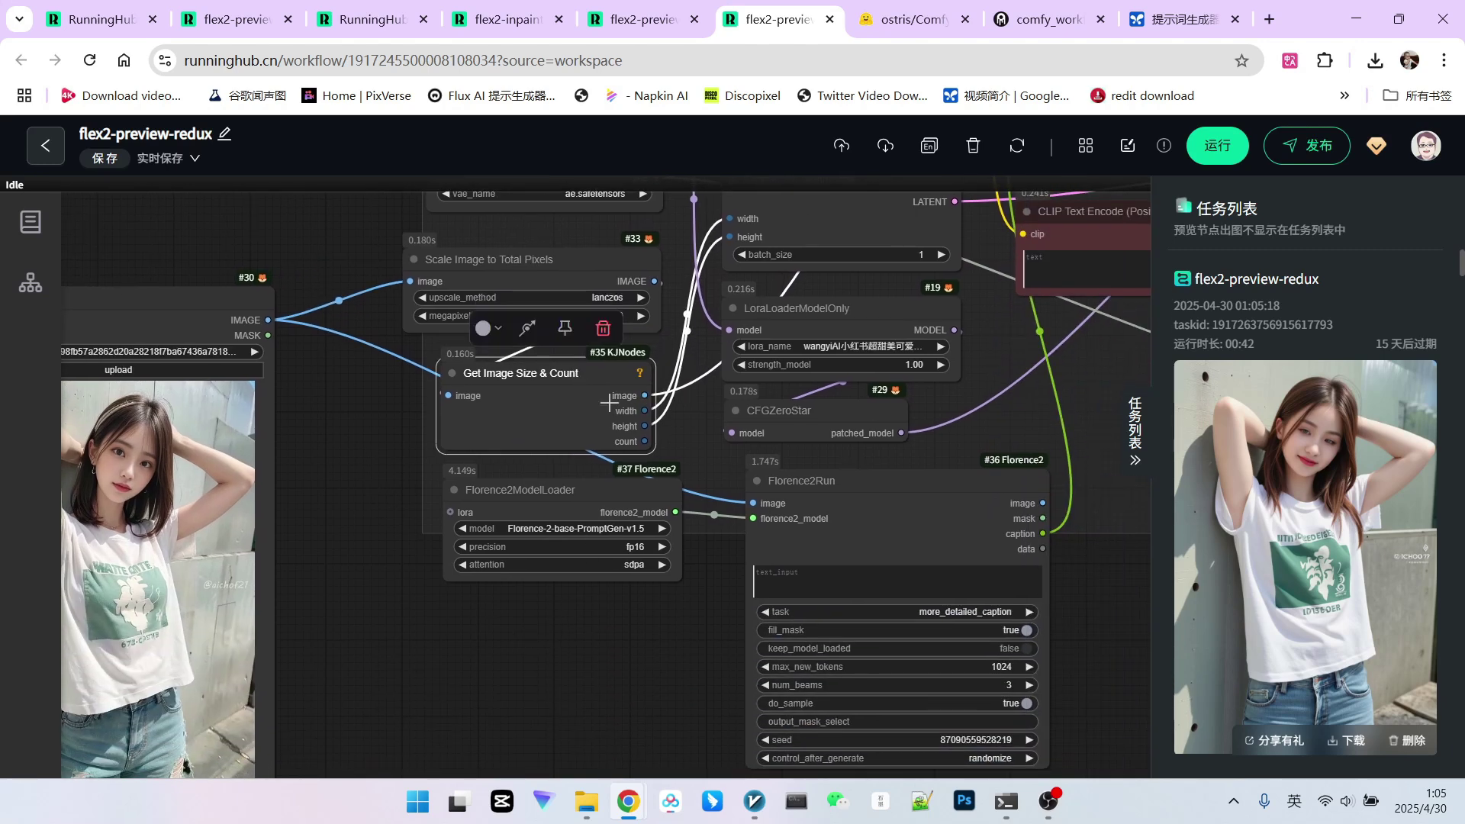
left_click_drag(520, 262, 534, 262)
scroll(641, 381, "up", 5)
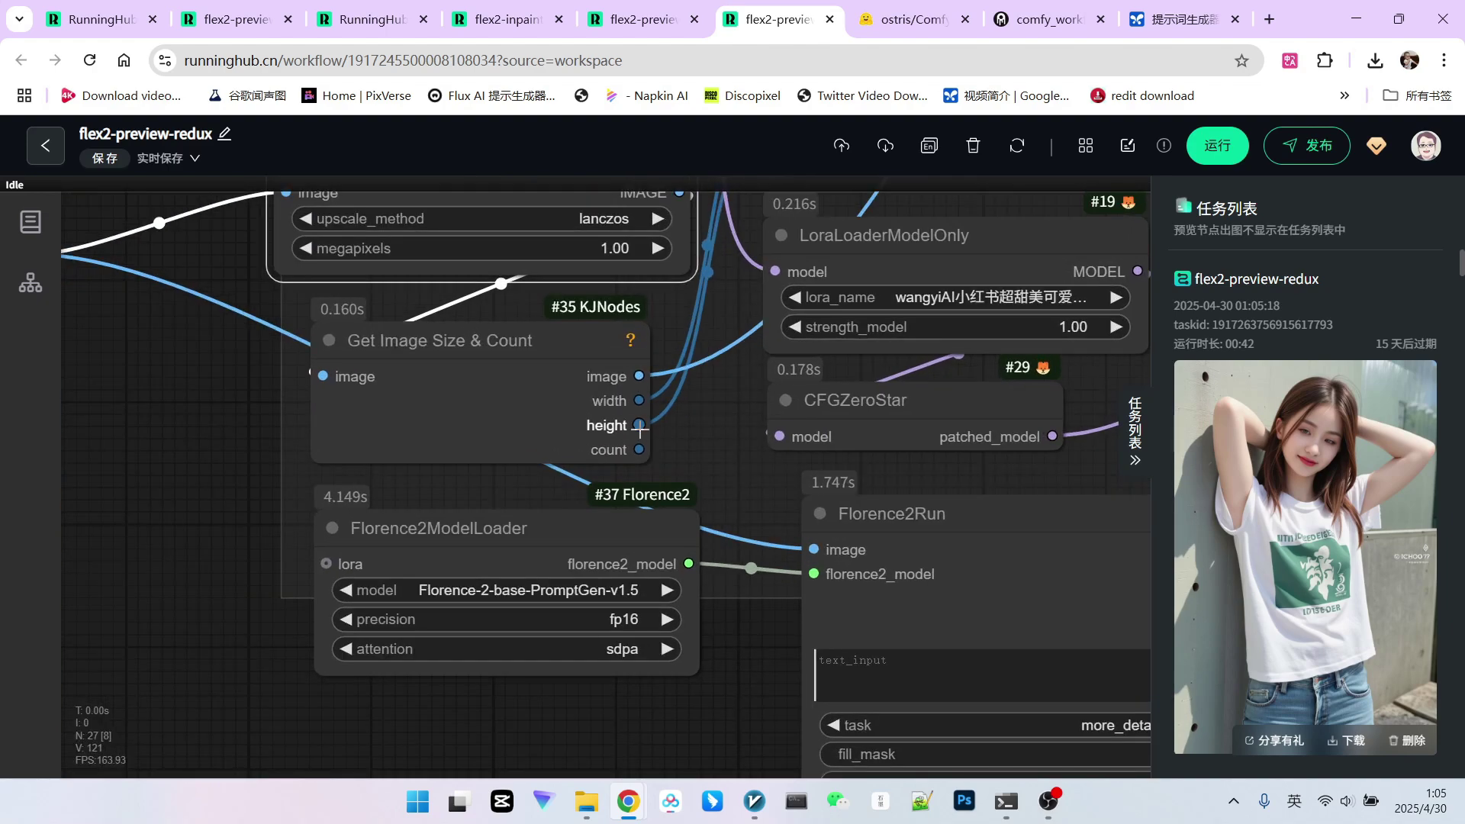
scroll(580, 649, "down", 5)
scroll(542, 505, "up", 2)
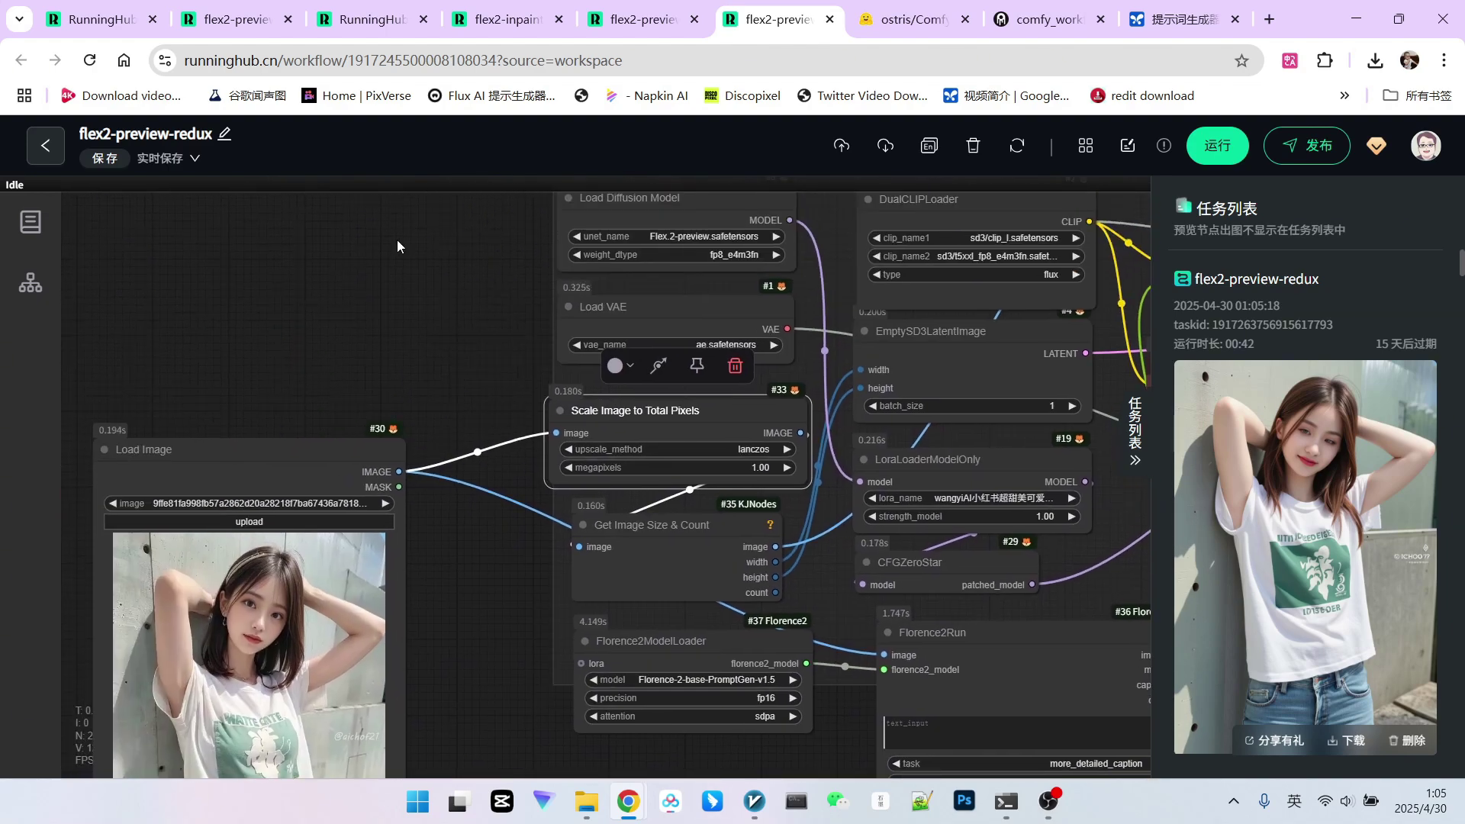
Examine the Florence2ModelLoader and Florence2Run nodes and the caption link to the positive prompt
scroll(417, 305, "down", 2)
scroll(573, 615, "up", 5)
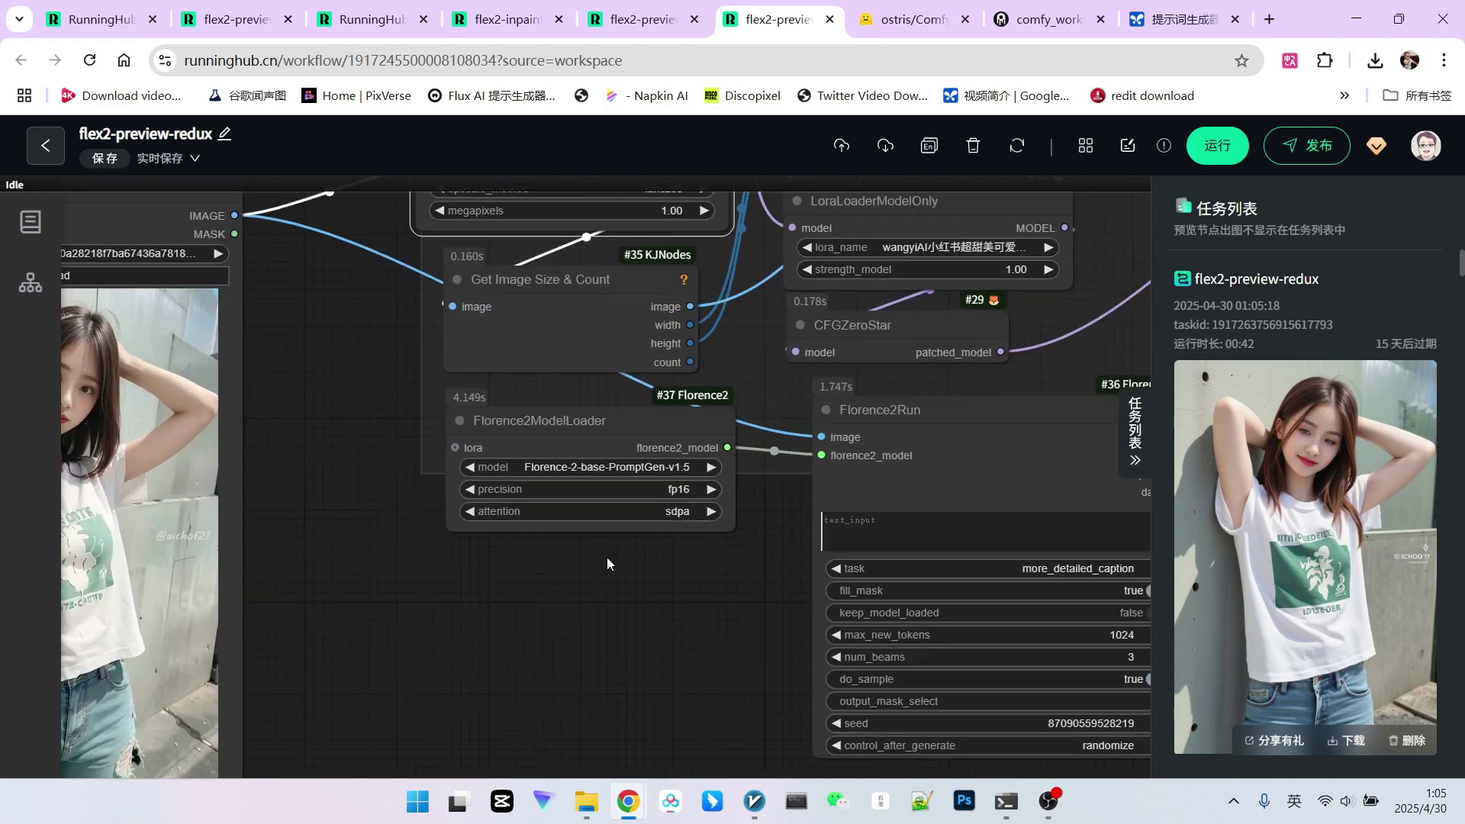
left_click_drag(608, 562, 457, 597)
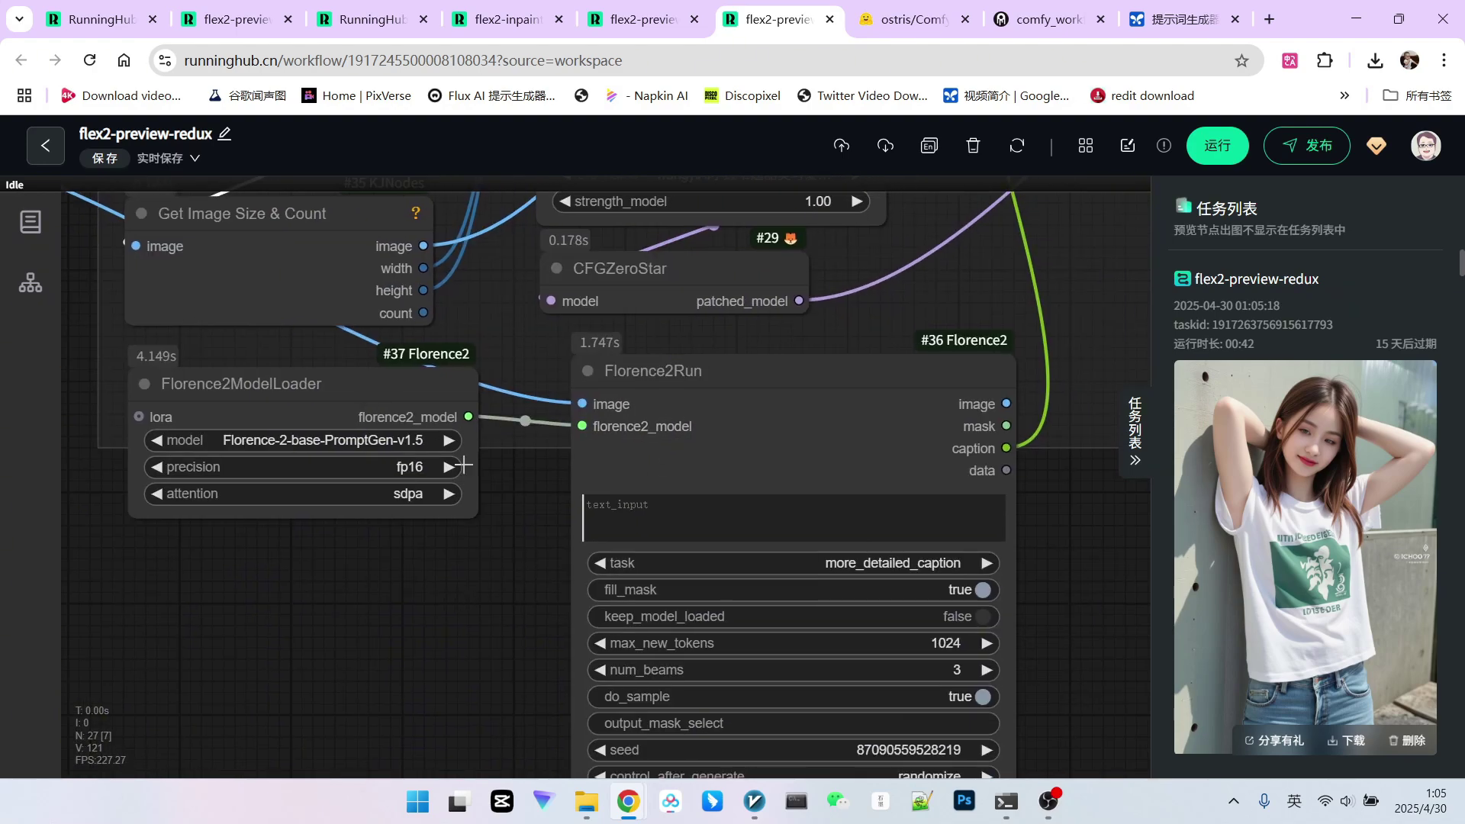
scroll(784, 491, "down", 5)
scroll(957, 528, "down", 5)
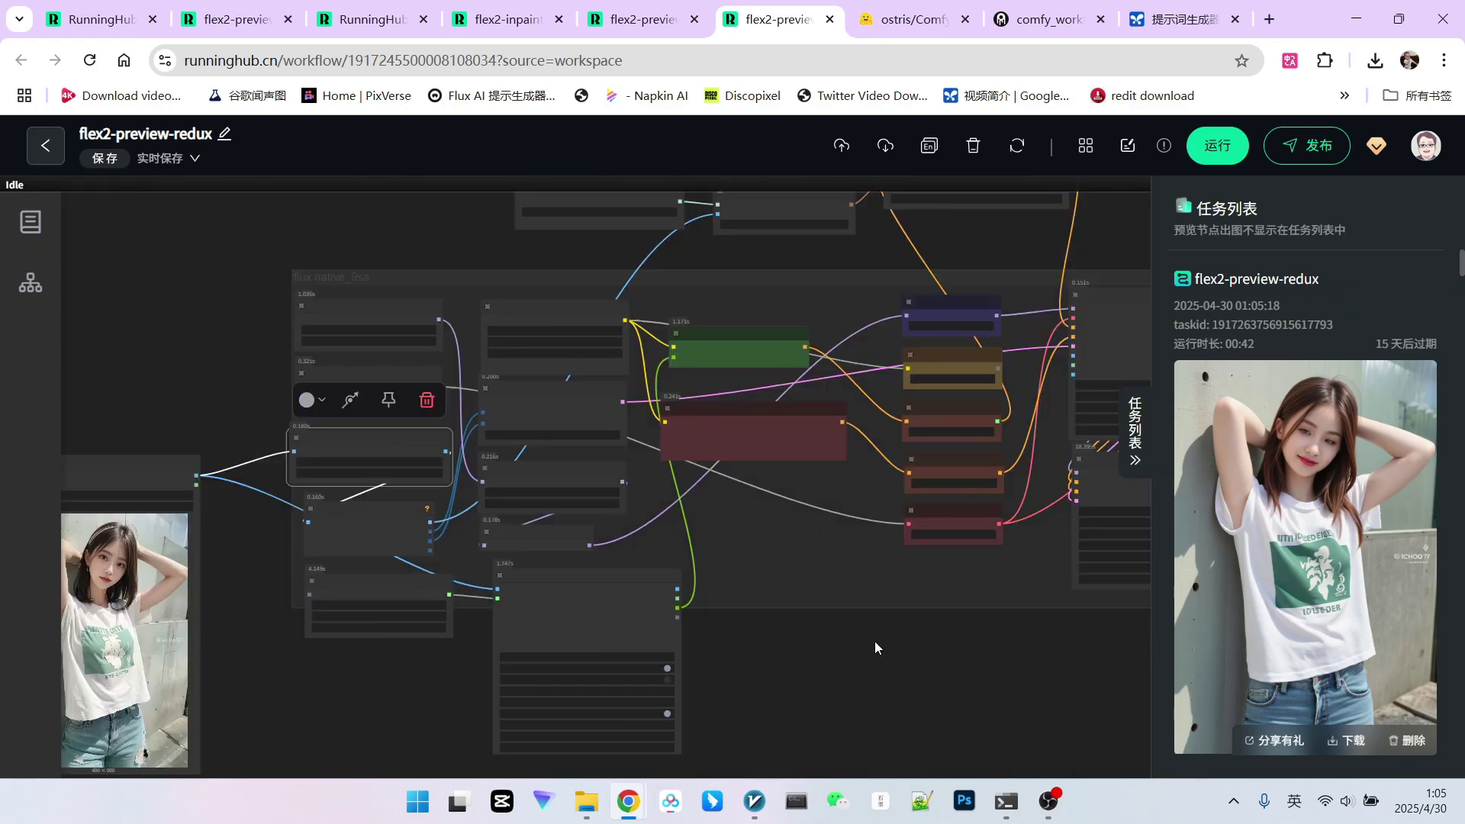
Look over the whole redux workflow from the reference photo to the saved result, with no node left selected
scroll(875, 641, "up", 3)
left_click_drag(648, 658, 808, 629)
scroll(809, 629, "down", 3)
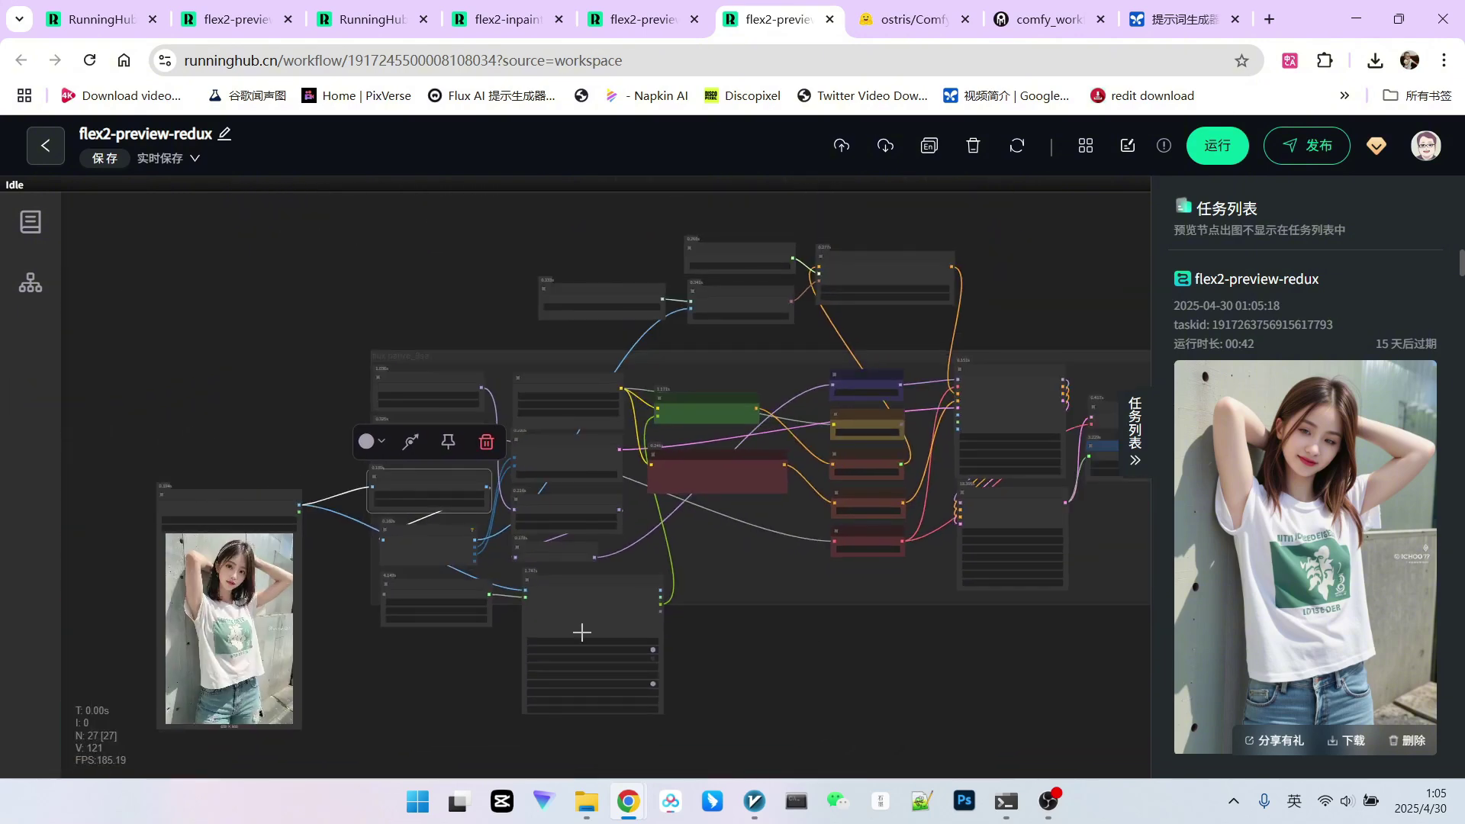
left_click_drag(1137, 731, 896, 696)
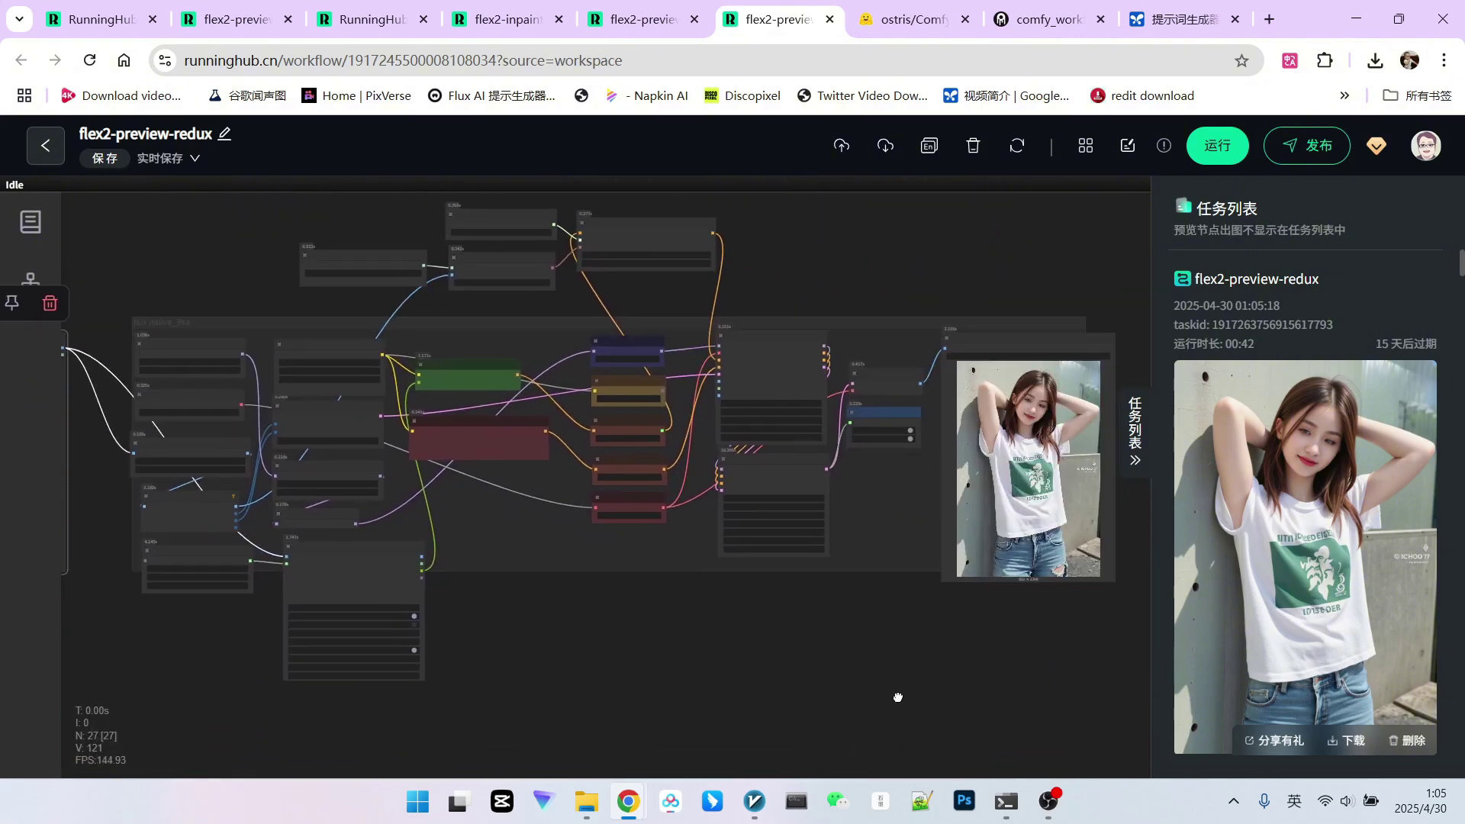
scroll(1131, 490, "down", 2)
left_click(761, 595)
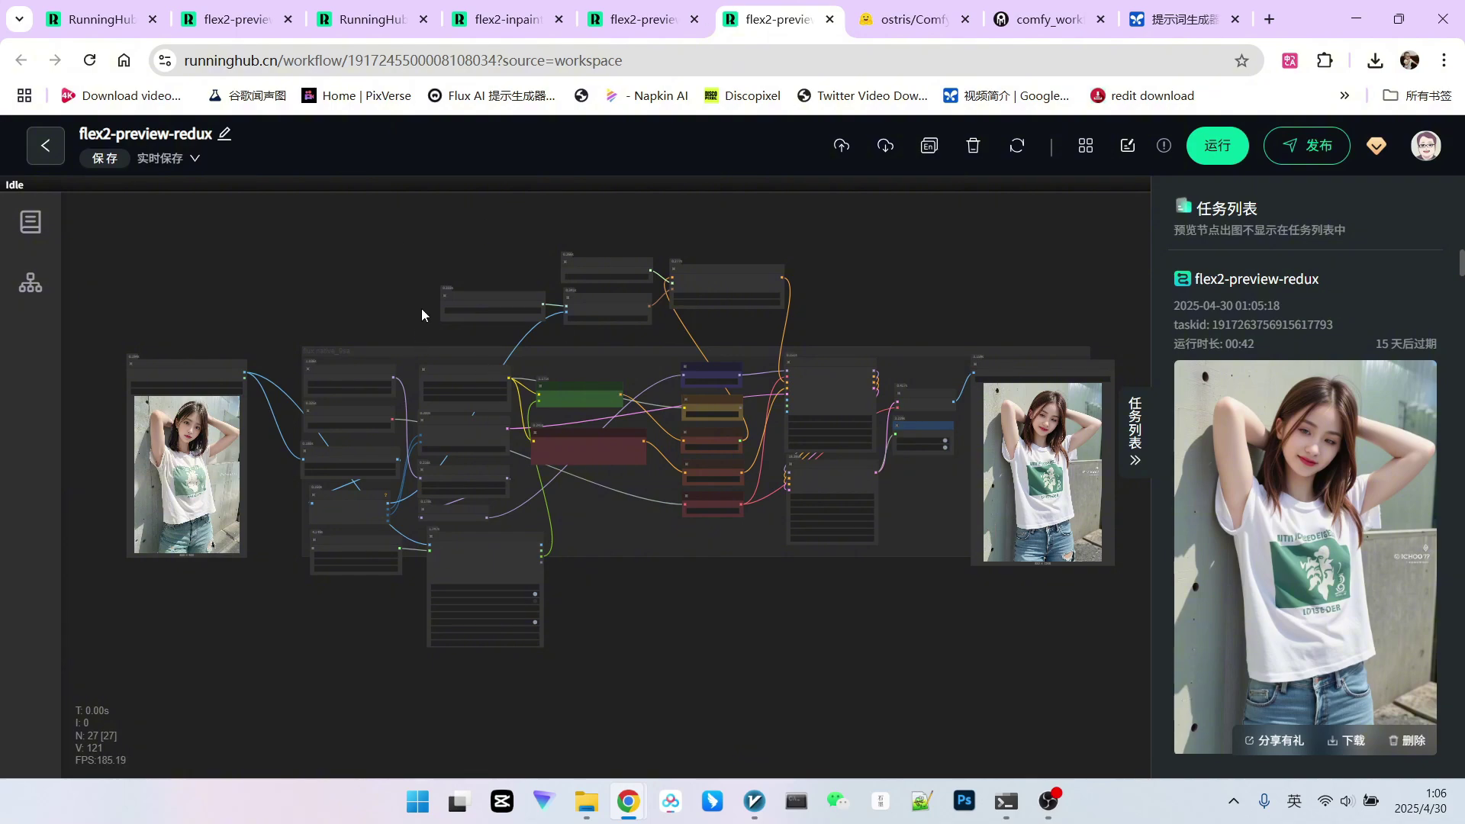
Switch to the flex2-preview-redux-controlnet workflow and look over its Redux style nodes and added depth control branch
key("ctrl+Page_Up")
scroll(312, 388, "up", 6)
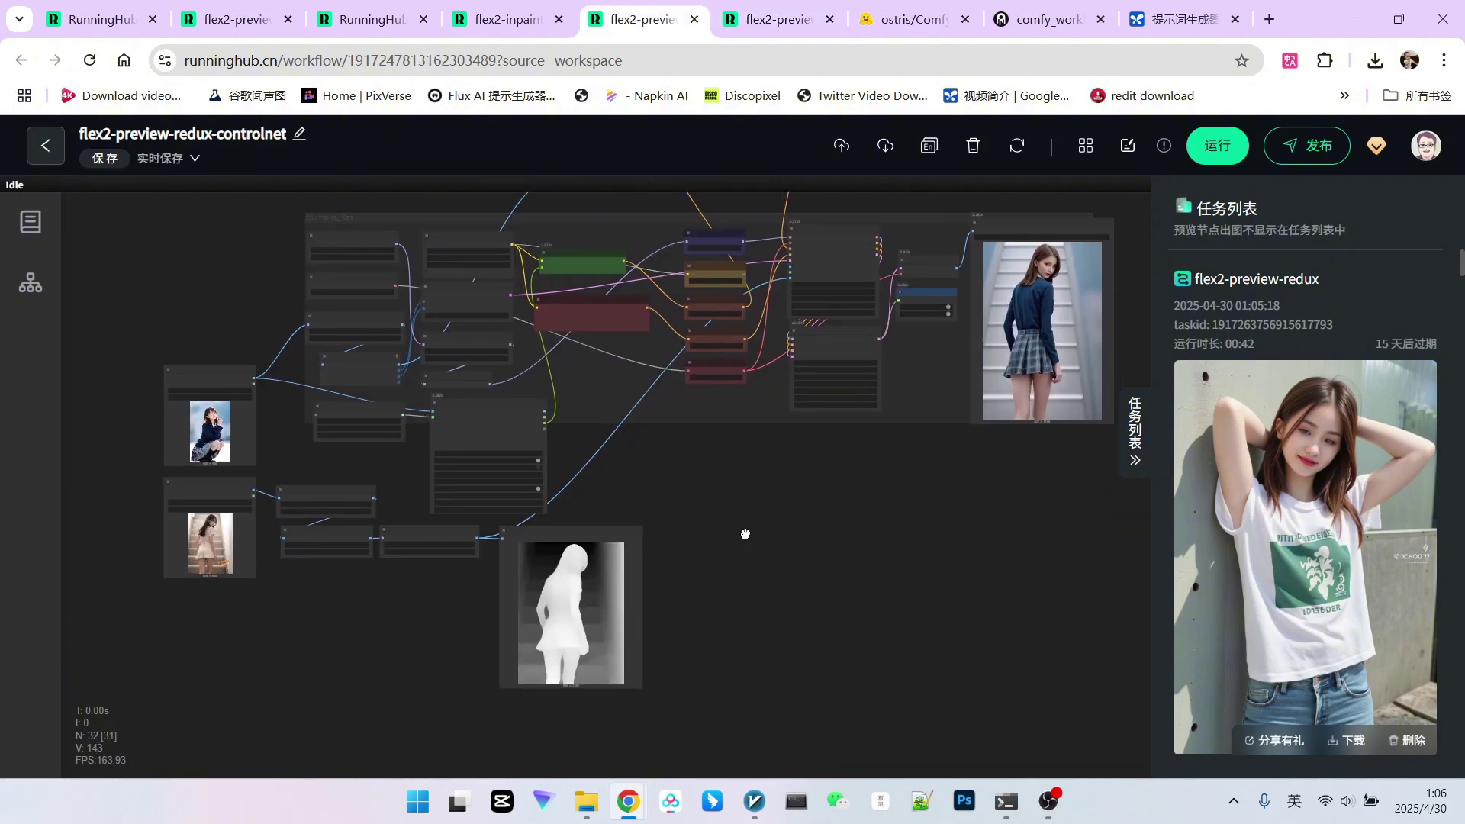
scroll(311, 387, "down", 8)
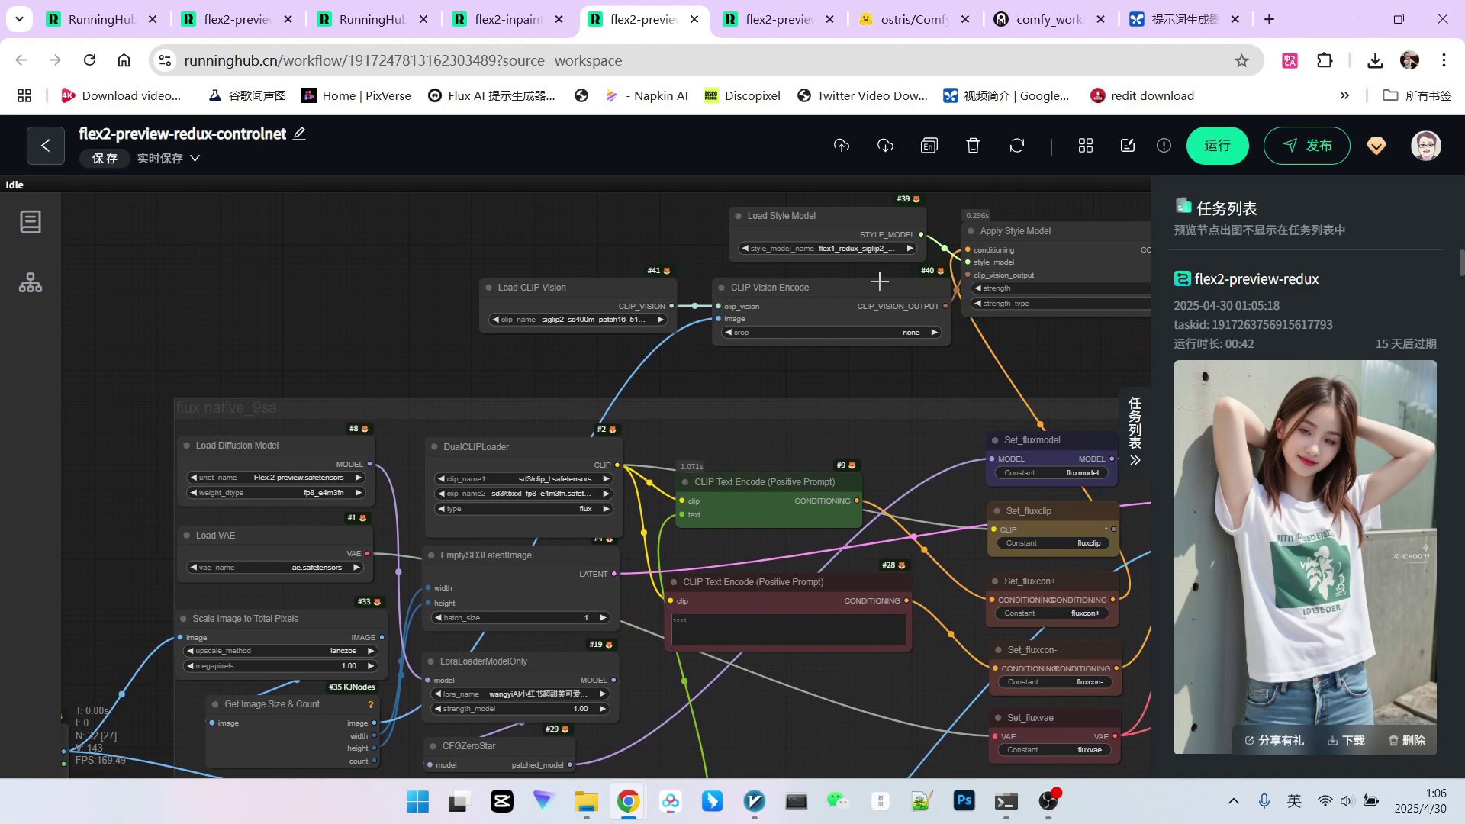
scroll(447, 389, "down", 5)
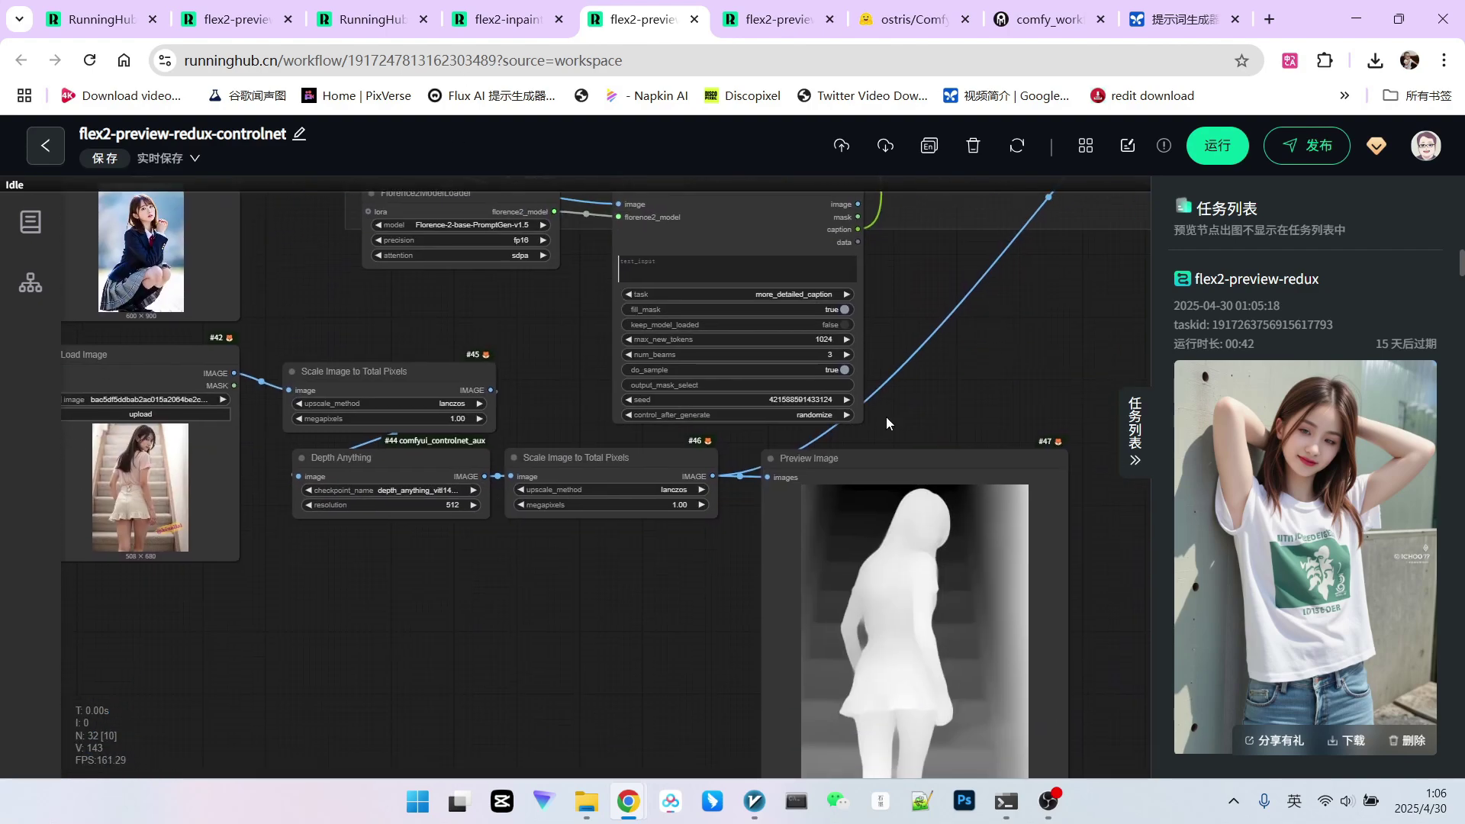
Examine the depth control branch: the second Load Image, both Scale Image to Total Pixels nodes, Depth Anything and the depth preview
scroll(450, 465, "up", 3)
scroll(472, 405, "up", 4)
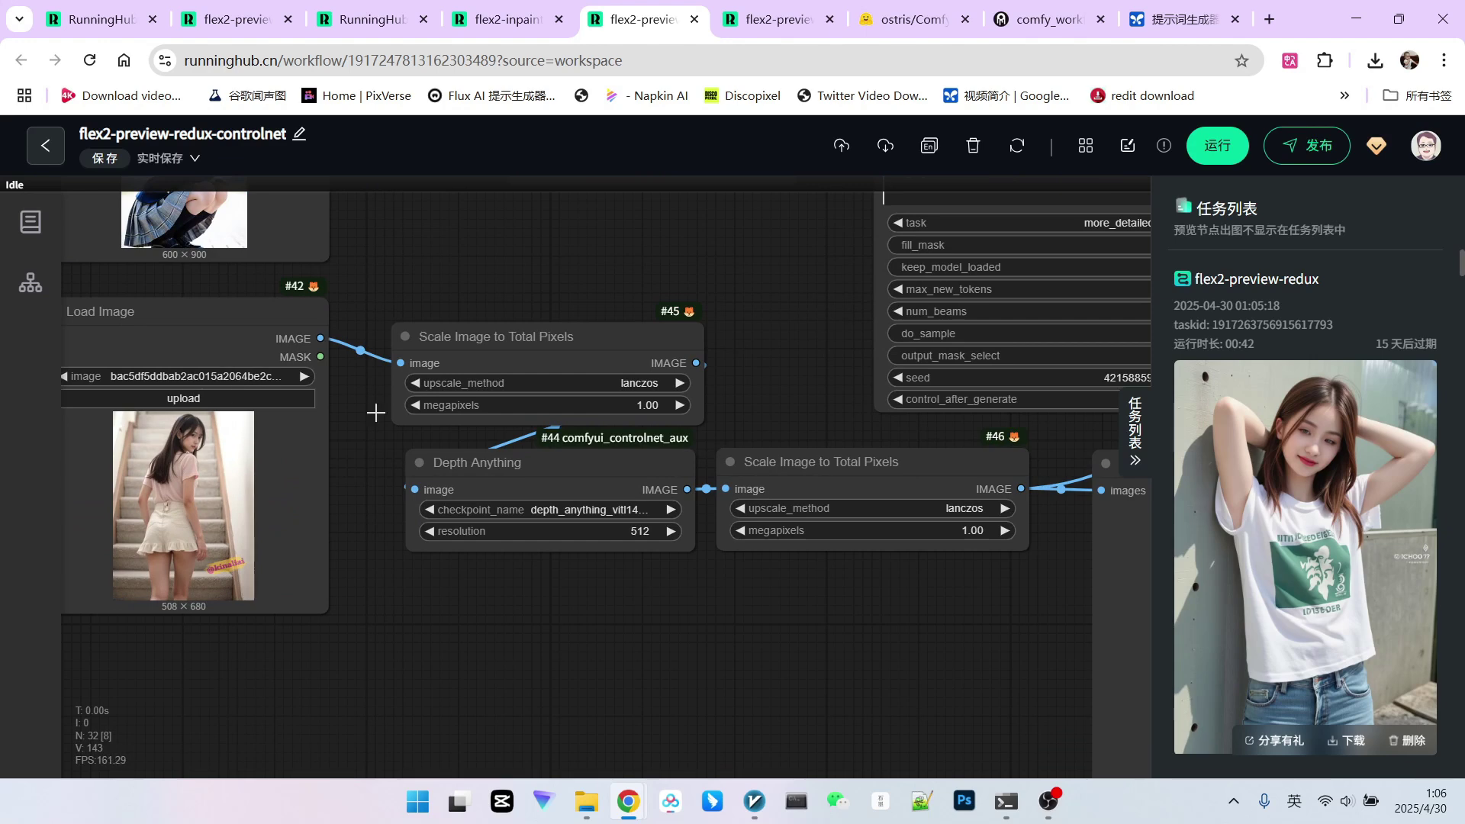
left_click_drag(376, 413, 405, 573)
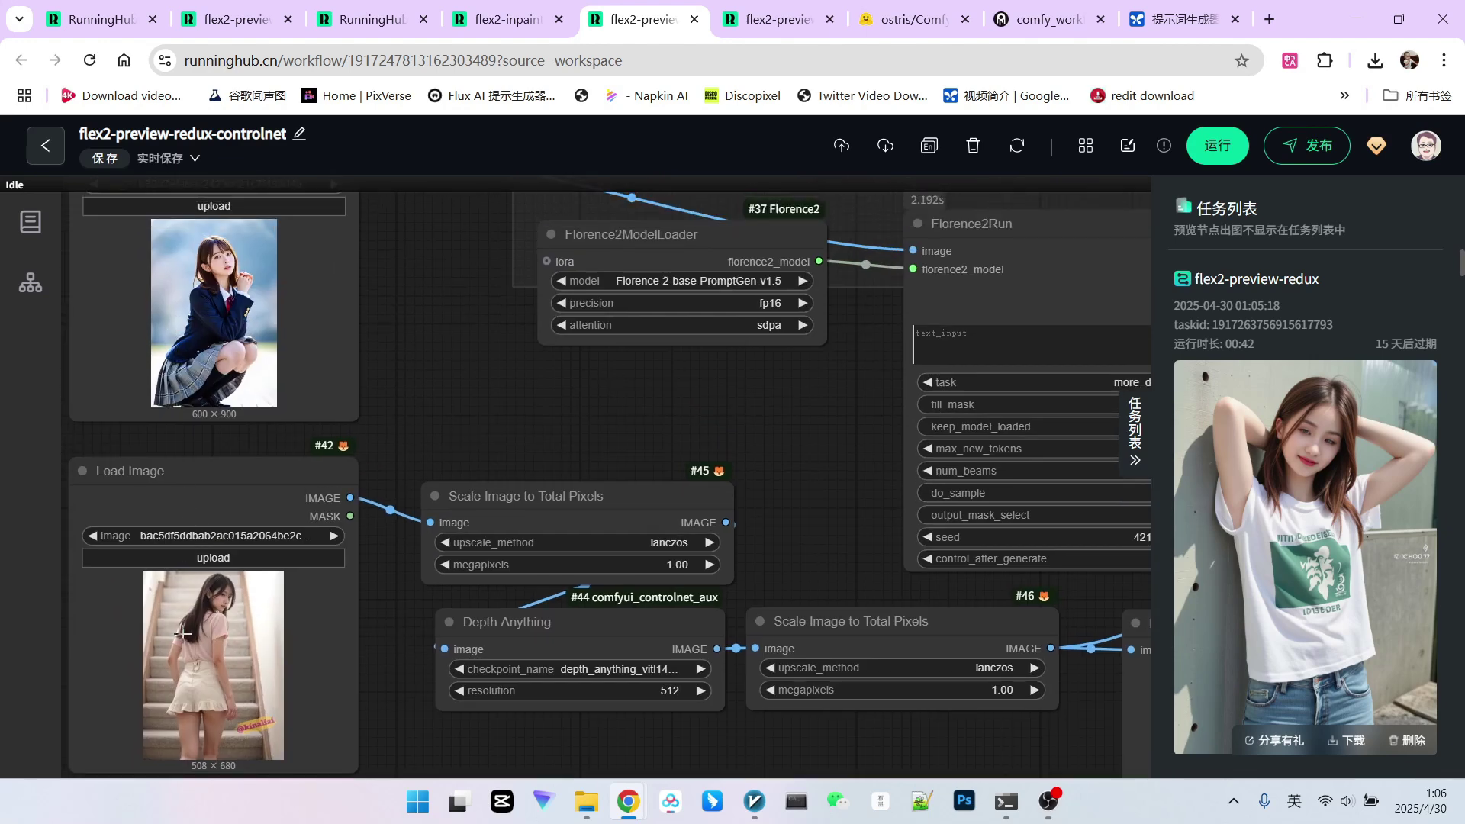
left_click_drag(374, 645, 376, 592)
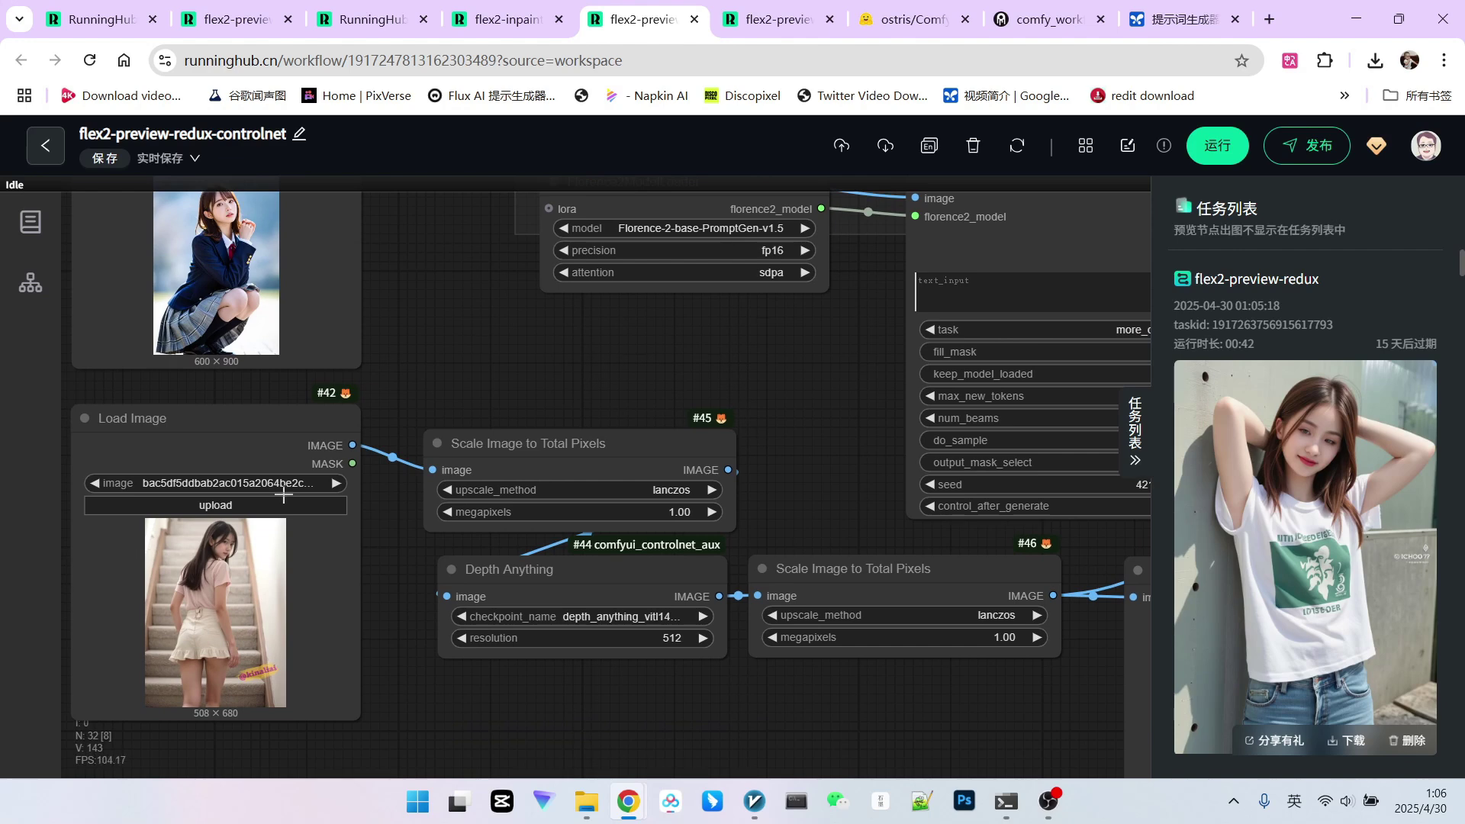
scroll(283, 495, "down", 5)
scroll(470, 527, "up", 4)
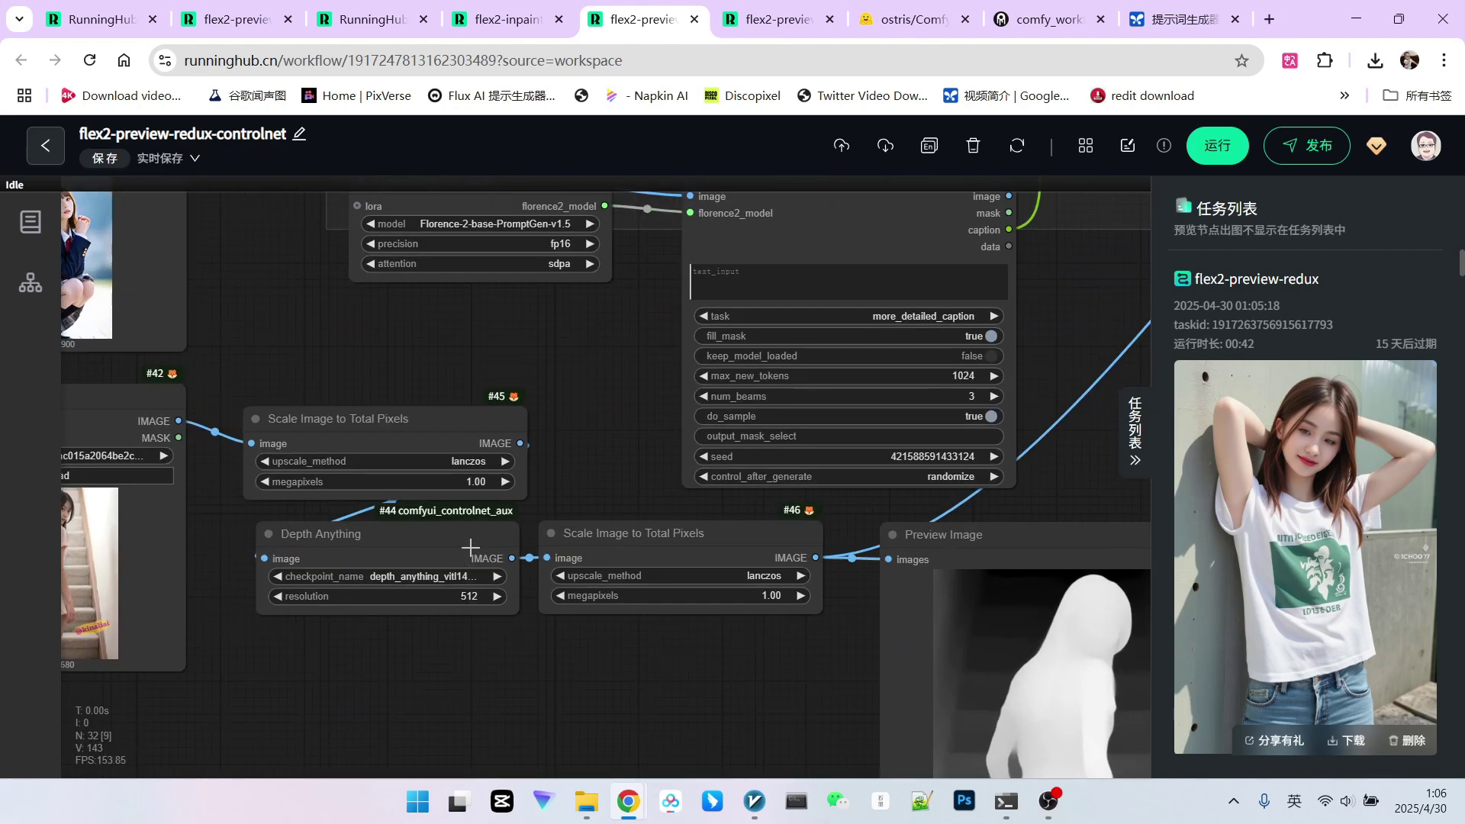
left_click_drag(656, 623, 412, 441)
scroll(782, 466, "down", 1)
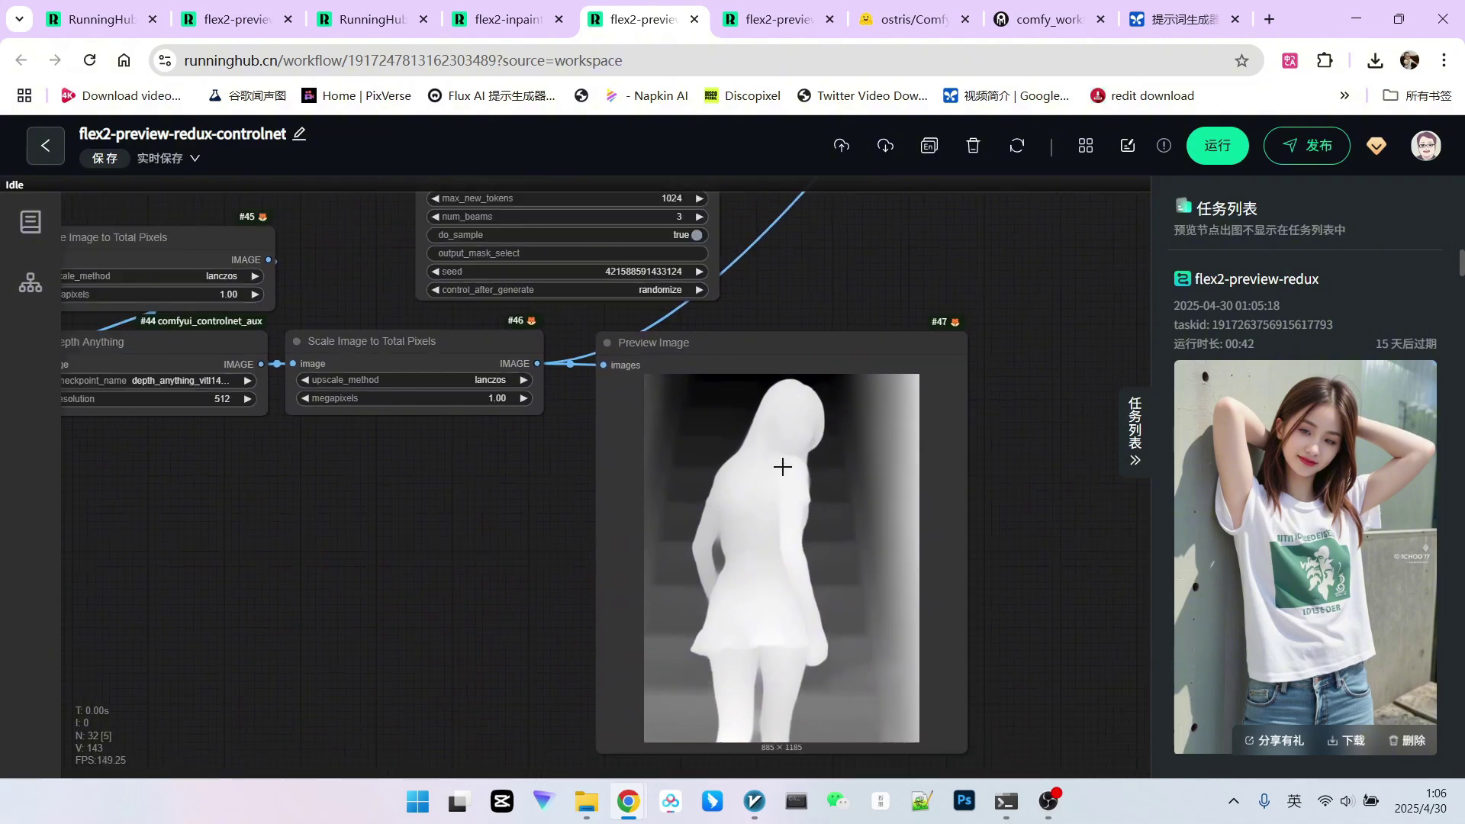
Examine the control_image connection of Flex 2 Conditioner and its control strength, start and end percent settings
scroll(782, 466, "down", 2)
left_click_drag(924, 292, 564, 685)
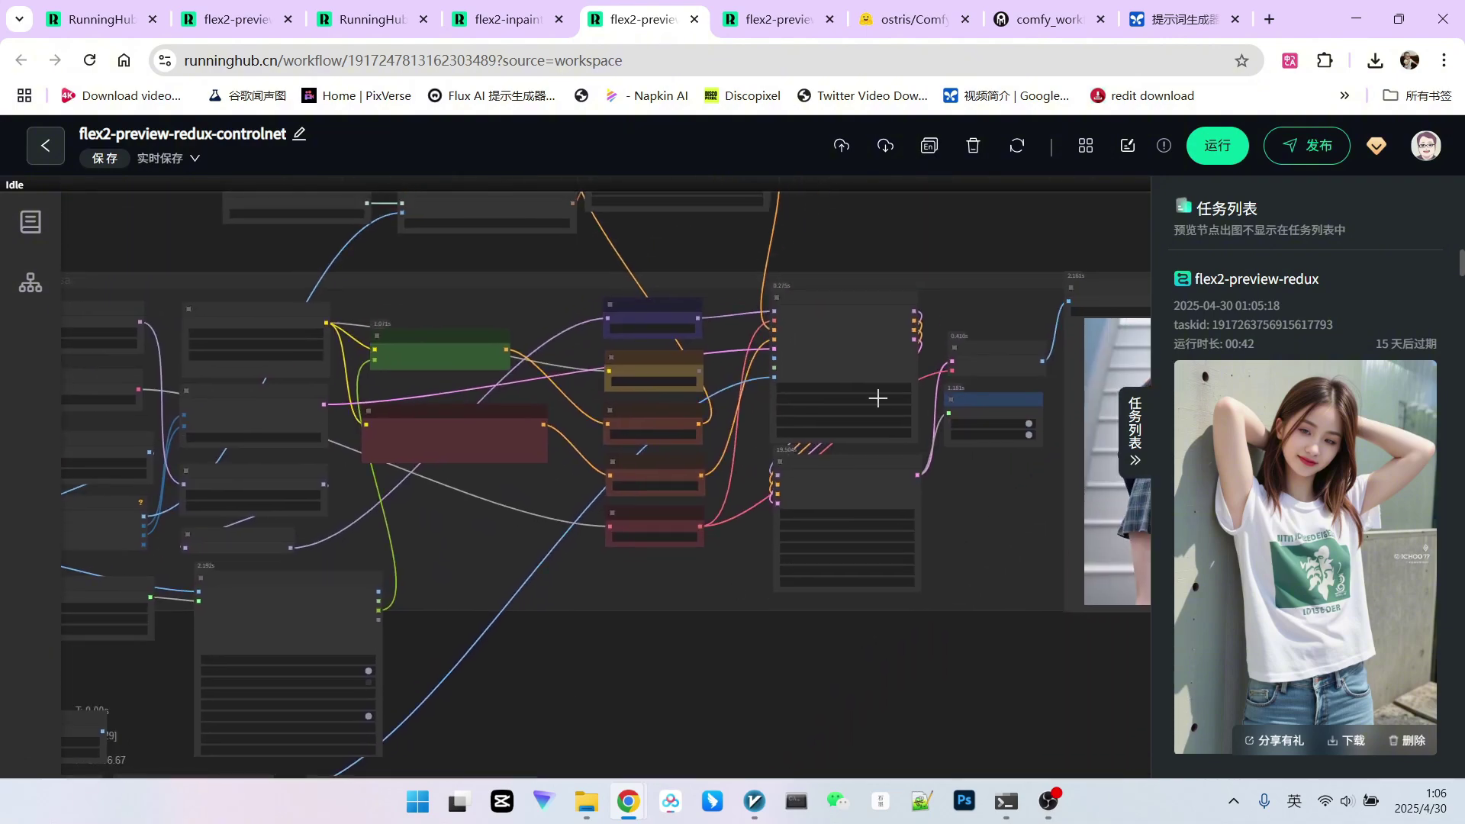
scroll(878, 399, "up", 4)
scroll(793, 419, "up", 3)
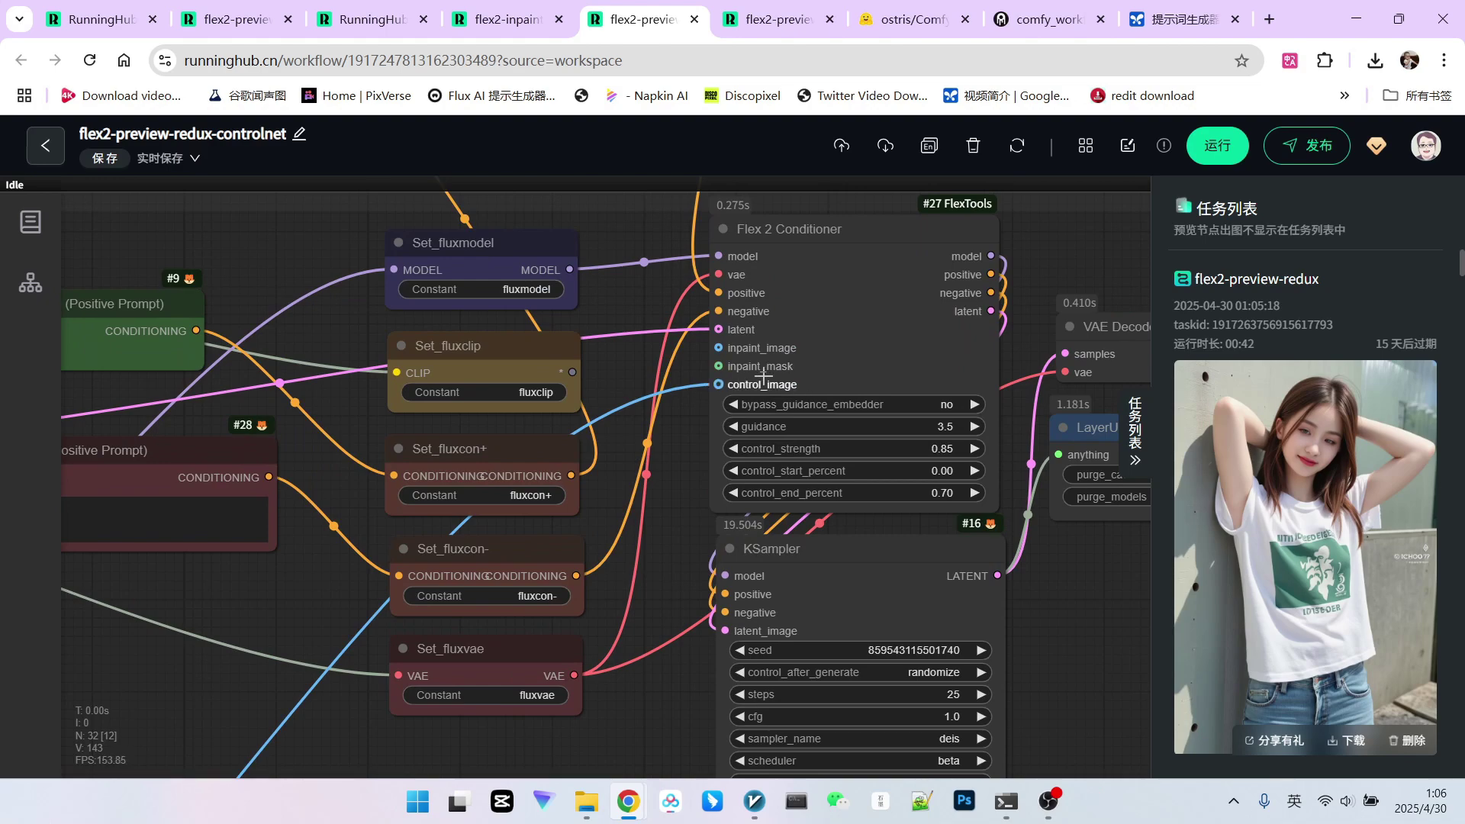
scroll(967, 451, "up", 3)
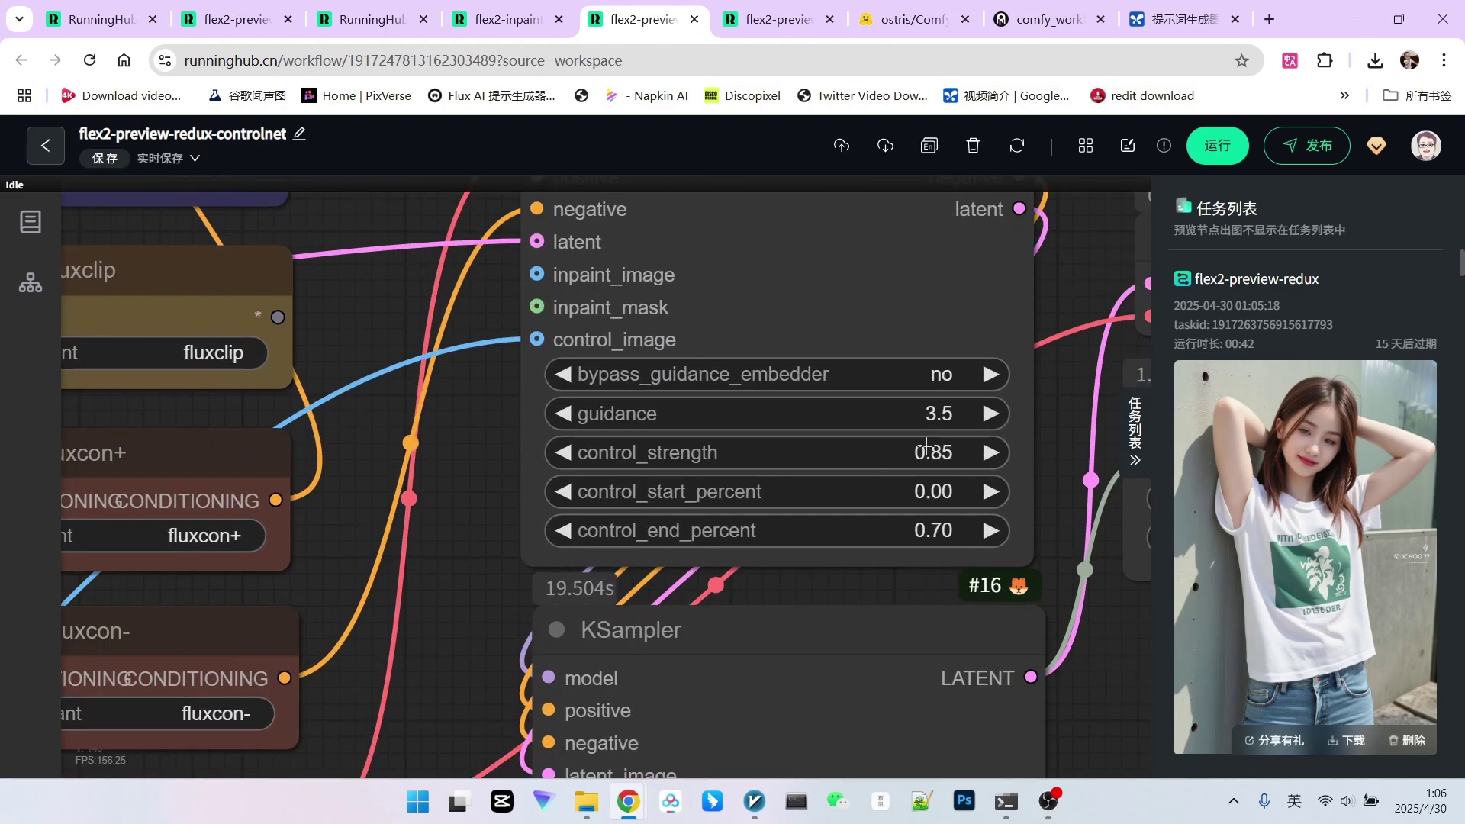
scroll(878, 446, "down", 10)
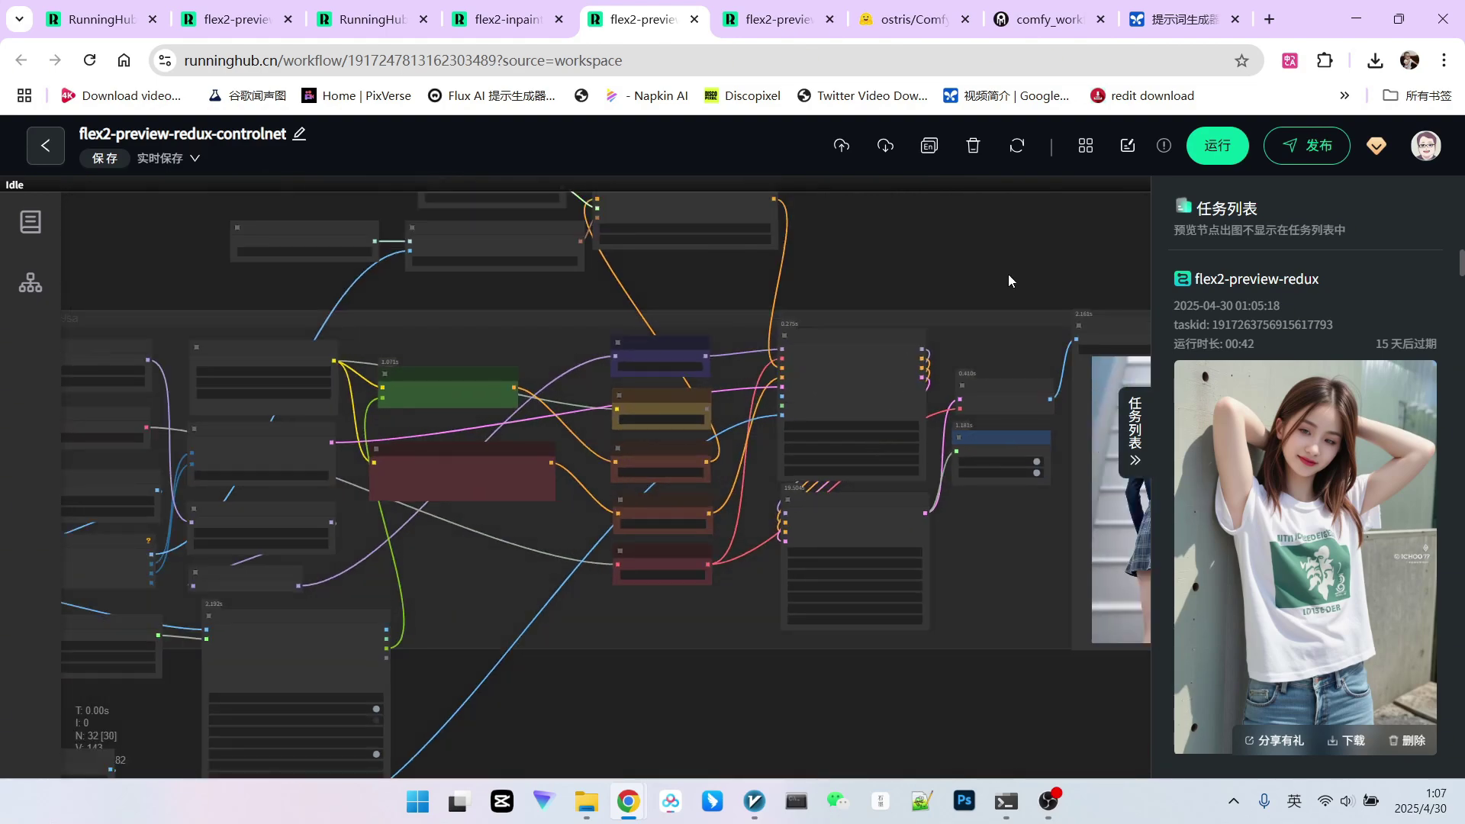
Examine the controlnet workflow's generated picture in the Save Image node
scroll(1009, 274, "up", 3)
left_click_drag(1008, 273, 740, 241)
scroll(937, 378, "up", 2)
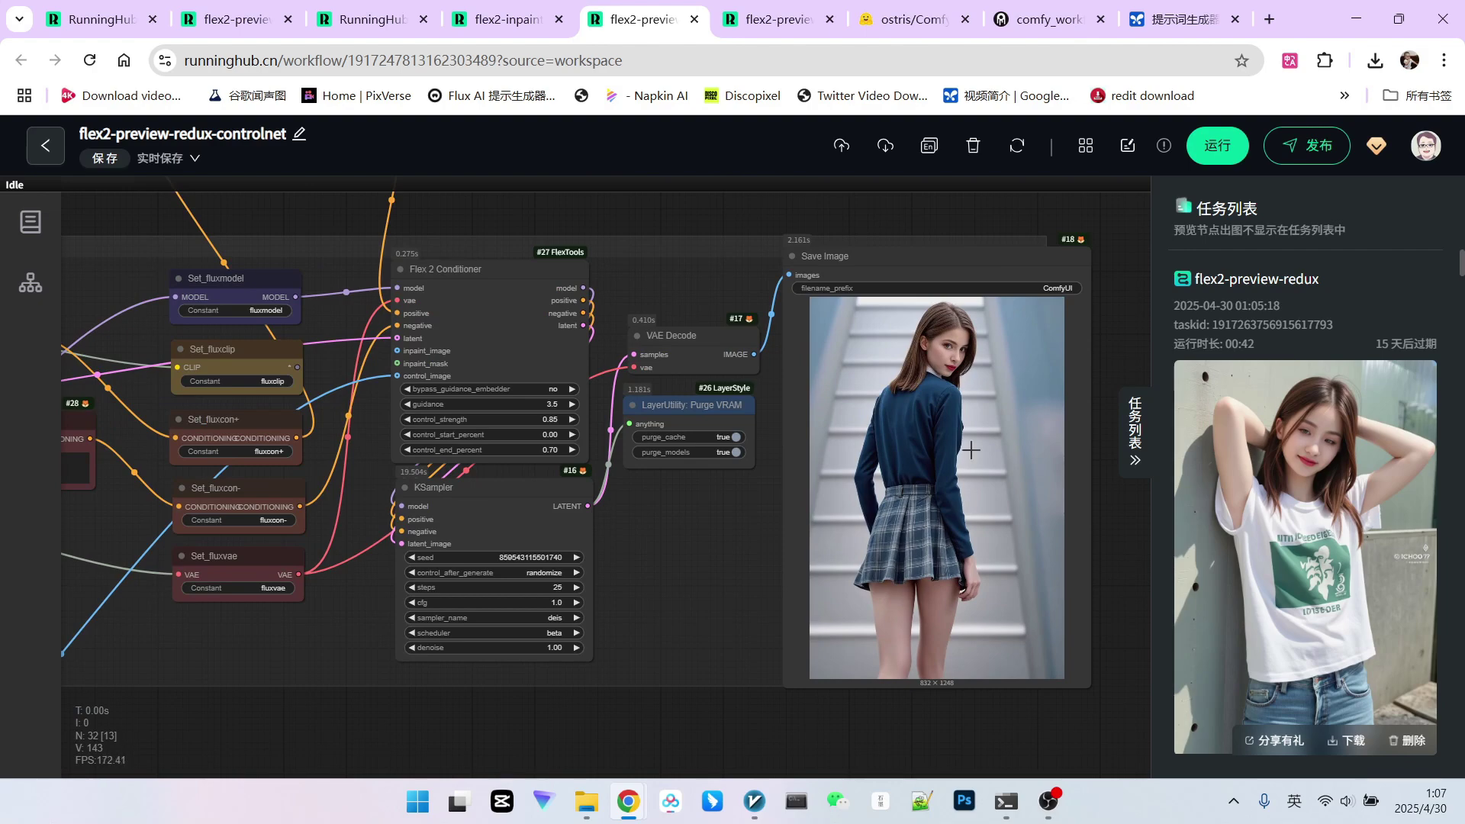
scroll(971, 451, "down", 6)
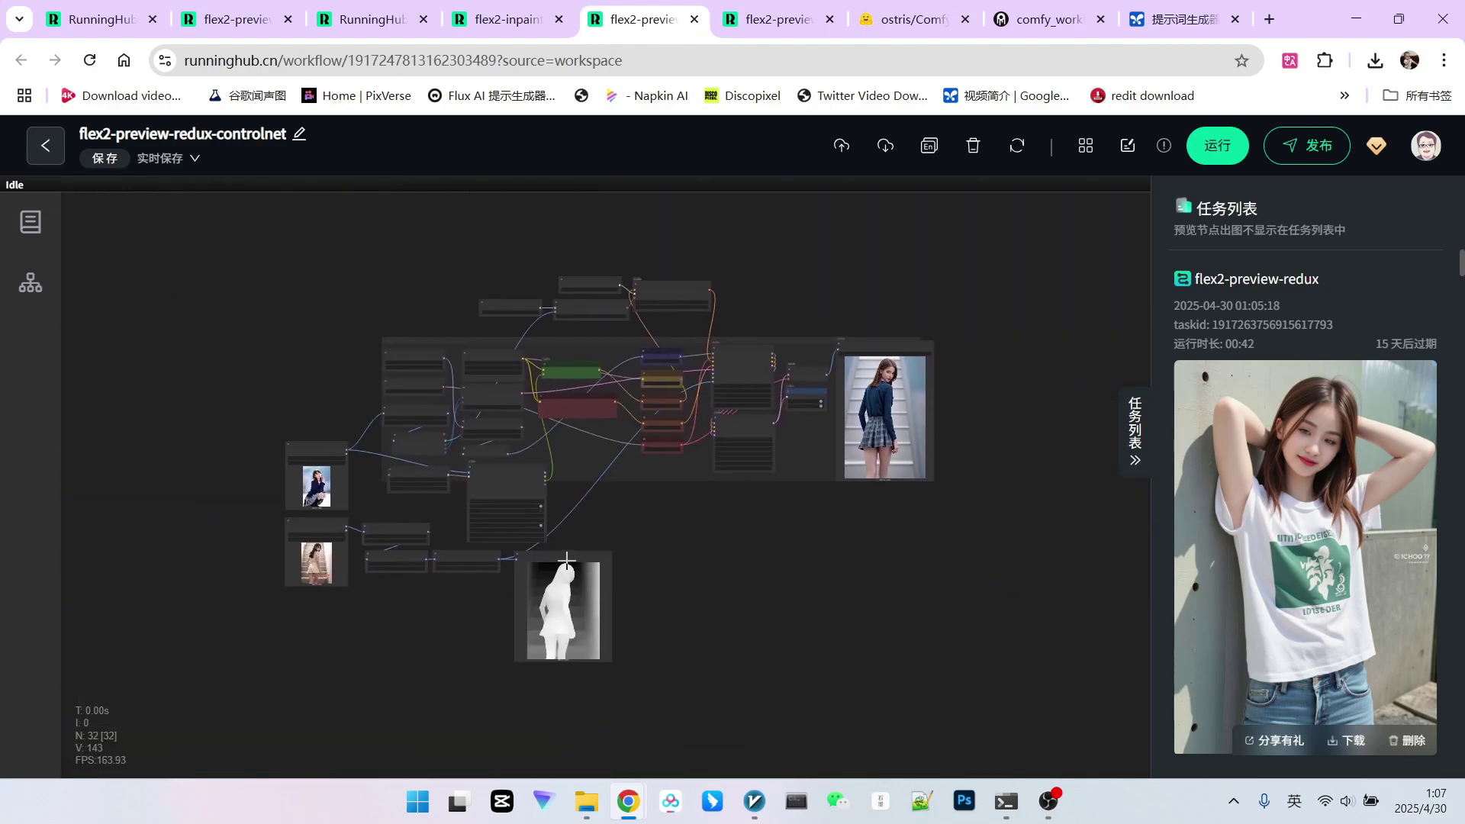
Move both Load Image nodes next to Save Image and enlarge them to compare the style reference, pose reference and result
scroll(572, 562, "up", 1)
left_click_drag(277, 425, 830, 320)
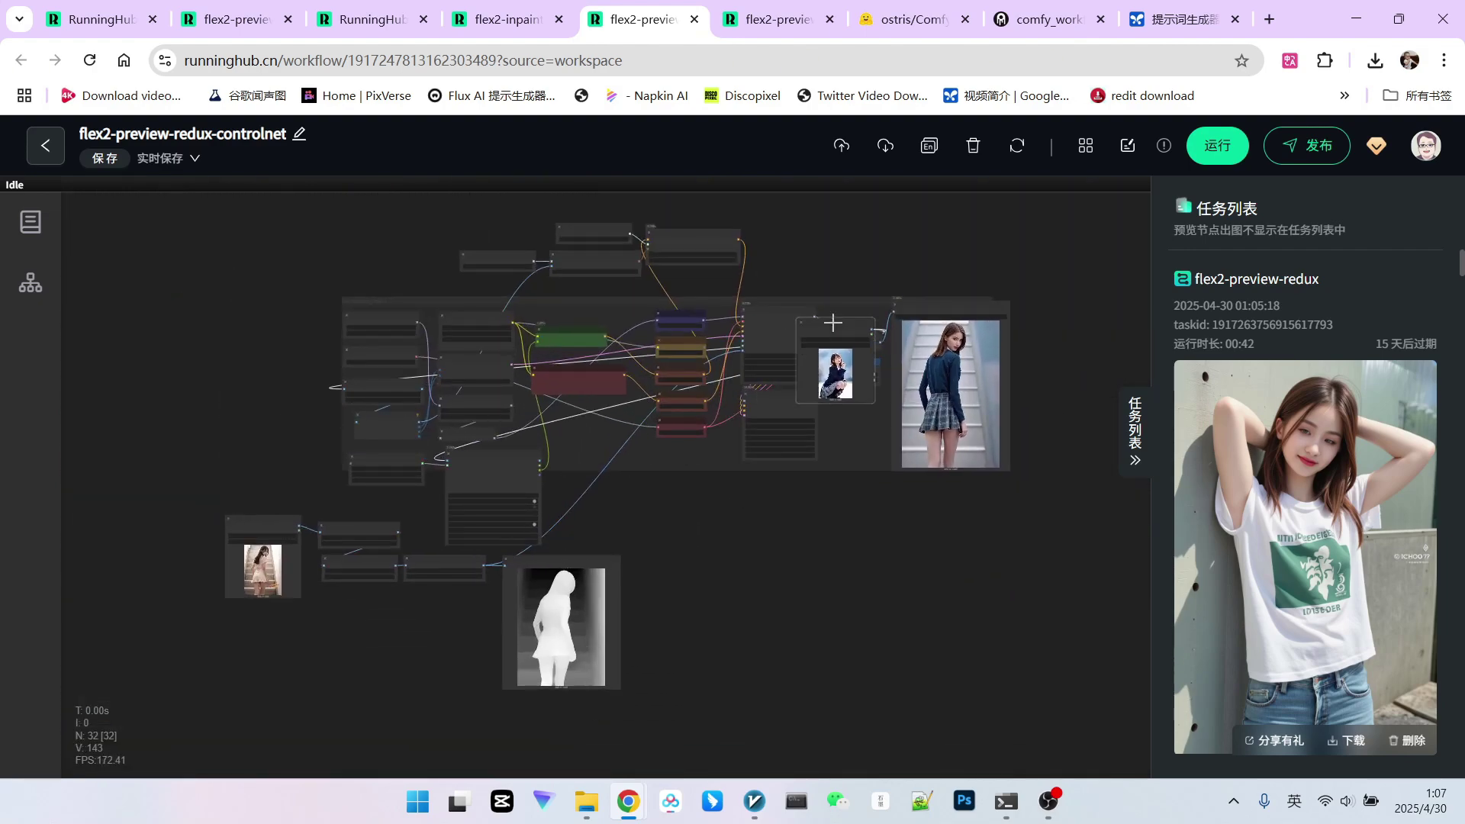
scroll(839, 542, "up", 8)
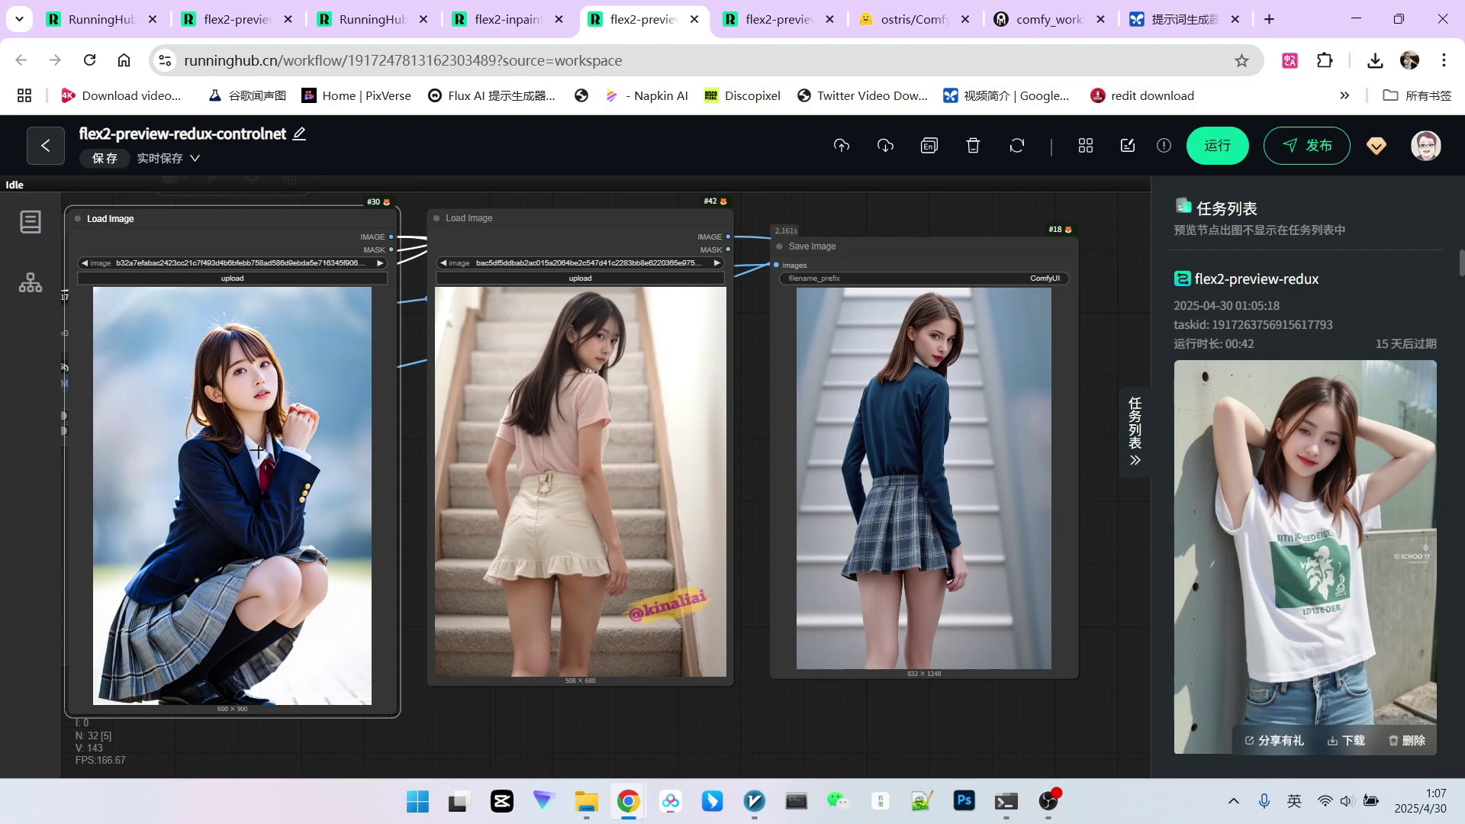
scroll(299, 461, "down", 3)
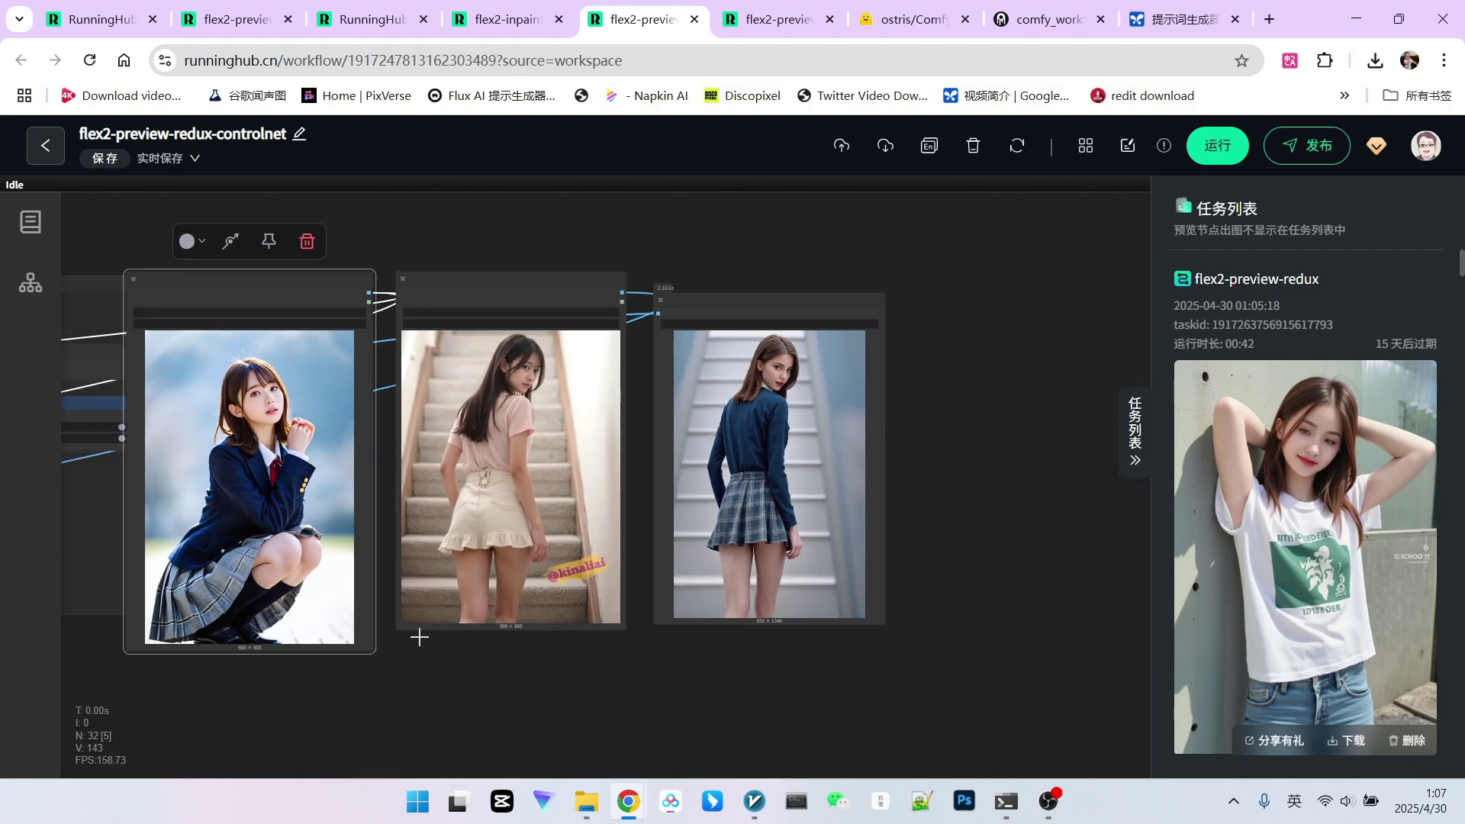
Set the Flex 2 Conditioner's control_strength to 0.70 and run the workflow
left_click_drag(504, 666, 768, 654)
left_click_drag(245, 685, 508, 668)
scroll(472, 361, "up", 5)
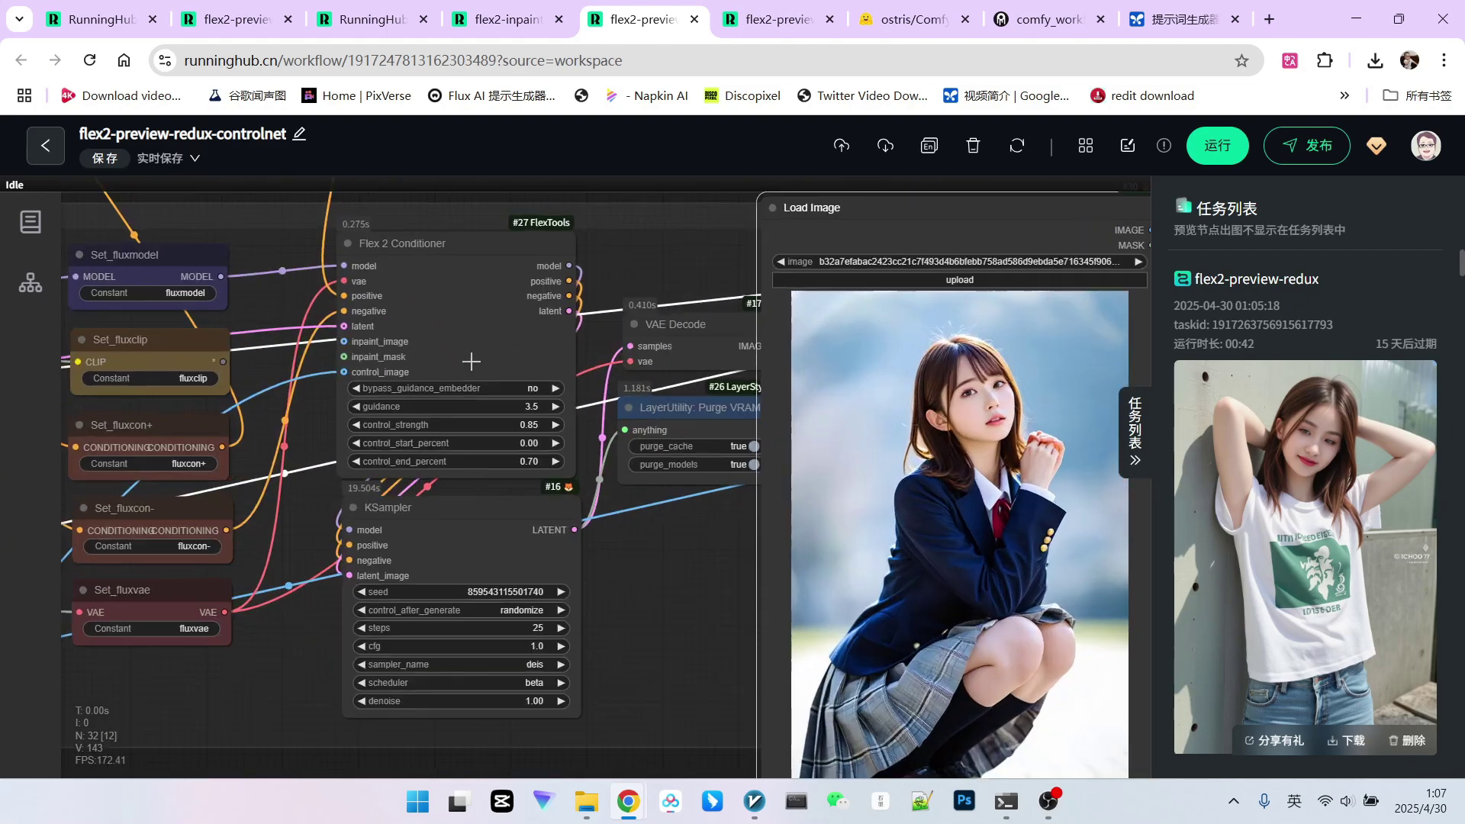
scroll(471, 361, "up", 1)
left_click(537, 431)
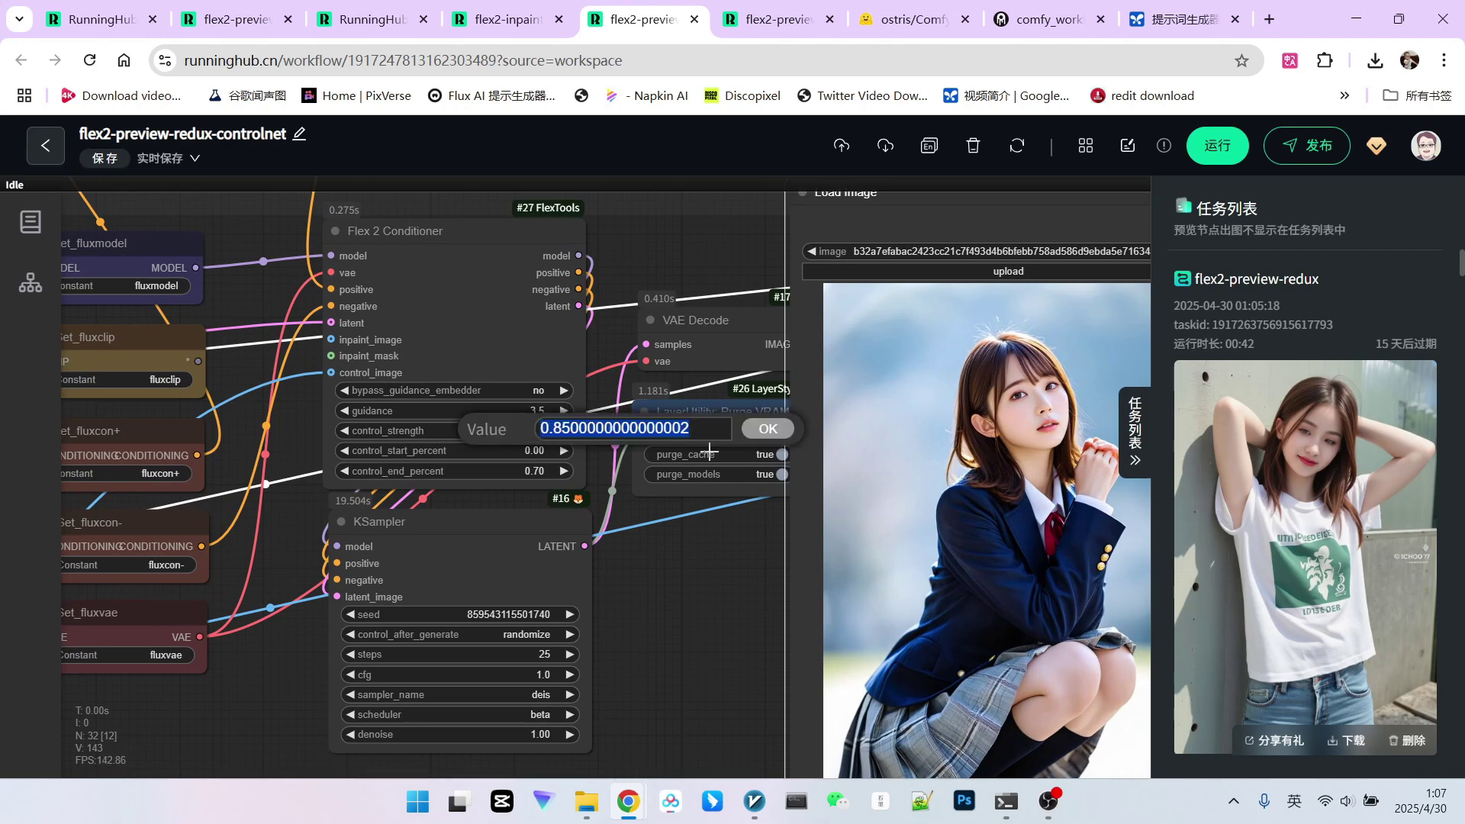
type("9")
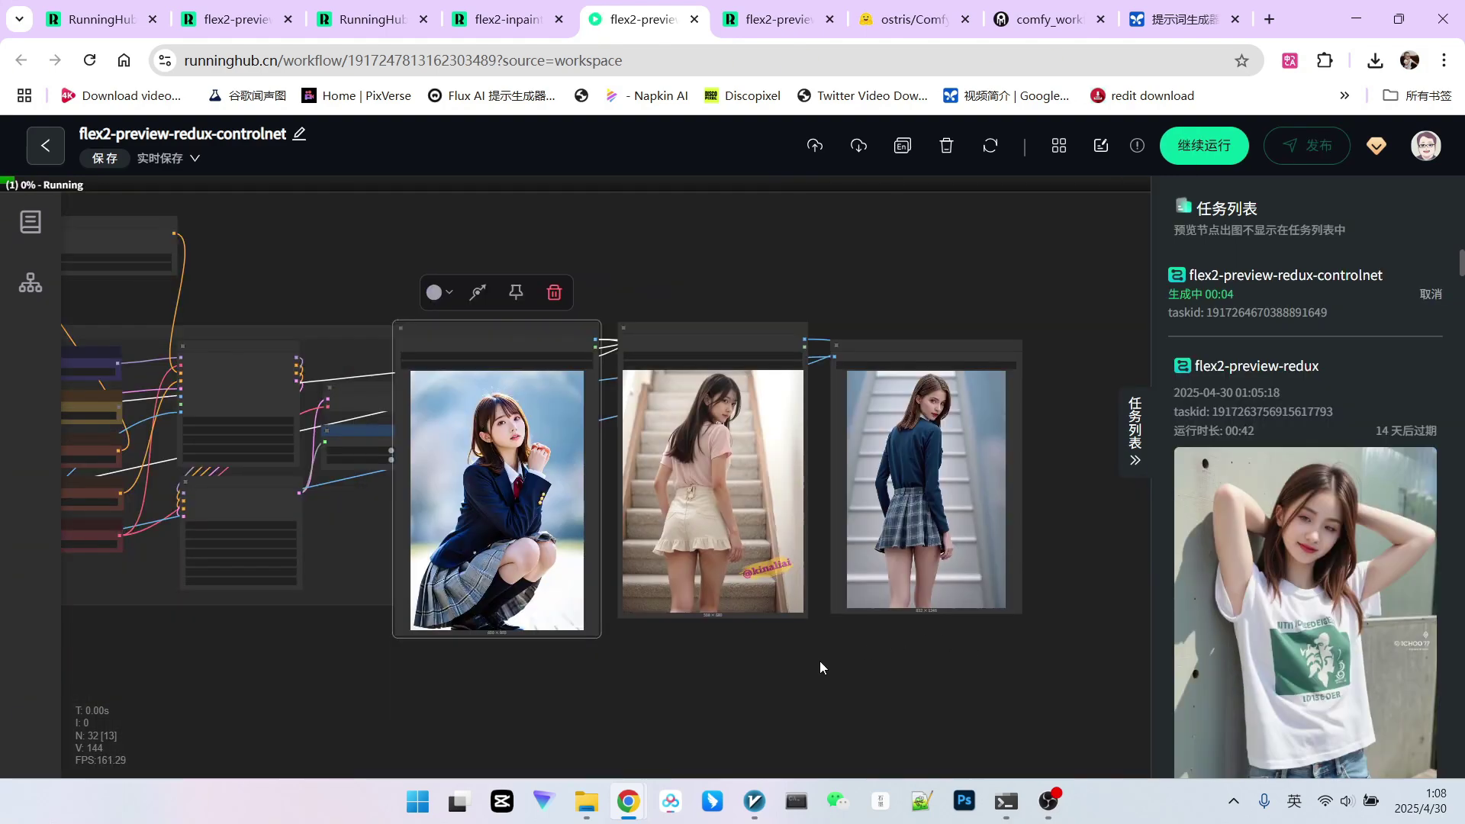
Compare the newly generated picture with the style reference and the pose reference
left_click_drag(820, 660, 864, 653)
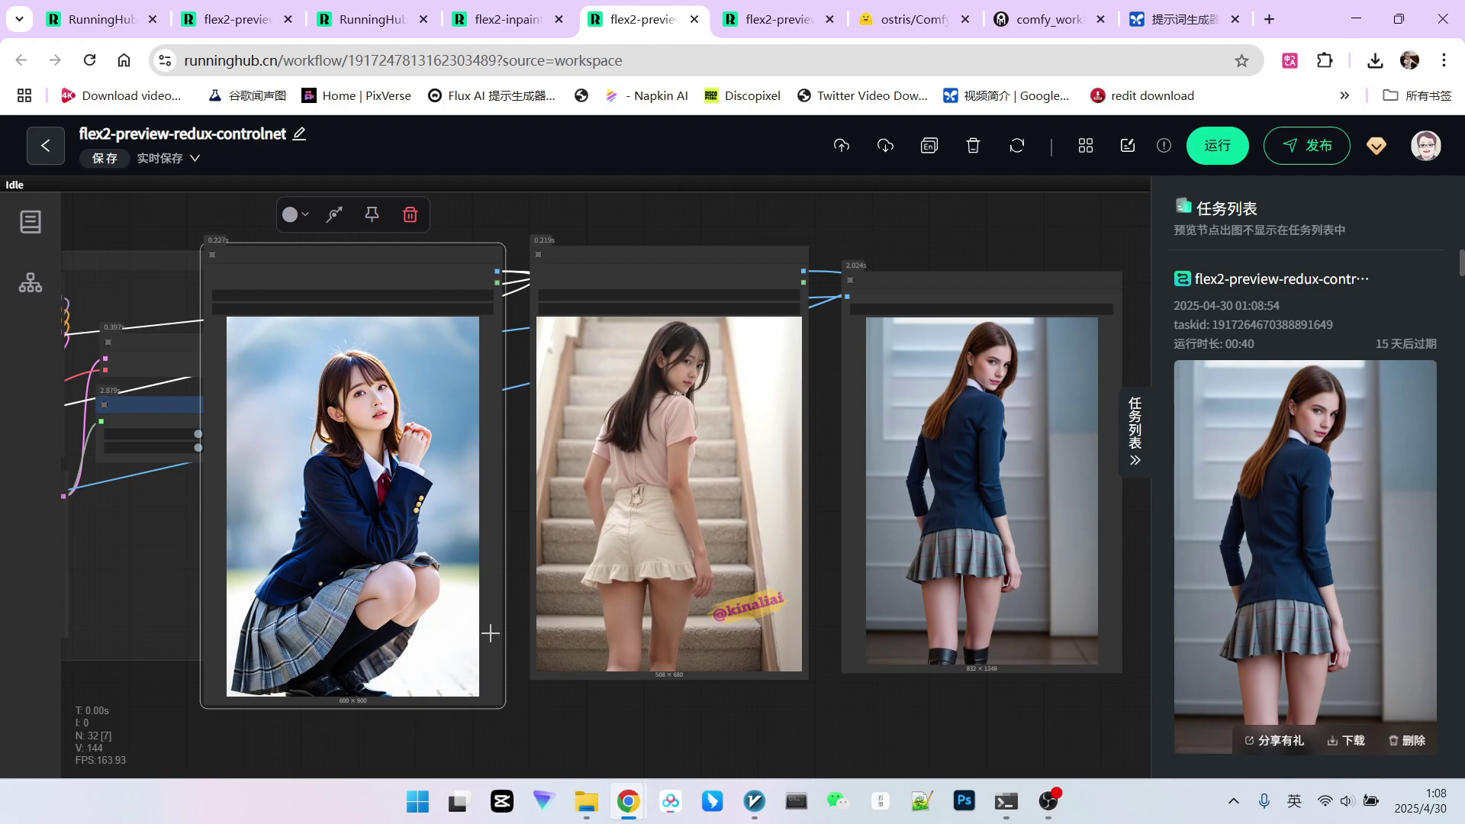
scroll(896, 672, "down", 6)
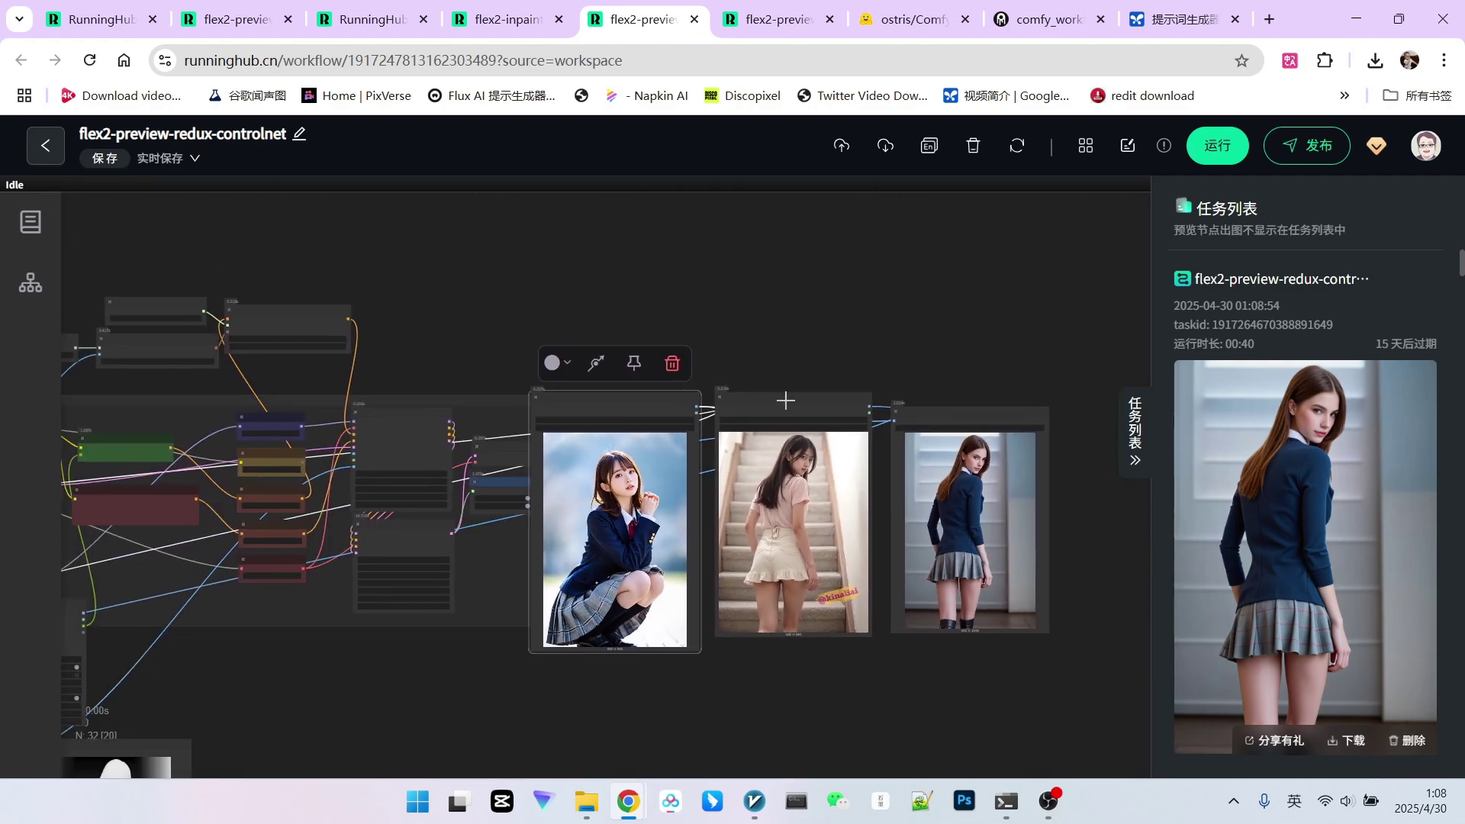
left_click(785, 399)
scroll(899, 662, "up", 5)
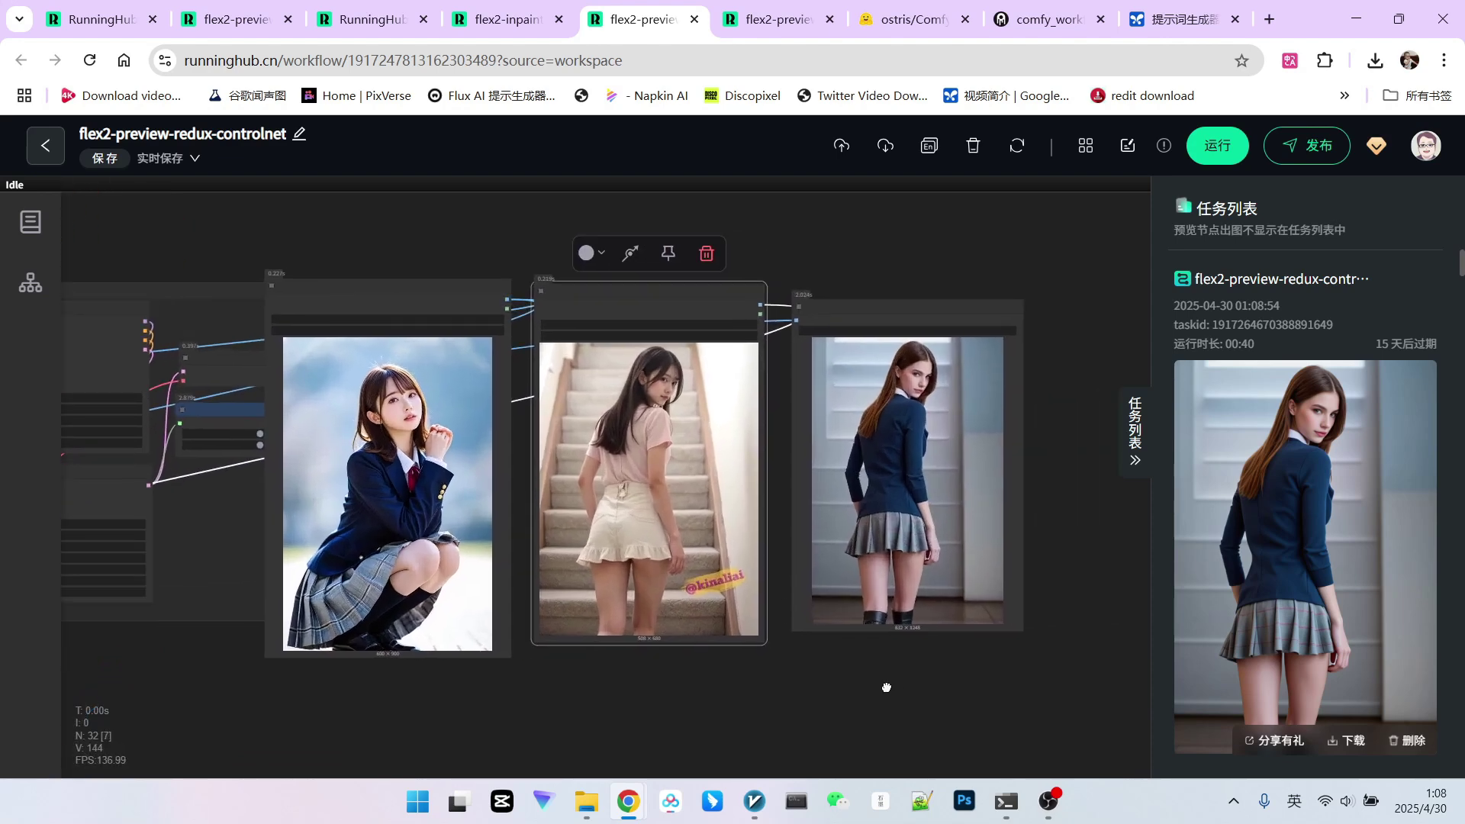
scroll(916, 501, "down", 1)
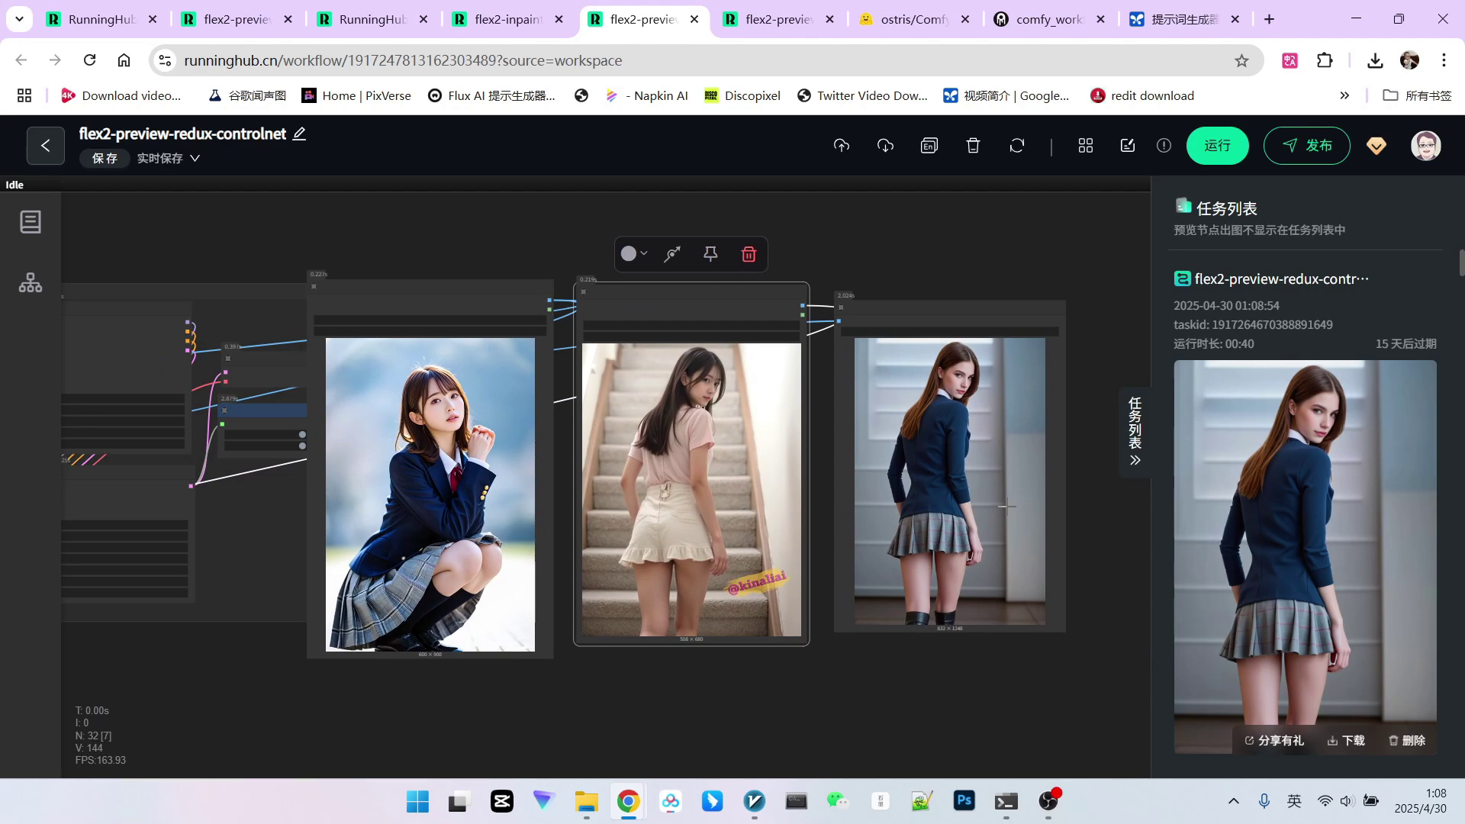
scroll(1002, 506, "down", 4)
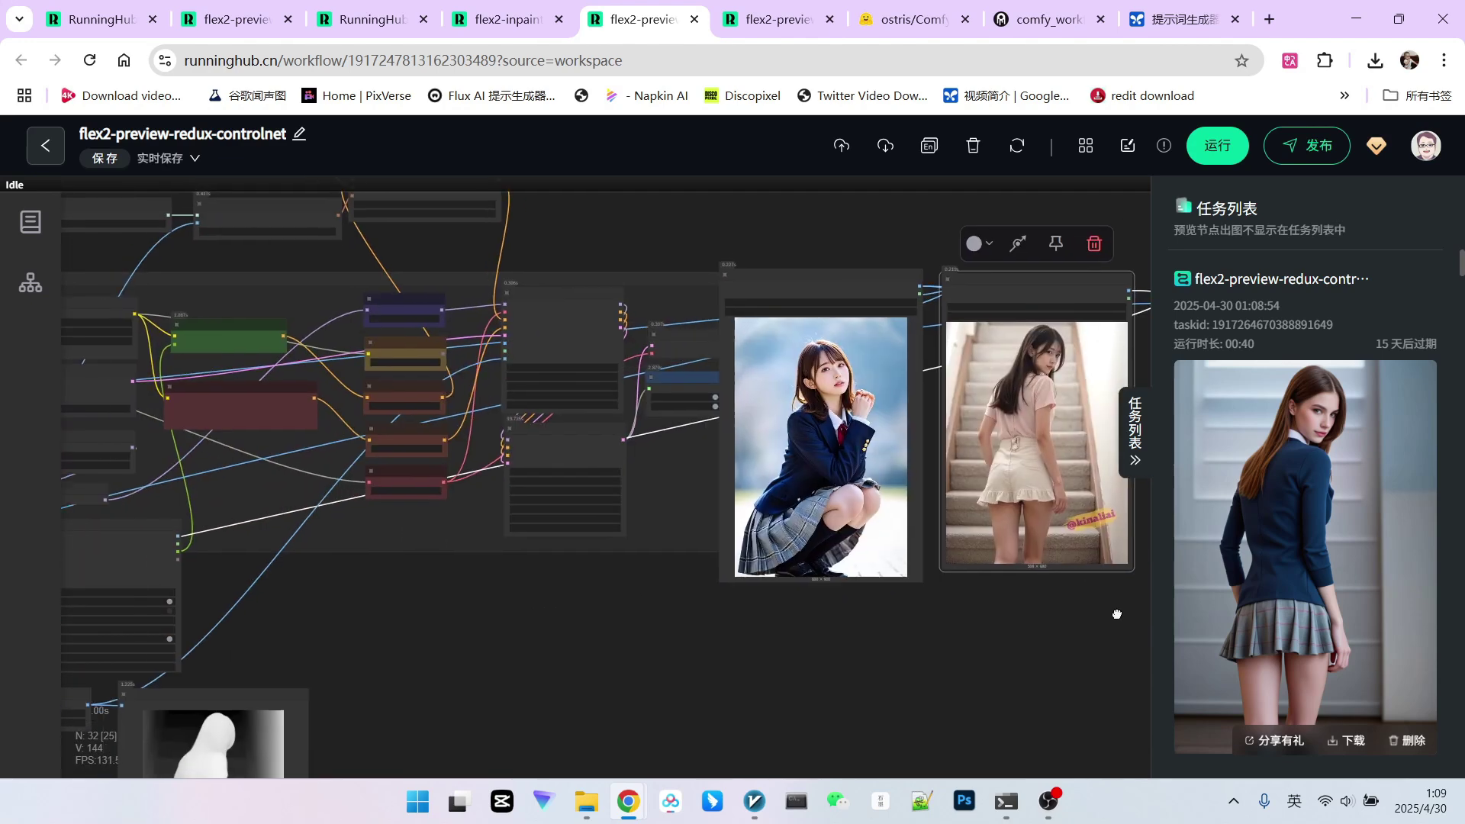
left_click_drag(952, 664, 984, 657)
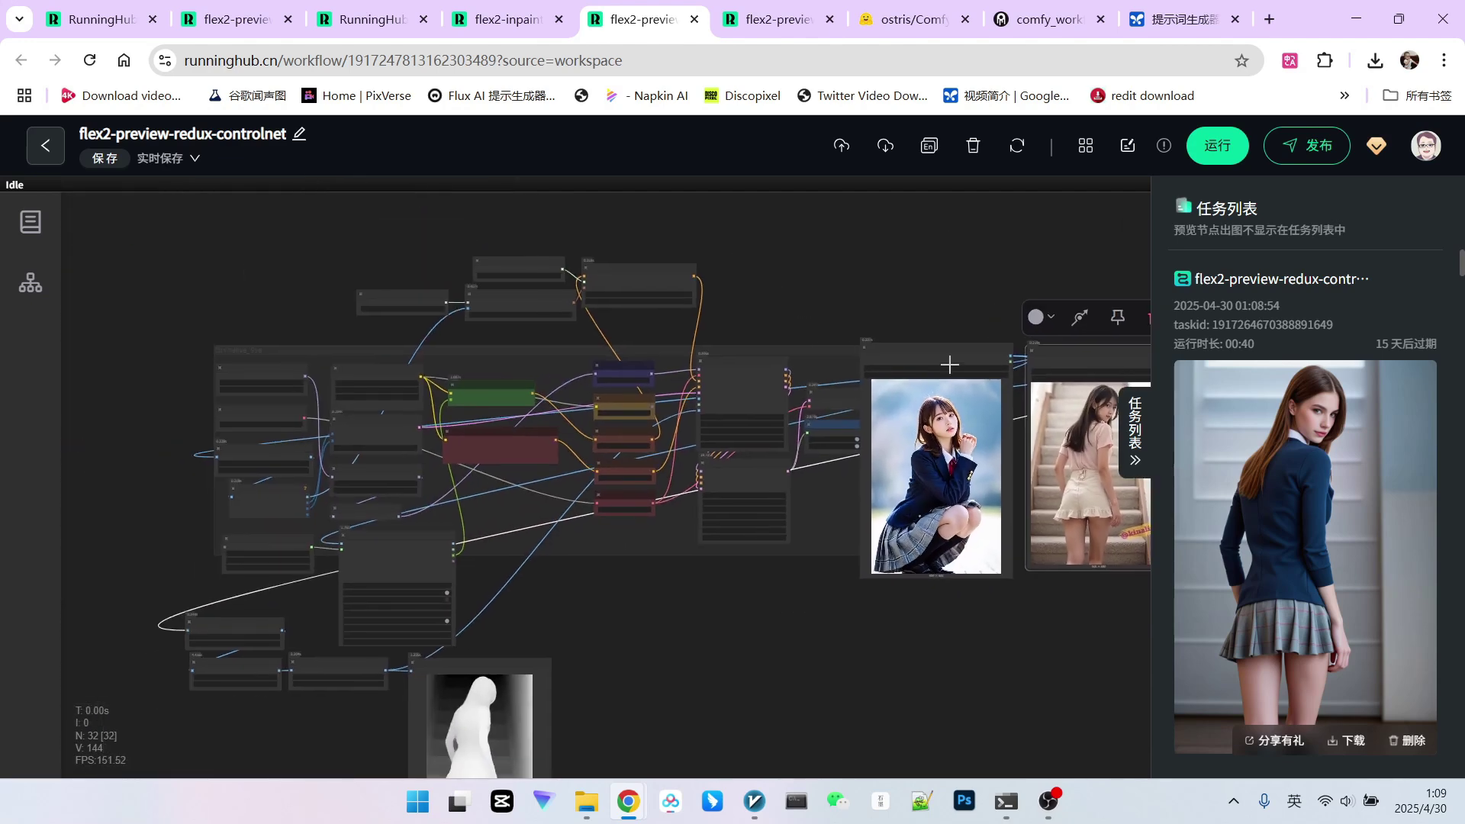
Move both Load Image nodes back to the start of the workflow and bring Save Image closer to the main group
left_click_drag(949, 363, 8, 439)
left_click_drag(1125, 405, 402, 584)
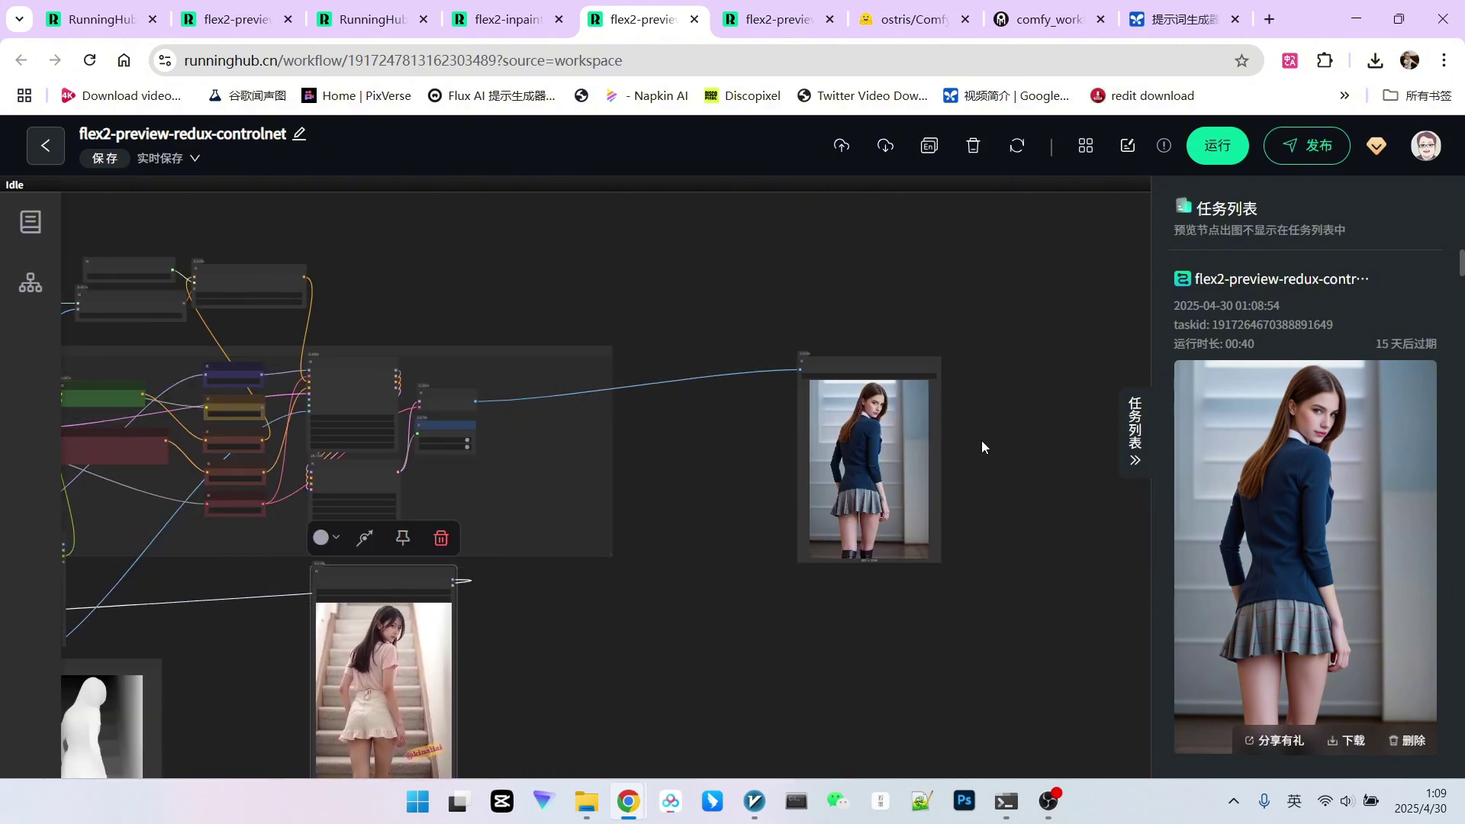
left_click_drag(870, 363, 718, 357)
left_click_drag(648, 678, 1076, 502)
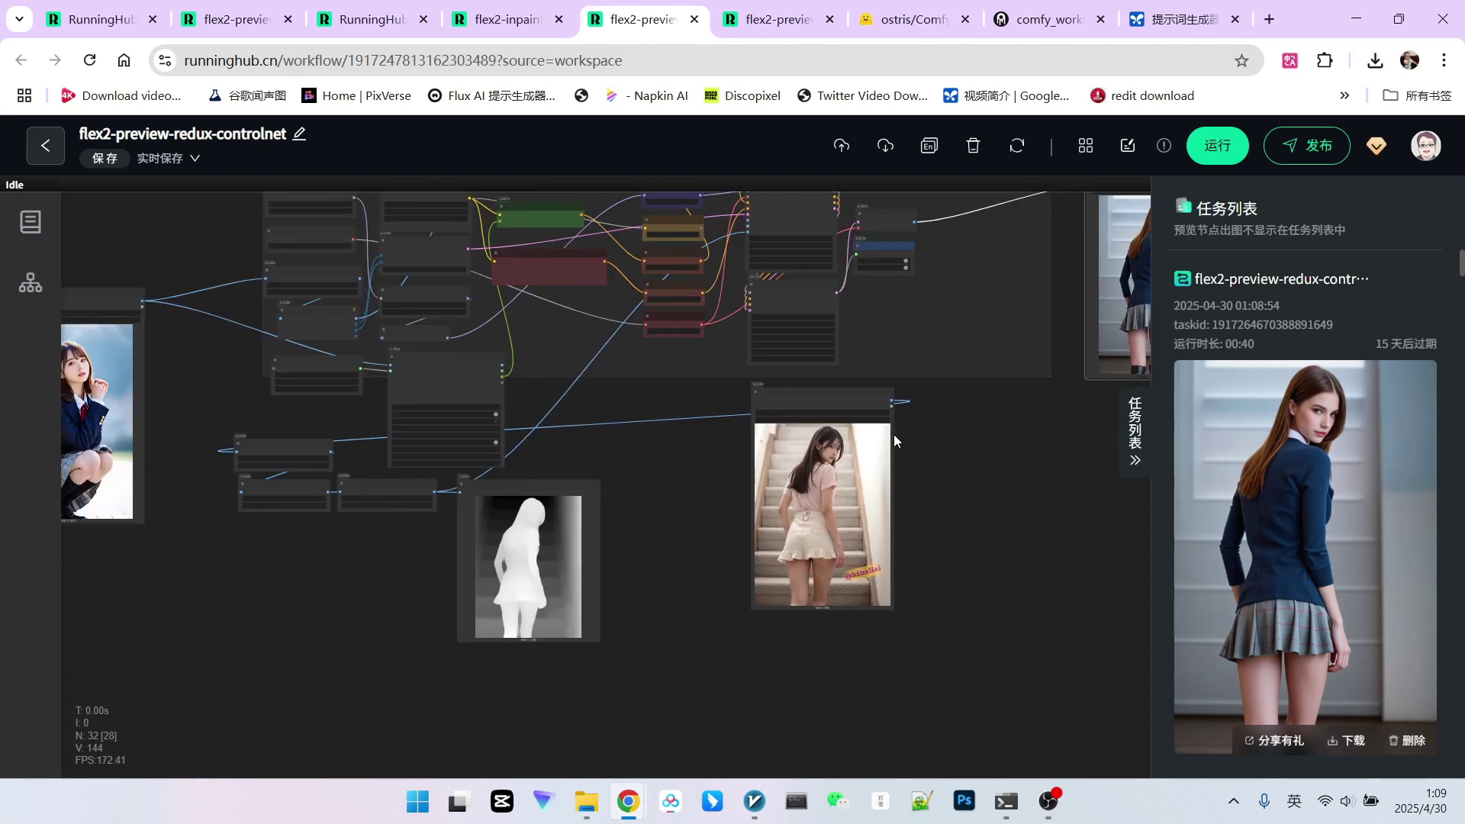
left_click_drag(804, 403, 54, 564)
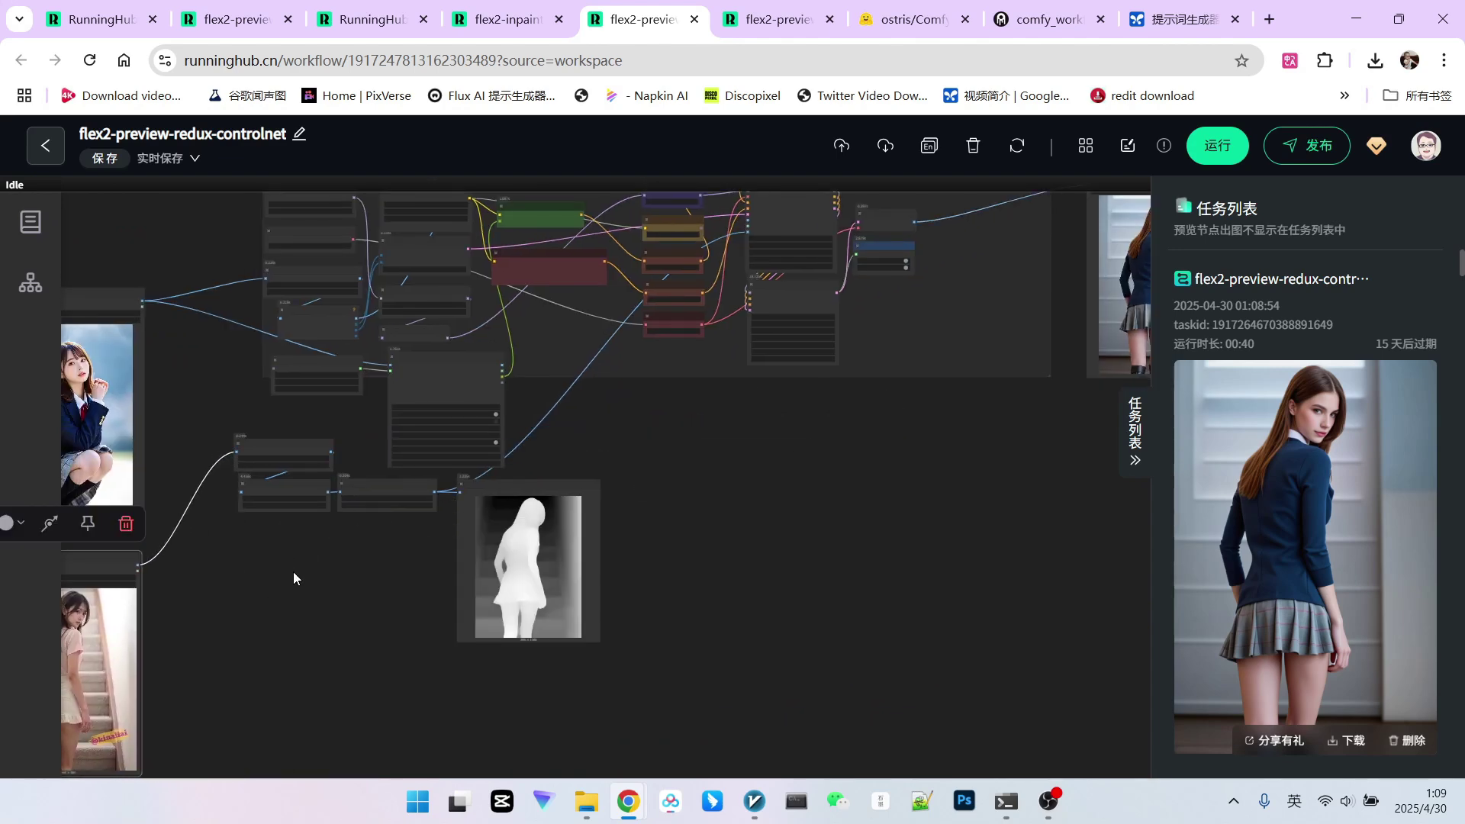
Examine the path from the depth branch to the control_image input and control settings of Flex 2 Conditioner
left_click_drag(483, 413, 621, 443)
scroll(621, 443, "up", 10)
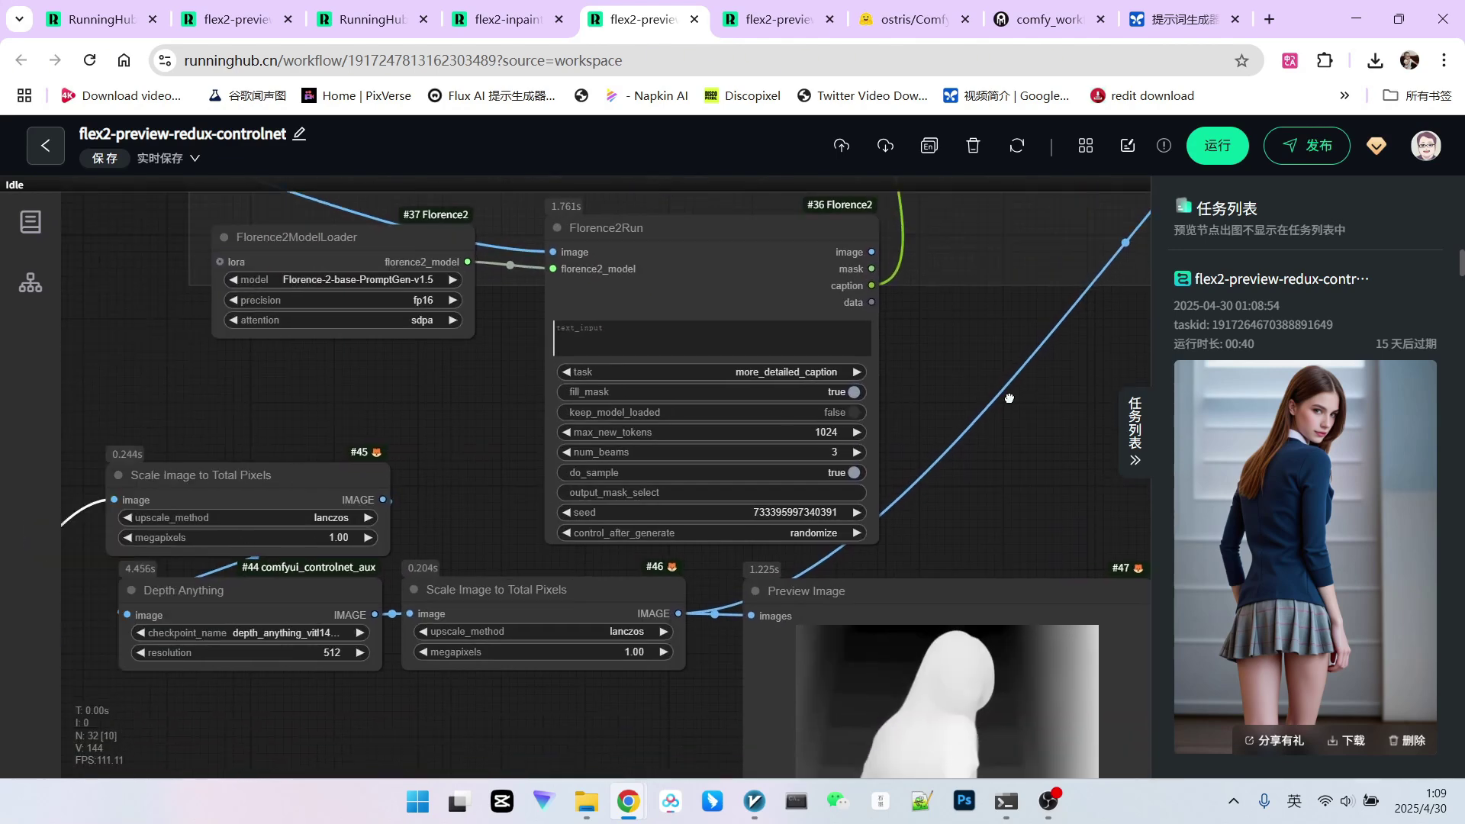
scroll(488, 479, "down", 5)
scroll(884, 509, "up", 4)
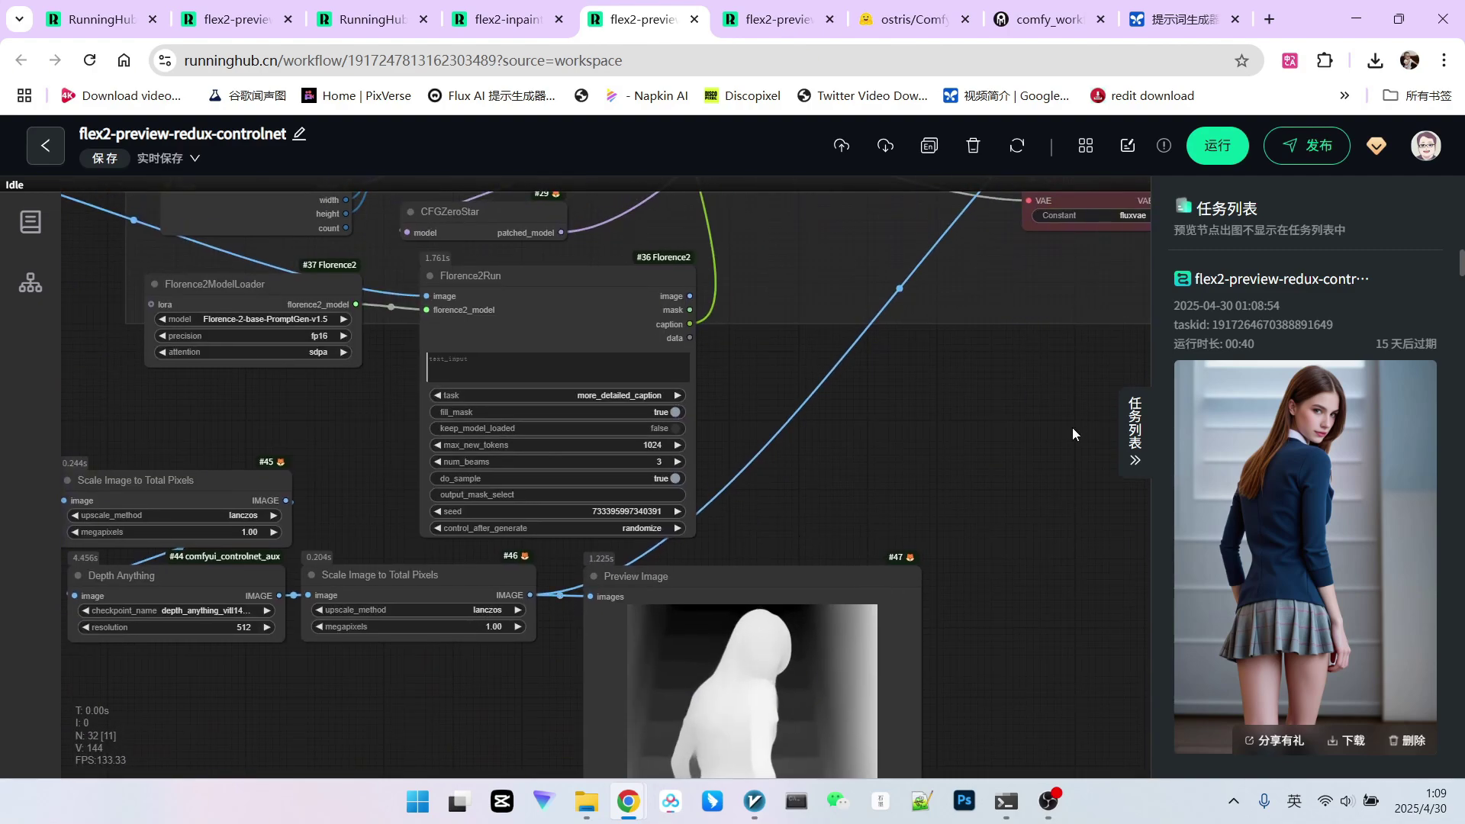
scroll(1073, 434, "down", 4)
scroll(863, 393, "up", 5)
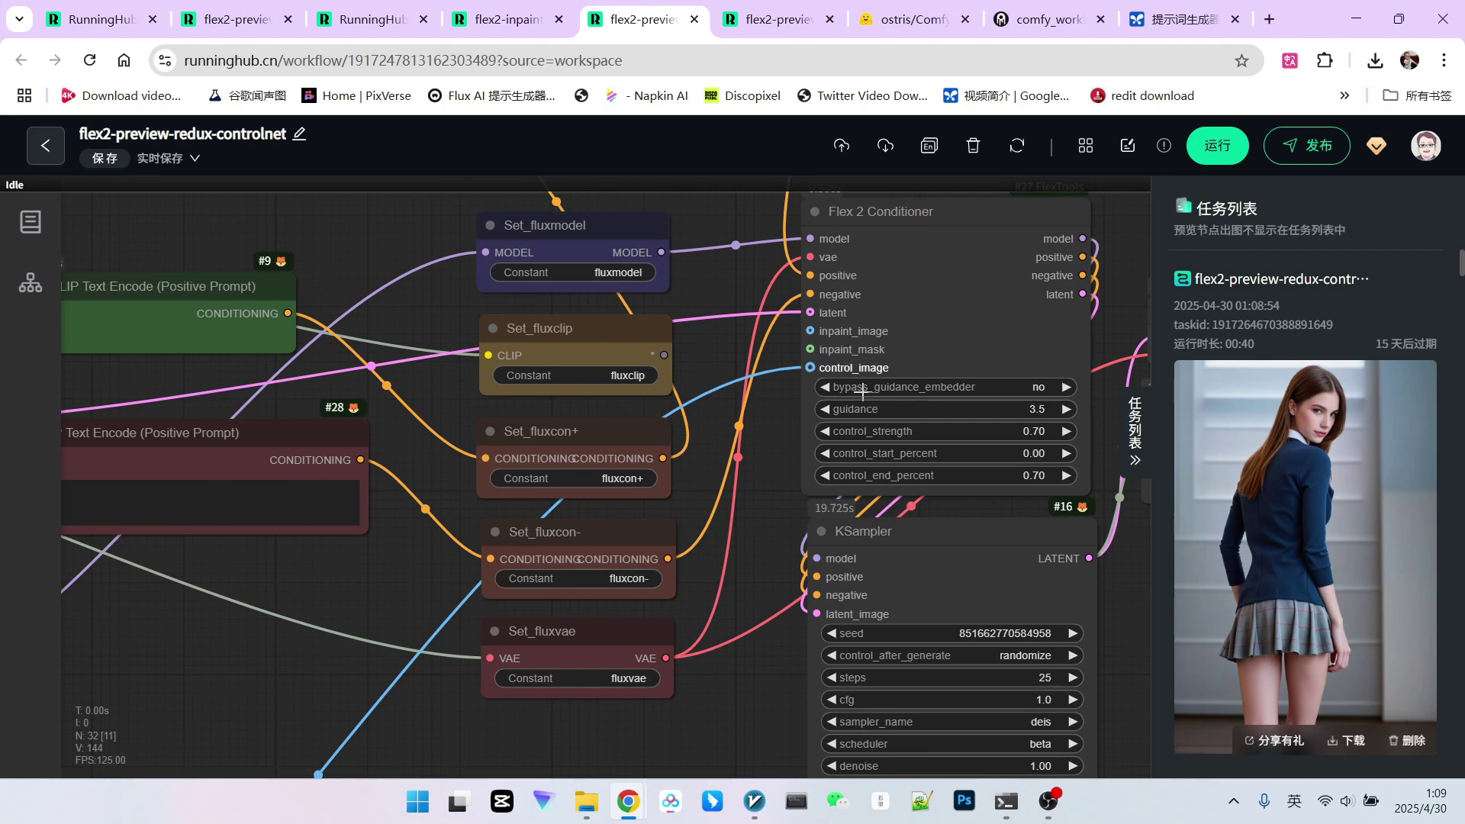
scroll(840, 359, "down", 5)
Move the style Load Image node level with the main group and the pose Load Image node directly below it
left_click_drag(286, 405, 312, 294)
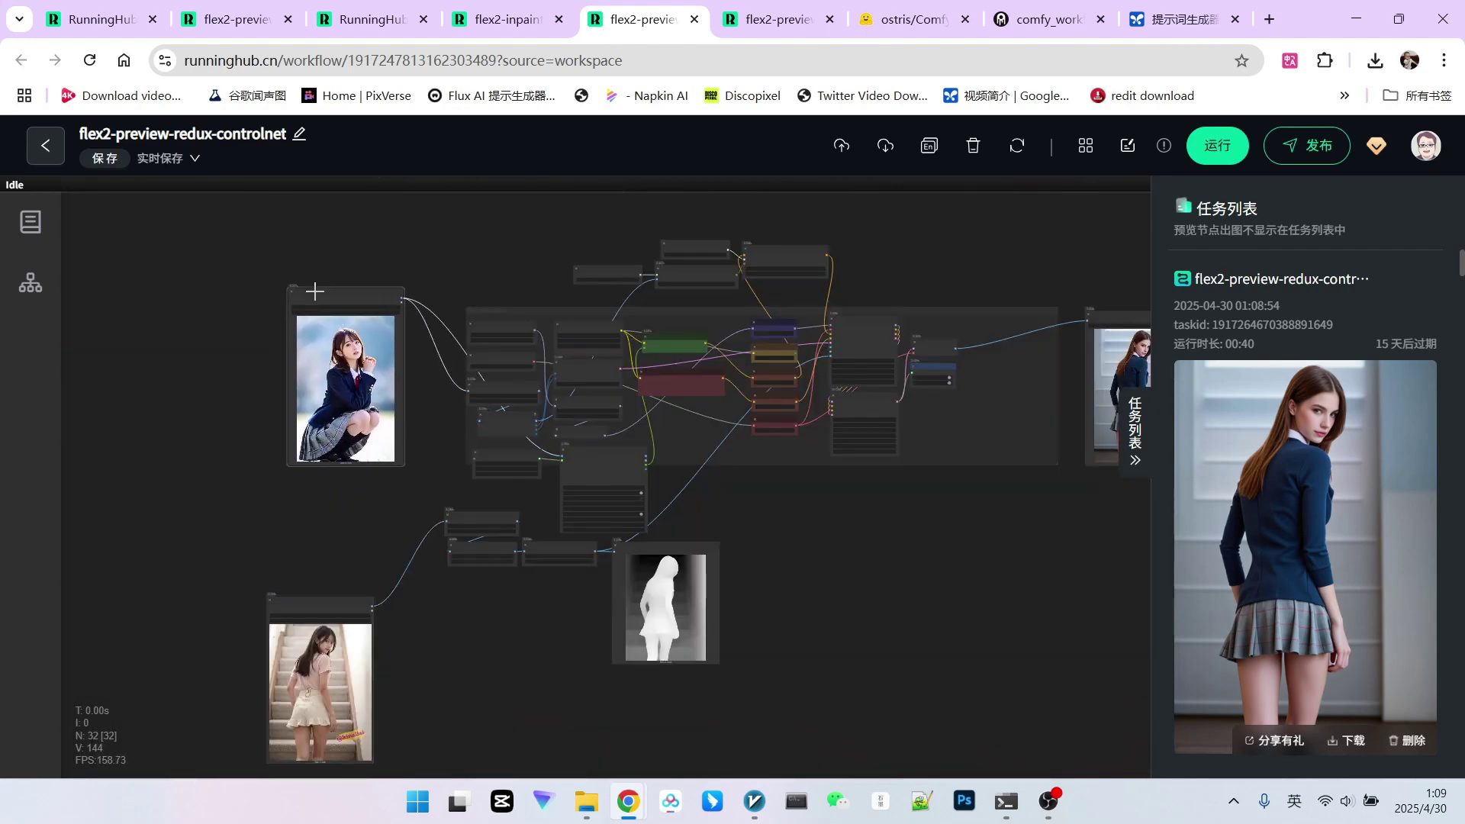
left_click_drag(308, 602, 330, 497)
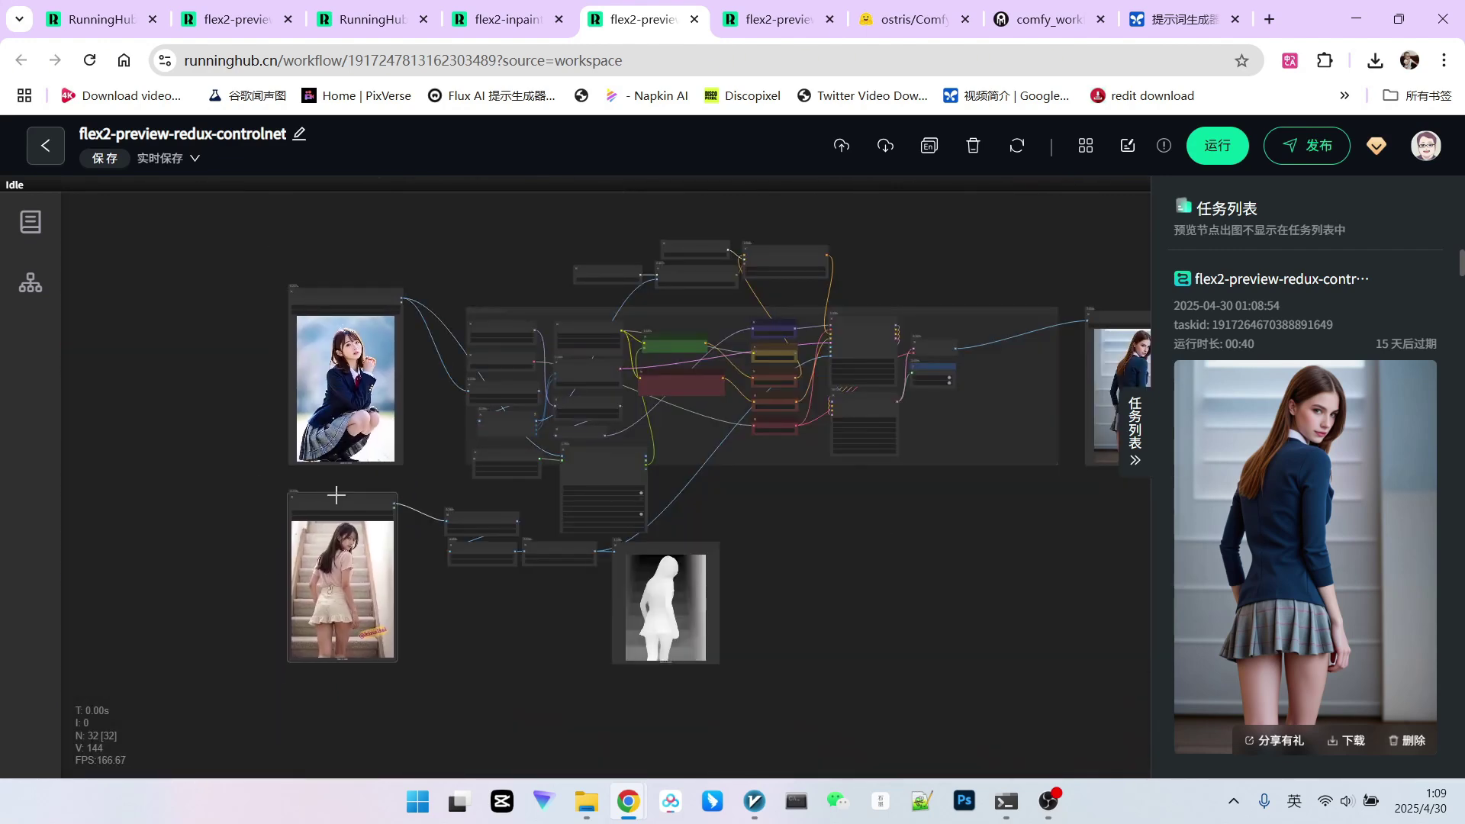
Switch to the flex2-inpaint workflow and examine the masked picture in its Load Image node
key("ctrl+Page_Up")
scroll(867, 589, "up", 3)
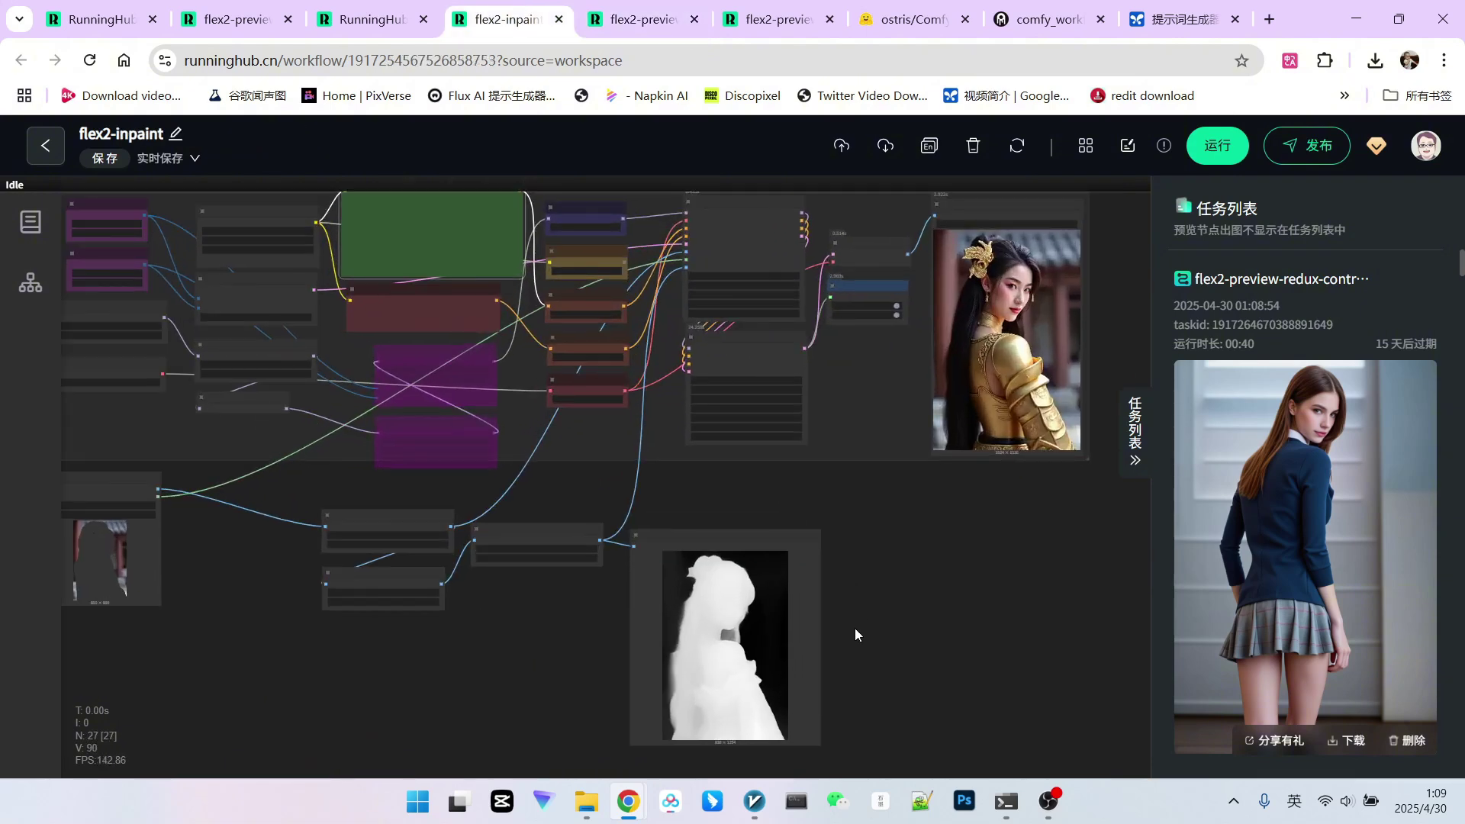
left_click_drag(855, 629, 933, 582)
scroll(932, 581, "down", 2)
scroll(425, 579, "up", 2)
scroll(628, 579, "up", 3)
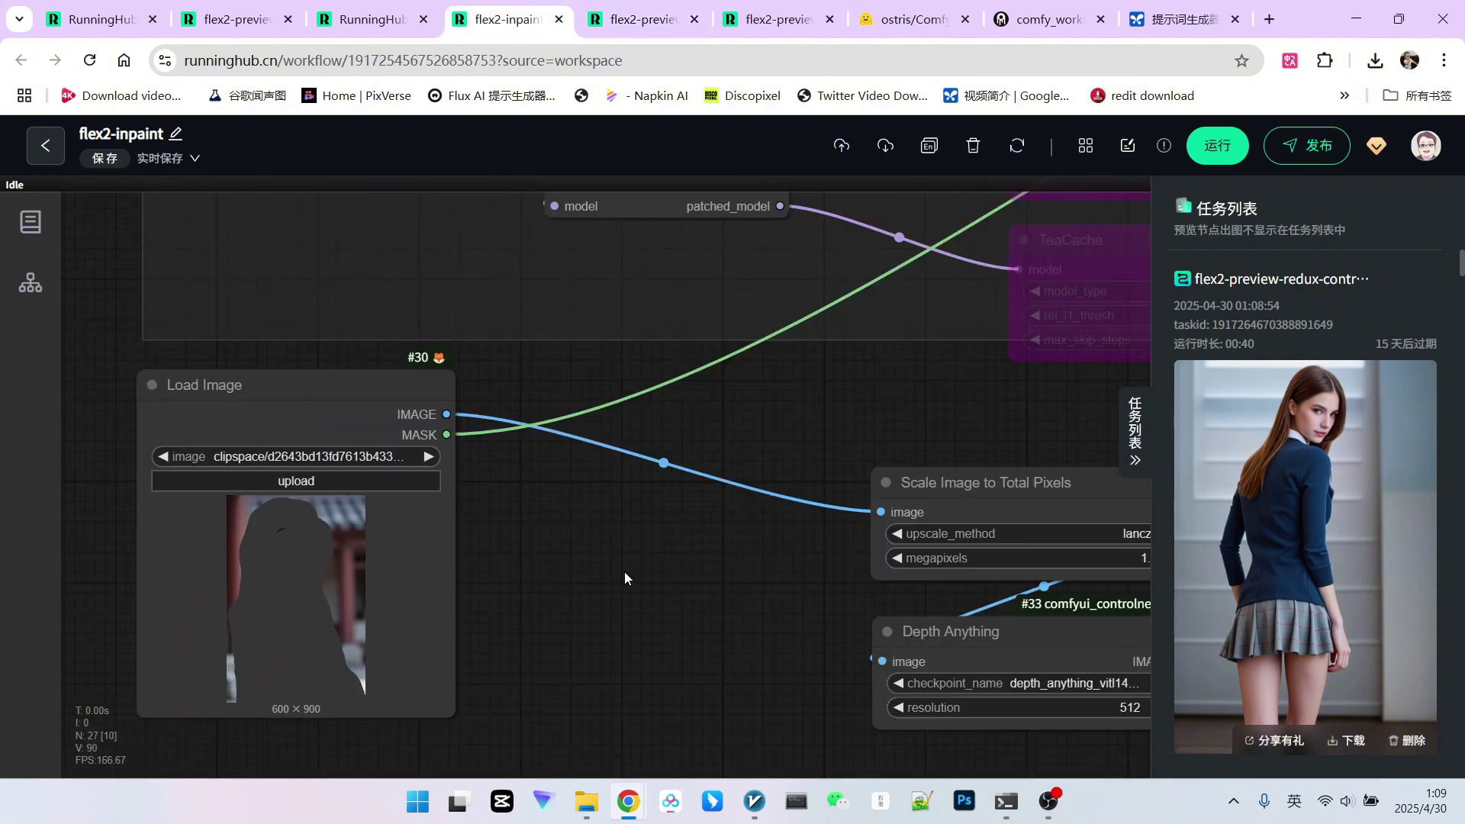
left_click_drag(628, 579, 713, 461)
scroll(436, 403, "up", 2)
scroll(436, 403, "up", 1)
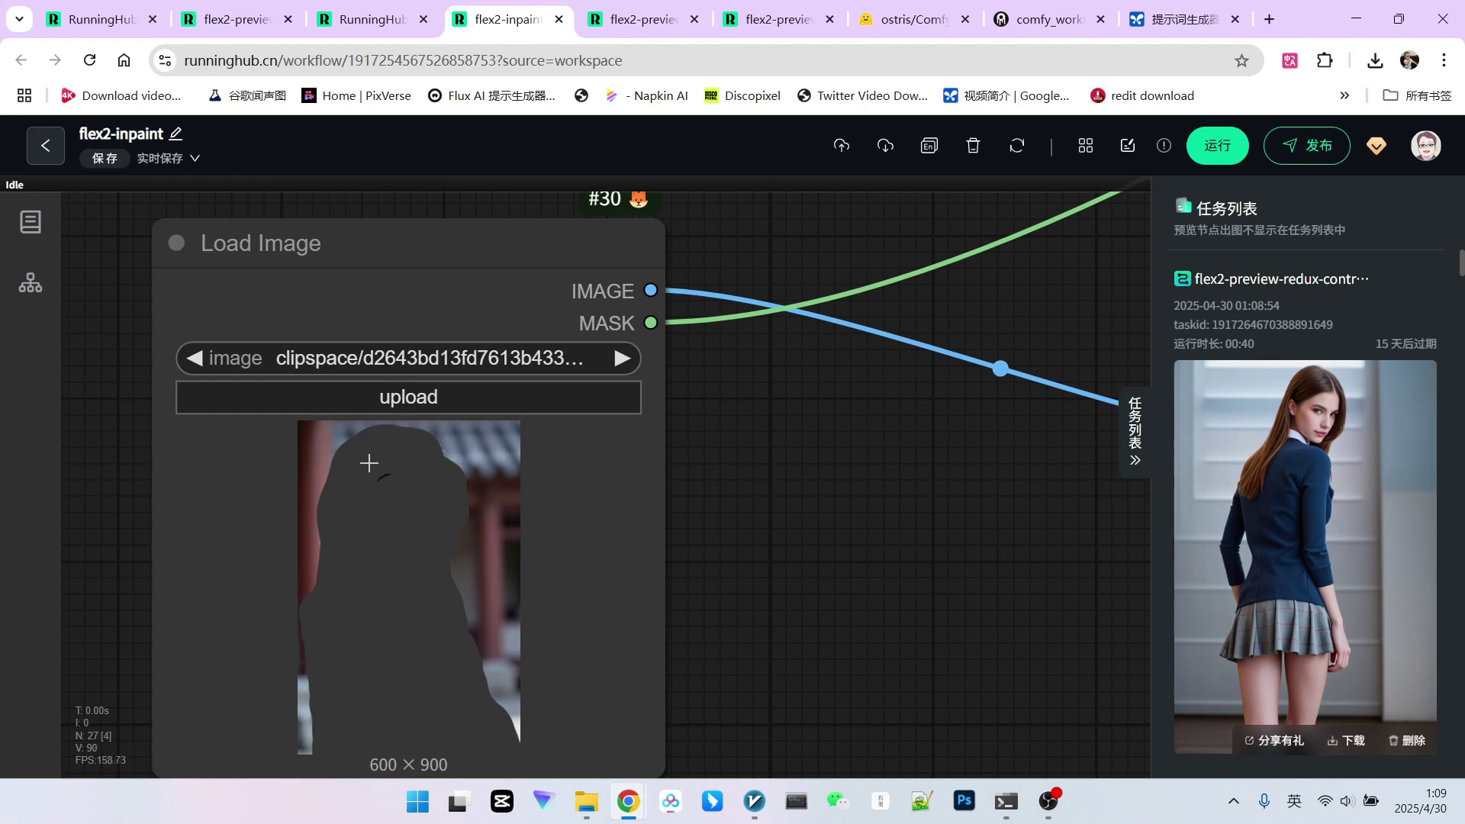
left_click_drag(453, 534, 507, 432)
scroll(507, 432, "down", 1)
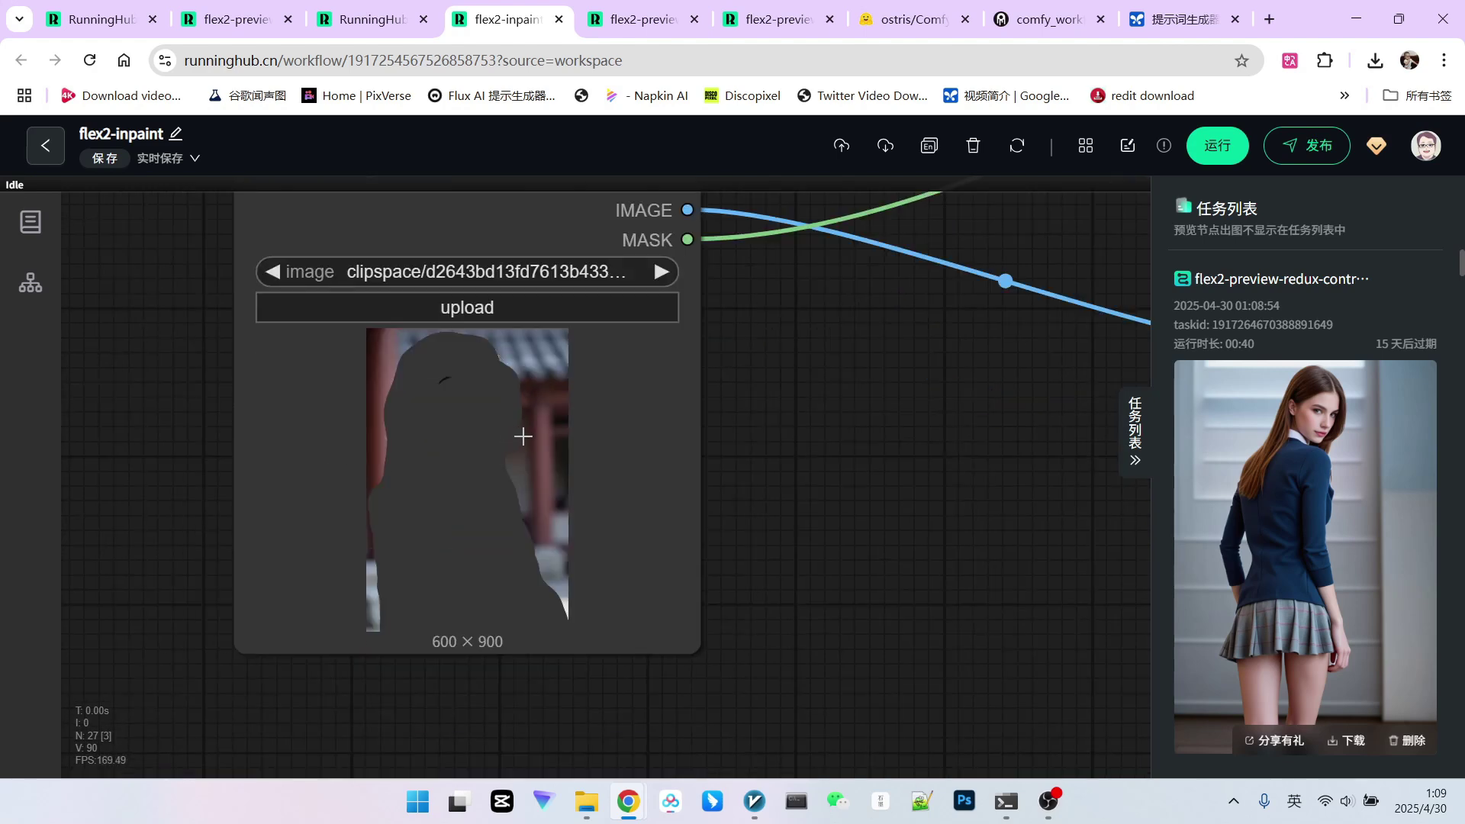
scroll(523, 436, "down", 3)
Open the Load Image picture in the mask editor and save its mask
right_click(460, 412)
left_click(535, 608)
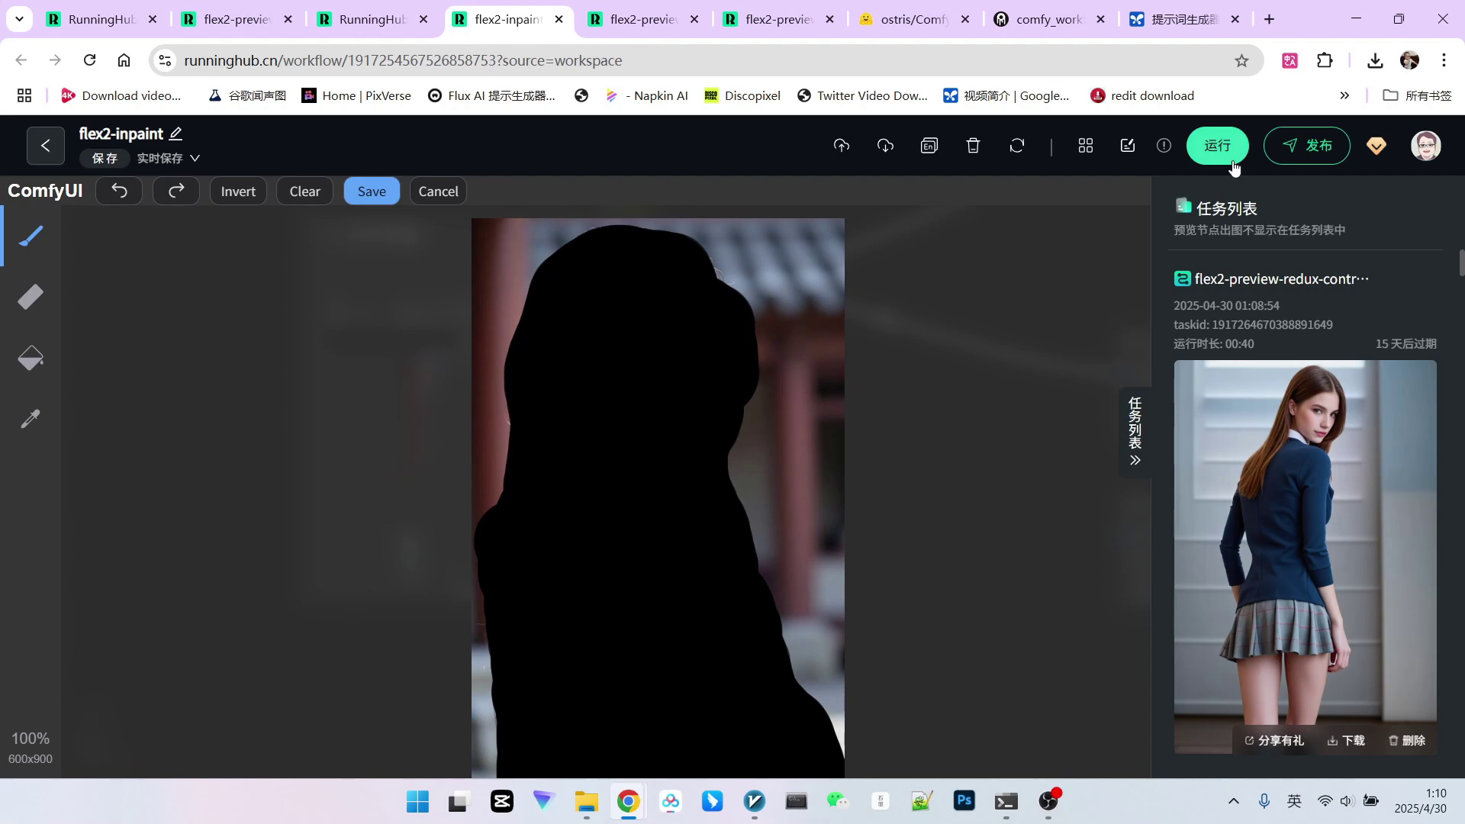
left_click(363, 191)
Examine the inpaint depth branch: Load Image outputs, both Scale Image to Total Pixels nodes, Depth Anything and the depth preview
scroll(652, 500, "down", 3)
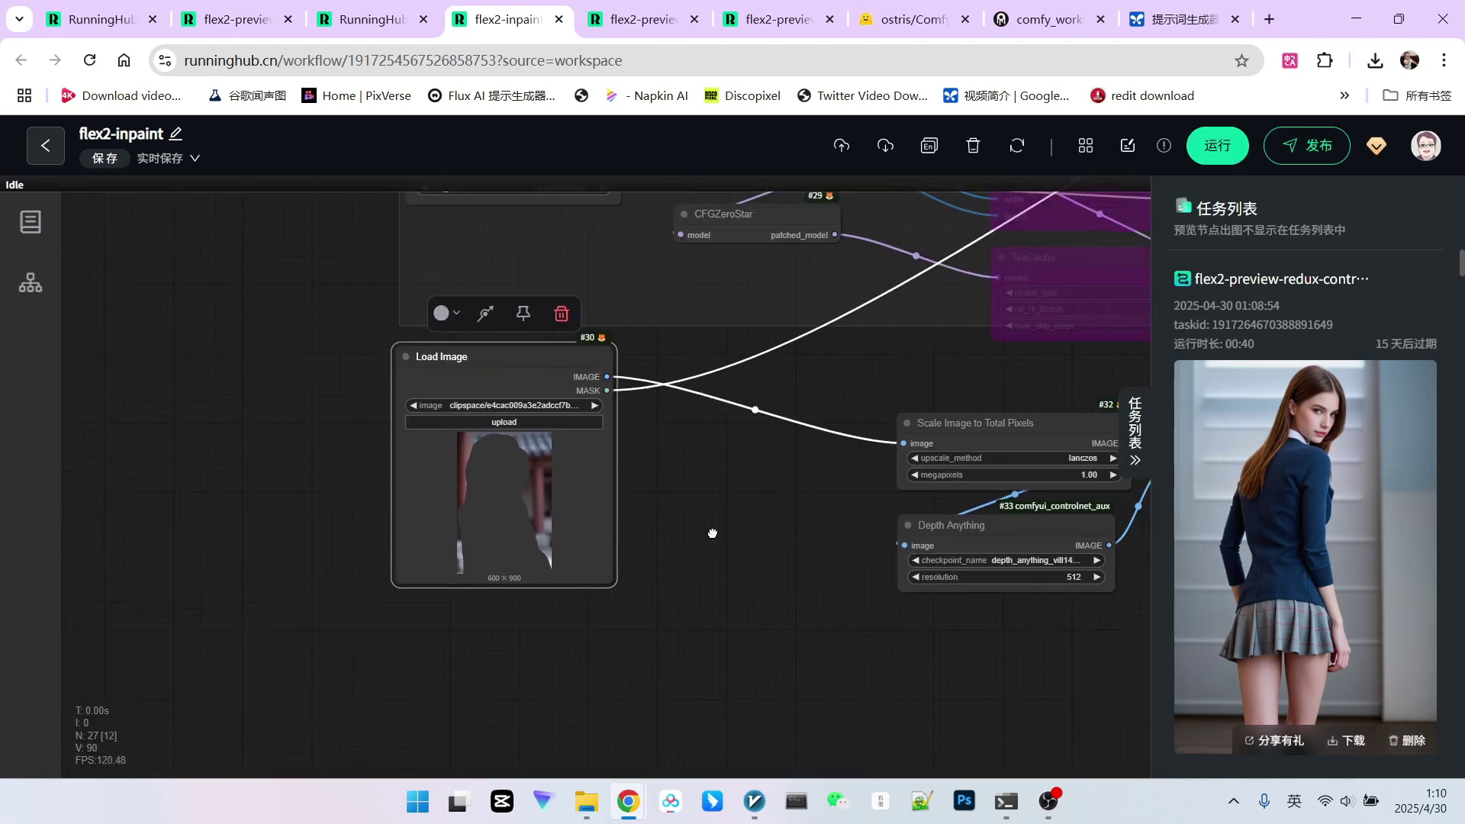
scroll(598, 597, "up", 5)
left_click_drag(771, 450, 626, 438)
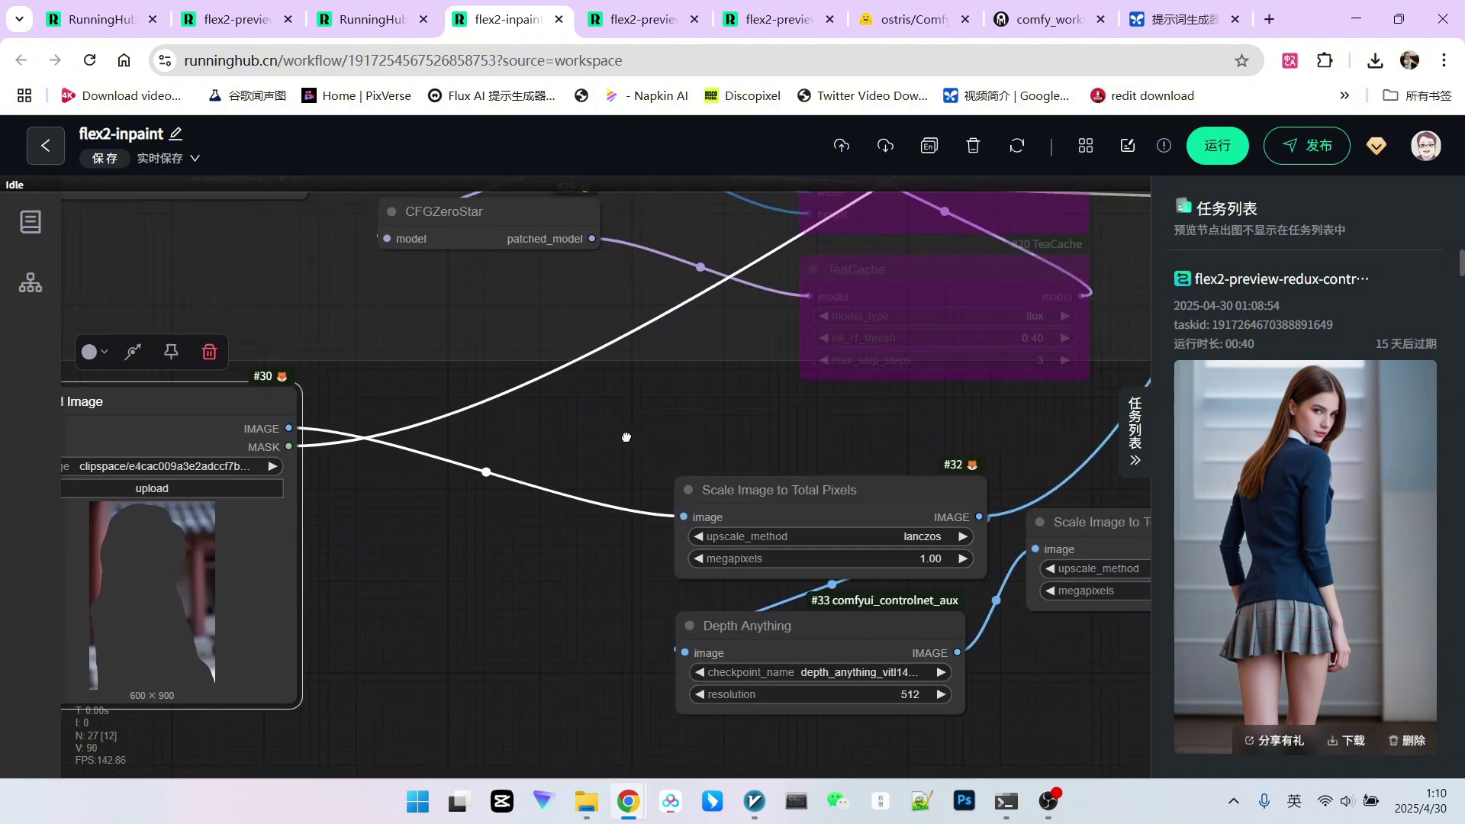
scroll(711, 478, "right", 4)
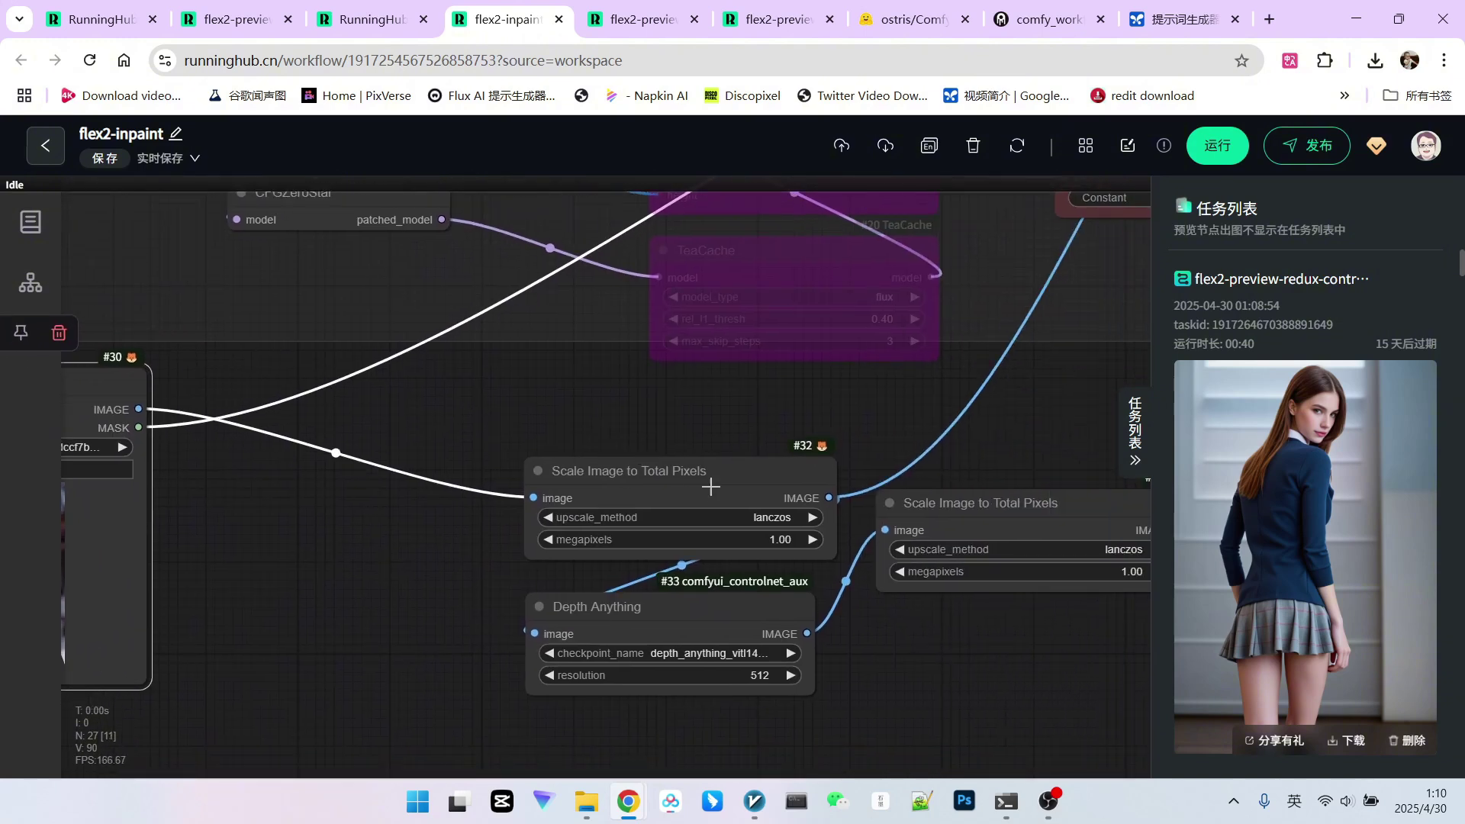
left_click_drag(676, 498, 581, 481)
left_click_drag(729, 617, 634, 603)
scroll(1001, 662, "right", 10)
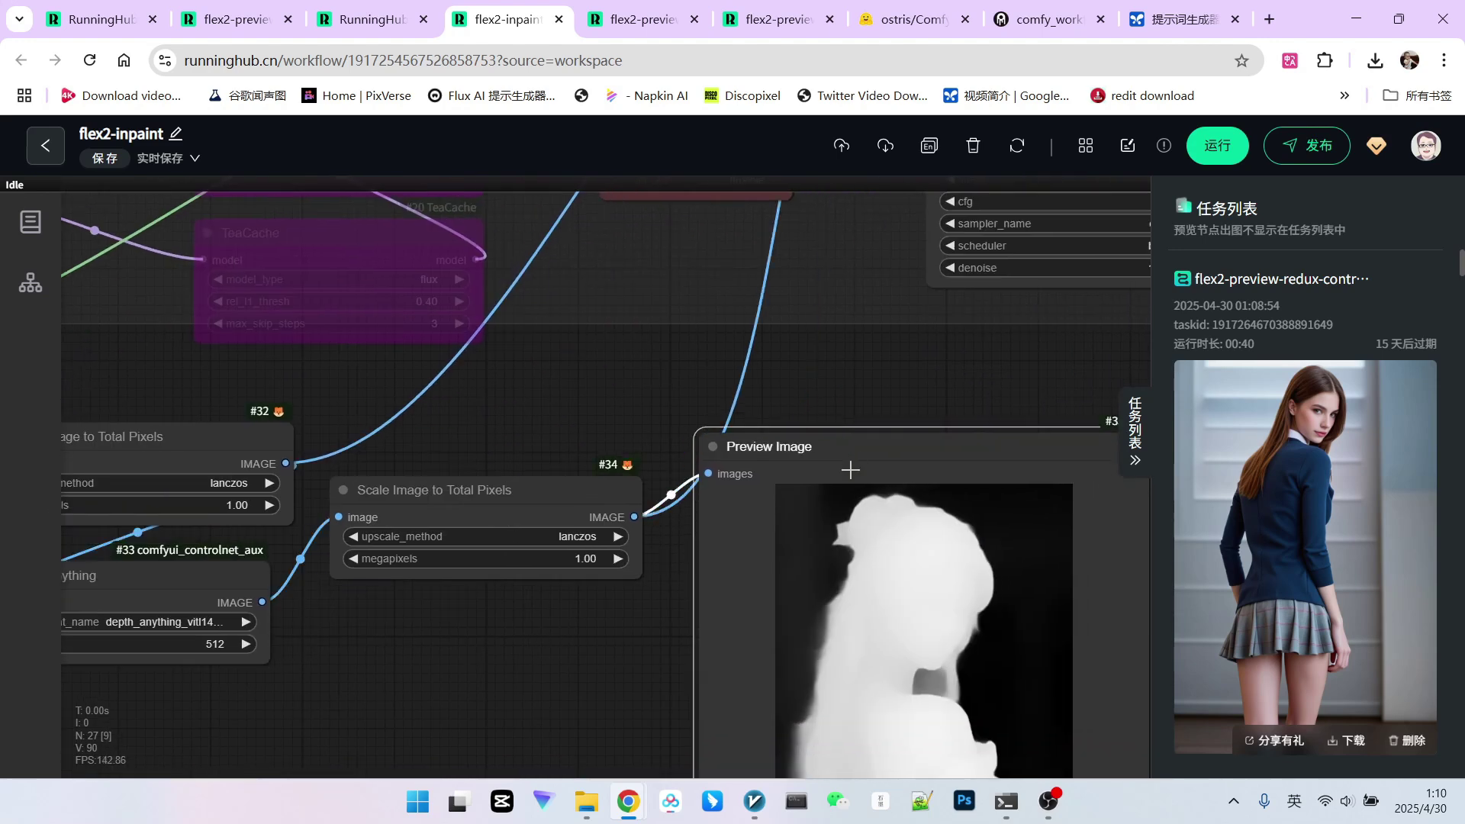
left_click(975, 664)
scroll(974, 664, "down", 2)
scroll(950, 601, "down", 4)
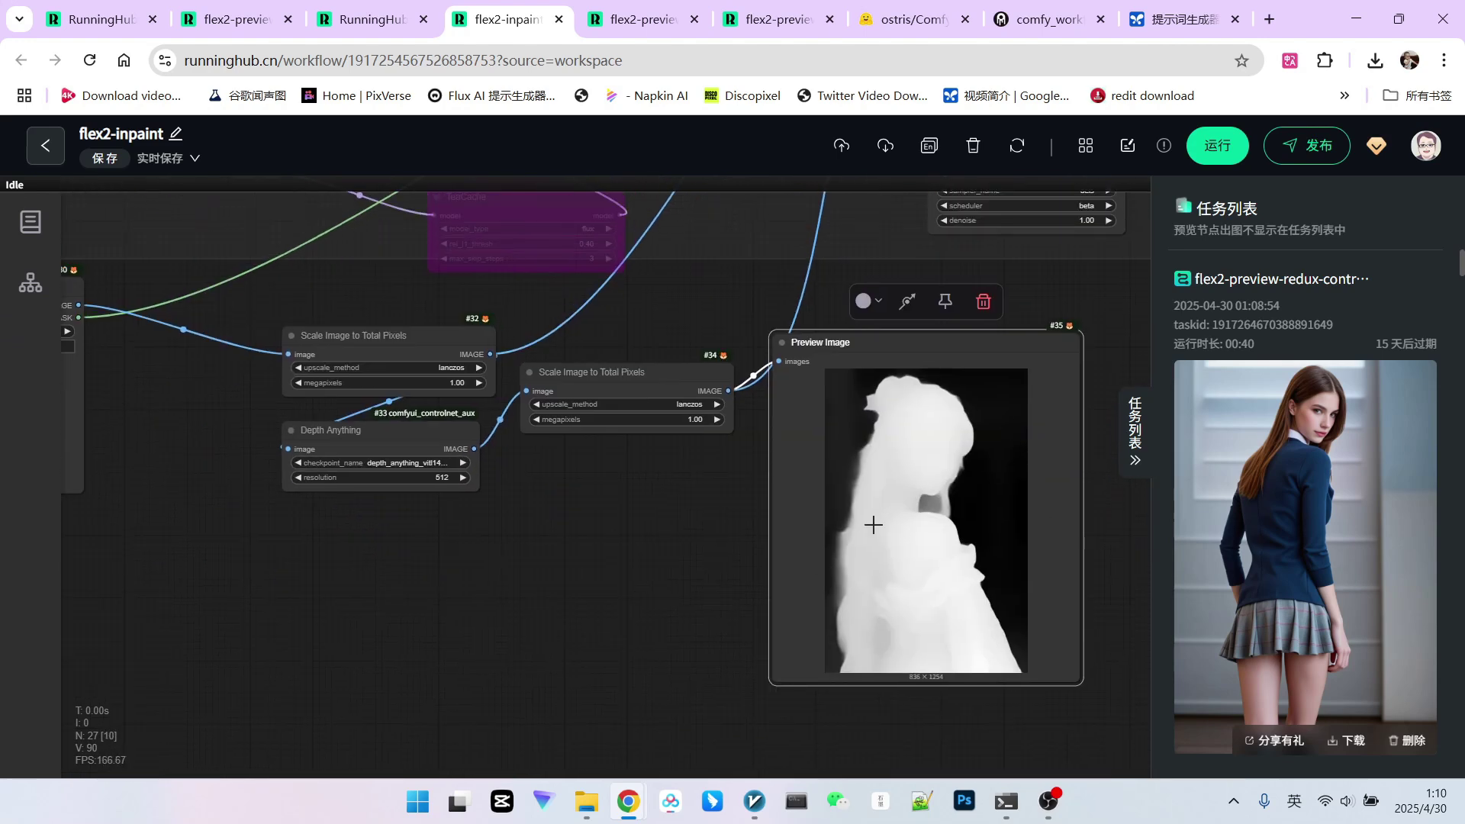
scroll(671, 524, "up", 2)
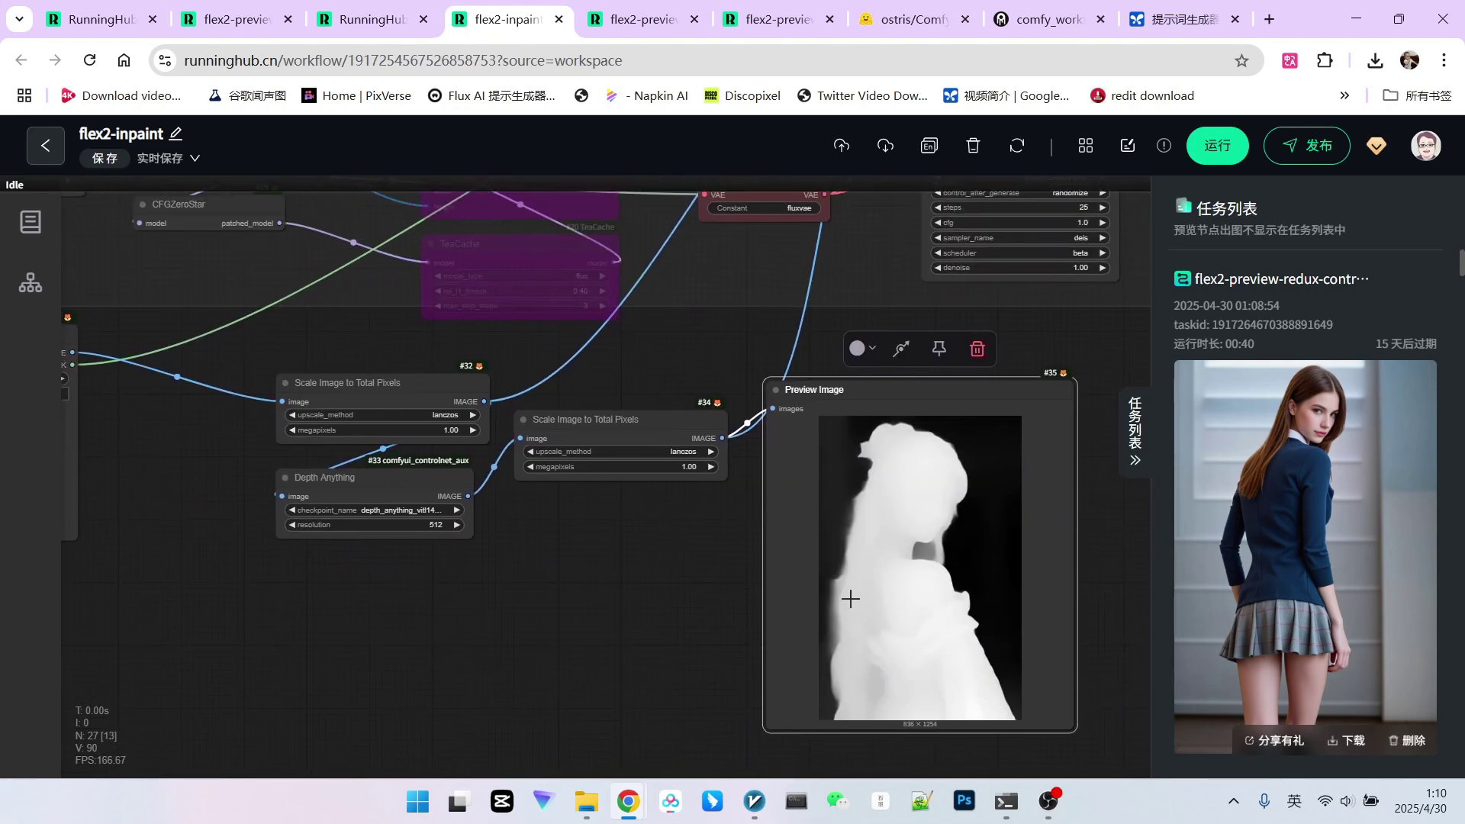
Examine the Chinese female warrior prompt in the positive CLIP Text Encode node, selecting its whole text
left_click_drag(731, 372, 695, 487)
scroll(726, 463, "up", 7)
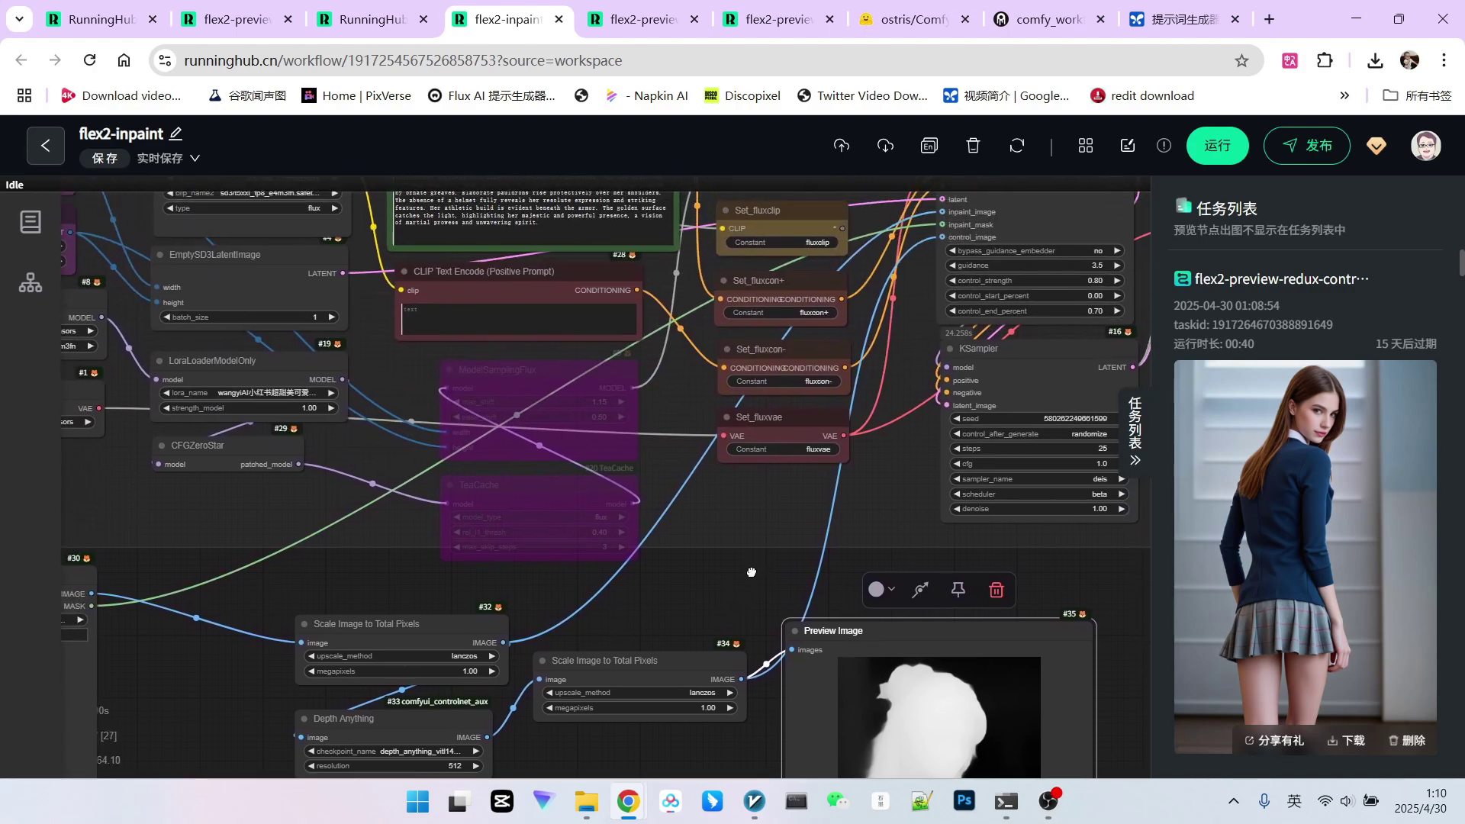
scroll(359, 294, "up", 4)
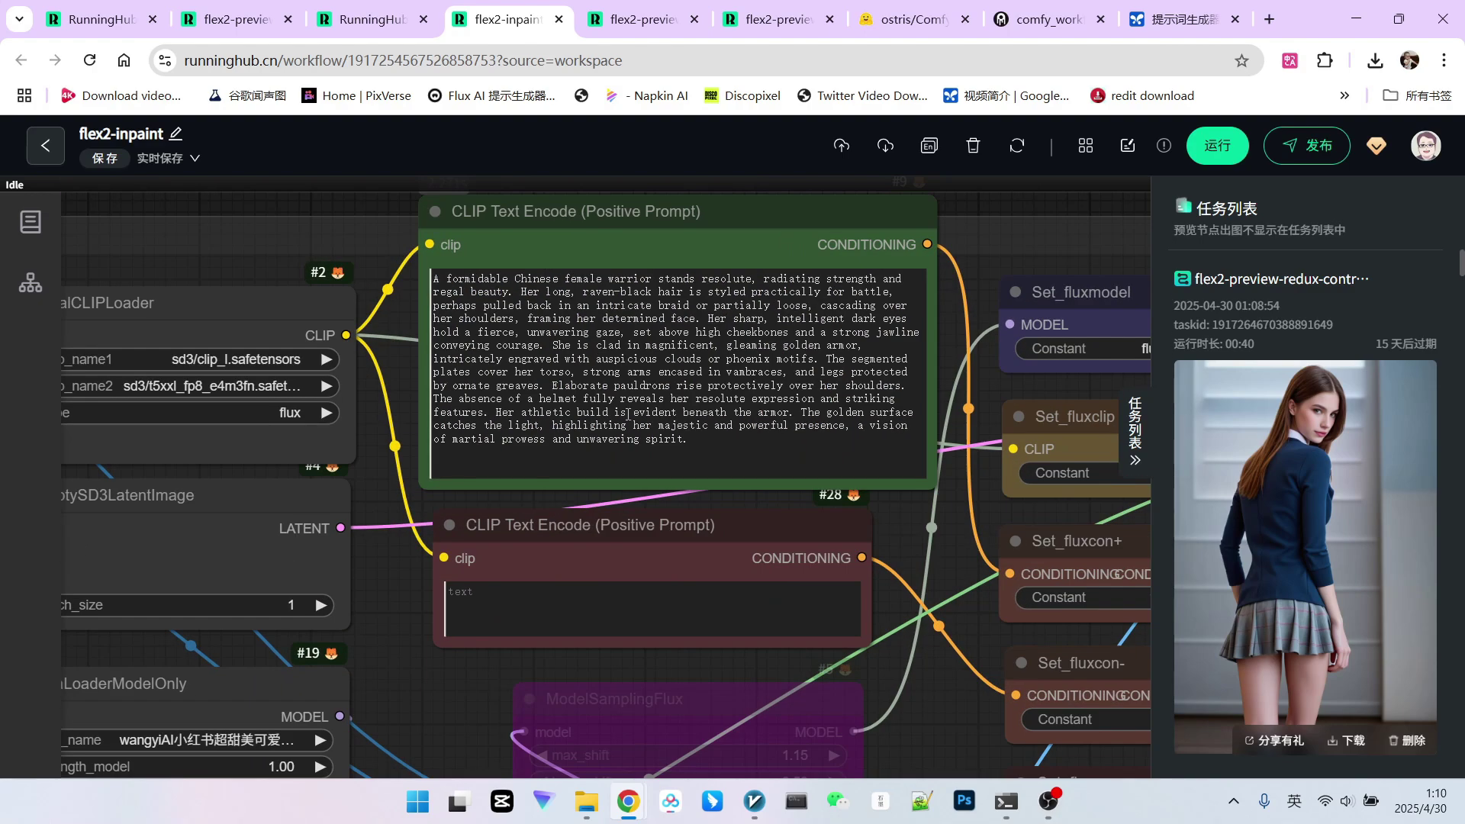
key("ctrl+a")
scroll(405, 276, "down", 2)
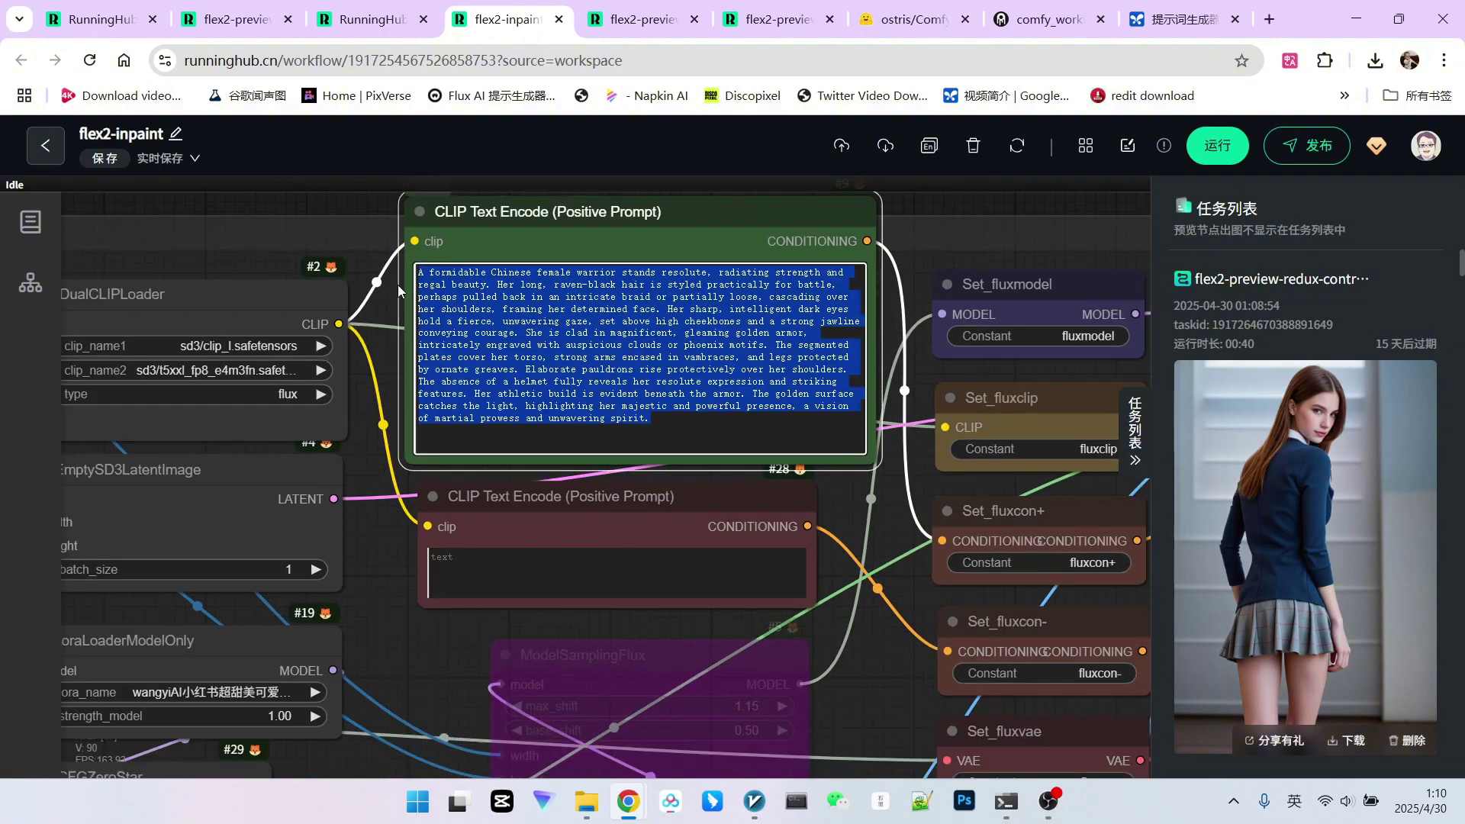
Examine the inpaint_image, inpaint_mask and control_image connections of Flex 2 Conditioner and trace them back to the depth branch
left_click_drag(405, 281, 39, 188)
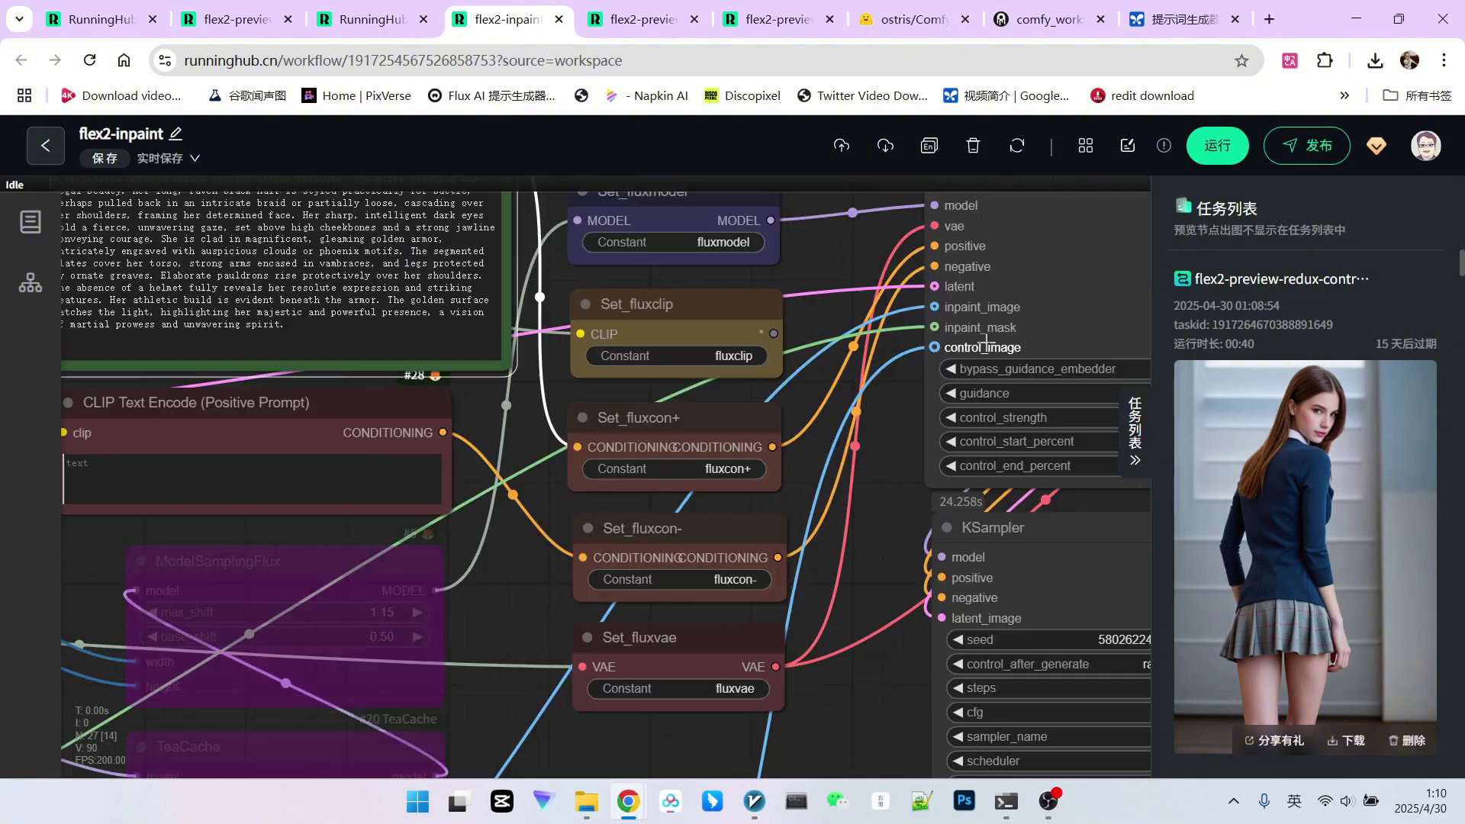
scroll(972, 334, "down", 2)
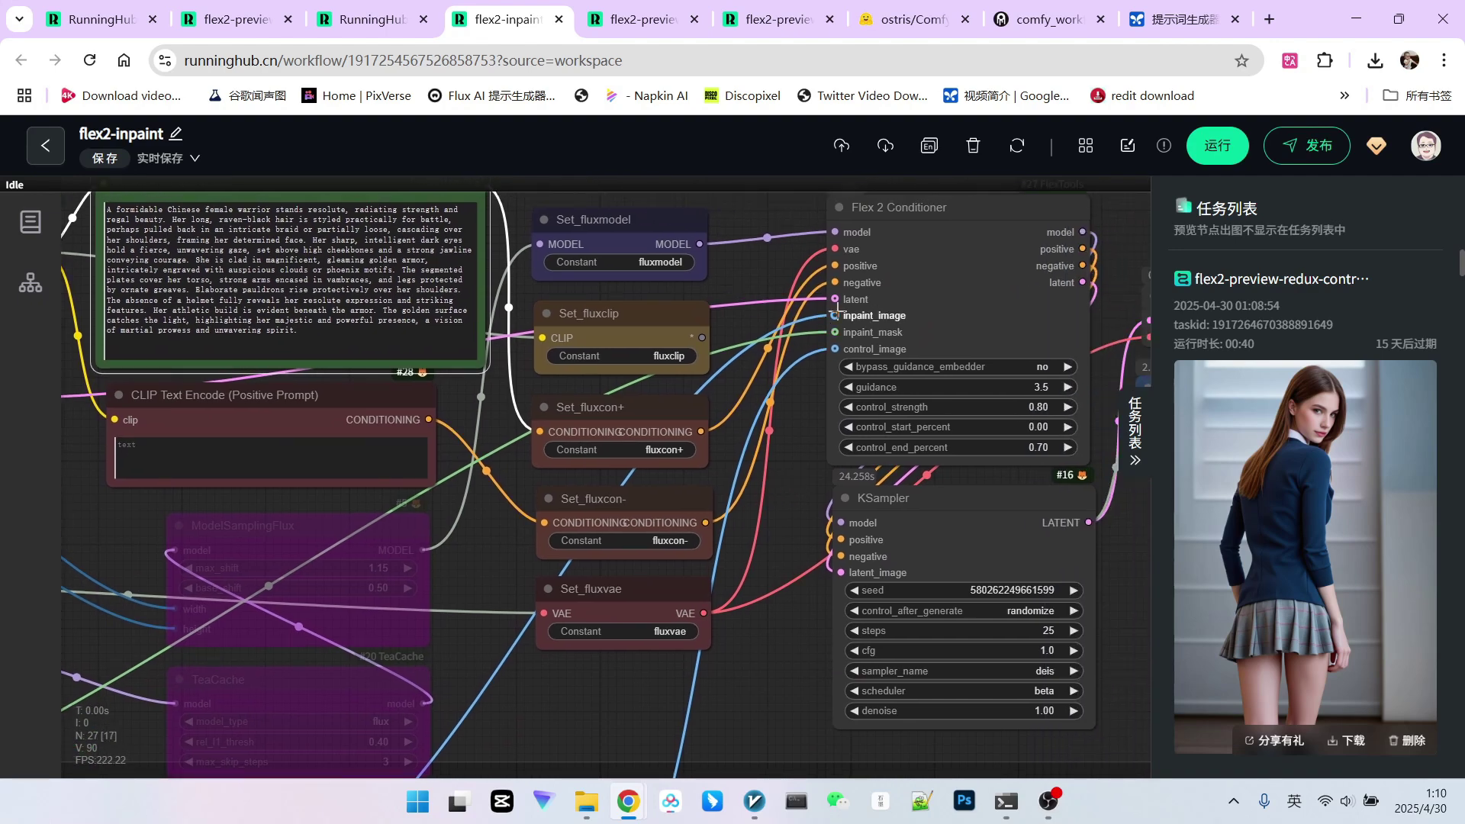
scroll(813, 383, "up", 2)
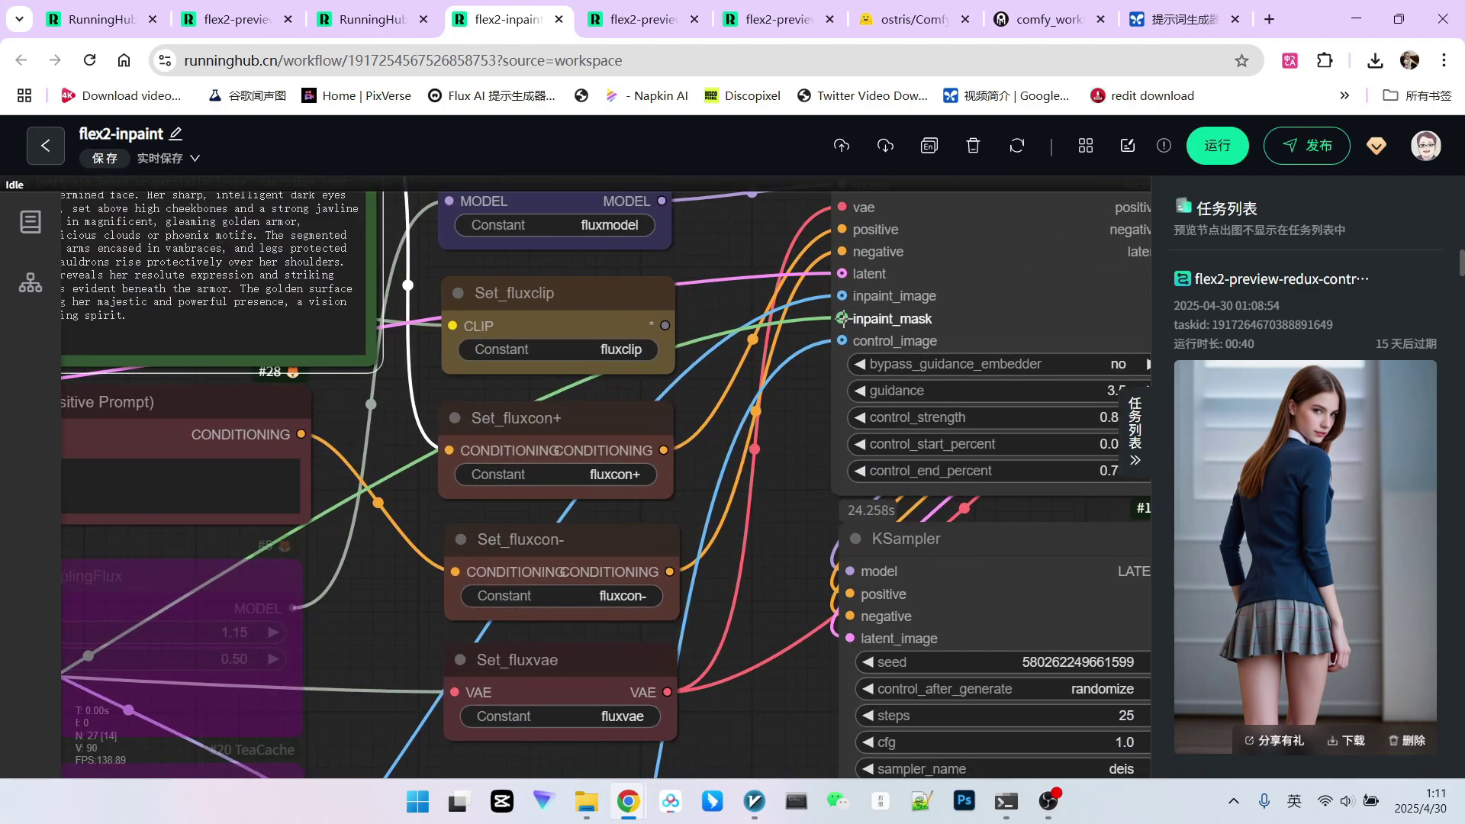
scroll(831, 342, "down", 3)
scroll(807, 472, "down", 5)
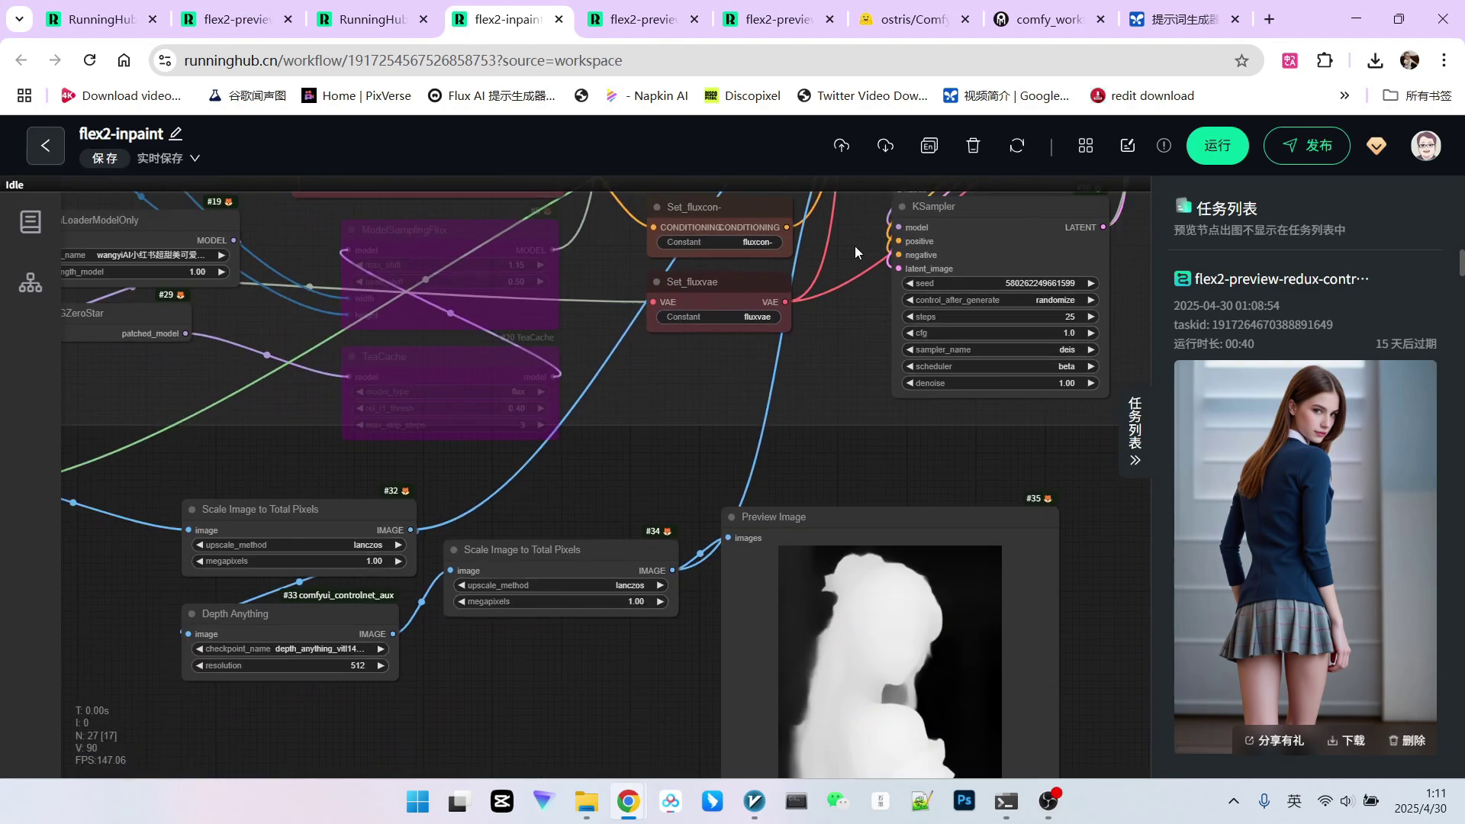
Examine the guidance and control settings of Flex 2 Conditioner, the KSampler settings and the generated warrior picture in Save Image
scroll(806, 372, "up", 8)
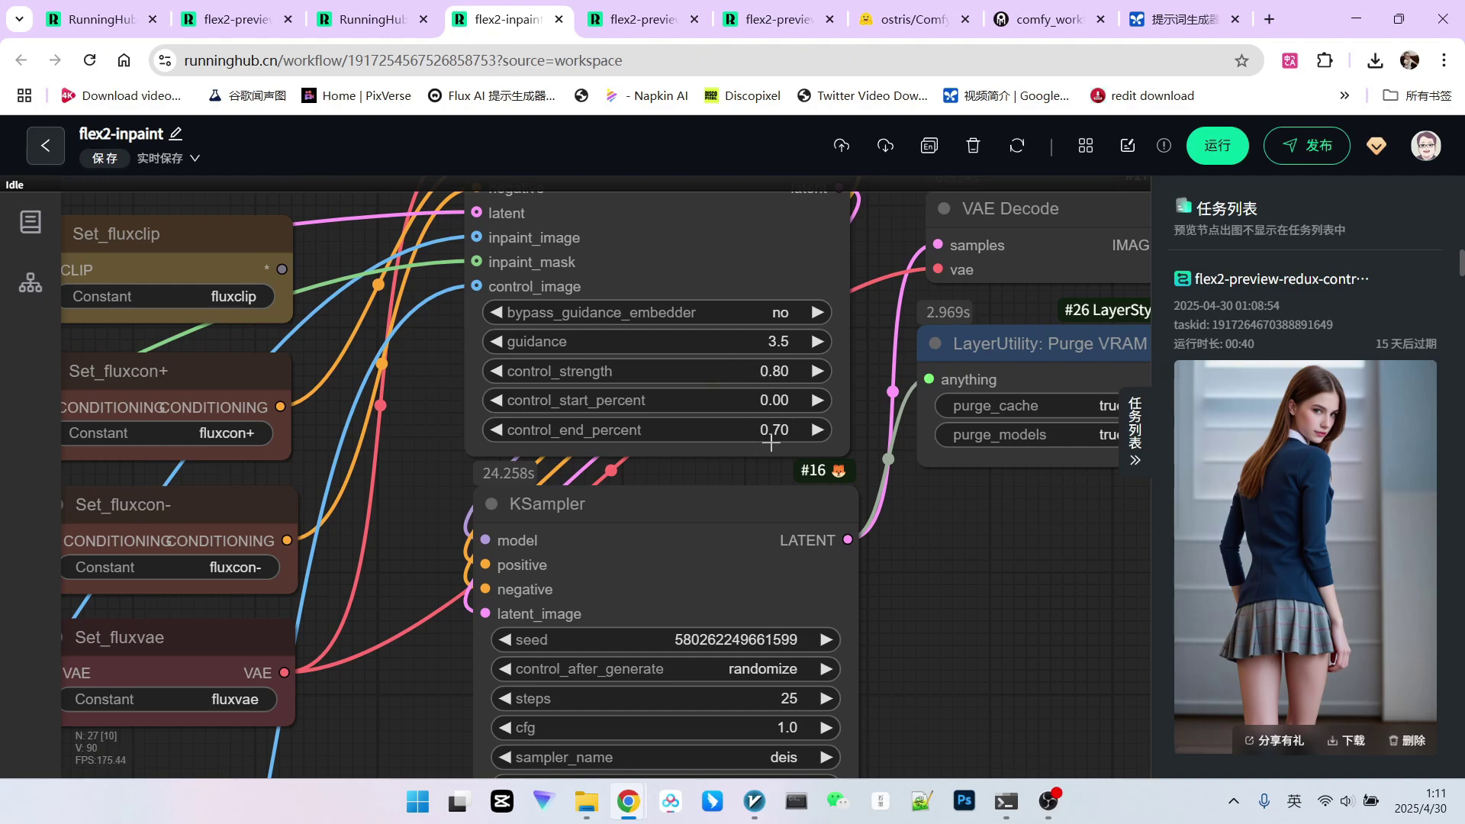
scroll(771, 443, "down", 5)
scroll(776, 336, "up", 4)
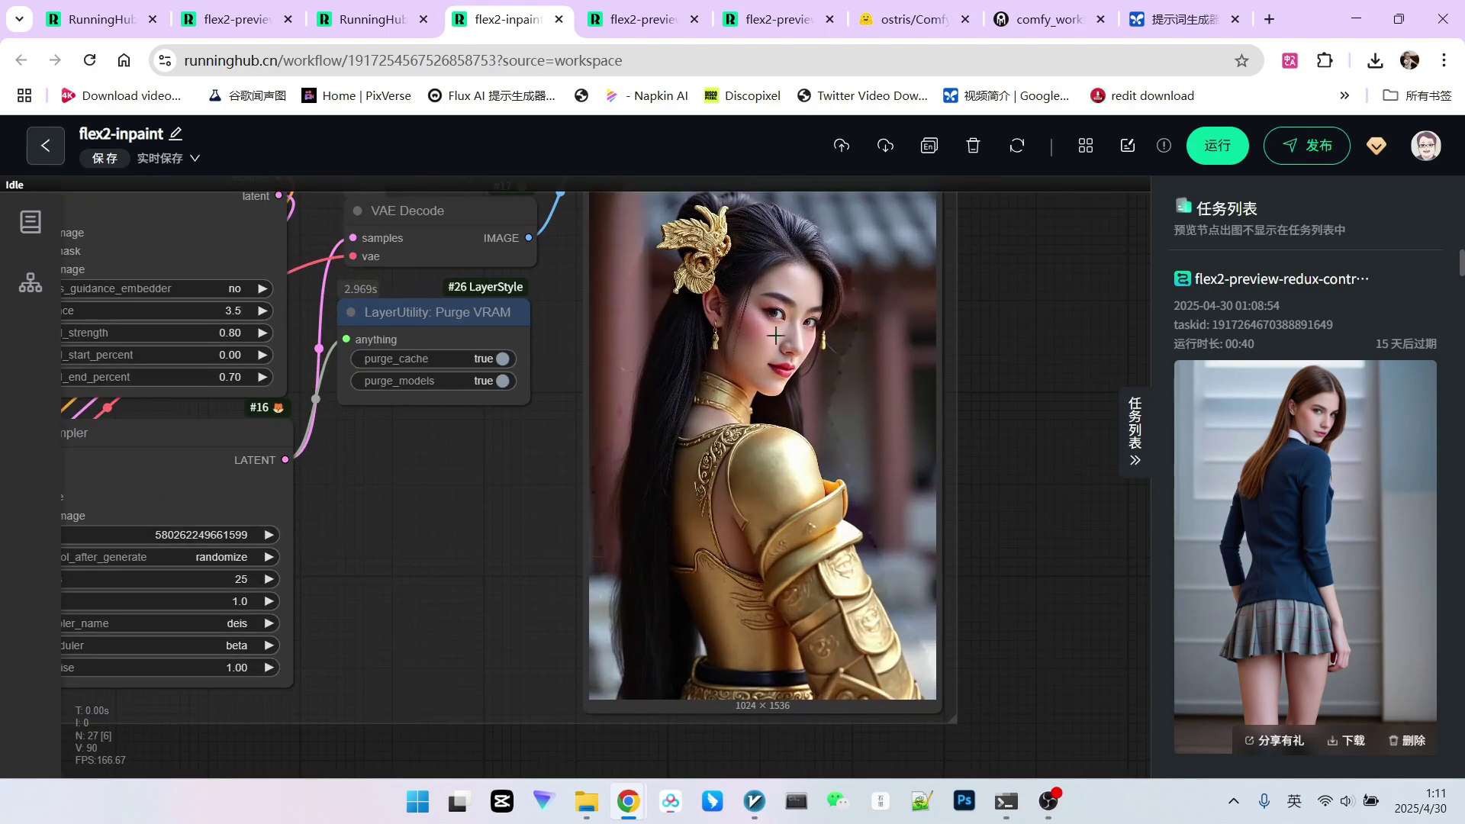
Duplicate the Load Image node holding the source picture and place the copy beside the Save Image node for comparison
scroll(776, 335, "down", 5)
scroll(381, 467, "up", 5)
left_click(381, 466)
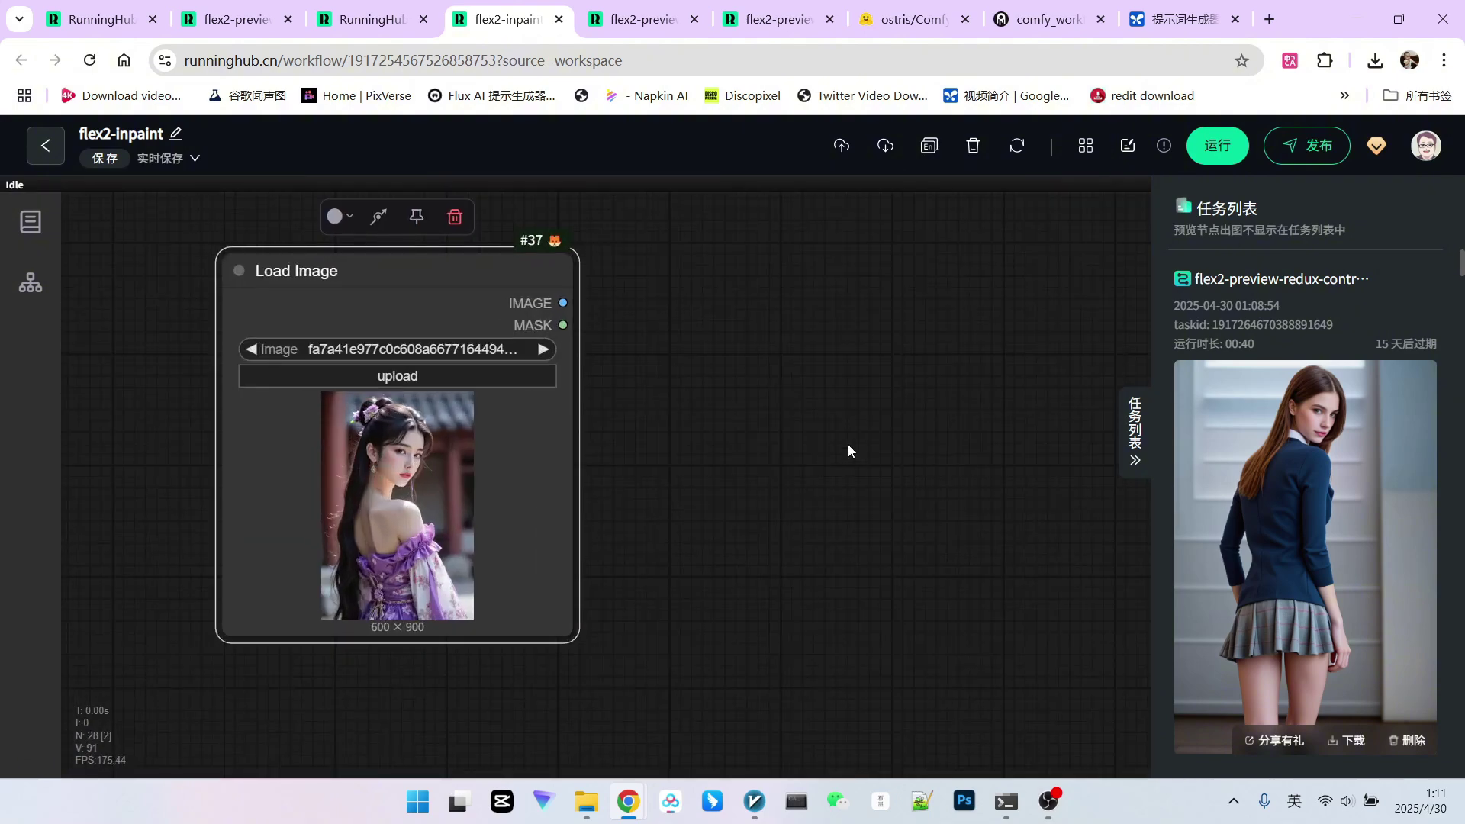
scroll(839, 439, "down", 3)
left_click_drag(622, 338, 246, 458)
left_click(723, 446)
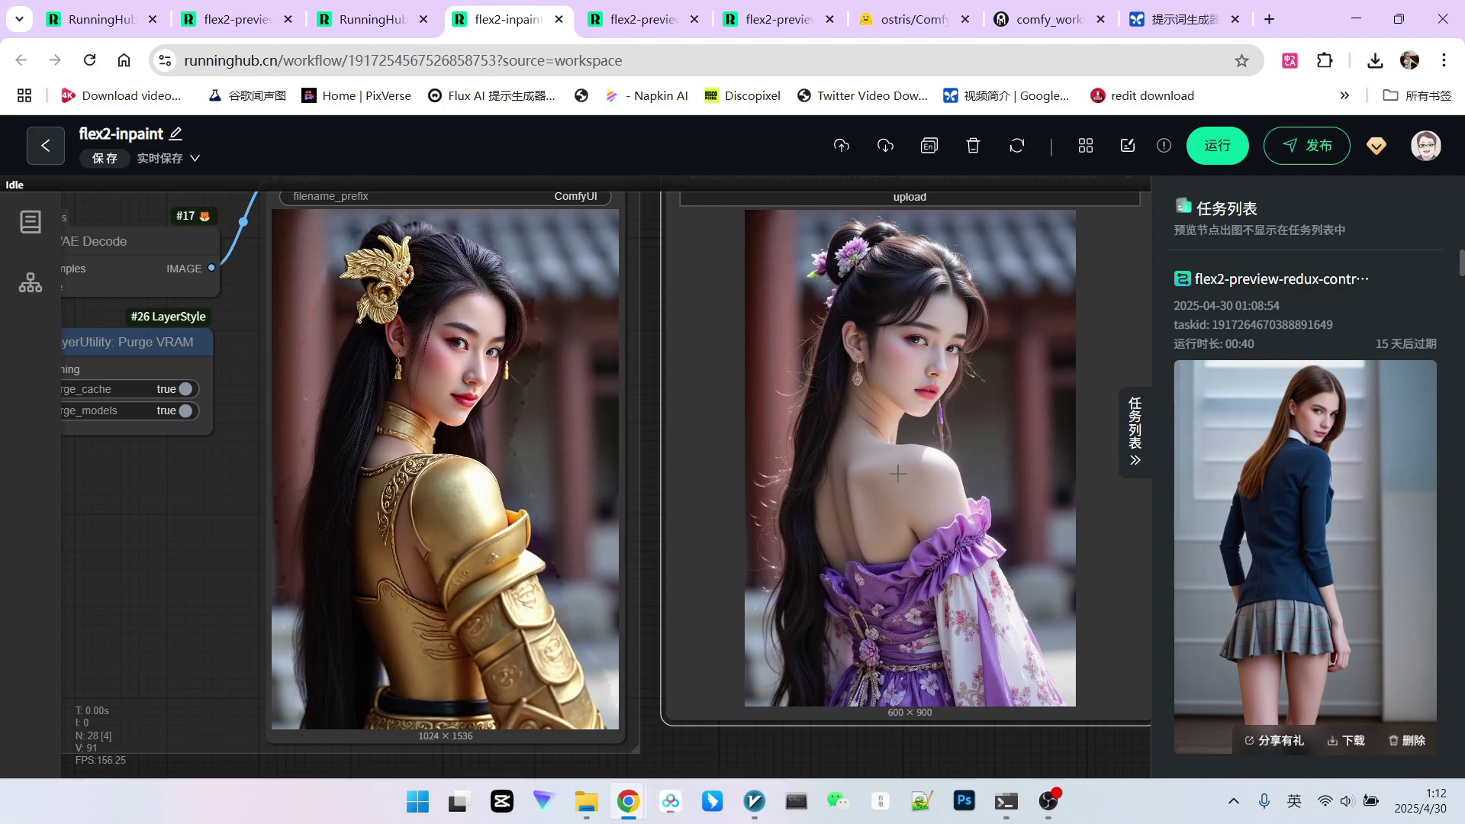
Compare the face, hair, armour and background of the generated warrior picture with the original picture in the duplicated Load Image node
scroll(412, 413, "up", 5)
scroll(640, 338, "down", 3)
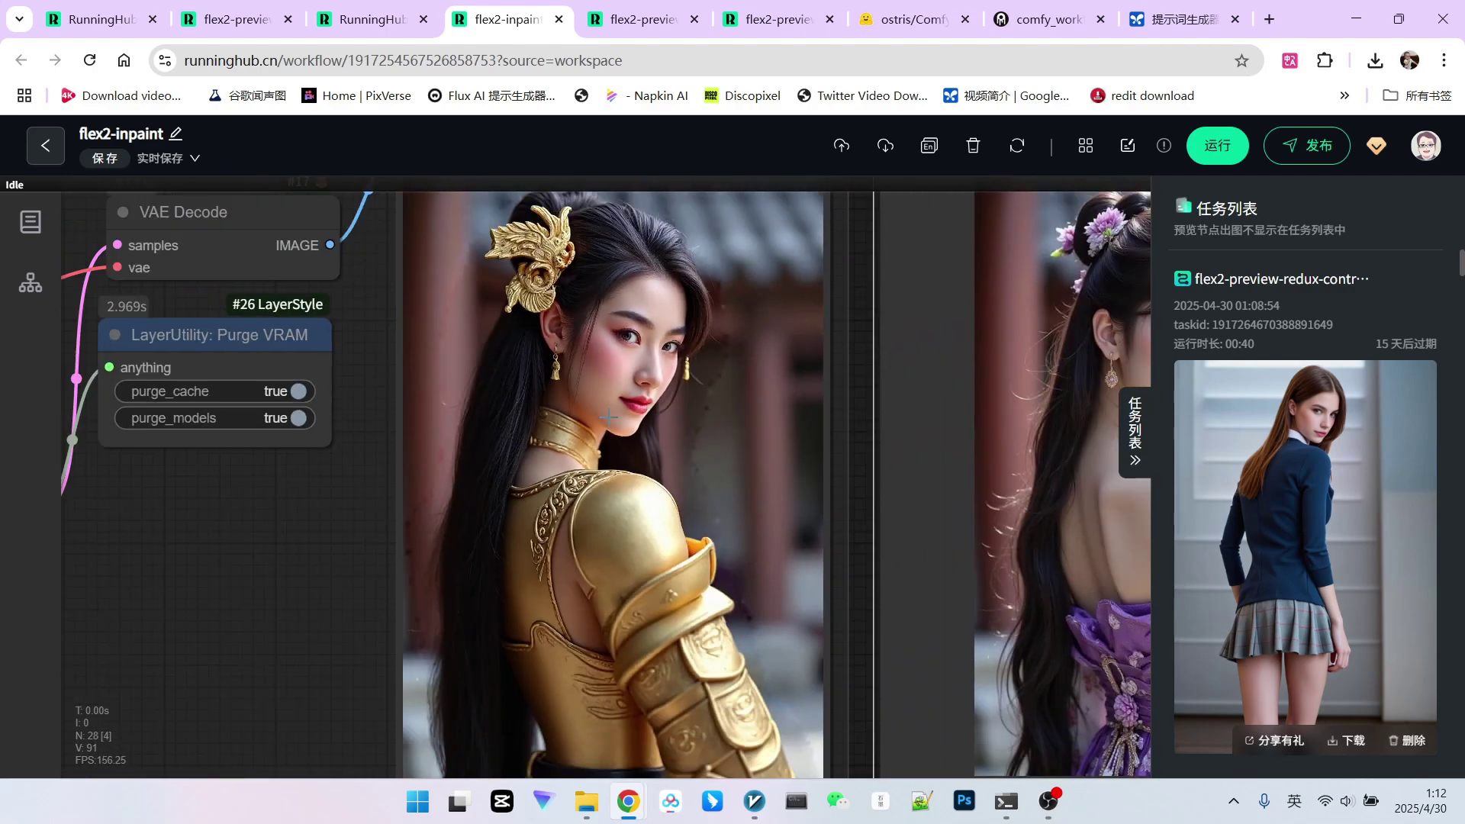
scroll(687, 321, "up", 2)
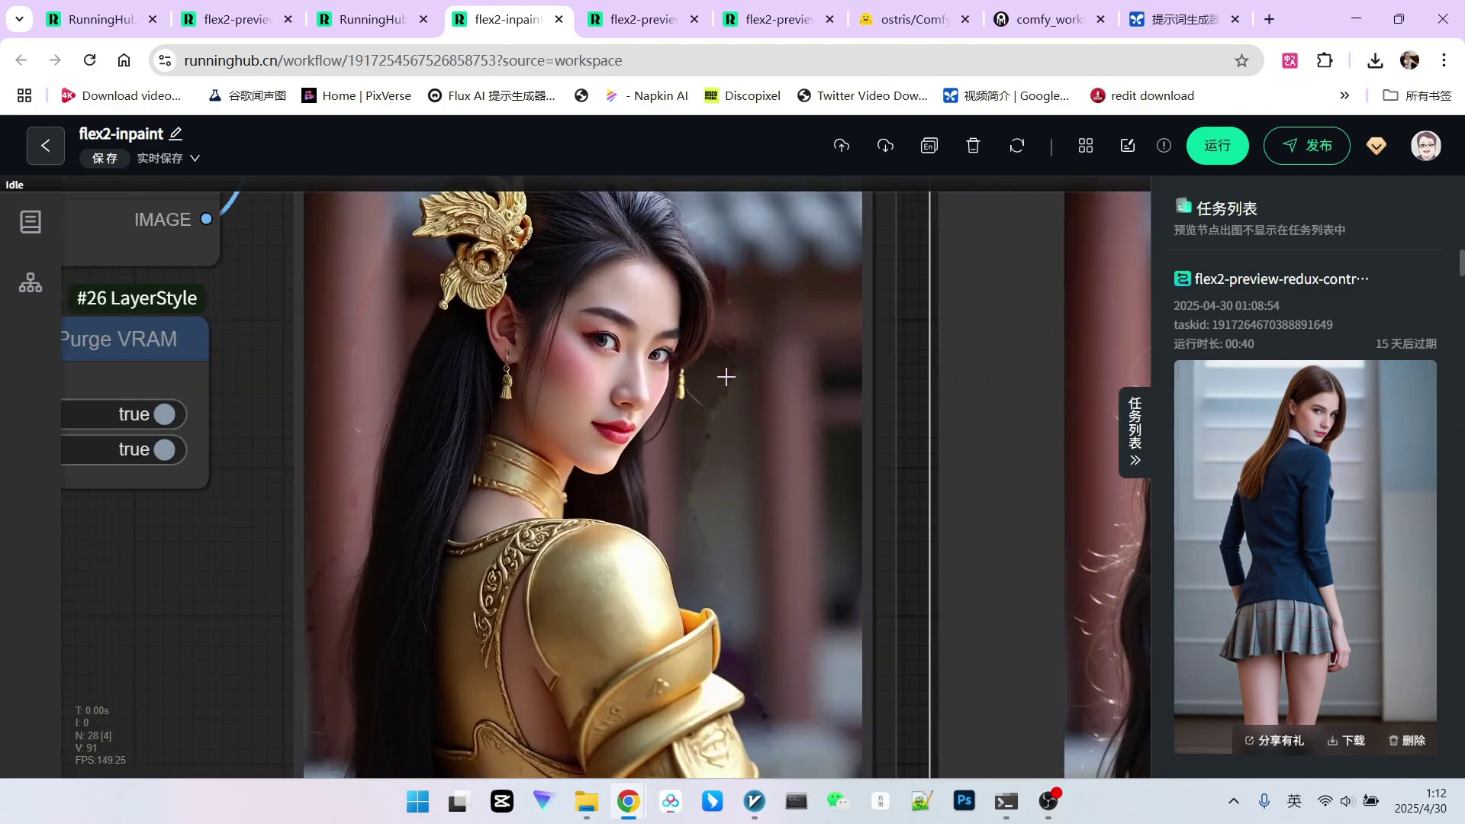
scroll(729, 525, "down", 5)
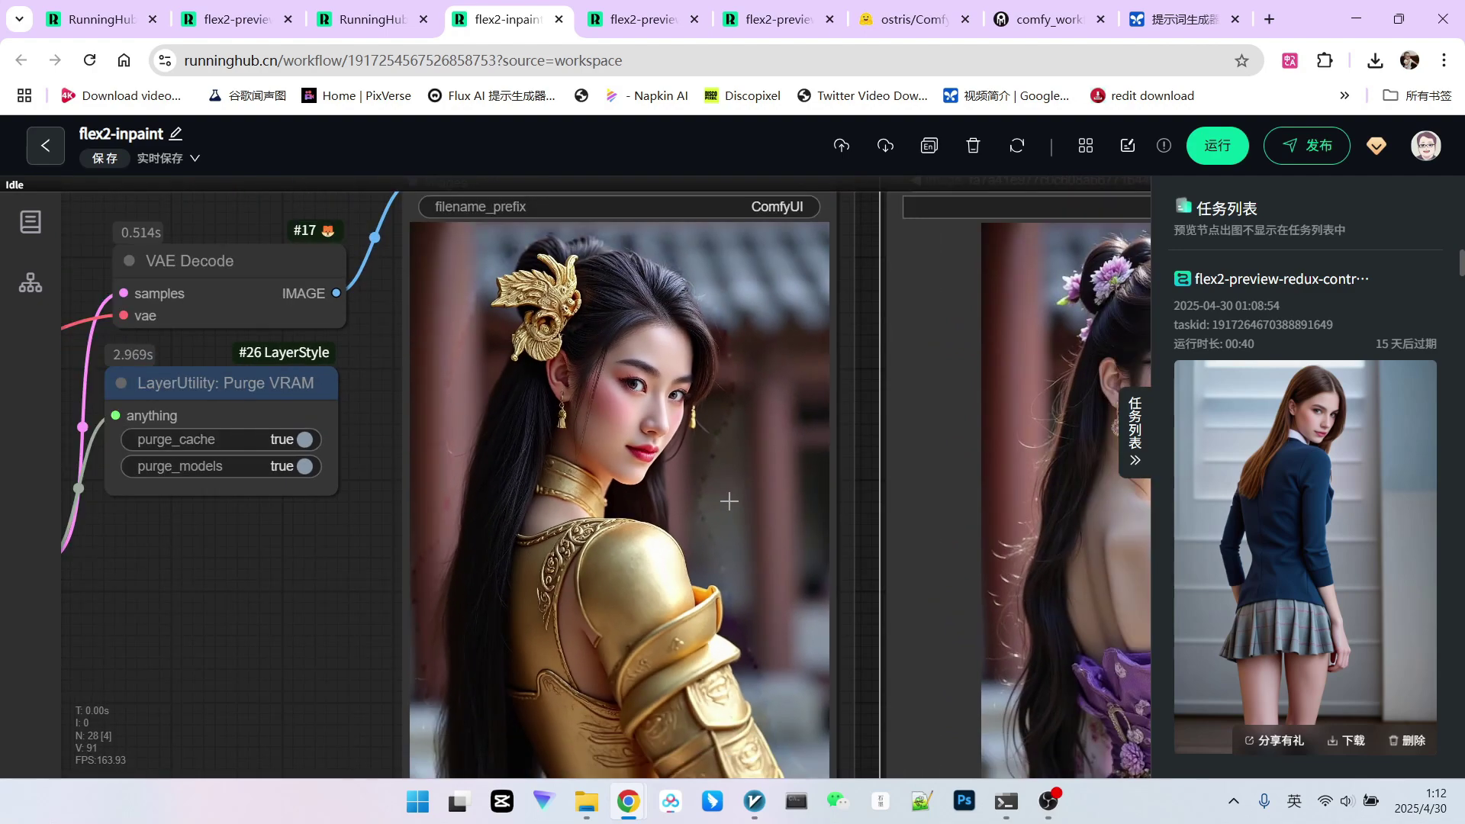
scroll(744, 523, "up", 3)
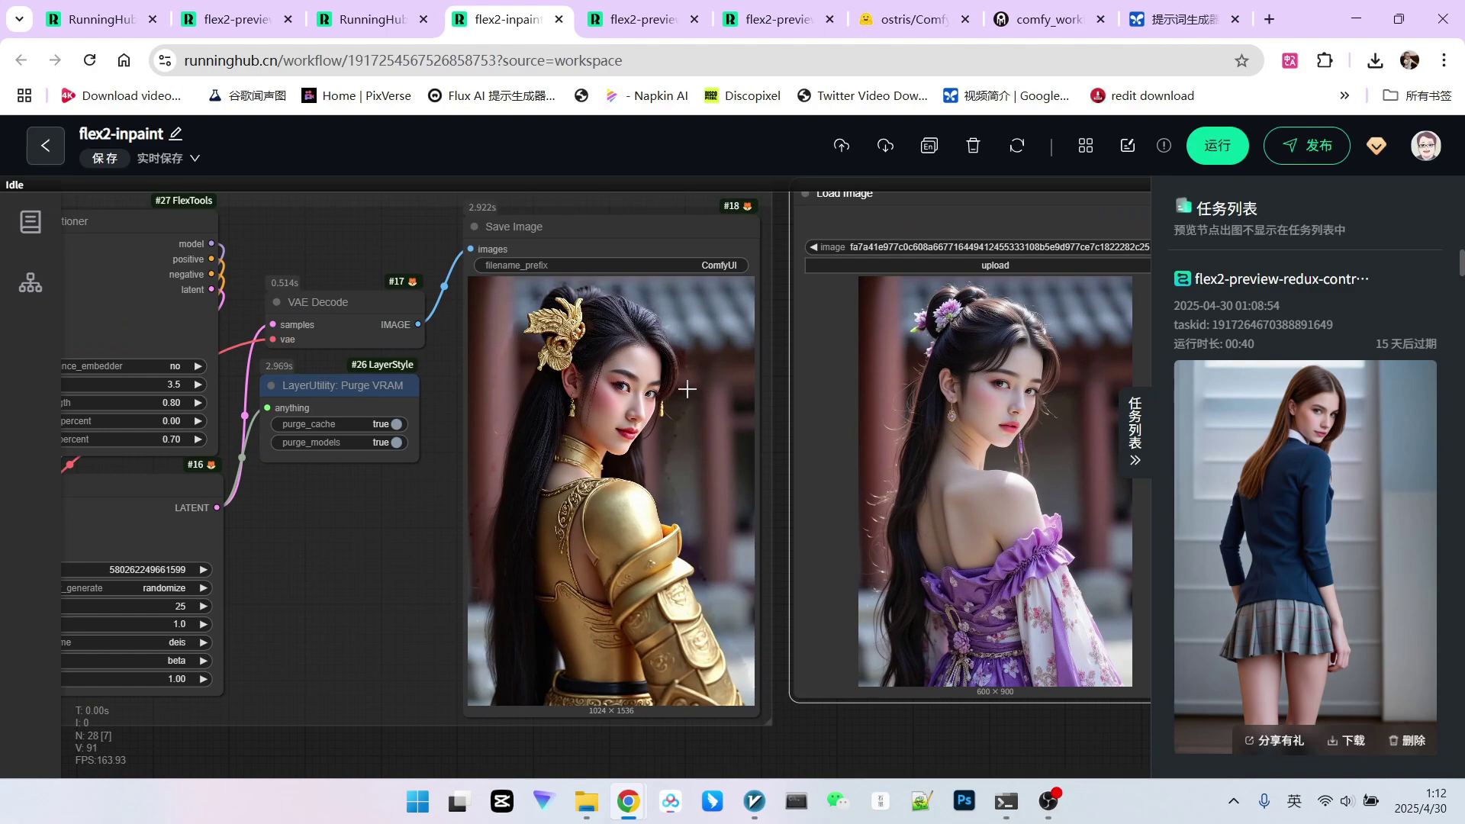
Nudge the duplicated Load Image node down so that it lines up with the neighbouring Save Image node
scroll(689, 389, "down", 3)
left_click(795, 536)
left_click_drag(903, 273, 899, 284)
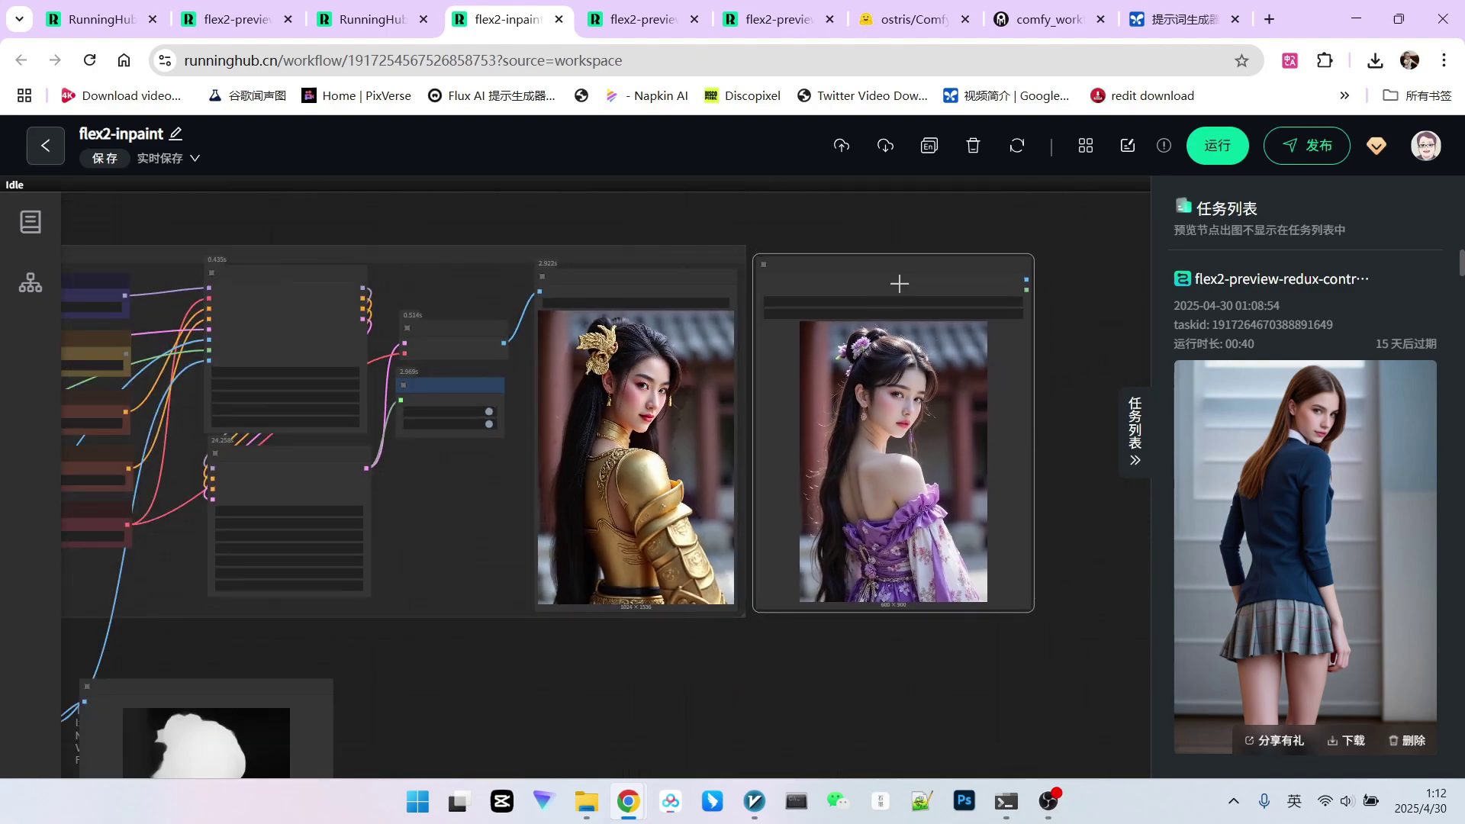
scroll(851, 409, "down", 4)
left_click_drag(684, 624, 827, 588)
scroll(1053, 550, "down", 2)
scroll(827, 589, "up", 1)
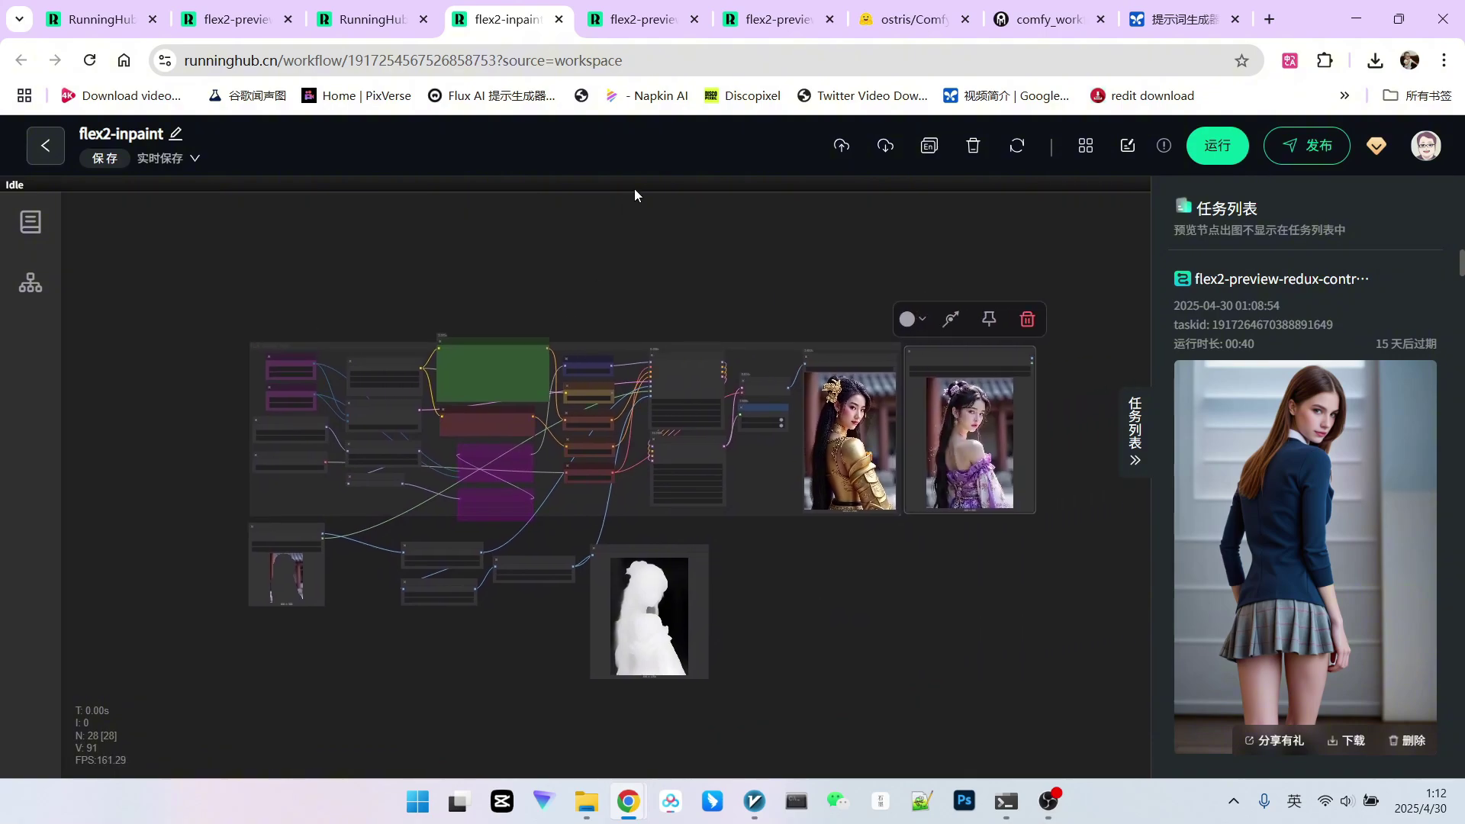